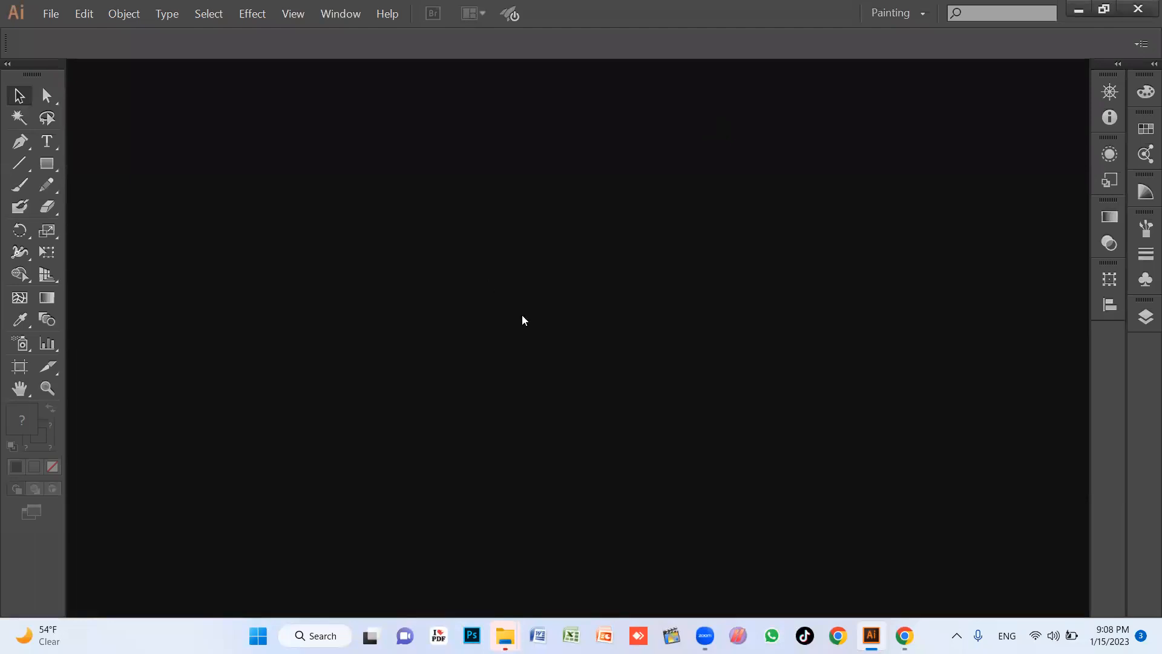
# Create a new document of 1080 × 1080 px with pixels as the units.
pyautogui.hotkey('ctrl', 'n')
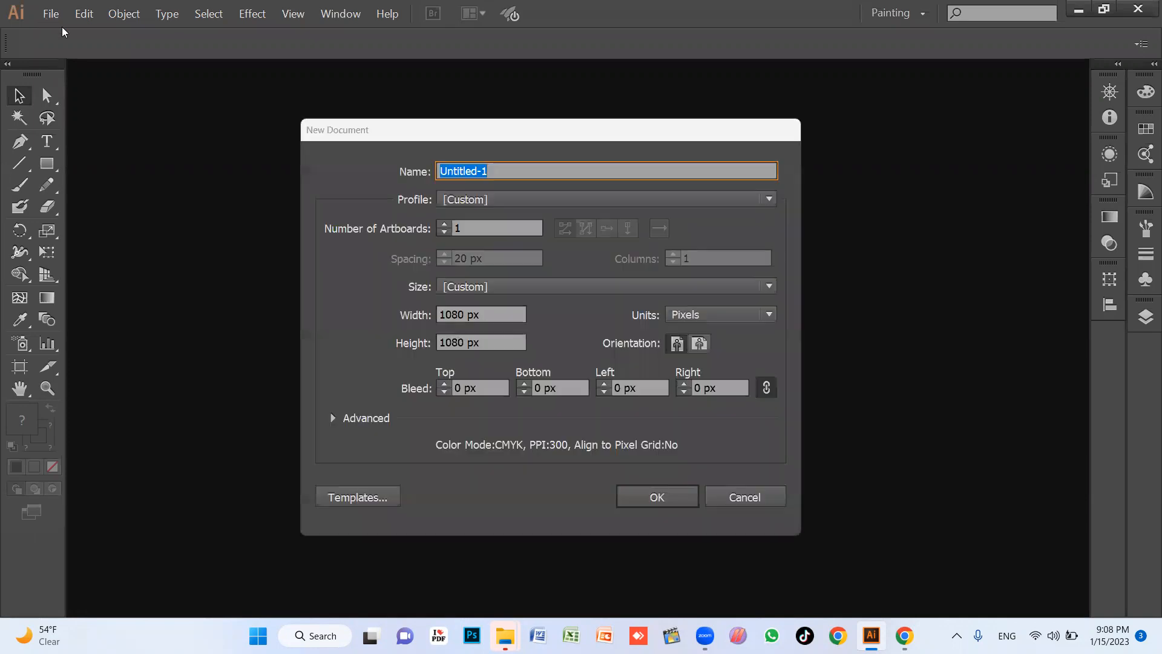
pyautogui.moveTo(523, 146); pyautogui.dragTo(549, 114)
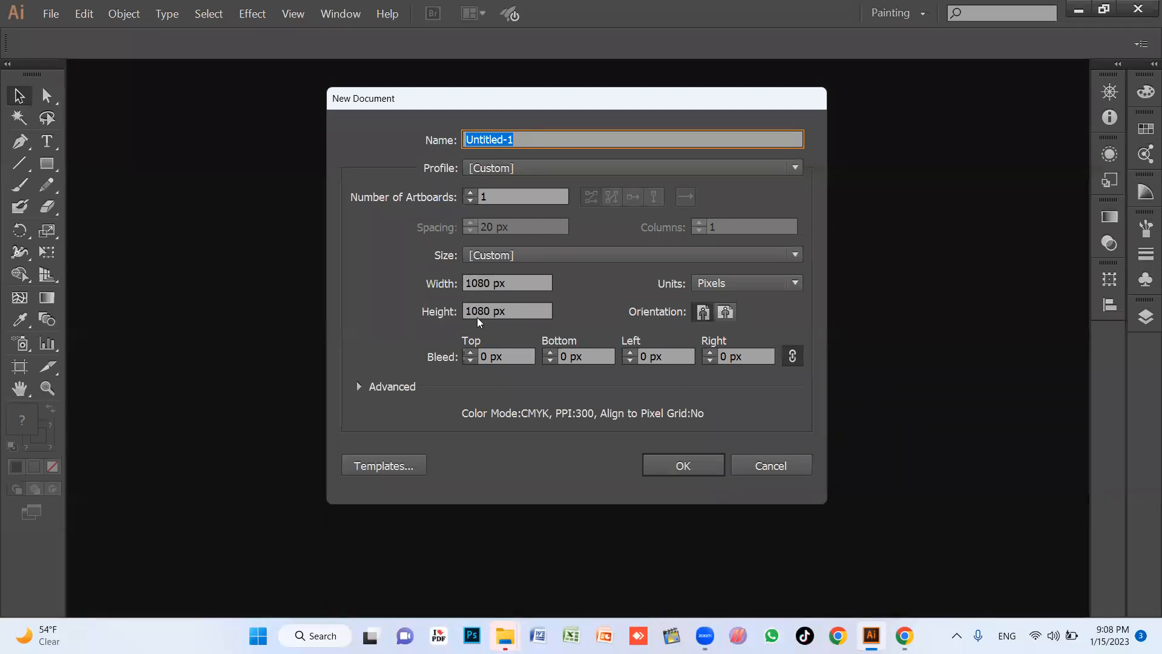
pyautogui.click(760, 282)
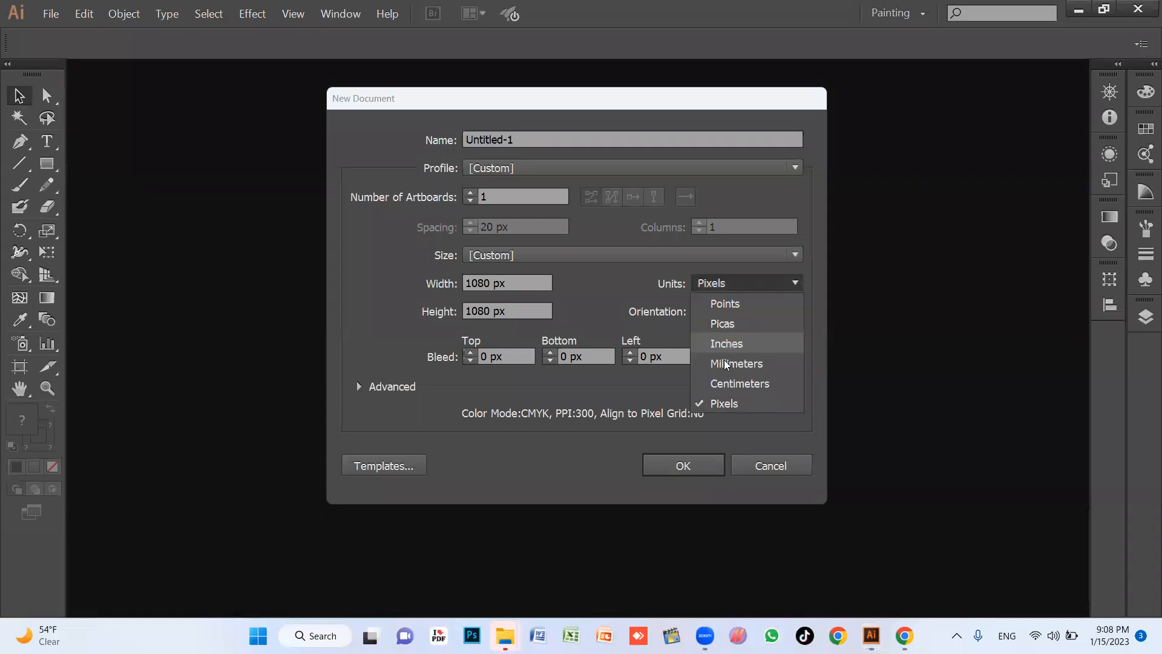
pyautogui.click(725, 402)
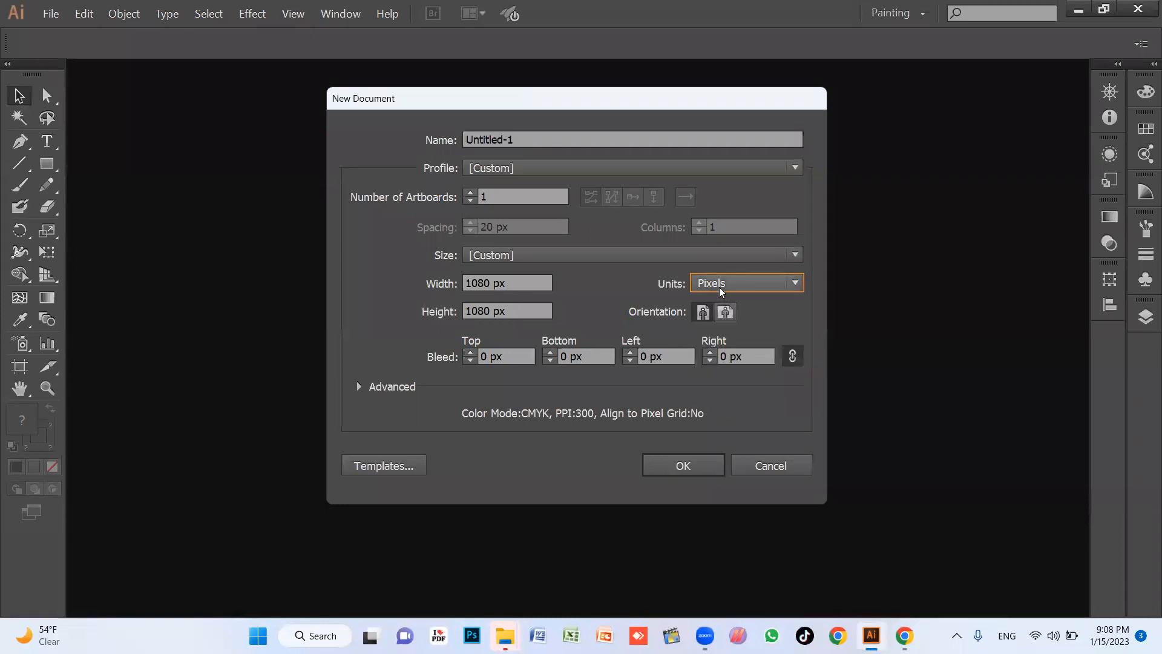
pyautogui.click(696, 465)
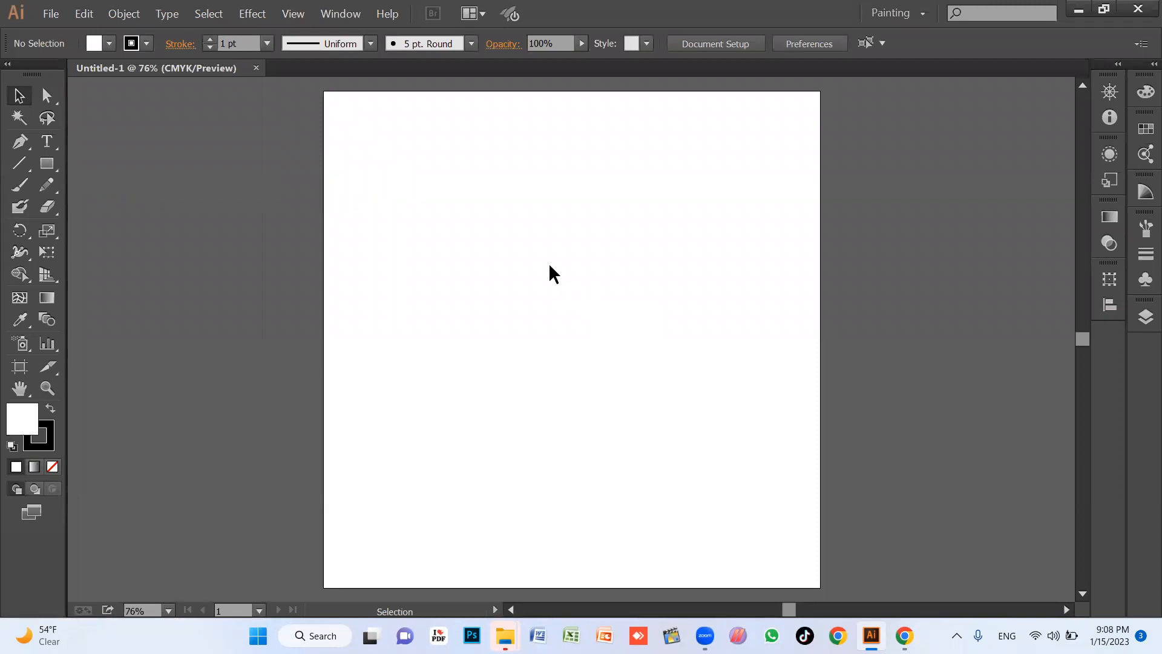
# Draw a horizontal straight line across the upper part of the artboard and set its stroke weight to 7 pt.
pyautogui.click(21, 168)
pyautogui.moveTo(386, 259)
pyautogui.mouseDown()
pyautogui.moveTo(604, 248)
pyautogui.moveTo(677, 260)
pyautogui.moveTo(465, 369)
pyautogui.moveTo(713, 228)
pyautogui.moveTo(588, 301)
pyautogui.moveTo(592, 280)
pyautogui.moveTo(550, 267)
pyautogui.moveTo(581, 218)
pyautogui.moveTo(592, 285)
pyautogui.moveTo(666, 257)
pyautogui.moveTo(666, 298)
pyautogui.moveTo(680, 252)
pyautogui.moveTo(670, 306)
pyautogui.moveTo(493, 284)
pyautogui.moveTo(751, 282)
pyautogui.moveTo(725, 284)
pyautogui.moveTo(740, 285)
pyautogui.mouseUp()
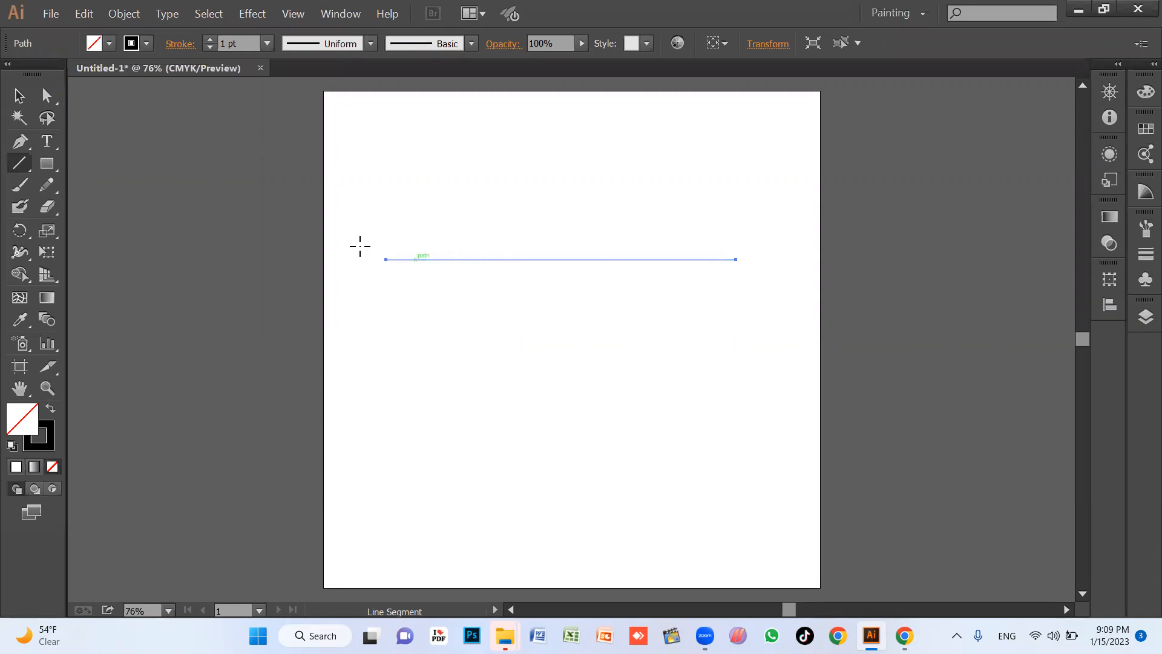
pyautogui.click(266, 42)
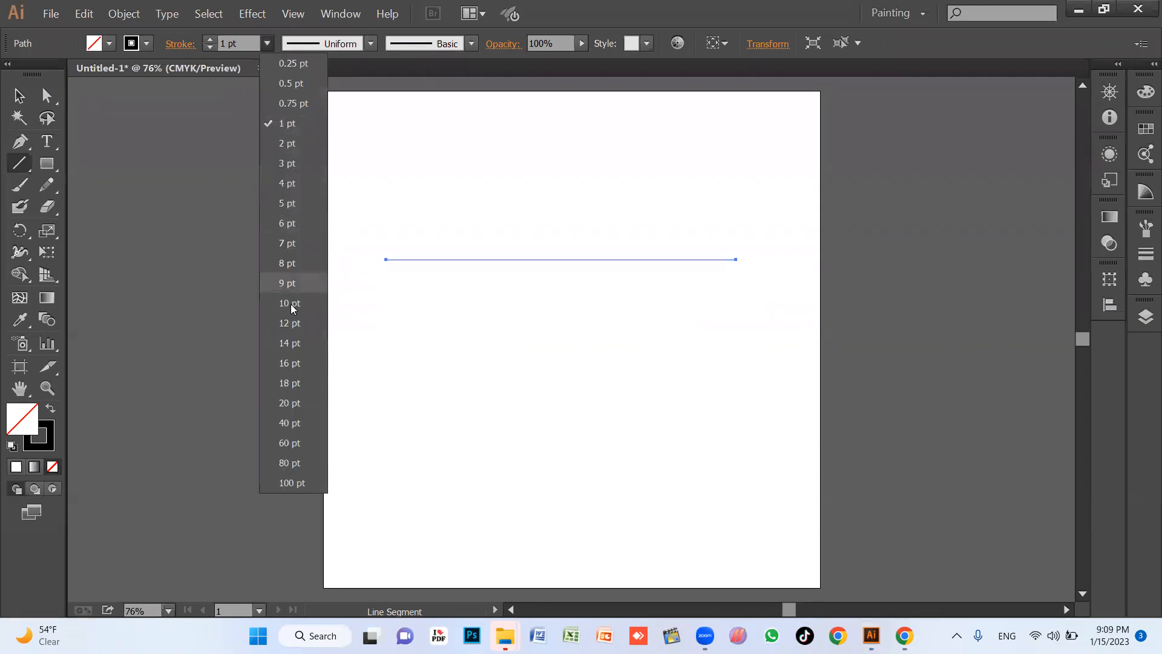
pyautogui.click(290, 283)
pyautogui.click(266, 43)
pyautogui.click(288, 243)
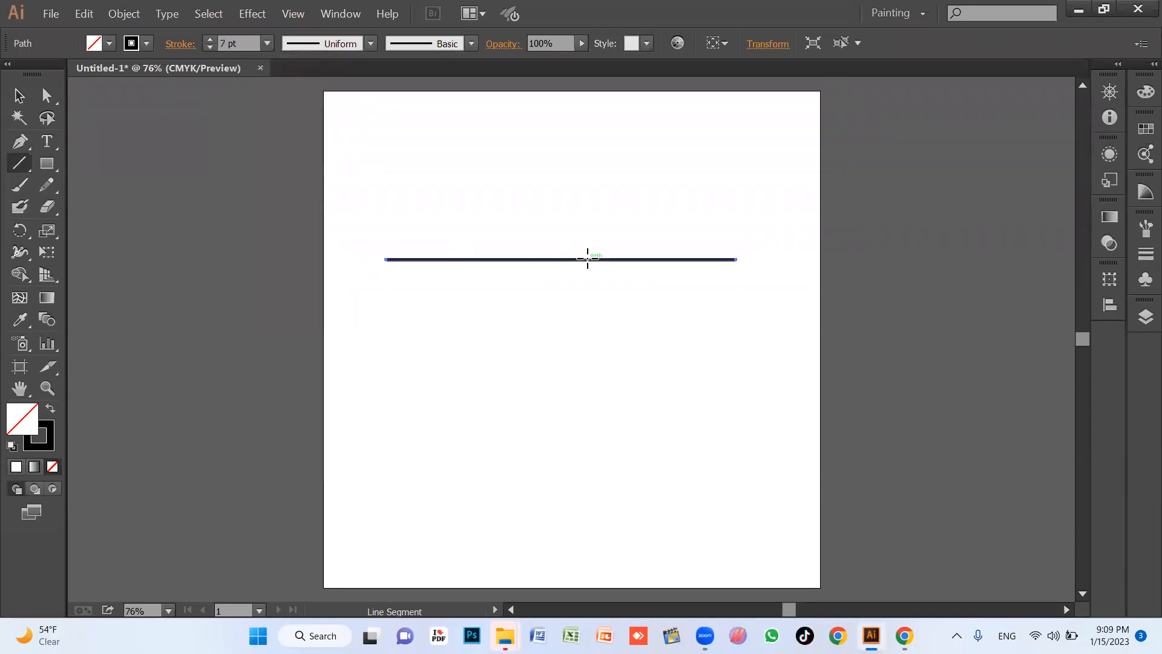
# Apply Width Profile 1 to the horizontal line's stroke.
pyautogui.click(19, 95)
pyautogui.moveTo(502, 259); pyautogui.dragTo(524, 259)
pyautogui.click(545, 343)
pyautogui.press('z')
pyautogui.moveTo(213, 137); pyautogui.dragTo(884, 414)
pyautogui.press('space')
pyautogui.moveTo(755, 430); pyautogui.dragTo(701, 399)
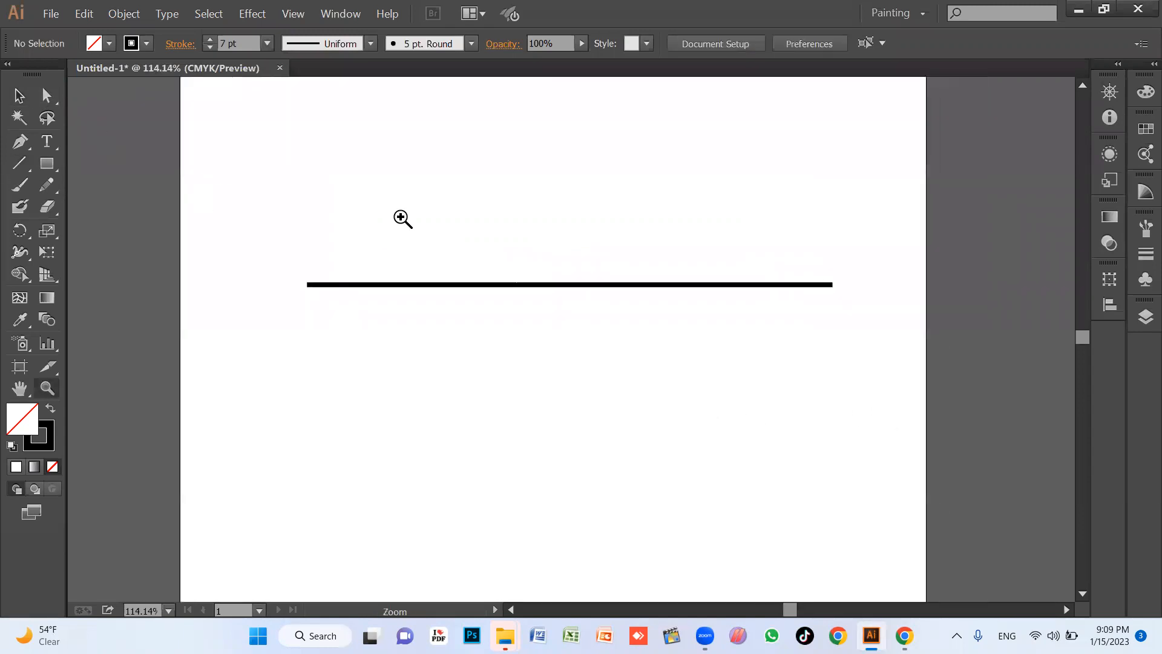
pyautogui.press('v')
pyautogui.click(528, 290)
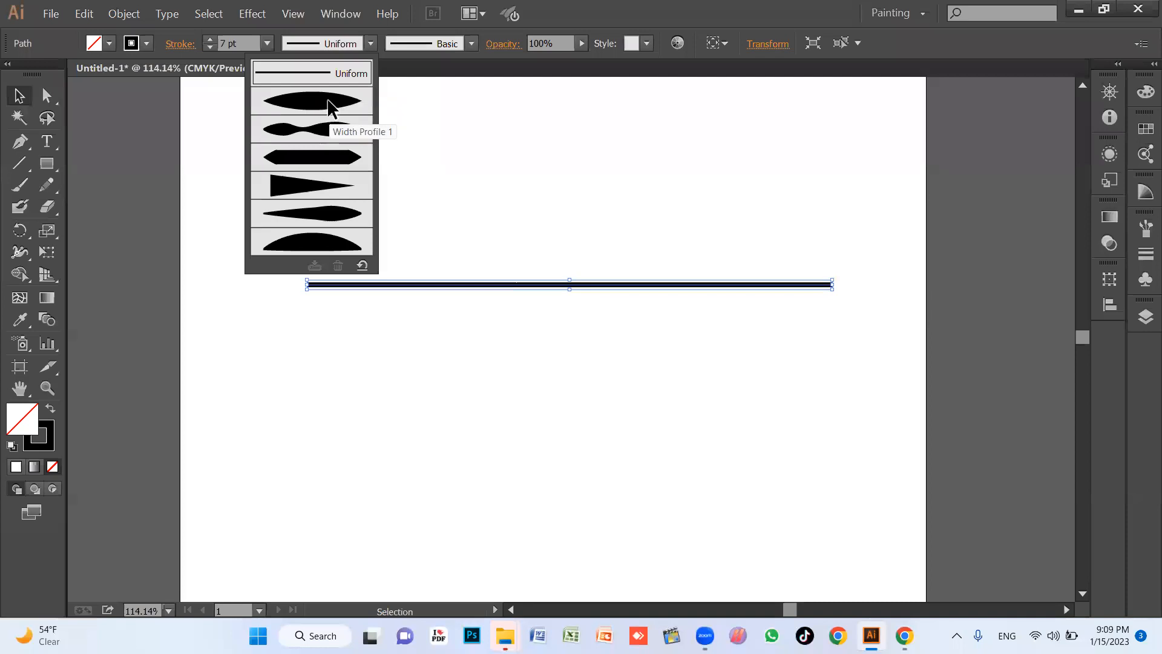
pyautogui.click(331, 107)
pyautogui.click(652, 358)
pyautogui.click(622, 283)
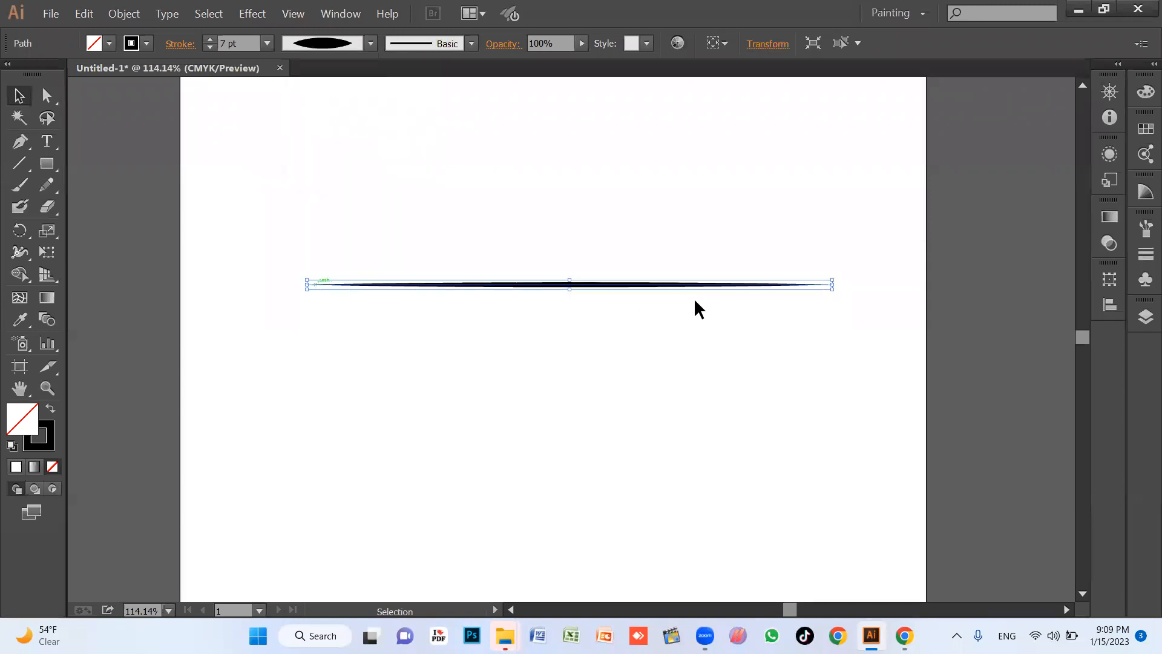
# Try Width Profile 2, the tapering triangular profile and the off-centre bulge profile on the line's stroke.
pyautogui.click(371, 43)
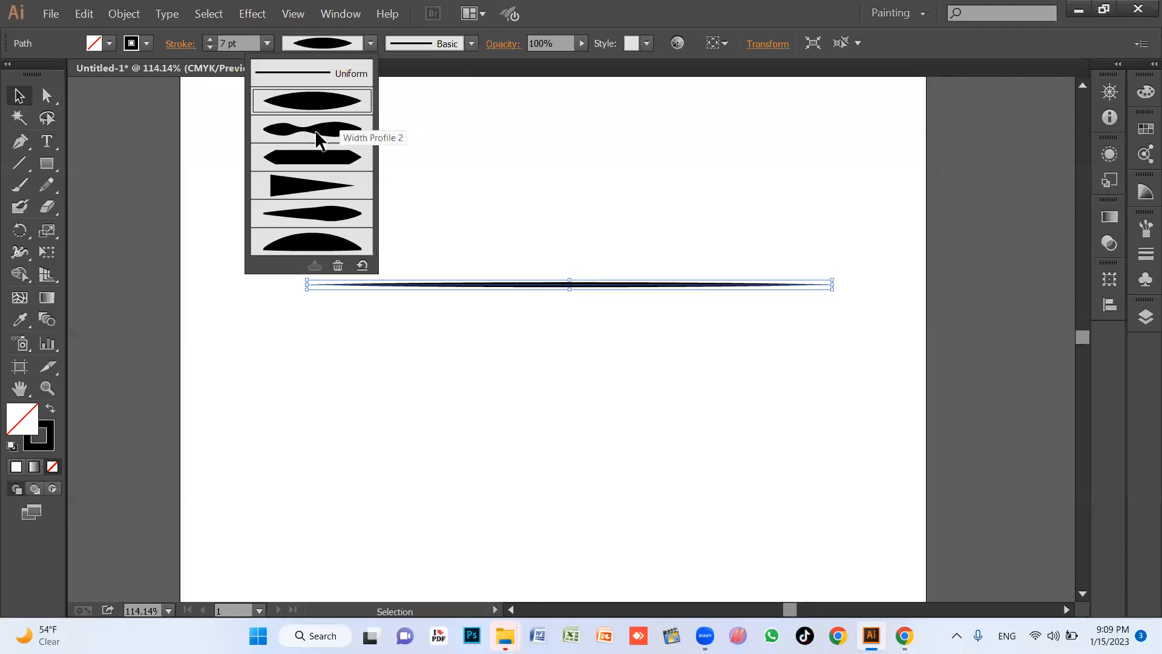
pyautogui.click(319, 135)
pyautogui.click(592, 301)
pyautogui.moveTo(658, 221); pyautogui.dragTo(663, 286)
pyautogui.click(371, 44)
pyautogui.click(318, 195)
pyautogui.click(371, 44)
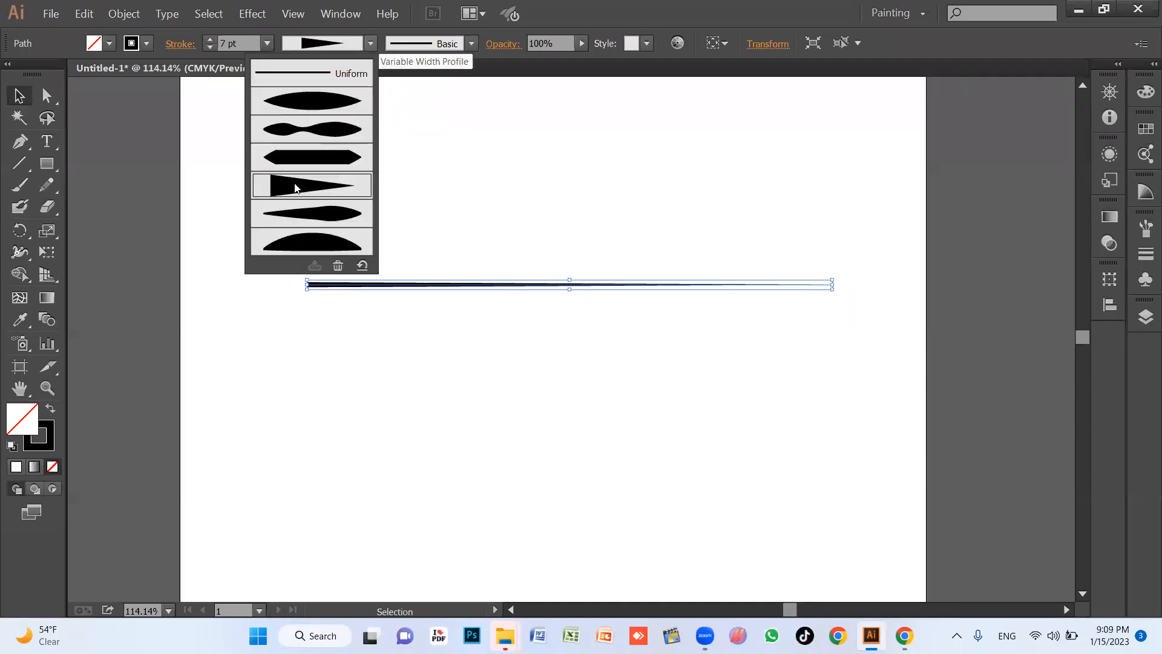
pyautogui.click(345, 151)
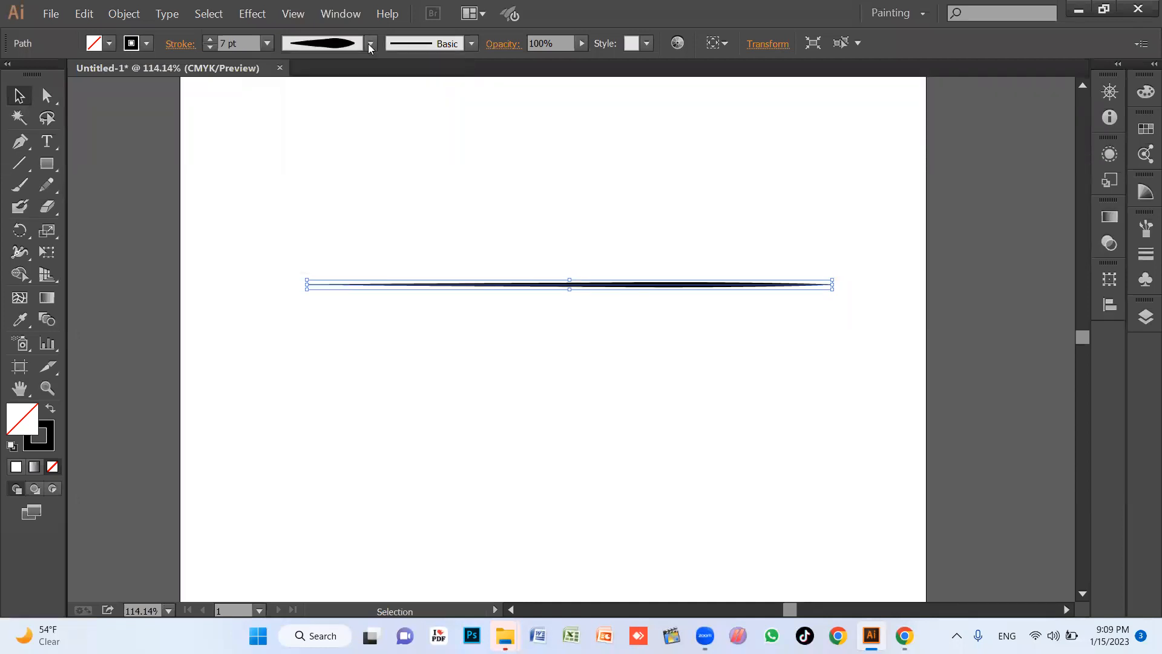
pyautogui.click(474, 359)
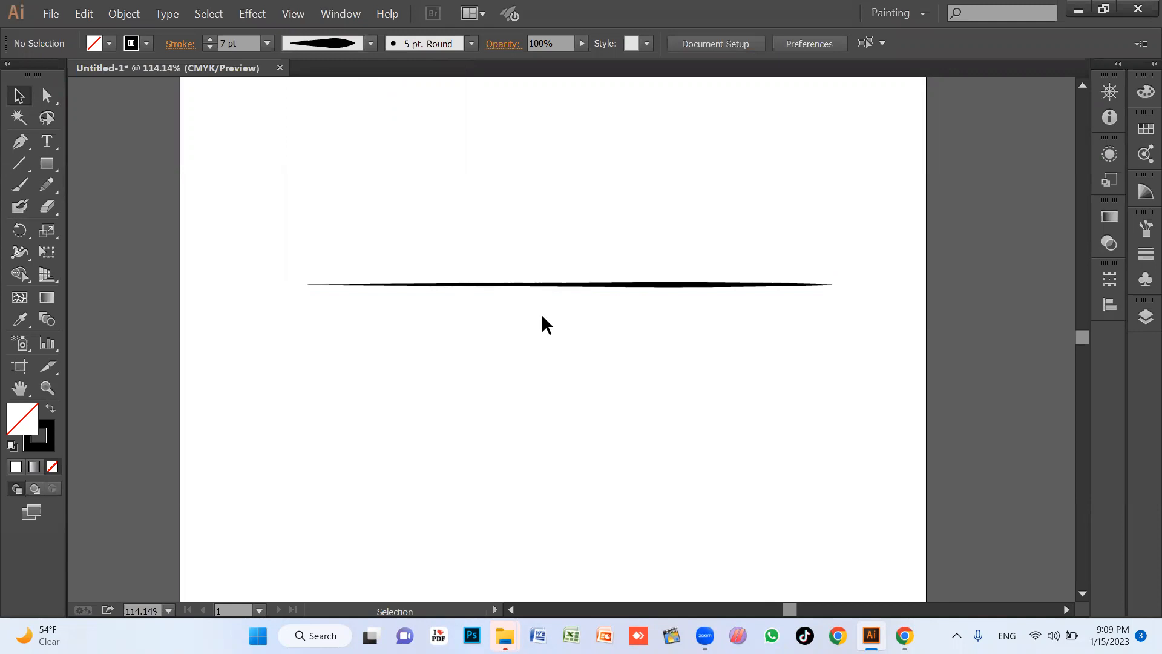
# Undo the width profile changes to bring back the line's uniform stroke.
pyautogui.hotkey('ctrl', 'a')
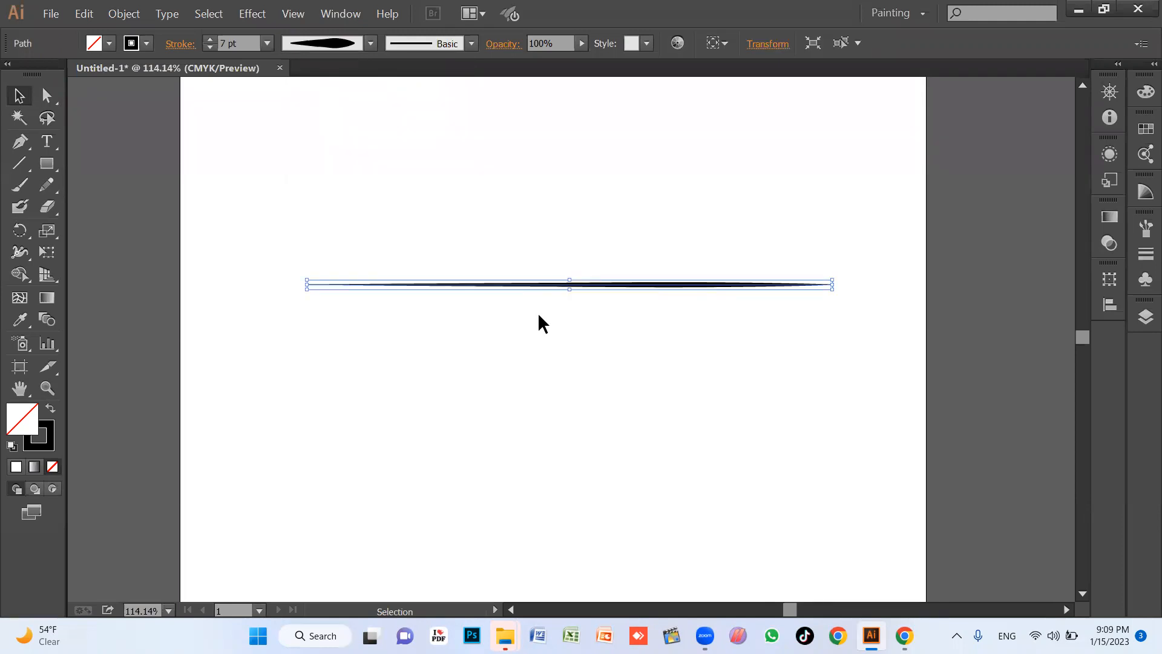
pyautogui.hotkey('ctrl', 'z')
pyautogui.hotkey('ctrl', 'z')
pyautogui.hotkey('ctrl', 'z')
pyautogui.hotkey('ctrl', 'z')
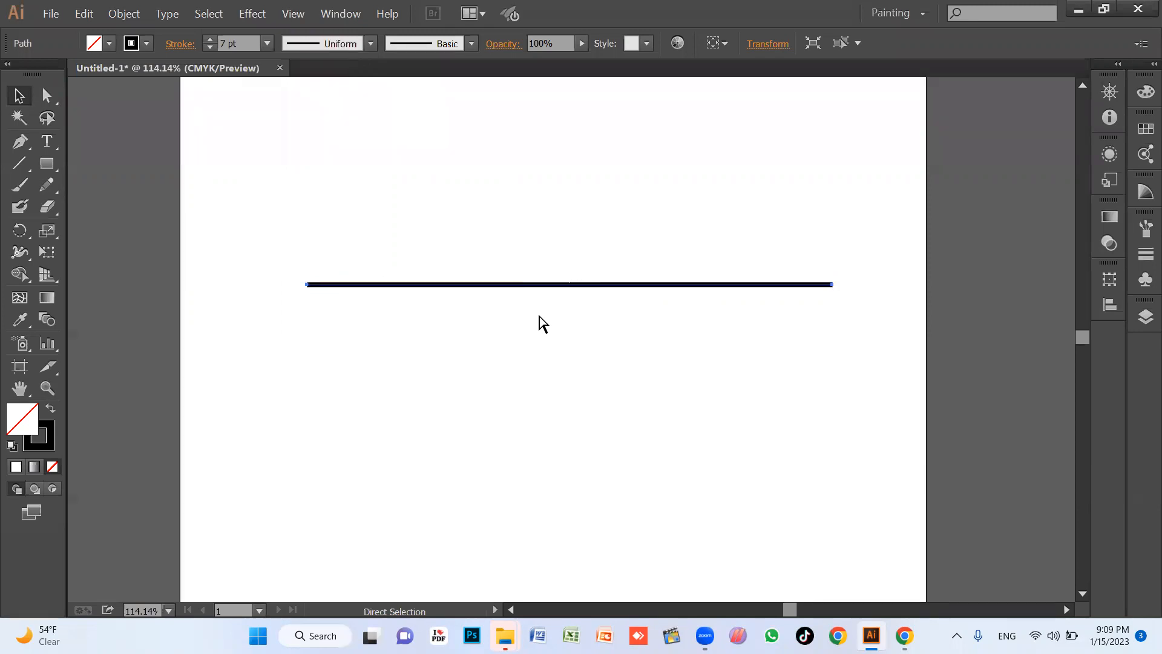
# Turn the horizontal line's stroke into a dashed line with a 12 pt dash.
pyautogui.moveTo(522, 235); pyautogui.dragTo(552, 362)
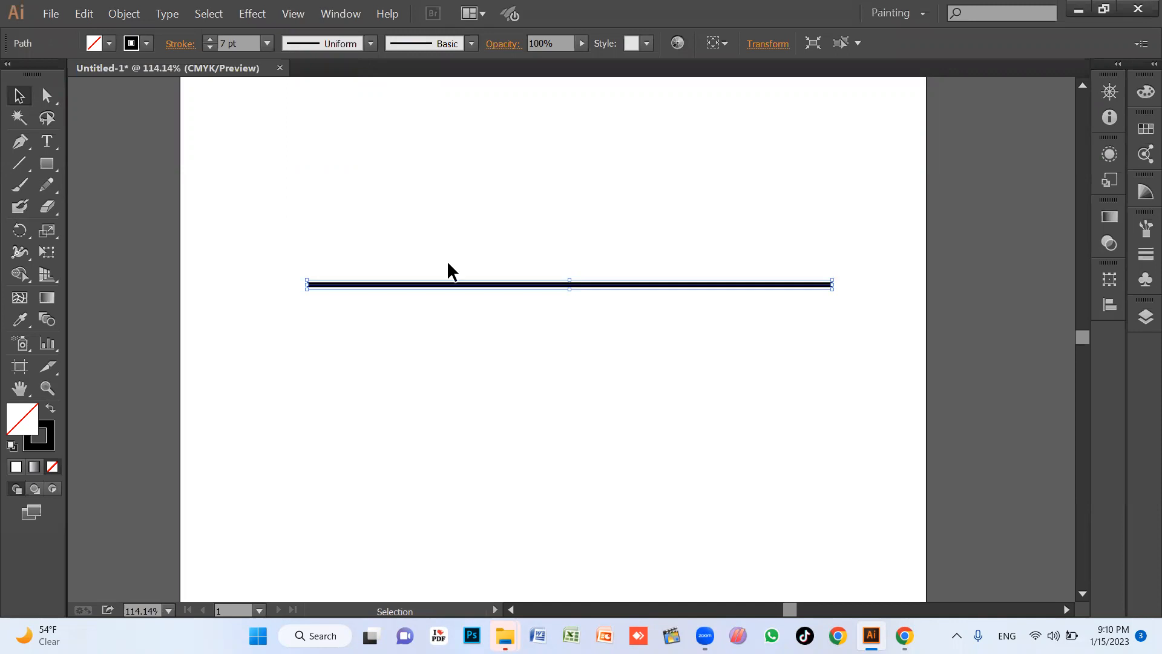
pyautogui.click(110, 43)
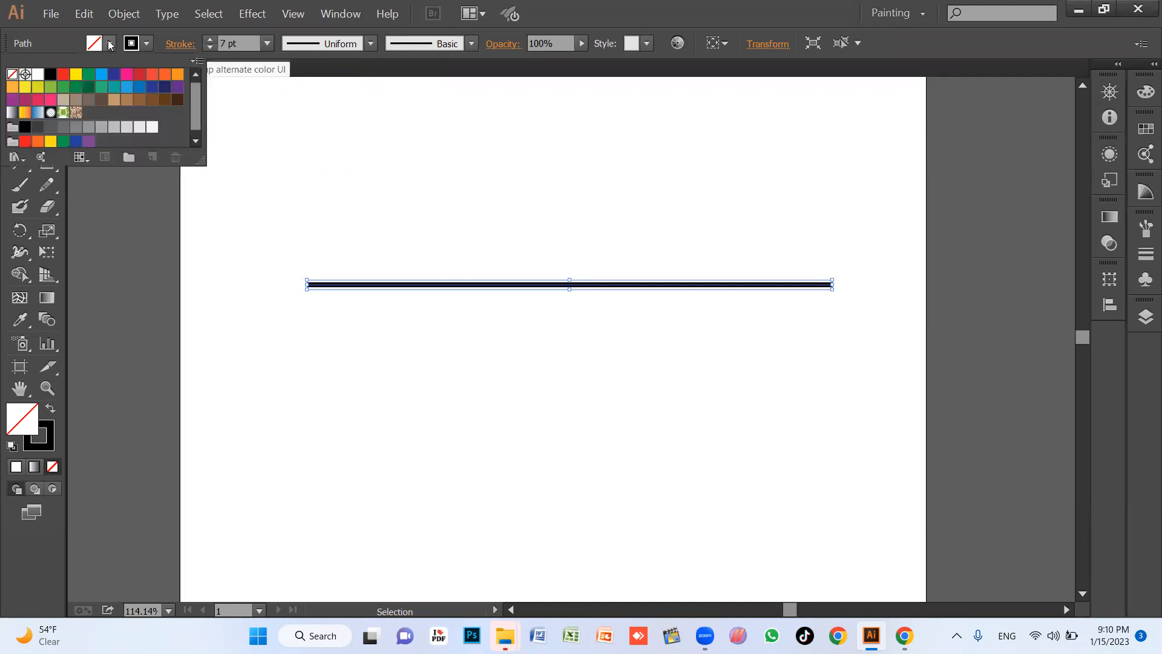
pyautogui.click(171, 45)
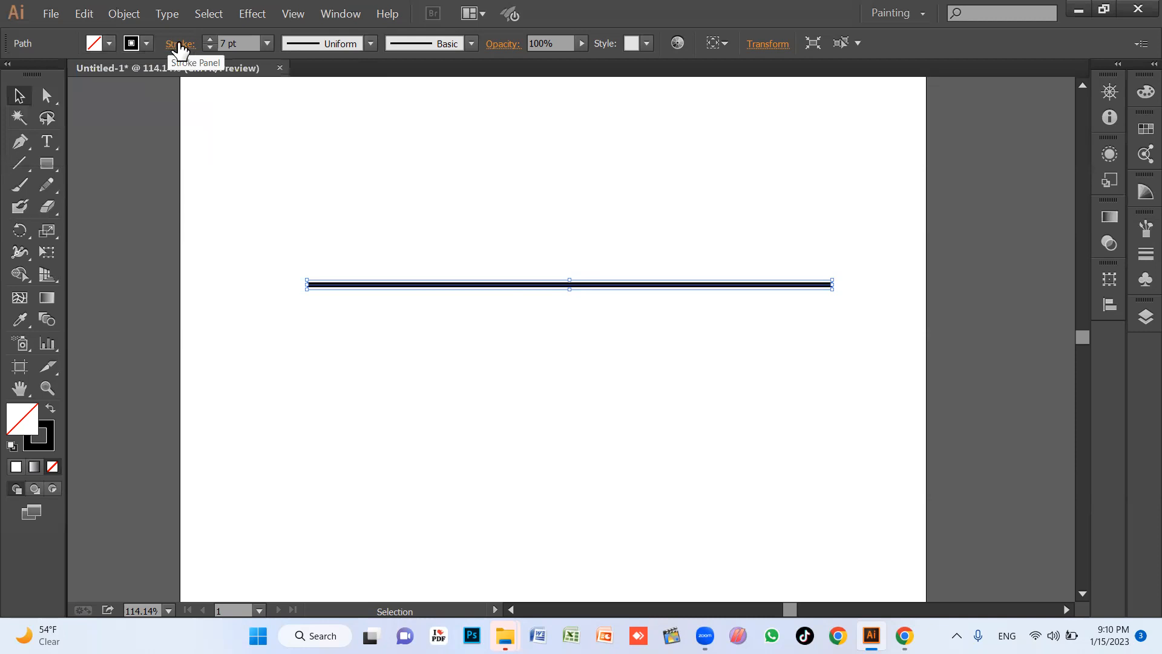
pyautogui.click(179, 46)
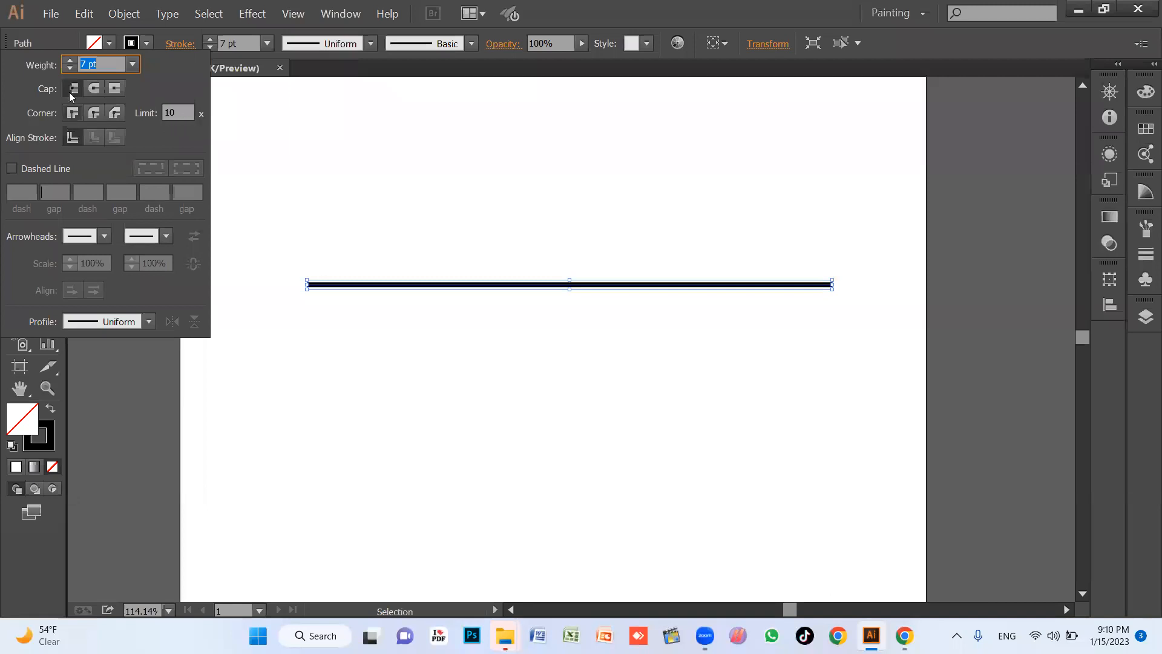
pyautogui.click(12, 169)
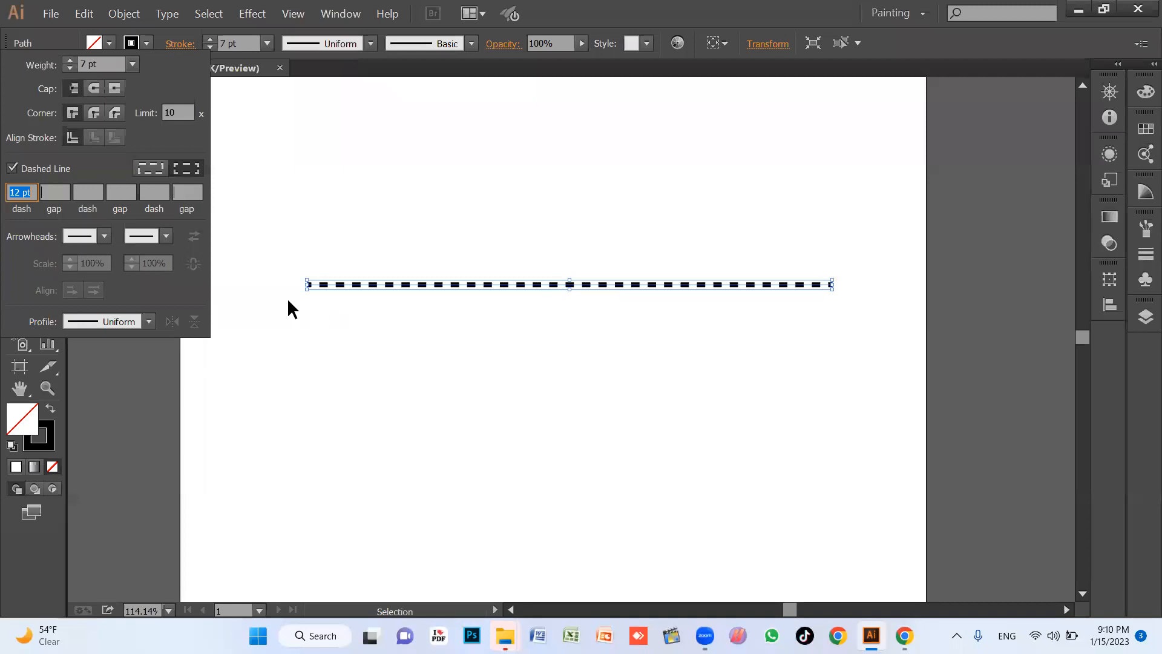
pyautogui.click(638, 323)
# Open the Illustrator file "ending part 2 nersury" from Projects (I:) > Babul Islam School > Final Books Data and dismiss the missing fonts notice.
pyautogui.click(1082, 11)
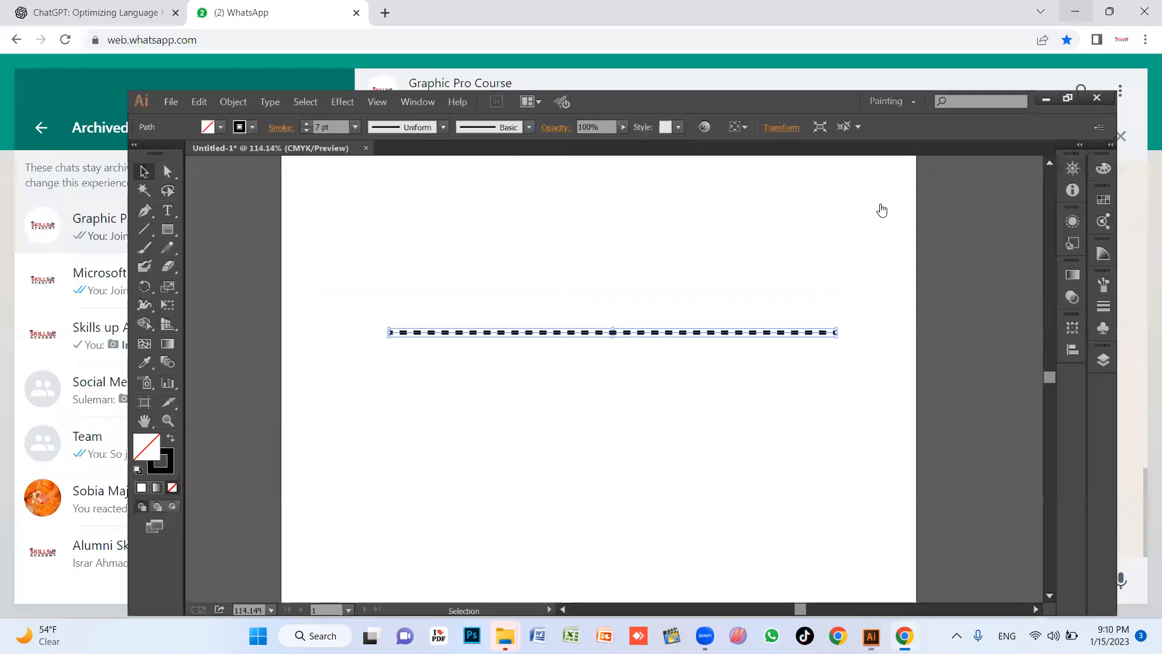
pyautogui.hotkey('alt', 'Tab')
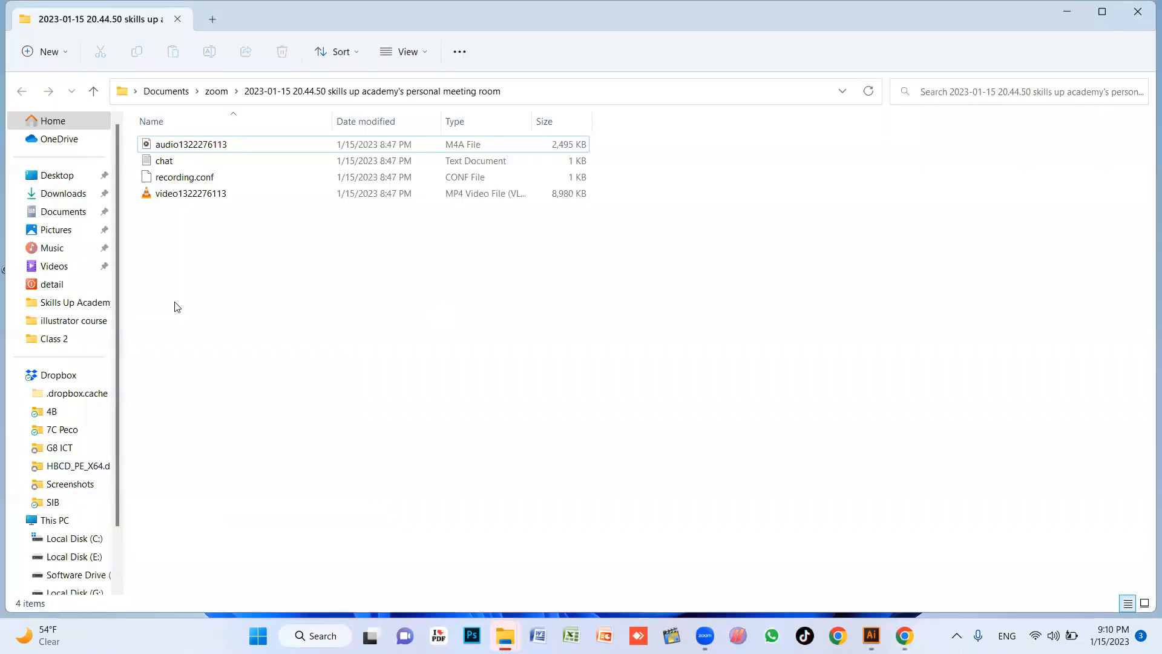
pyautogui.scroll(-2, 63, 420)
pyautogui.click(82, 538)
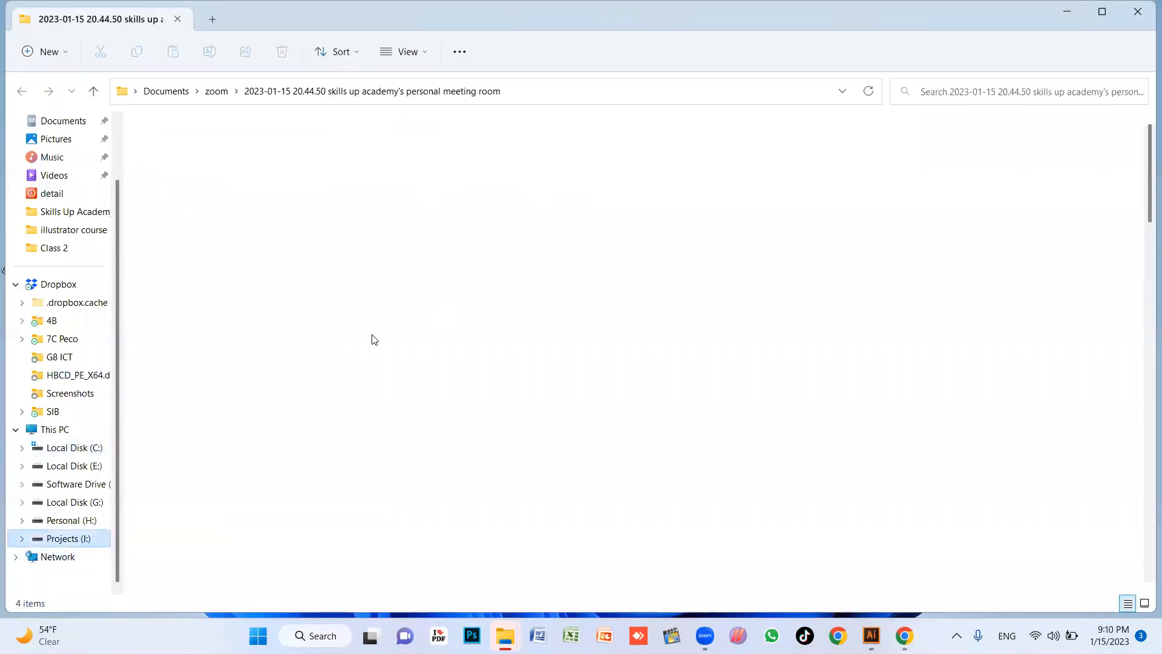
pyautogui.doubleClick(228, 193)
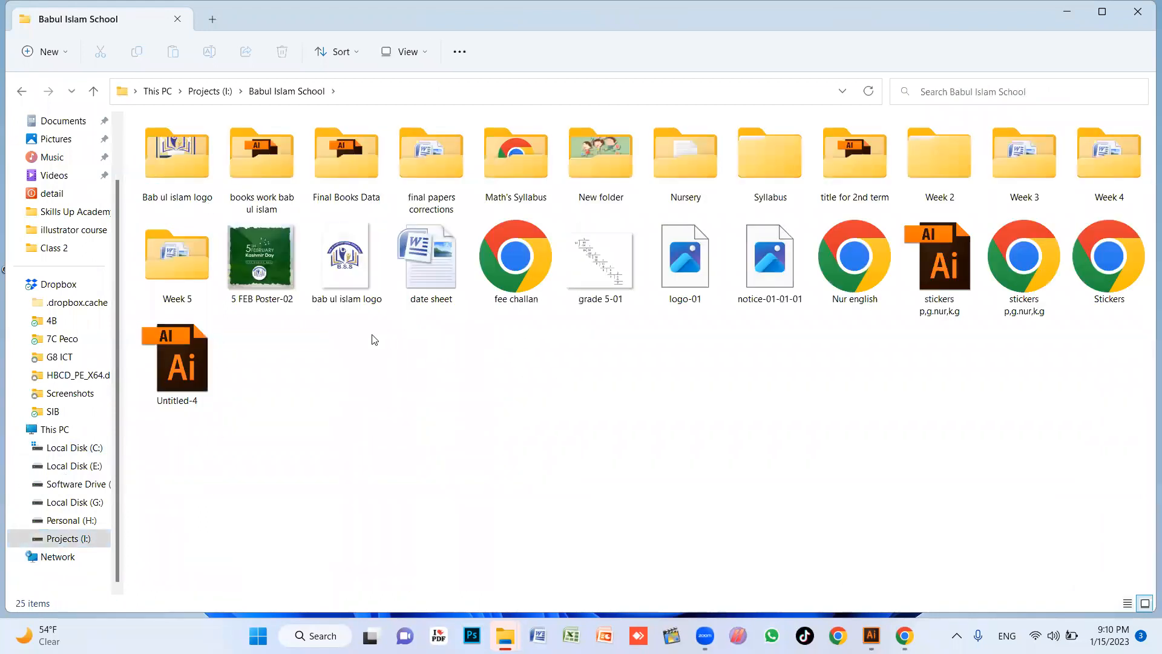
pyautogui.doubleClick(360, 165)
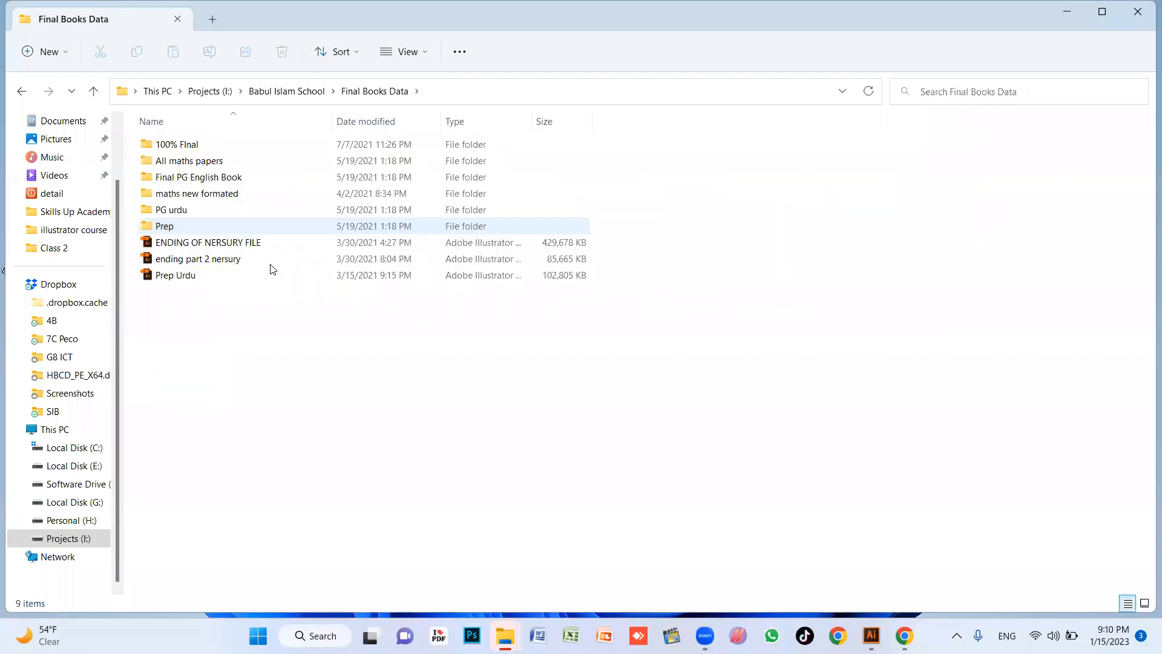
pyautogui.doubleClick(211, 261)
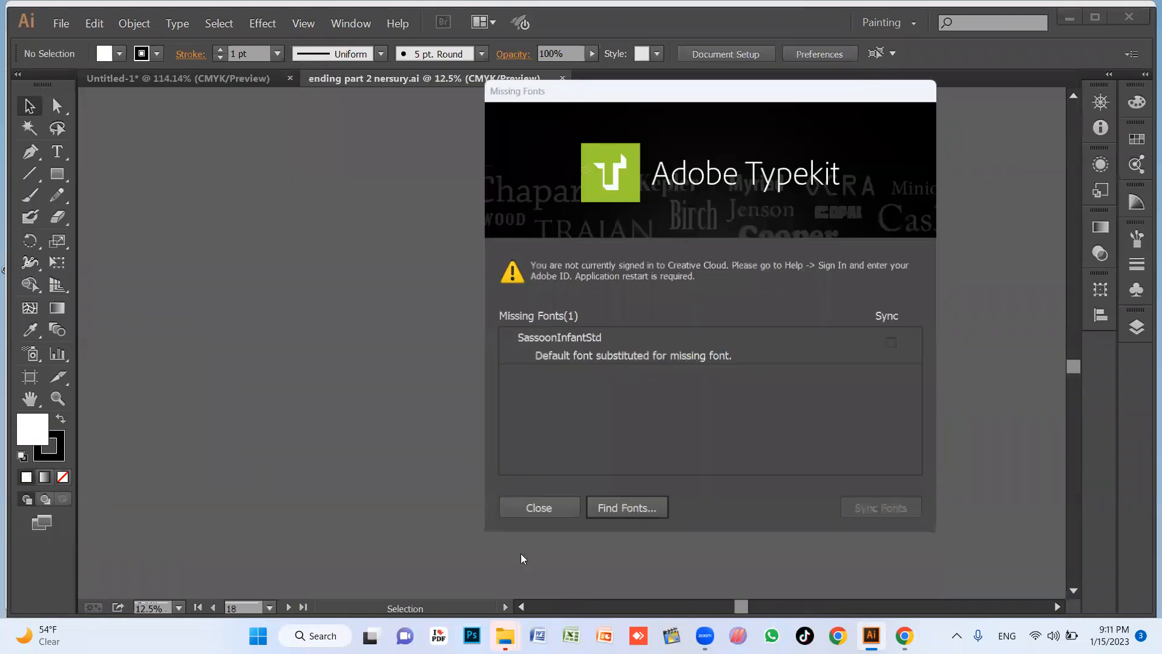
pyautogui.click(536, 509)
# Examine the dotted tracing letters on the ruled lines of the first worksheet page with the bicycle.
pyautogui.press('z')
pyautogui.moveTo(858, 431); pyautogui.dragTo(866, 441)
pyautogui.moveTo(290, 122); pyautogui.dragTo(782, 246)
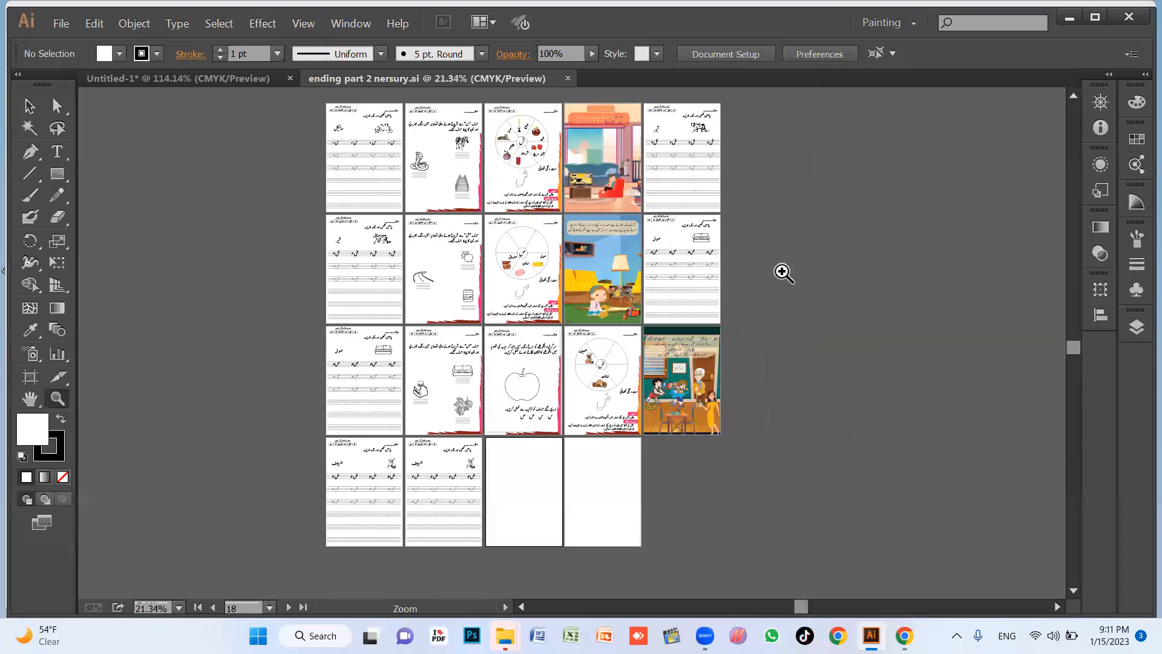
pyautogui.moveTo(137, 185); pyautogui.dragTo(241, 192)
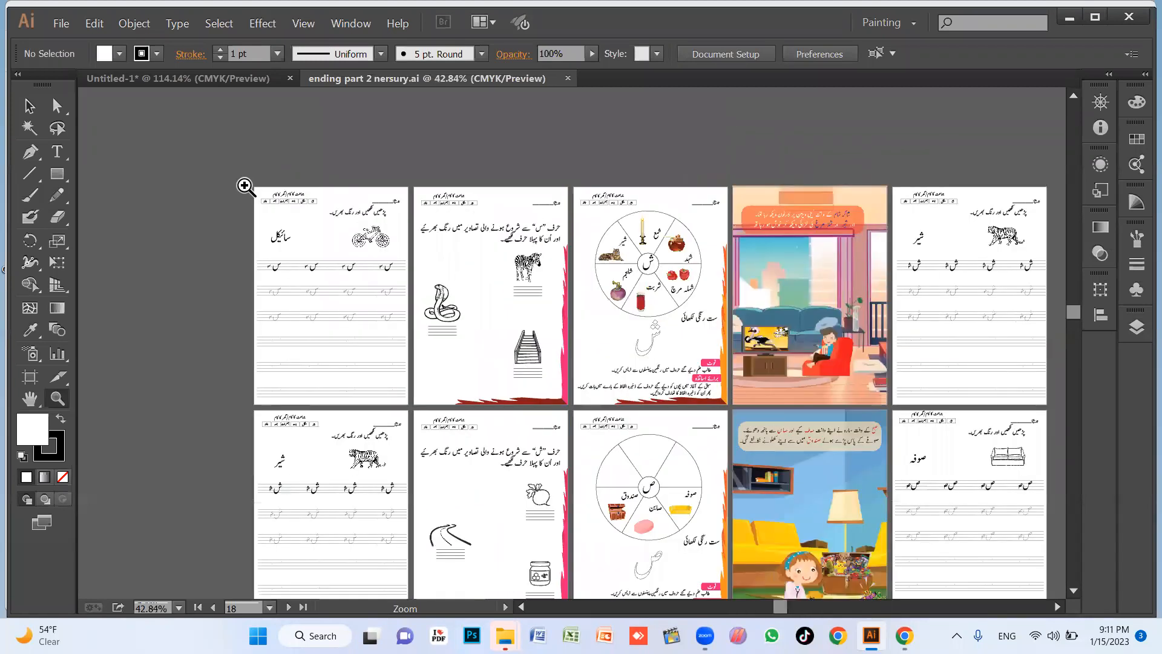
pyautogui.click(421, 424)
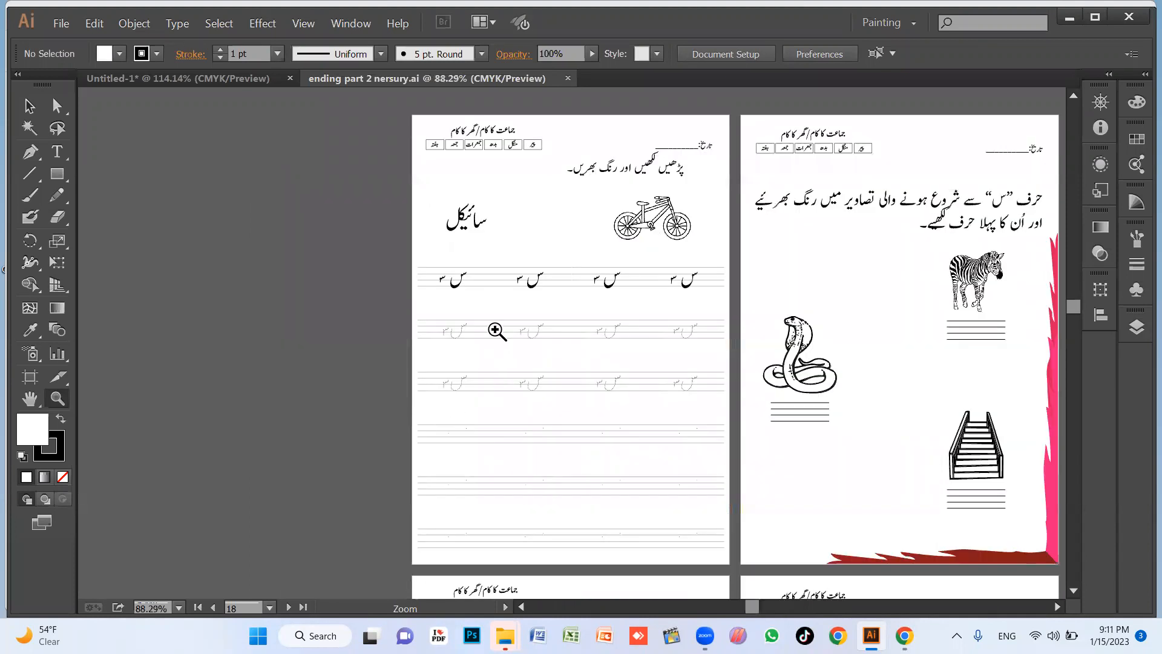
pyautogui.moveTo(548, 316); pyautogui.dragTo(720, 463)
pyautogui.moveTo(344, 305); pyautogui.dragTo(881, 501)
pyautogui.moveTo(668, 236); pyautogui.dragTo(836, 520)
pyautogui.moveTo(493, 169); pyautogui.dragTo(755, 418)
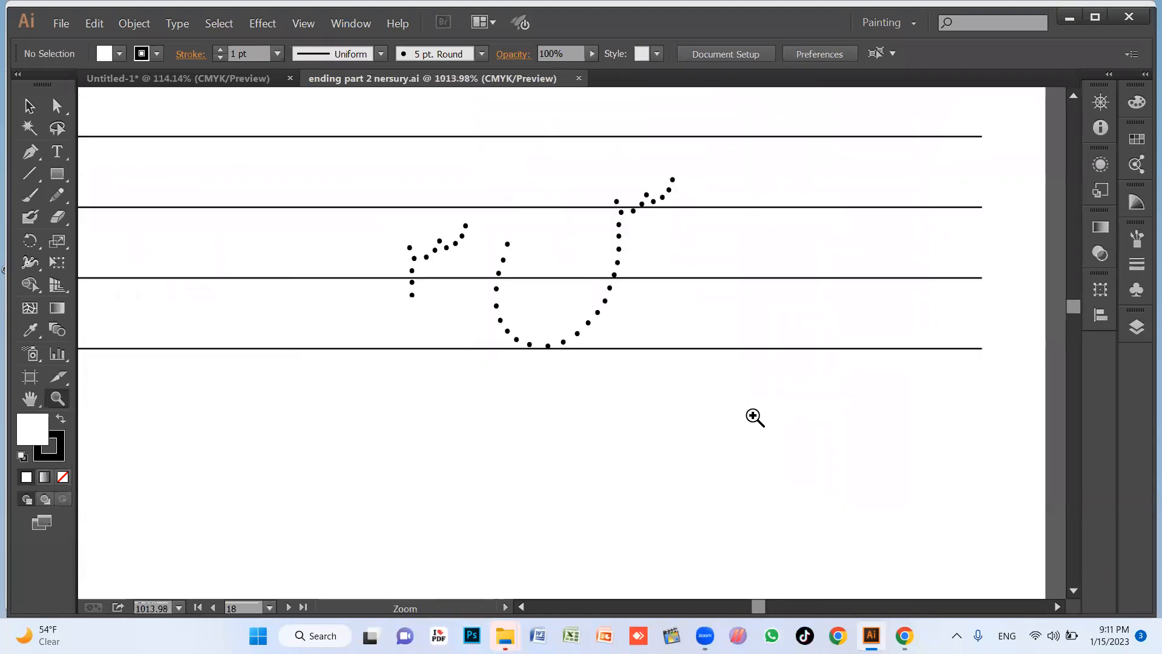
# Examine the dotted letters on the sofa worksheet and the layout of the neighbouring worksheet pages.
pyautogui.hotkey('ctrl', '0')
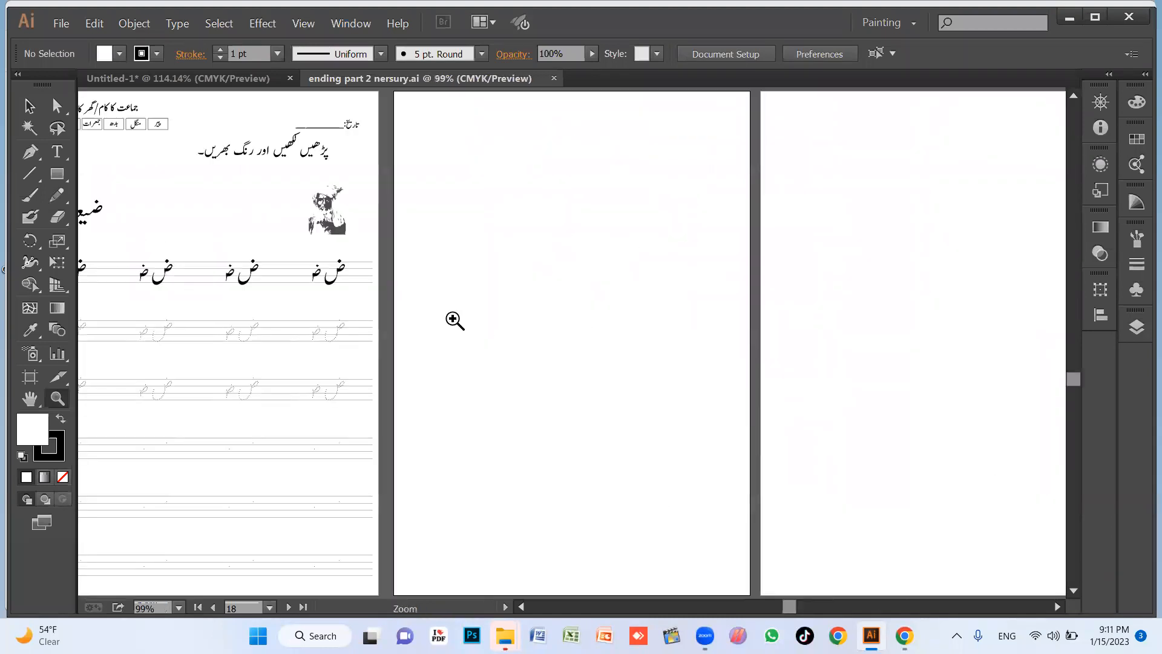
pyautogui.keyDown('alt'); pyautogui.click(368, 347); pyautogui.keyUp('alt')
pyautogui.moveTo(512, 393)
pyautogui.mouseDown()
pyautogui.moveTo(646, 453)
pyautogui.moveTo(464, 448)
pyautogui.moveTo(485, 510)
pyautogui.mouseUp()
pyautogui.moveTo(492, 299)
pyautogui.mouseDown()
pyautogui.moveTo(488, 348)
pyautogui.moveTo(507, 423)
pyautogui.mouseUp()
pyautogui.moveTo(262, 191); pyautogui.dragTo(517, 415)
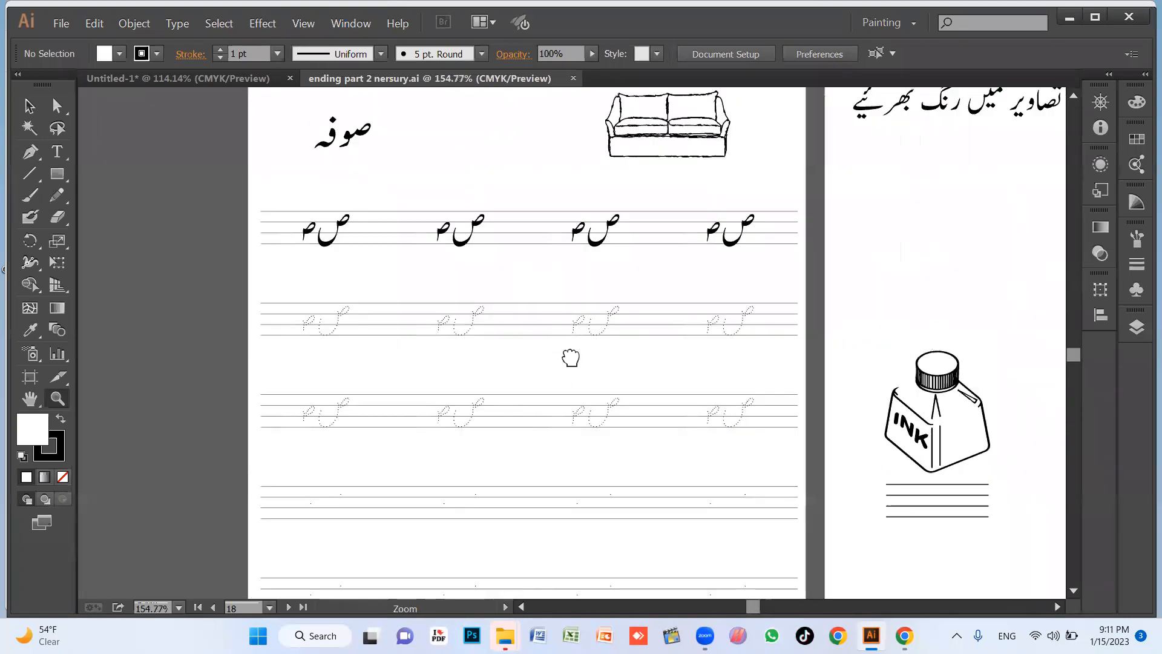
pyautogui.moveTo(563, 335); pyautogui.dragTo(578, 387)
pyautogui.moveTo(662, 315); pyautogui.dragTo(605, 372)
pyautogui.moveTo(592, 307); pyautogui.dragTo(436, 422)
pyautogui.moveTo(884, 376); pyautogui.dragTo(451, 322)
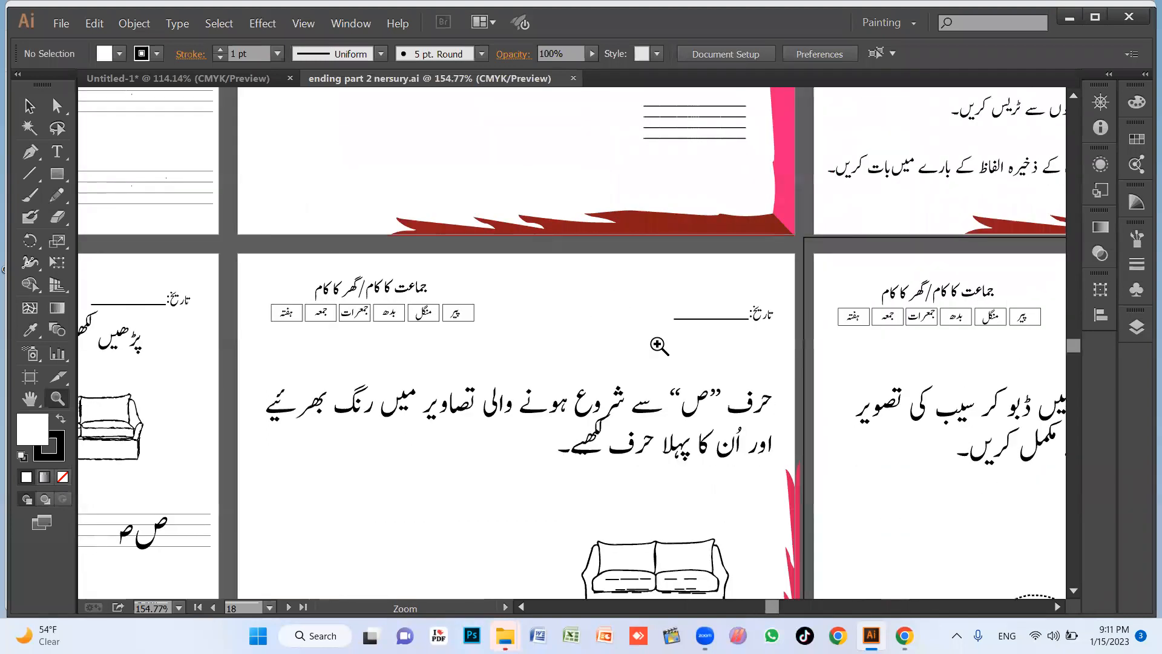
# Look over the nursery file's worksheet pages, including the bicycle, zebra and snake, and vocabulary circle sheets.
pyautogui.hotkey('ctrl', '-')
pyautogui.hotkey('ctrl', '-')
pyautogui.hotkey('ctrl', '-')
pyautogui.moveTo(810, 400); pyautogui.dragTo(599, 269)
pyautogui.moveTo(832, 380); pyautogui.dragTo(631, 265)
pyautogui.moveTo(819, 307)
pyautogui.mouseDown()
pyautogui.moveTo(686, 445)
pyautogui.moveTo(655, 494)
pyautogui.mouseUp()
pyautogui.moveTo(688, 340); pyautogui.dragTo(774, 479)
pyautogui.moveTo(736, 351); pyautogui.dragTo(787, 456)
pyautogui.moveTo(418, 336); pyautogui.dragTo(595, 485)
pyautogui.moveTo(512, 276); pyautogui.dragTo(671, 466)
pyautogui.moveTo(514, 352); pyautogui.dragTo(619, 380)
pyautogui.moveTo(356, 334); pyautogui.dragTo(425, 348)
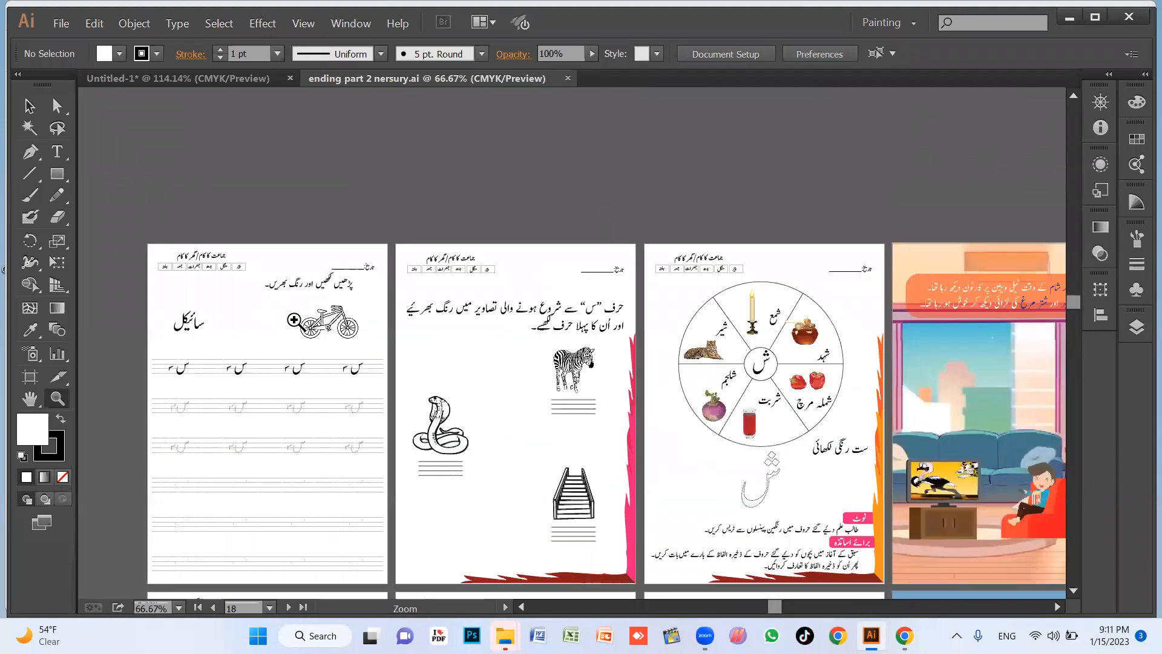
pyautogui.moveTo(556, 346); pyautogui.dragTo(582, 294)
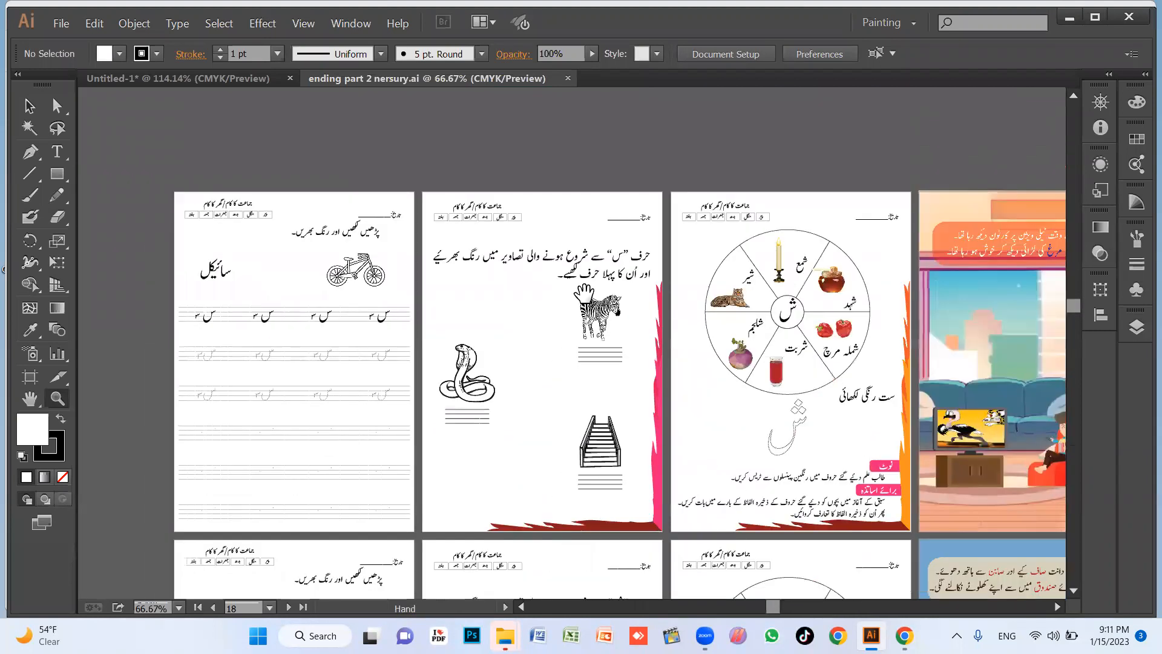
# Close the nursery worksheet file, switch to File Explorer and open the "100% FInal" folder.
pyautogui.click(568, 78)
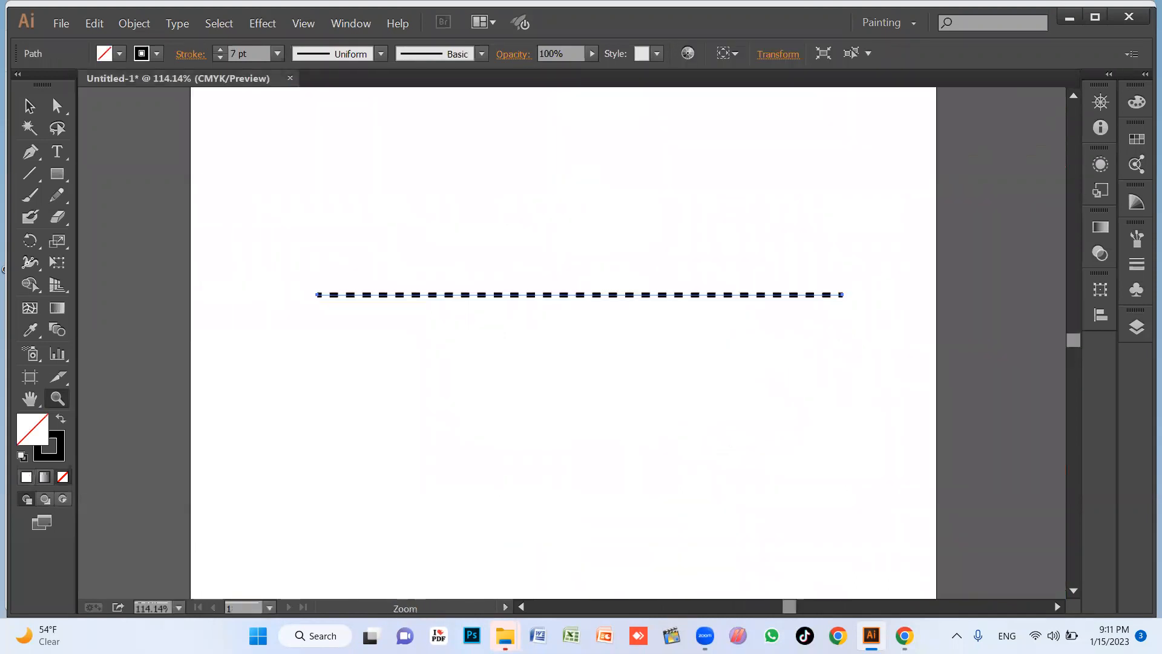
pyautogui.hotkey('alt', 'Tab')
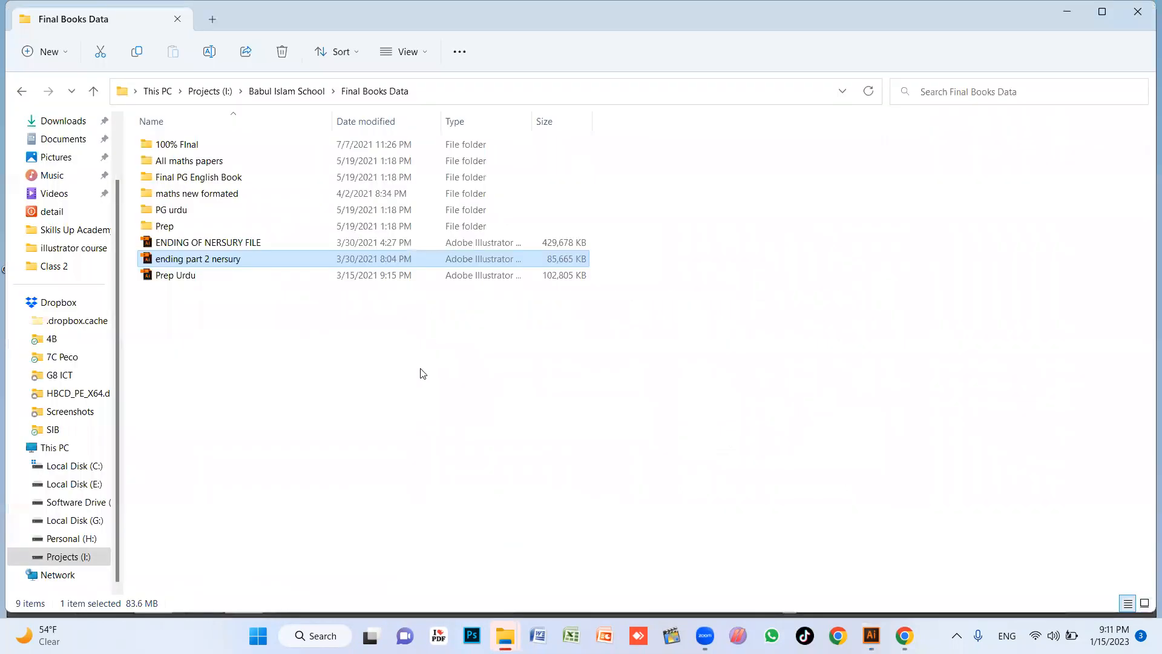
pyautogui.press('Up')
pyautogui.press('Up')
pyautogui.press('Up')
pyautogui.press('Up')
pyautogui.press('Up')
pyautogui.press('Up')
pyautogui.press('Up')
pyautogui.press('Return')
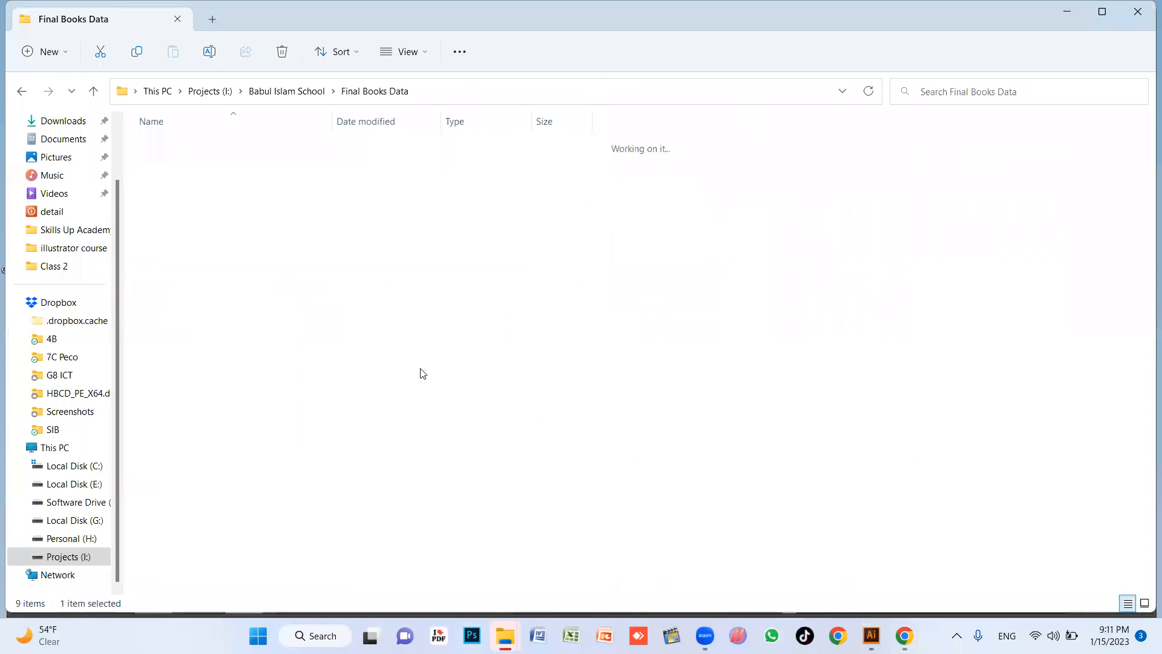
# Look through the subfolders of "100% FInal" and open the "Playgroup Final" folder.
pyautogui.press('Down')
pyautogui.press('Down')
pyautogui.press('Down')
pyautogui.press('Up')
pyautogui.press('Up')
pyautogui.press('Down')
pyautogui.press('Down')
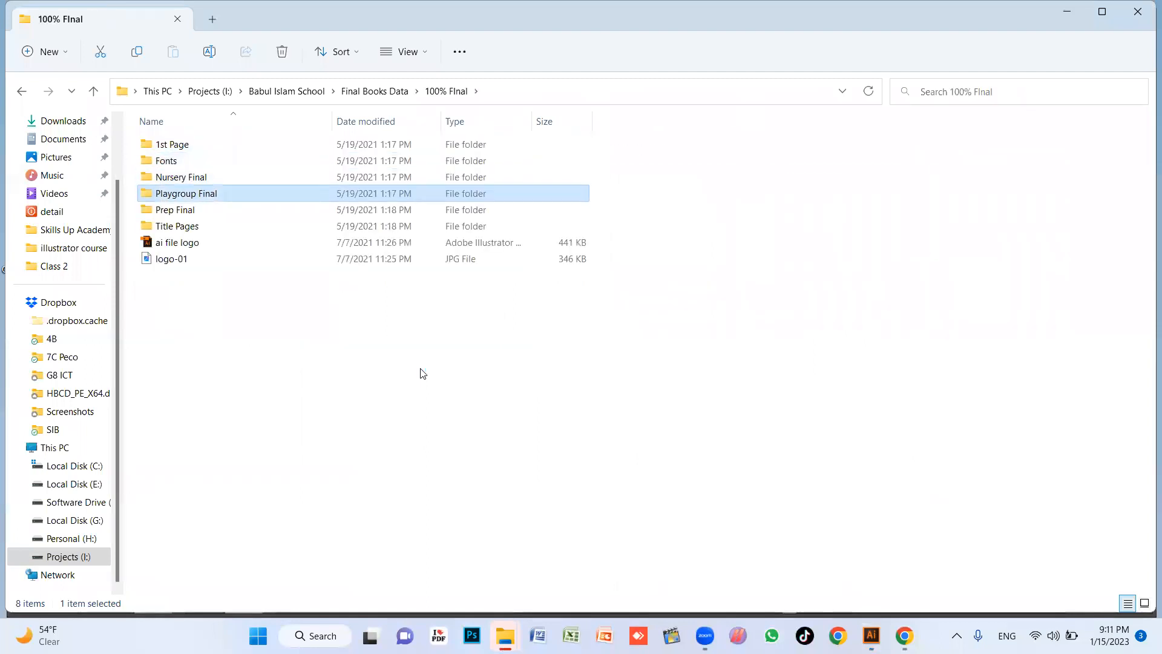
pyautogui.press('Down')
pyautogui.press('Down')
pyautogui.press('Down')
pyautogui.press('Up')
pyautogui.press('Up')
pyautogui.press('Up')
# Open "1-32 - PG_English.ai" from the English folder in Illustrator and dismiss the missing fonts notice.
pyautogui.press('Up')
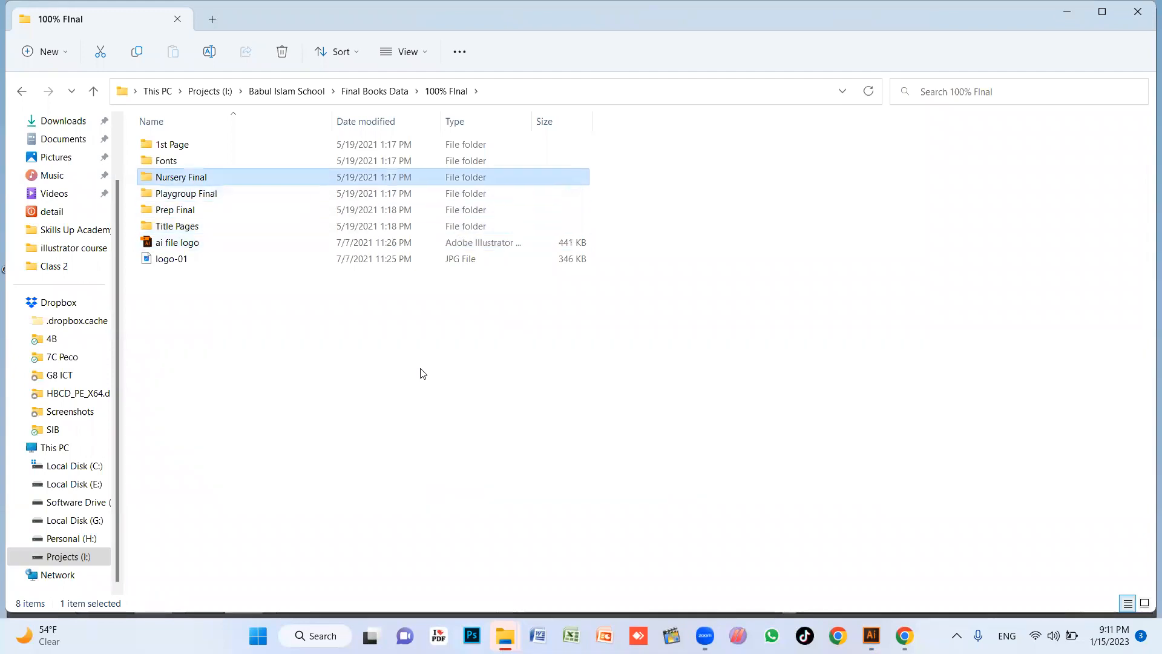
pyautogui.press('Down')
pyautogui.press('Return')
pyautogui.press('Down')
pyautogui.press('Down')
pyautogui.press('Down')
pyautogui.press('Up')
pyautogui.hotkey('shift', 'Up')
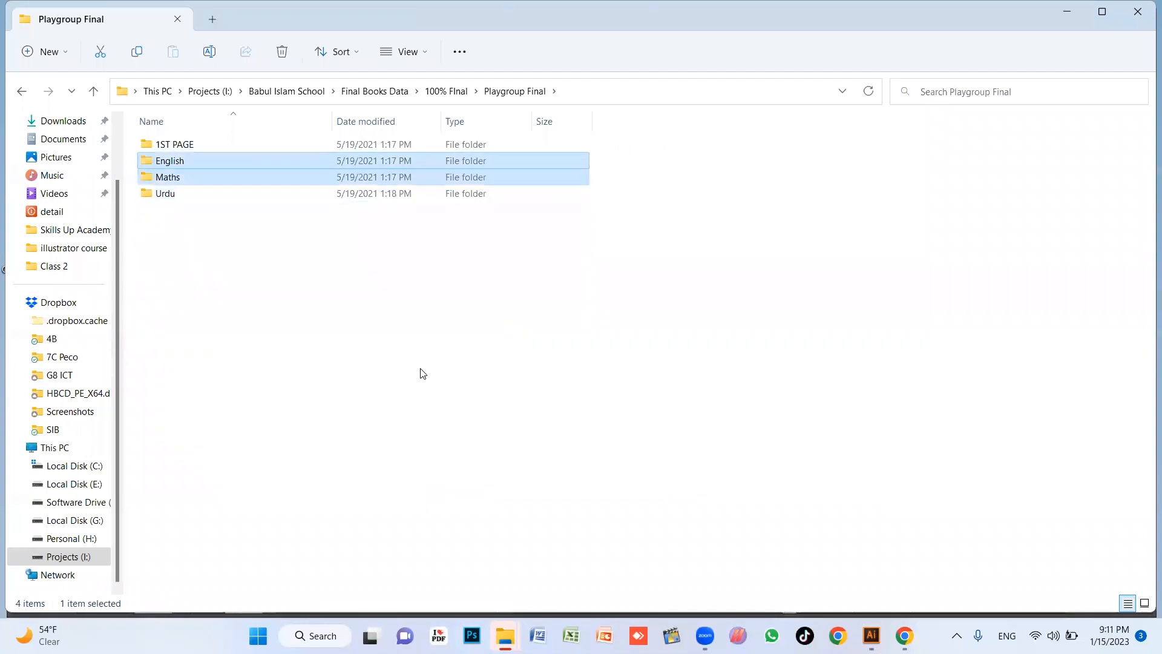
pyautogui.press('Down')
pyautogui.press('Up')
pyautogui.press('Return')
pyautogui.press('Down')
pyautogui.press('Up')
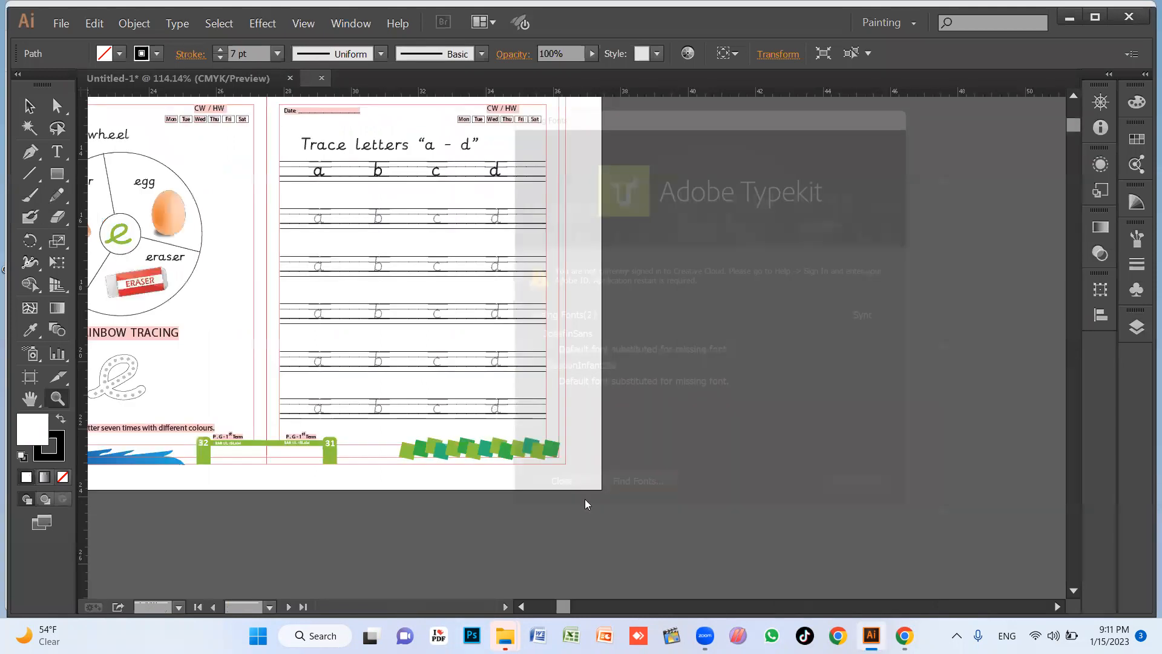
pyautogui.click(558, 509)
# Examine the dotted letter rows on the Trace letters "a - d" page, selecting the first dotted row to check it.
pyautogui.moveTo(544, 352); pyautogui.dragTo(764, 427)
pyautogui.moveTo(545, 318); pyautogui.dragTo(812, 460)
pyautogui.moveTo(582, 351); pyautogui.dragTo(622, 439)
pyautogui.press('v')
pyautogui.click(532, 334)
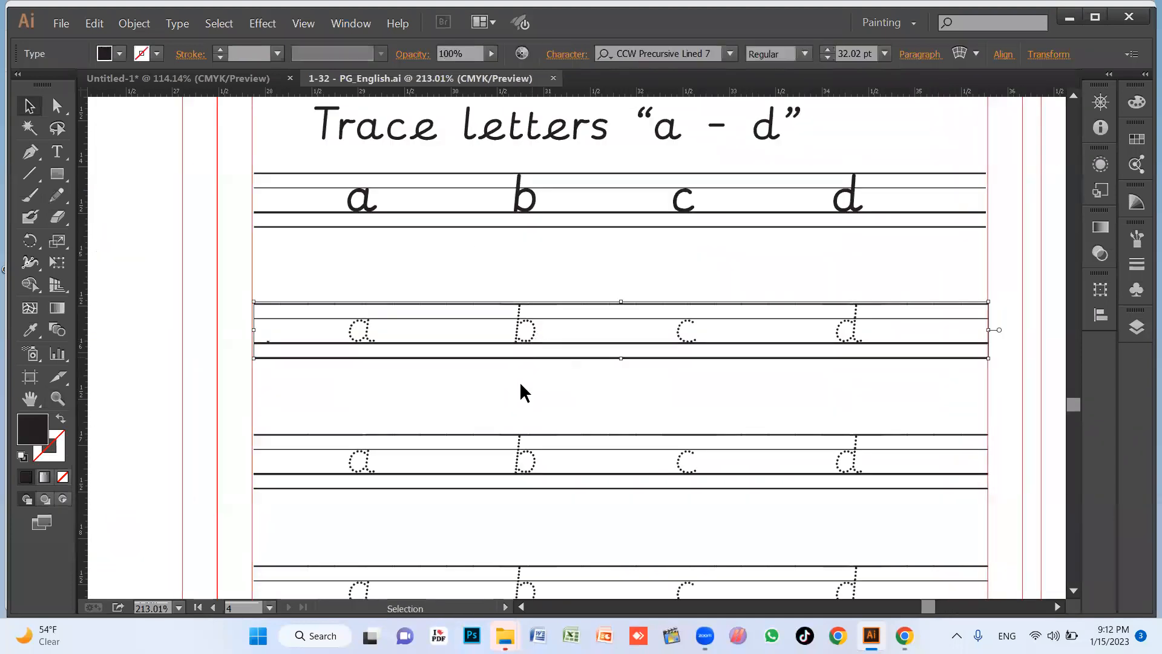
pyautogui.click(546, 377)
pyautogui.moveTo(607, 472); pyautogui.dragTo(610, 283)
pyautogui.moveTo(607, 452); pyautogui.dragTo(607, 285)
# Examine the dotted tracing rows on the letter "d" Trace and Colour pages and the matching pages beside them.
pyautogui.press('z')
pyautogui.keyDown('alt'); pyautogui.click(502, 327); pyautogui.keyUp('alt')
pyautogui.keyDown('alt'); pyautogui.click(514, 340); pyautogui.keyUp('alt')
pyautogui.keyDown('alt'); pyautogui.click(521, 347); pyautogui.keyUp('alt')
pyautogui.keyDown('alt'); pyautogui.click(521, 346); pyautogui.keyUp('alt')
pyautogui.moveTo(522, 348); pyautogui.dragTo(653, 414)
pyautogui.moveTo(553, 367); pyautogui.dragTo(779, 476)
pyautogui.moveTo(772, 349); pyautogui.dragTo(659, 493)
pyautogui.moveTo(821, 283); pyautogui.dragTo(716, 337)
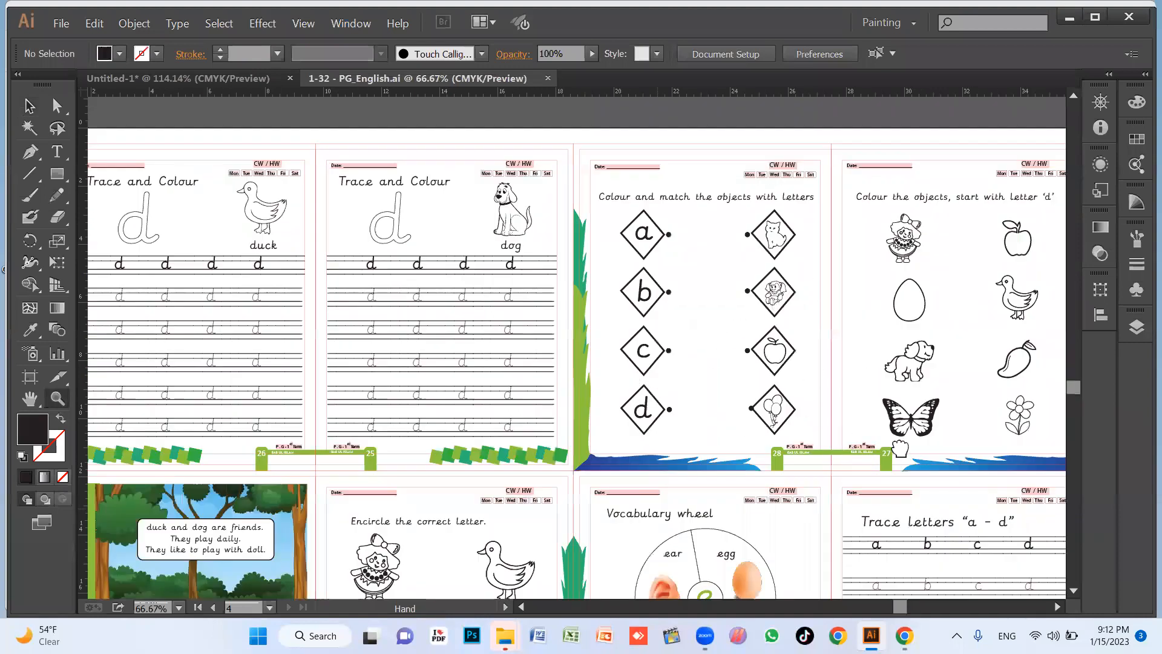
# Examine the letter "c" tracing worksheets and the "Match and colour the objects" page for letter "b".
pyautogui.moveTo(358, 202); pyautogui.dragTo(521, 391)
pyautogui.moveTo(638, 327); pyautogui.dragTo(604, 448)
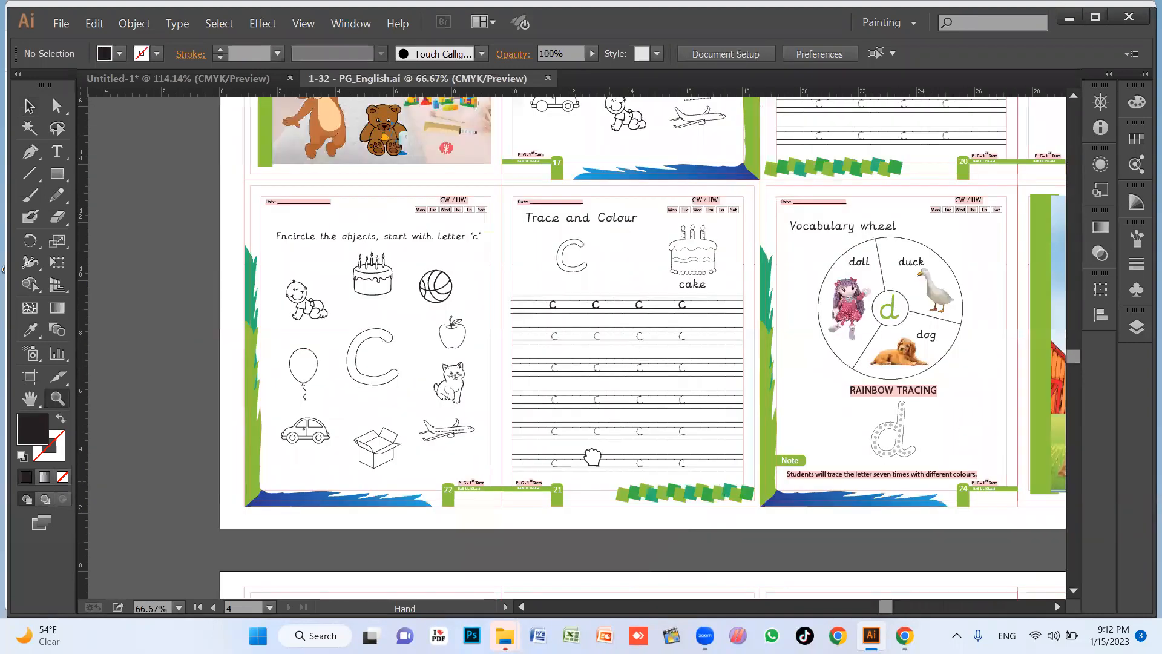
pyautogui.moveTo(800, 205); pyautogui.dragTo(583, 446)
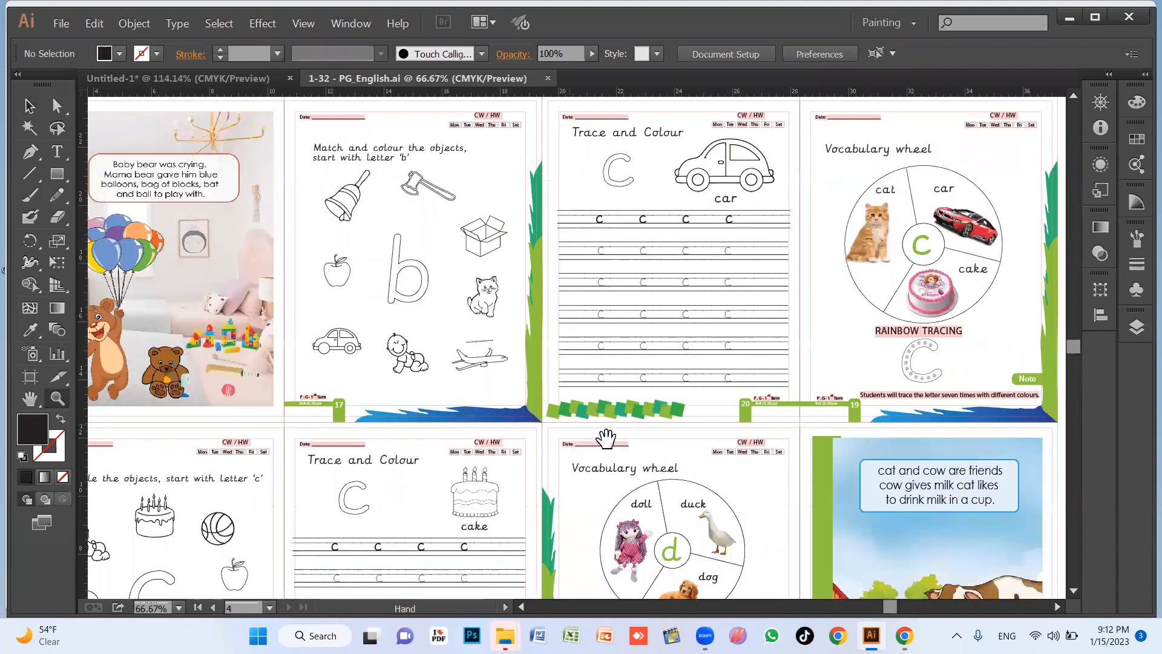
pyautogui.moveTo(725, 302); pyautogui.dragTo(654, 366)
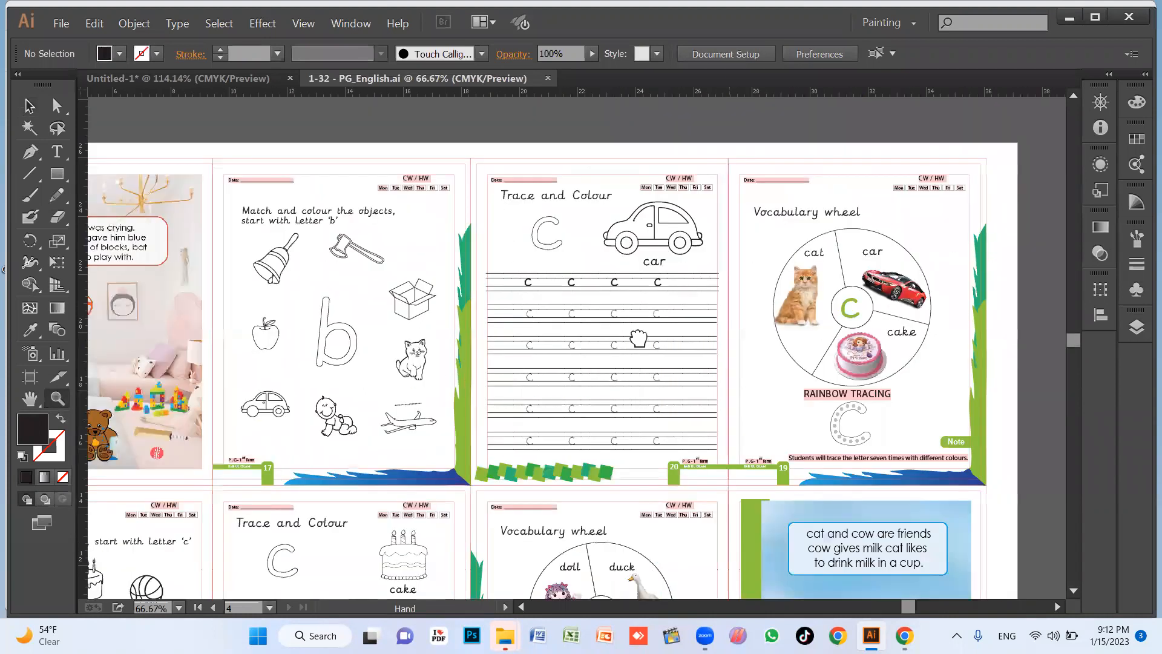
pyautogui.moveTo(349, 266); pyautogui.dragTo(636, 285)
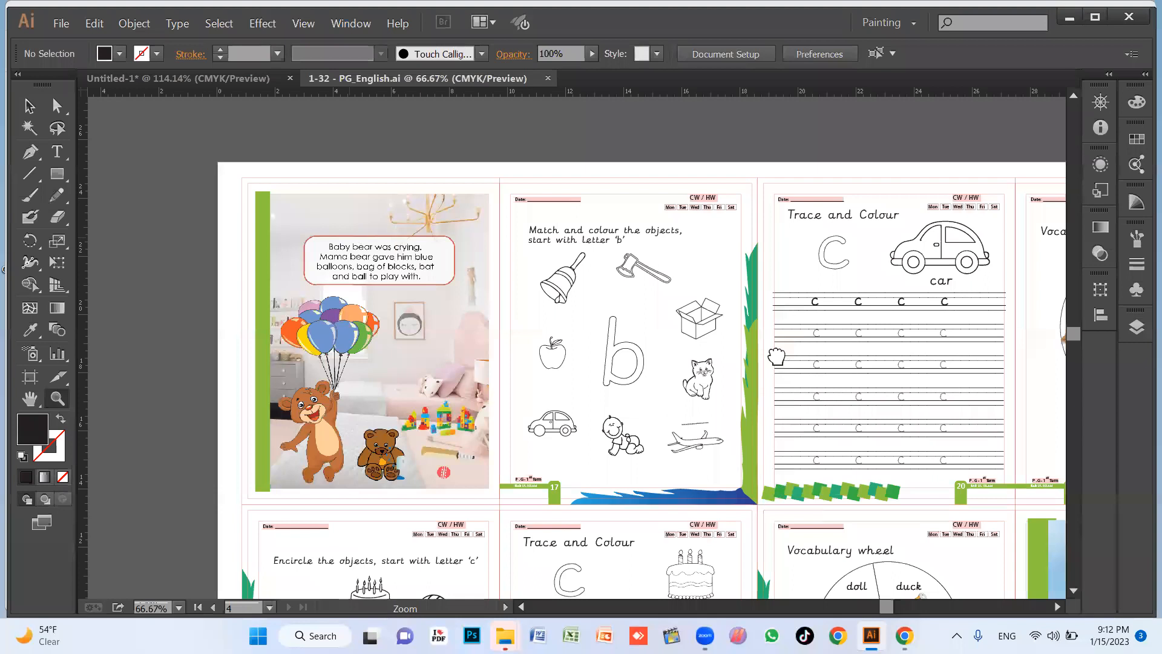
pyautogui.scroll(2, 691, 375)
pyautogui.keyDown('alt'); pyautogui.click(707, 308); pyautogui.keyUp('alt')
pyautogui.keyDown('alt'); pyautogui.click(707, 308); pyautogui.keyUp('alt')
pyautogui.keyDown('alt'); pyautogui.click(707, 308); pyautogui.keyUp('alt')
pyautogui.keyDown('alt'); pyautogui.click(707, 308); pyautogui.keyUp('alt')
pyautogui.keyDown('alt'); pyautogui.click(707, 308); pyautogui.keyUp('alt')
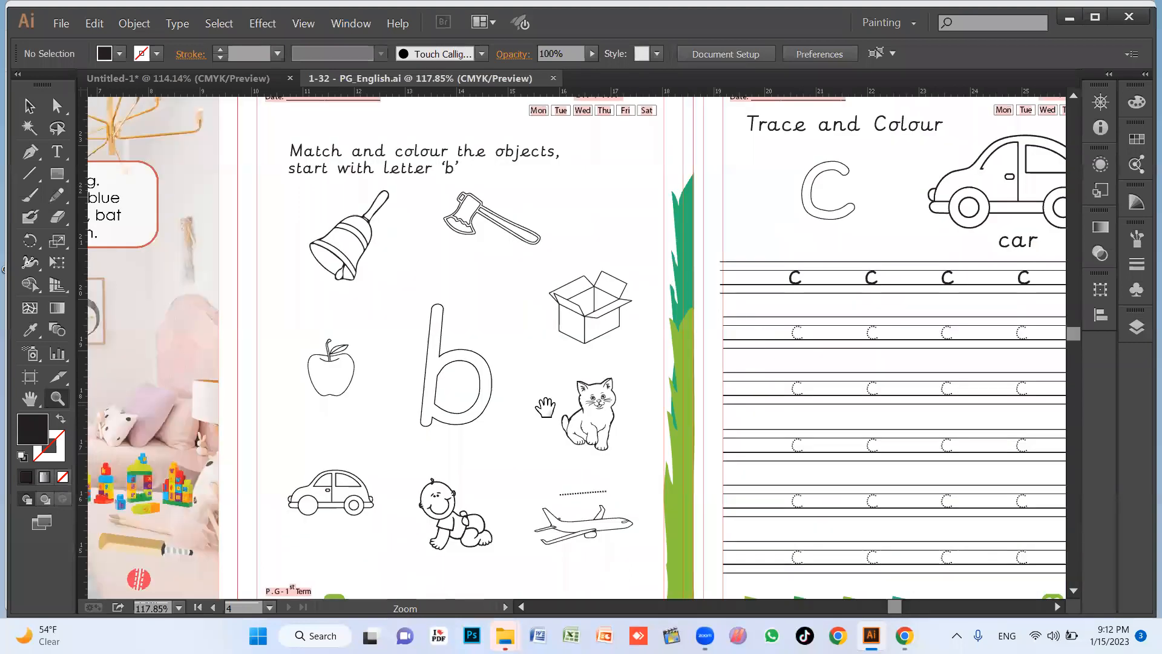
pyautogui.moveTo(612, 368); pyautogui.dragTo(867, 282)
pyautogui.moveTo(525, 342); pyautogui.dragTo(776, 311)
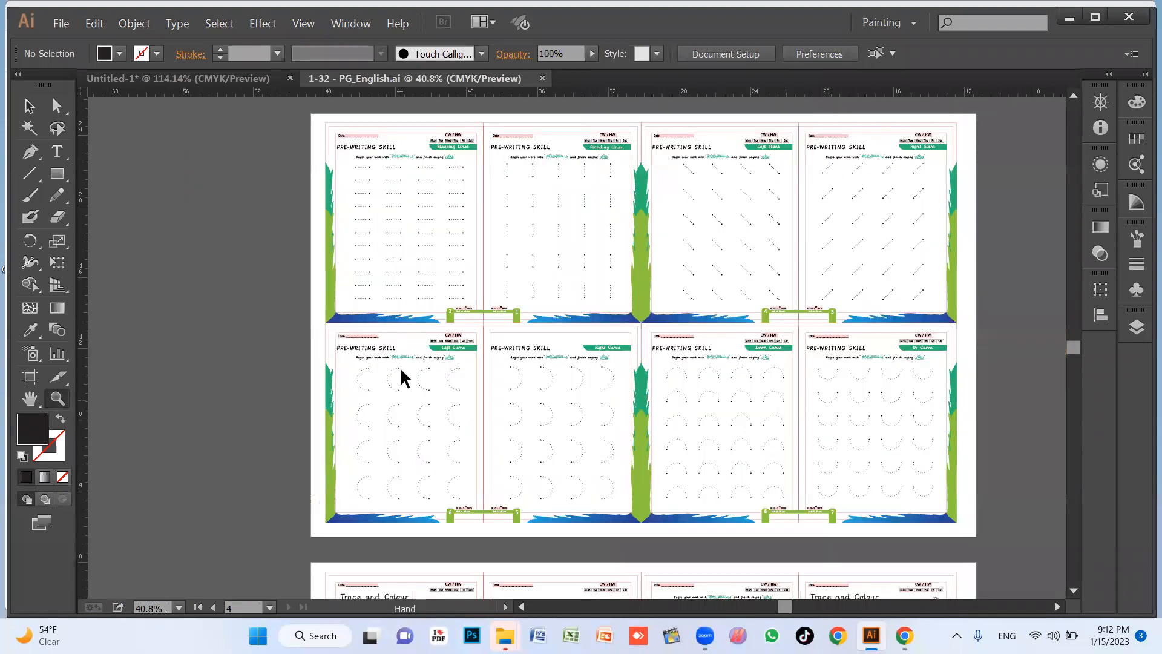
# Examine the Pre-Writing Skill pages with dotted lines and curves, focusing on the Sleeping Lines page.
pyautogui.press('v')
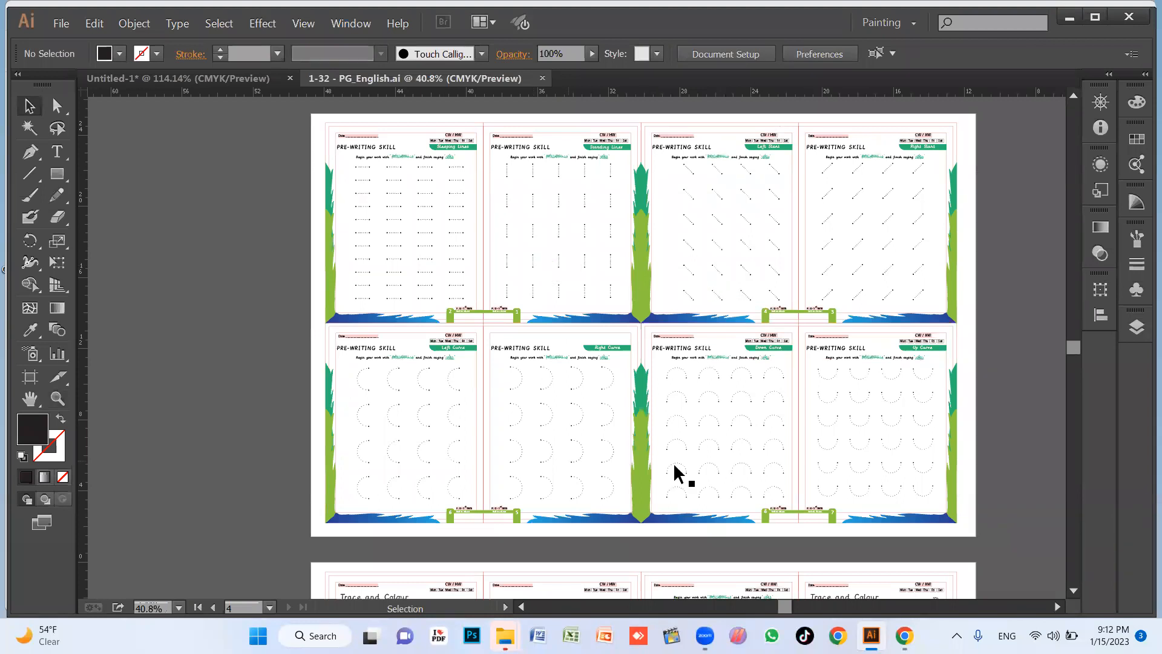
pyautogui.click(529, 76)
pyautogui.hotkey('ctrl', 'space')
pyautogui.moveTo(276, 149); pyautogui.dragTo(987, 549)
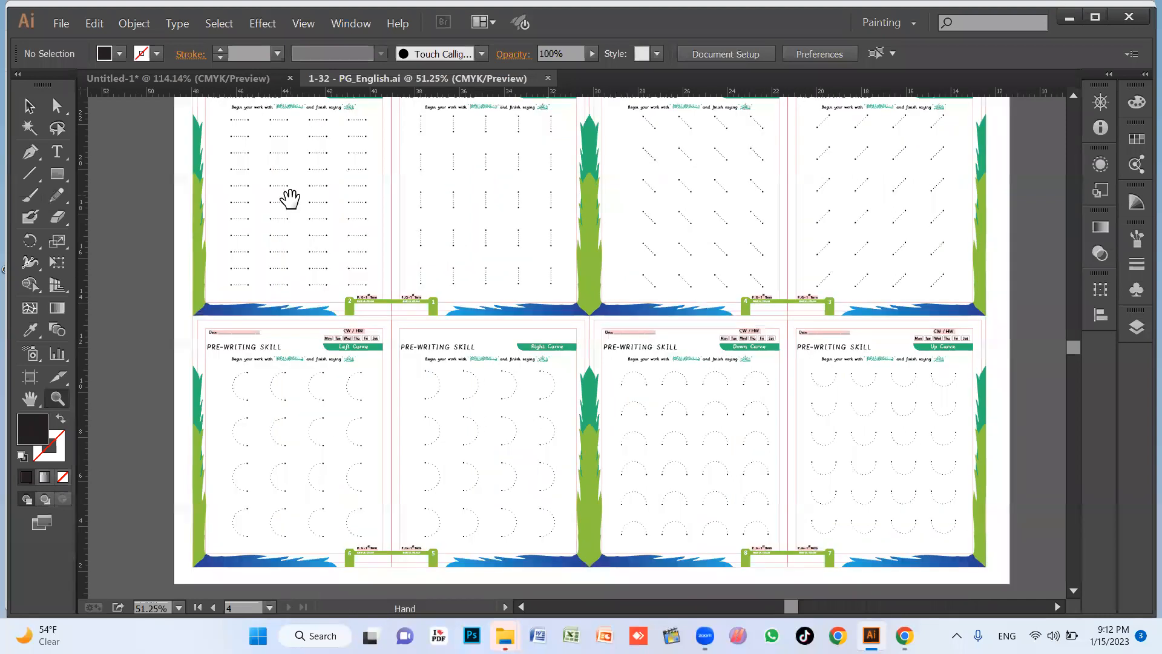
pyautogui.moveTo(452, 374); pyautogui.dragTo(465, 392)
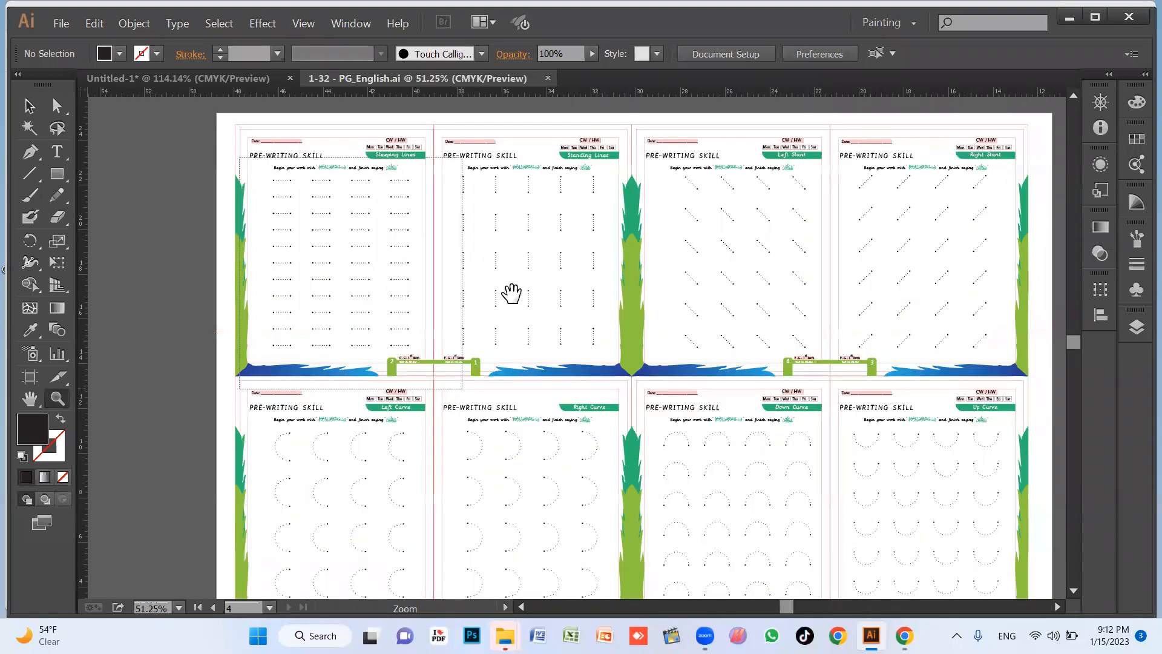
pyautogui.moveTo(248, 134); pyautogui.dragTo(493, 368)
pyautogui.moveTo(270, 159); pyautogui.dragTo(788, 507)
pyautogui.moveTo(697, 384); pyautogui.dragTo(676, 440)
pyautogui.press('v')
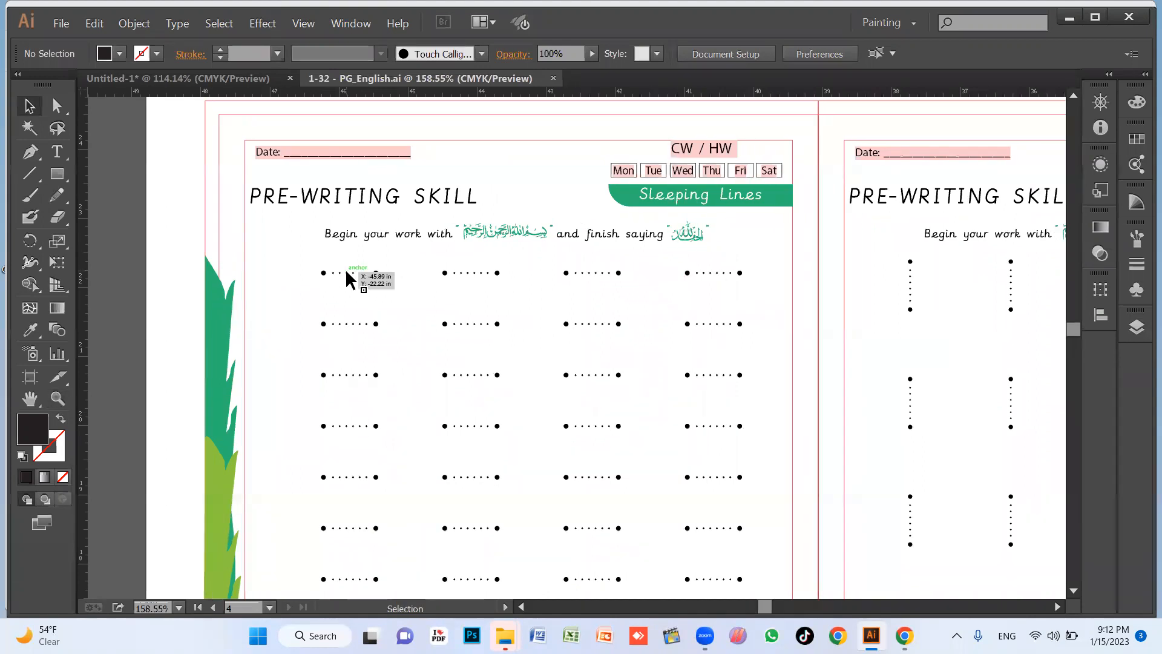
# Isolate the group containing a dotted line in the first Sleeping Lines row and inspect its dots up close.
pyautogui.click(472, 272)
pyautogui.click(472, 266)
pyautogui.click(476, 272)
pyautogui.doubleClick(475, 273)
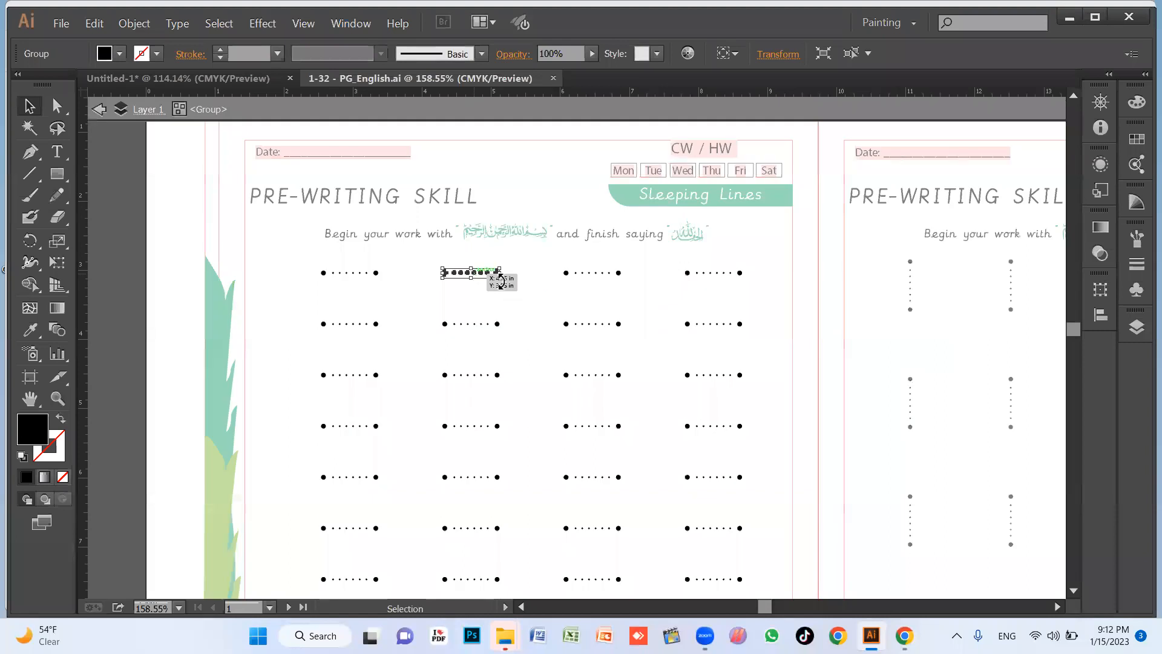
pyautogui.press('z')
pyautogui.moveTo(406, 246); pyautogui.dragTo(554, 346)
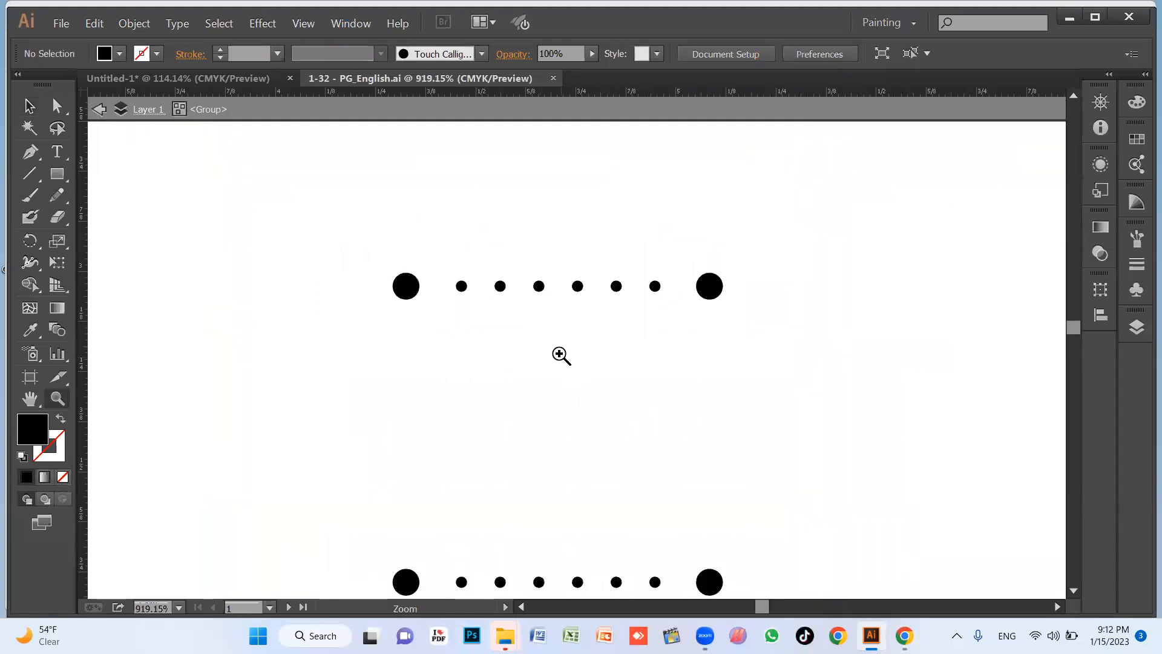
pyautogui.hotkey('ctrl', '0')
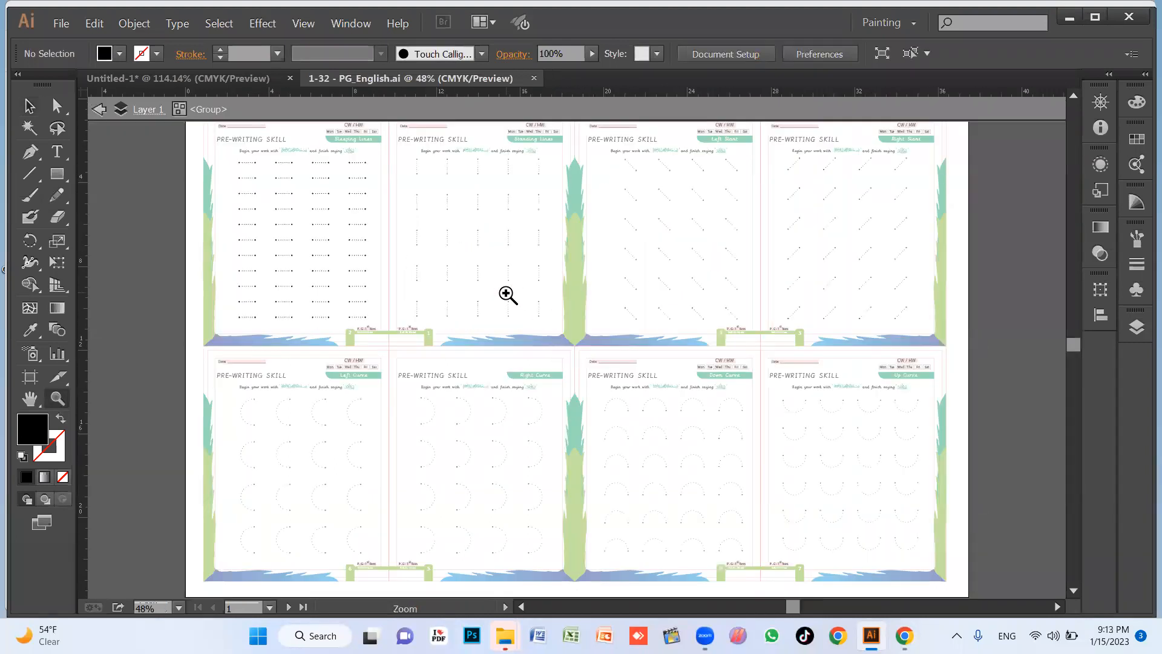
# Leave the isolated group and examine the dotted strokes on the Standing Lines, slant and curve pages.
pyautogui.press('Escape')
pyautogui.moveTo(643, 290); pyautogui.dragTo(895, 489)
pyautogui.press('space')
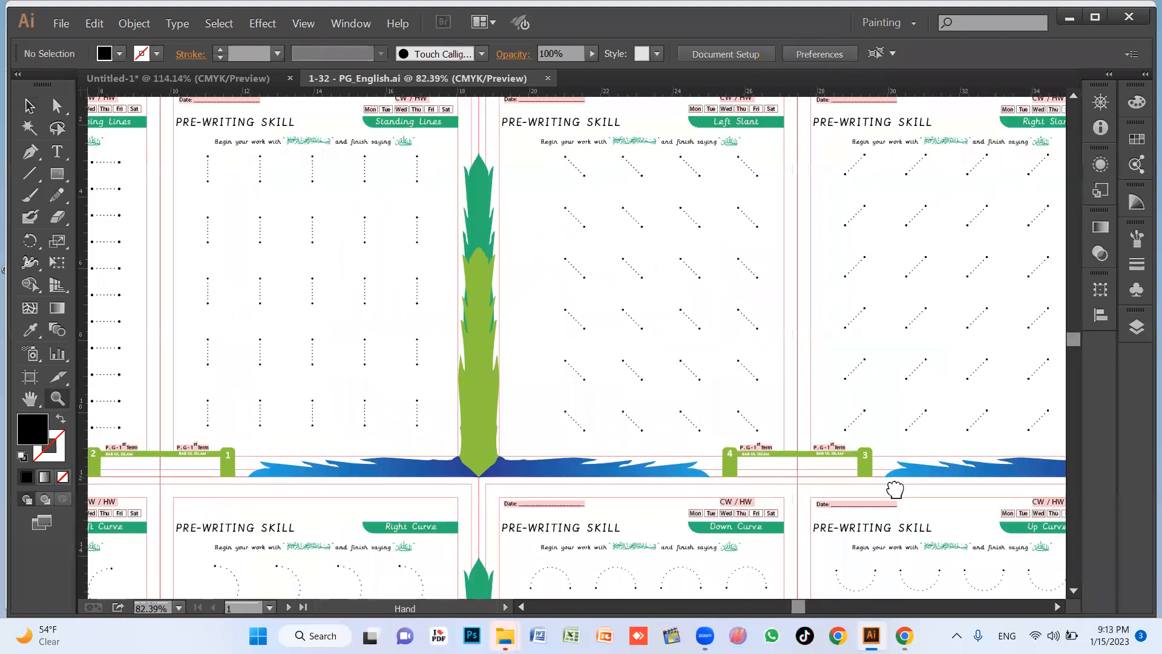
pyautogui.press('space')
pyautogui.moveTo(494, 262); pyautogui.dragTo(478, 275)
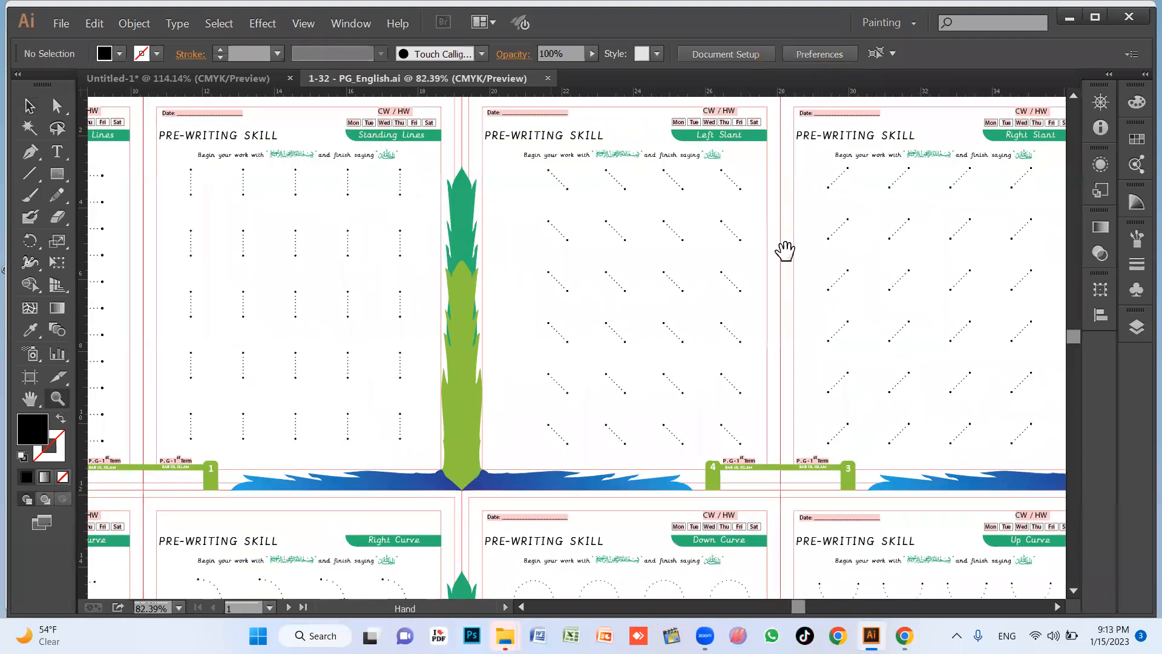
pyautogui.moveTo(786, 347); pyautogui.dragTo(607, 127)
pyautogui.press('space')
pyautogui.moveTo(690, 502); pyautogui.dragTo(869, 368)
pyautogui.moveTo(429, 384); pyautogui.dragTo(748, 386)
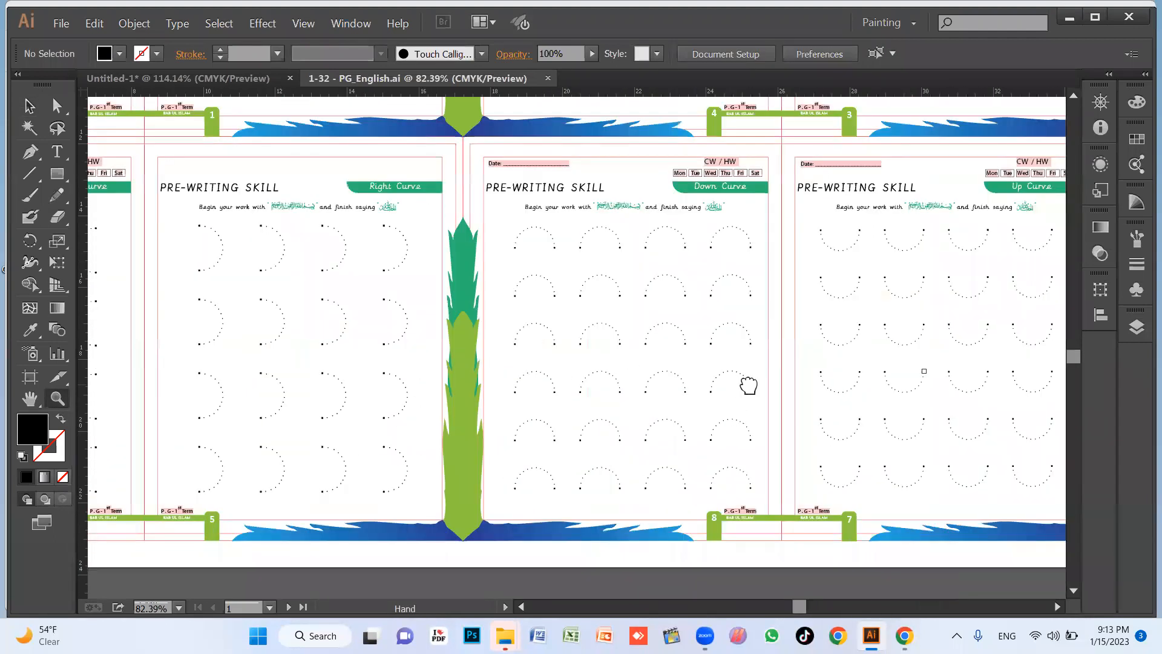
pyautogui.moveTo(252, 231); pyautogui.dragTo(812, 558)
pyautogui.press('space')
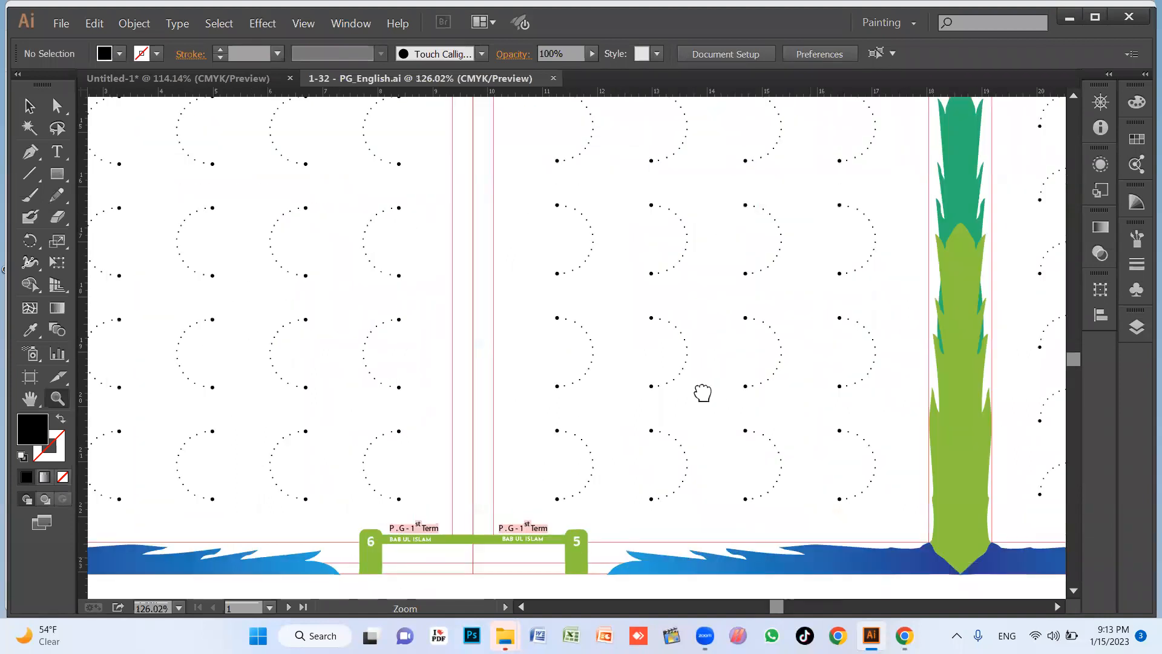
pyautogui.keyDown('alt'); pyautogui.click(648, 368); pyautogui.keyUp('alt')
pyautogui.keyDown('alt'); pyautogui.click(648, 367); pyautogui.keyUp('alt')
pyautogui.moveTo(557, 342); pyautogui.dragTo(594, 434)
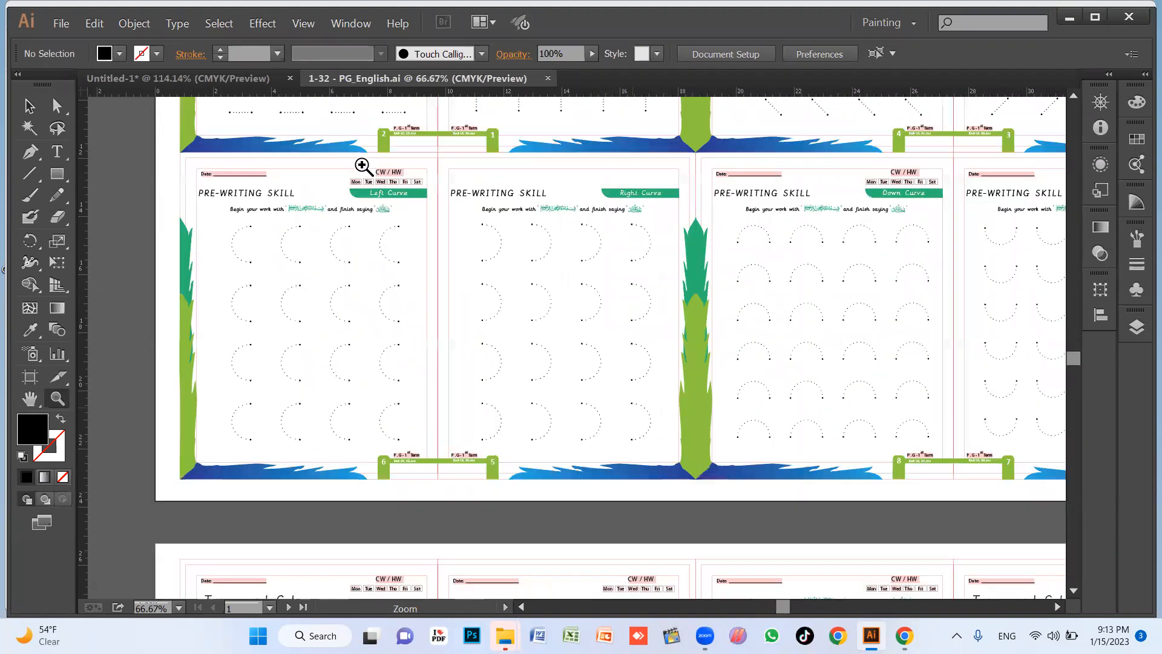
# Close the English worksheet file and move the dashed line higher on the Untitled-1 artboard.
pyautogui.hotkey('ctrl', 'w')
pyautogui.press('v')
pyautogui.moveTo(614, 337); pyautogui.dragTo(617, 262)
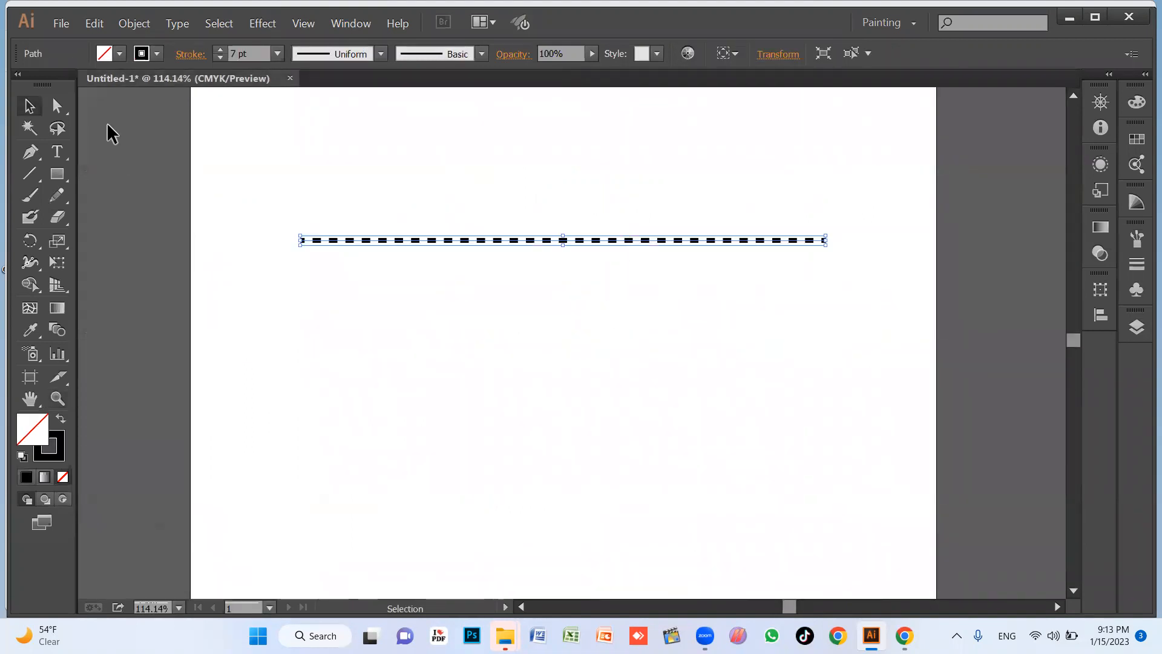
# Compare the two dash alignment options on the line's stroke and choose the one preserving exact dash and gap lengths.
pyautogui.click(191, 54)
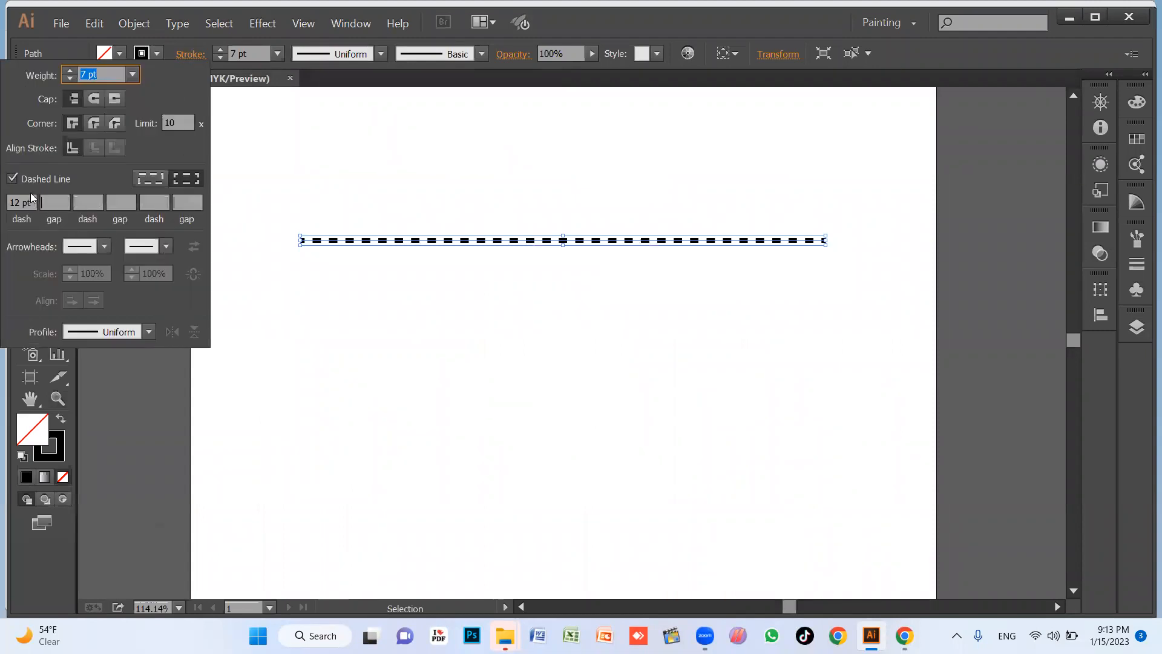
pyautogui.click(188, 179)
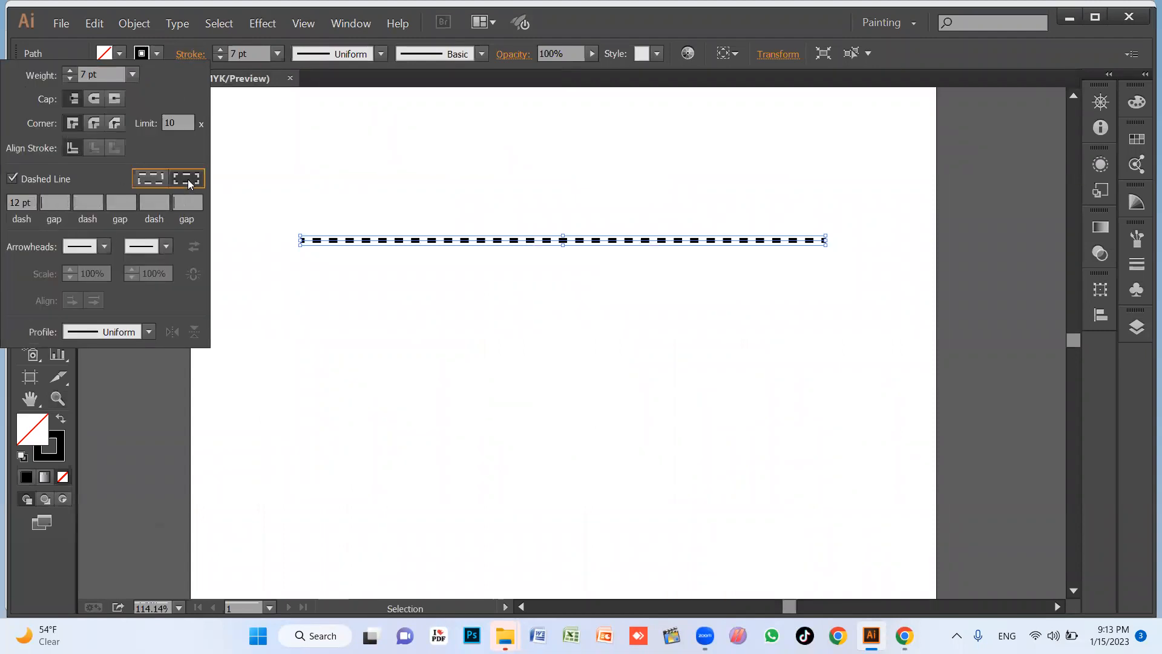
pyautogui.click(159, 178)
pyautogui.click(187, 184)
pyautogui.click(143, 183)
pyautogui.click(178, 181)
pyautogui.click(150, 179)
# Set the line's dash length to 6 pt, leaving the gap values empty.
pyautogui.click(94, 201)
pyautogui.click(121, 203)
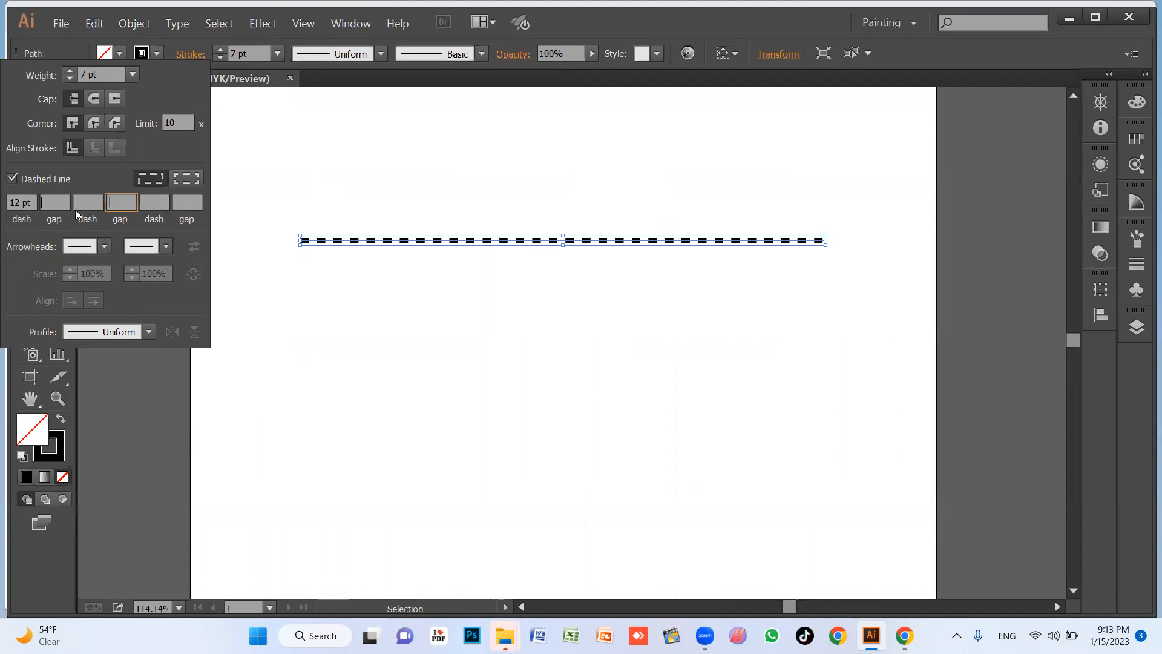
pyautogui.click(56, 205)
pyautogui.click(28, 203)
pyautogui.write('6')
pyautogui.press('Return')
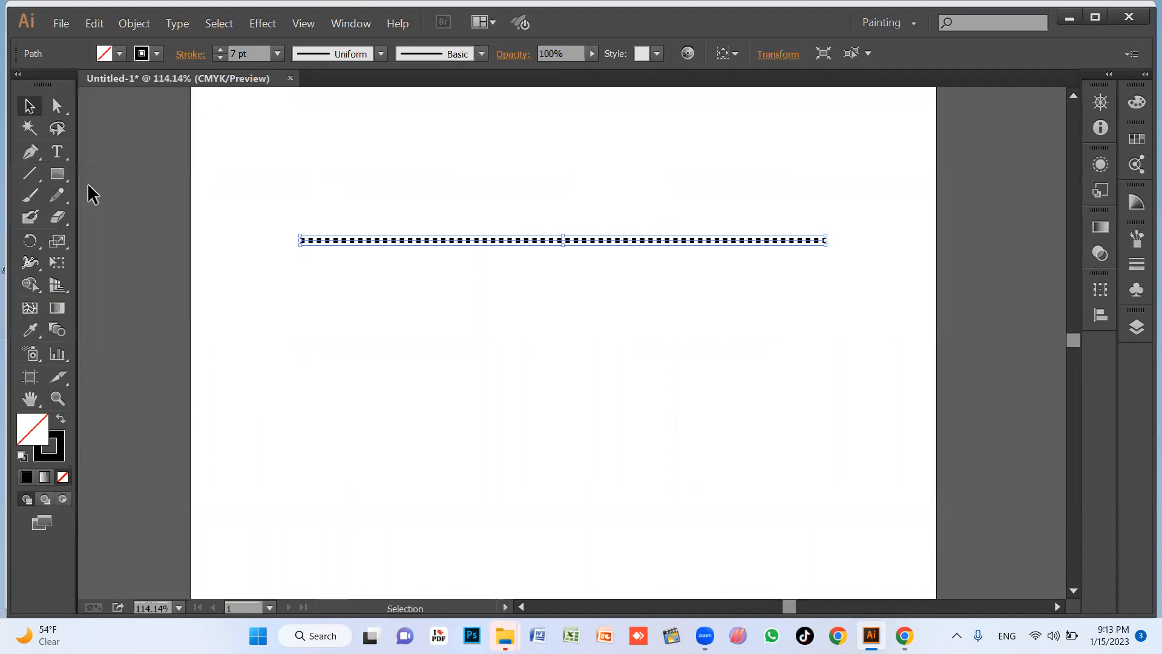
# Set the line's dash length to 20 pt.
pyautogui.click(191, 55)
pyautogui.click(24, 203)
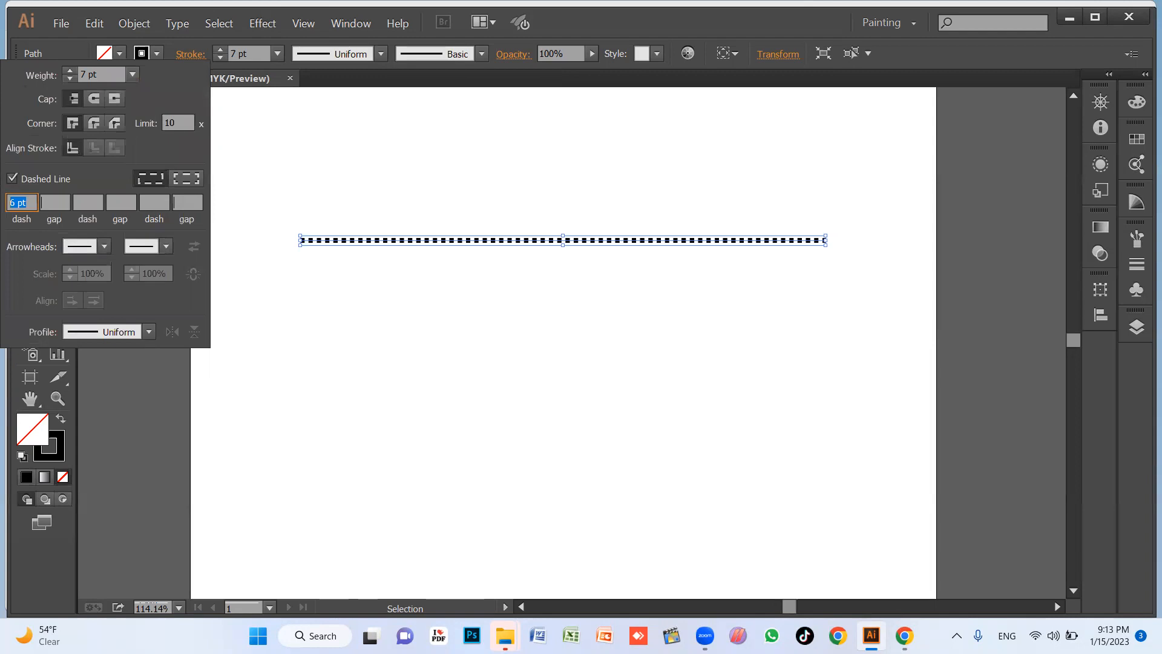
pyautogui.write('20')
pyautogui.press('Return')
pyautogui.press('space')
pyautogui.moveTo(454, 378); pyautogui.dragTo(455, 451)
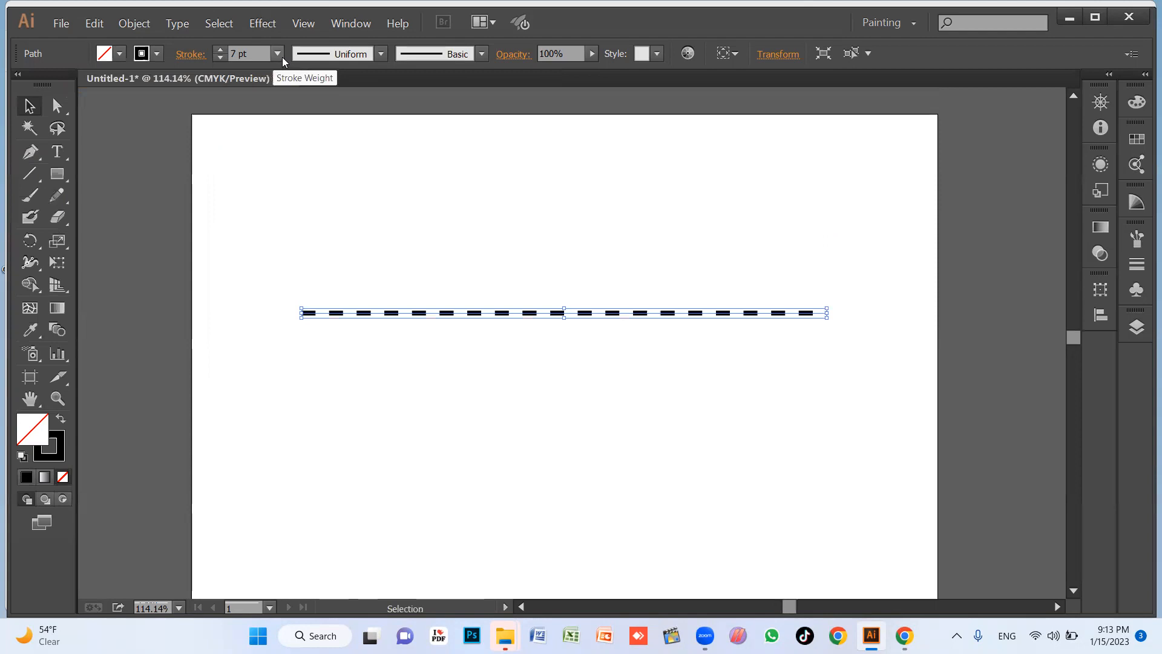
# Set the dashed line's stroke weight to 1 pt after trying 0.5 pt.
pyautogui.click(280, 55)
pyautogui.click(301, 96)
pyautogui.click(432, 360)
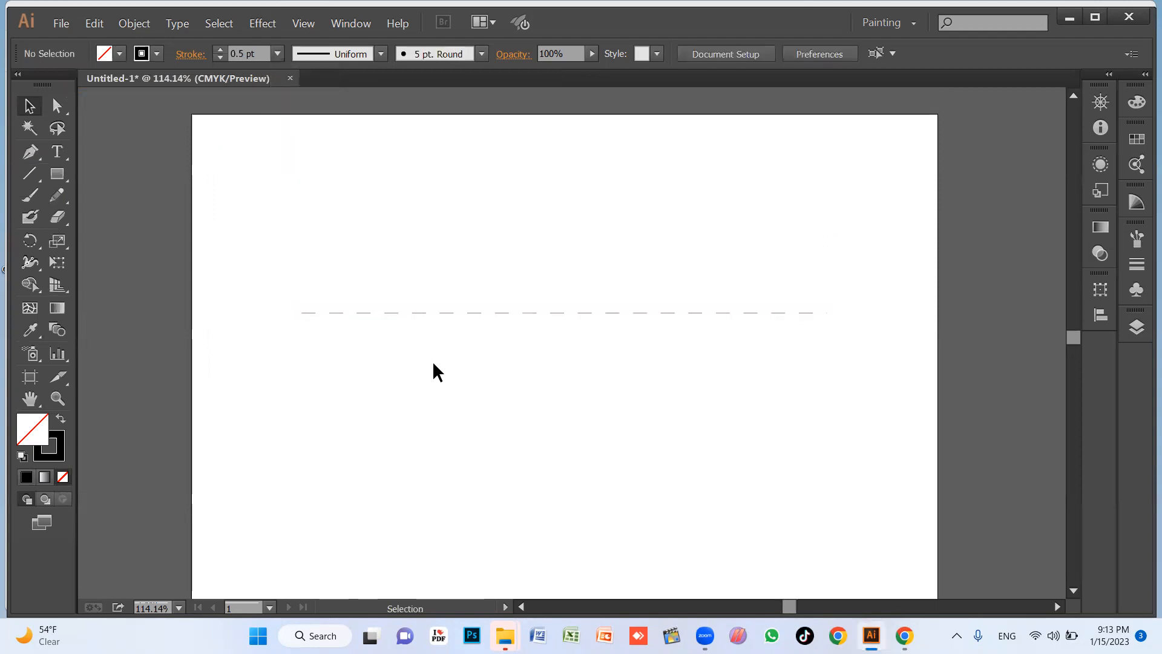
pyautogui.click(447, 312)
pyautogui.click(279, 55)
pyautogui.click(295, 135)
pyautogui.click(584, 364)
# Shift the dashed line sideways in both directions on the artboard and delete it.
pyautogui.moveTo(371, 265); pyautogui.dragTo(603, 454)
pyautogui.click(555, 357)
pyautogui.moveTo(511, 265); pyautogui.dragTo(626, 405)
pyautogui.moveTo(645, 313); pyautogui.dragTo(676, 313)
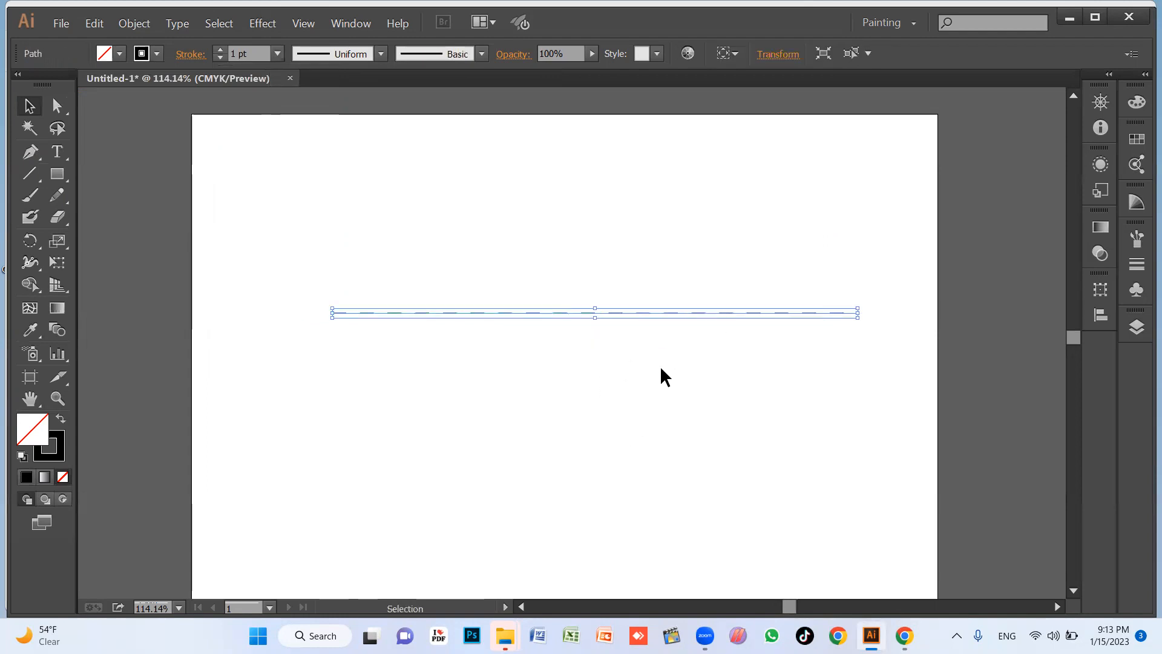
pyautogui.moveTo(552, 313); pyautogui.dragTo(528, 313)
pyautogui.click(505, 353)
pyautogui.moveTo(330, 248); pyautogui.dragTo(605, 460)
pyautogui.moveTo(418, 248); pyautogui.dragTo(624, 396)
pyautogui.press('Delete')
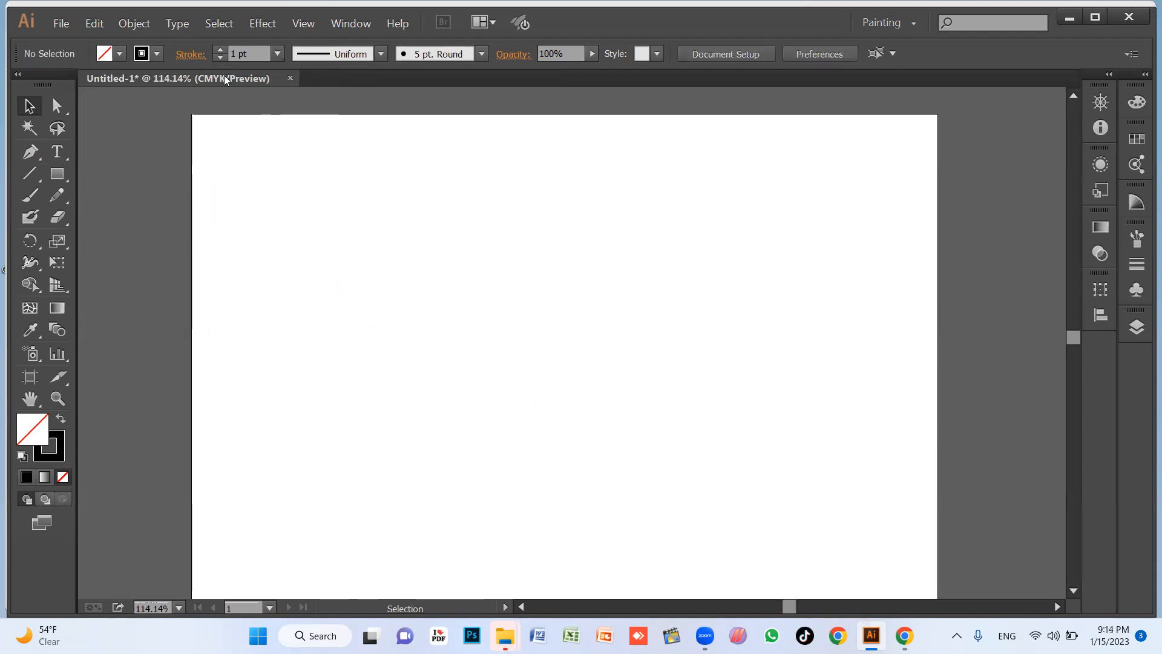
# Draw a new horizontal line across the middle of the artboard and select it.
pyautogui.click(33, 175)
pyautogui.moveTo(281, 349); pyautogui.dragTo(856, 350)
pyautogui.press('v')
pyautogui.click(541, 325)
pyautogui.moveTo(542, 325); pyautogui.dragTo(598, 408)
# Turn off the dashed setting on the new line and raise its stroke weight to 5 pt.
pyautogui.click(277, 54)
pyautogui.click(190, 54)
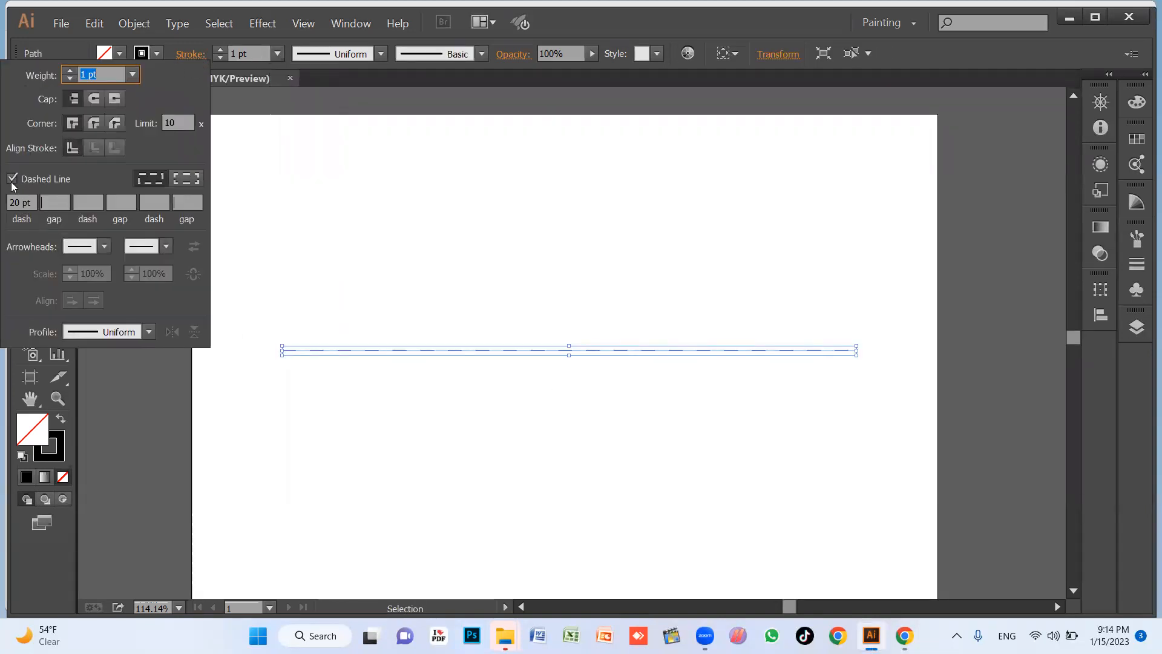
pyautogui.click(12, 179)
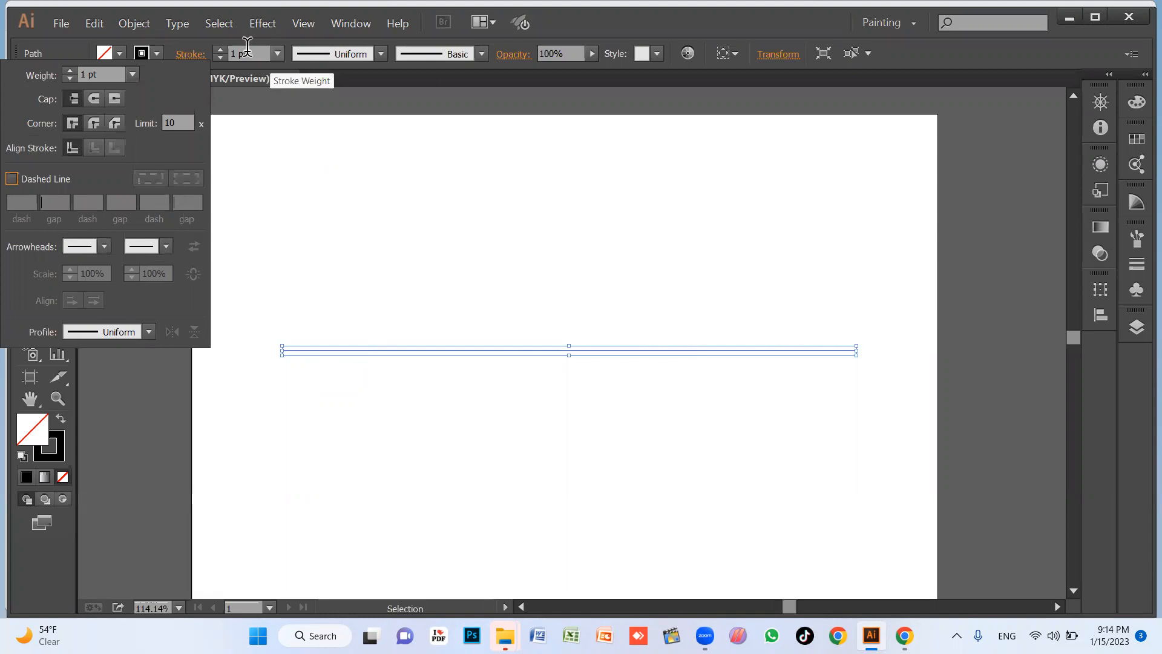
pyautogui.click(221, 51)
pyautogui.click(222, 50)
pyautogui.click(221, 50)
pyautogui.click(221, 52)
pyautogui.click(221, 52)
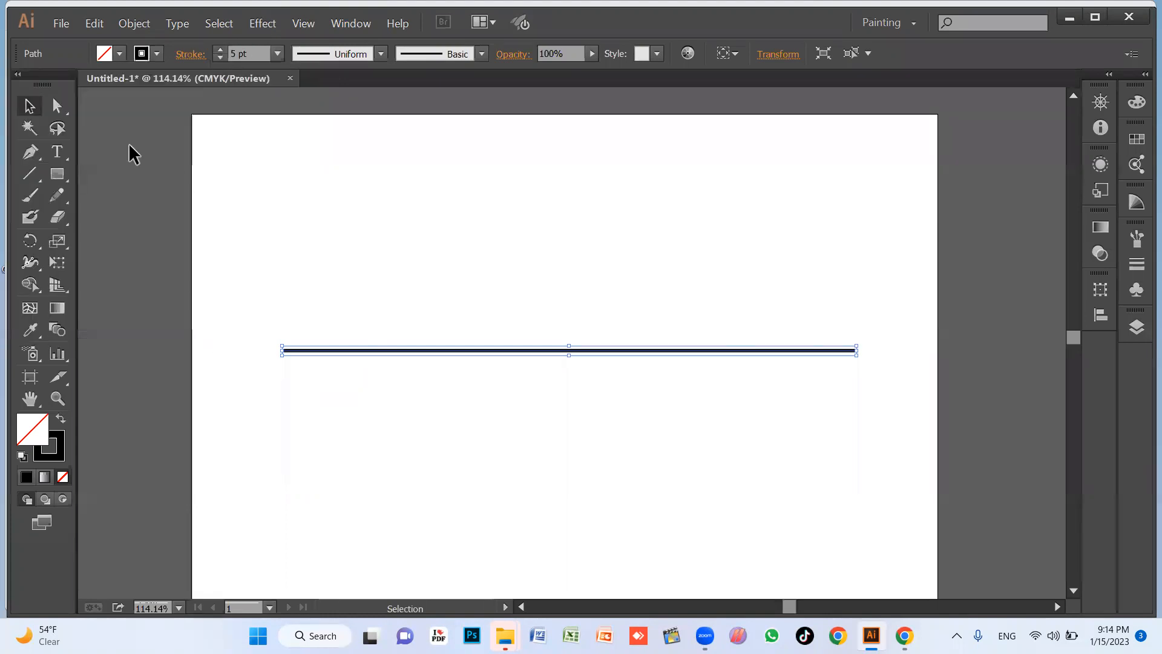
# Try Arrow 1 and other pointed arrowheads at the line's start point.
pyautogui.click(190, 54)
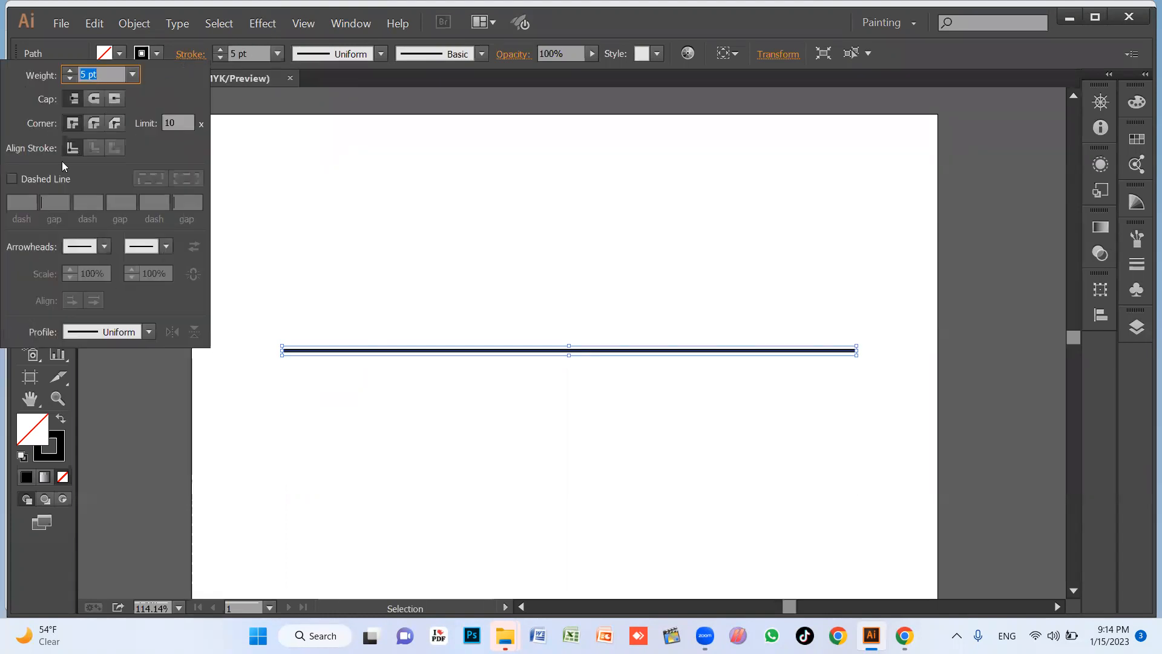
pyautogui.click(105, 246)
pyautogui.click(18, 306)
pyautogui.click(105, 248)
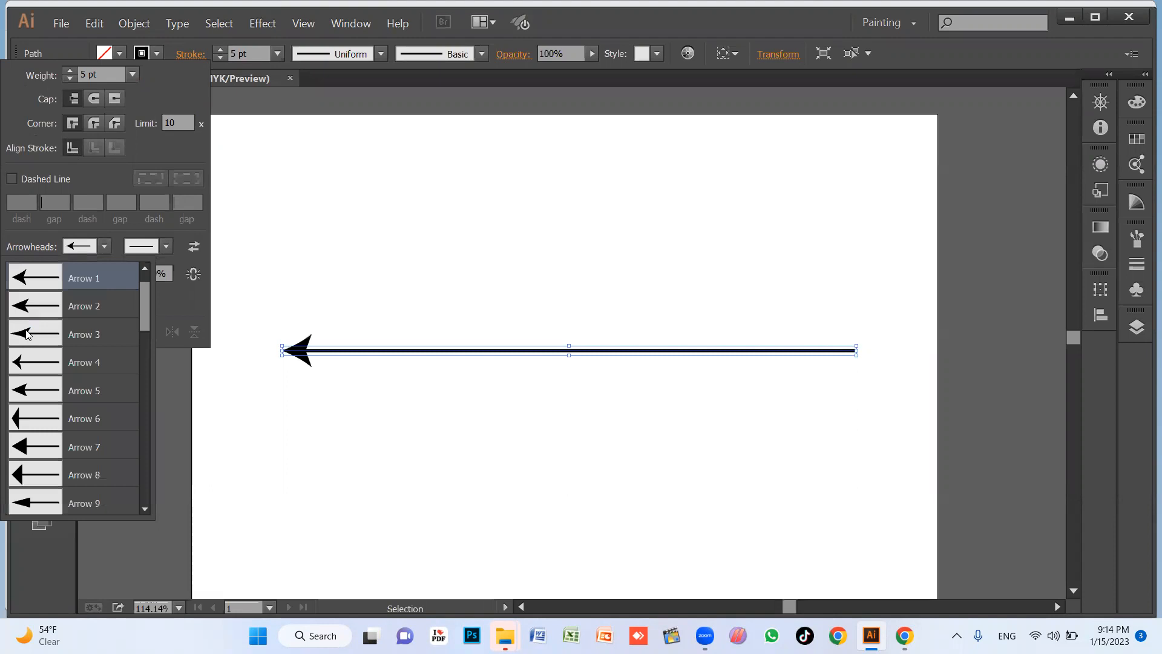
pyautogui.click(55, 340)
pyautogui.click(91, 252)
pyautogui.click(31, 364)
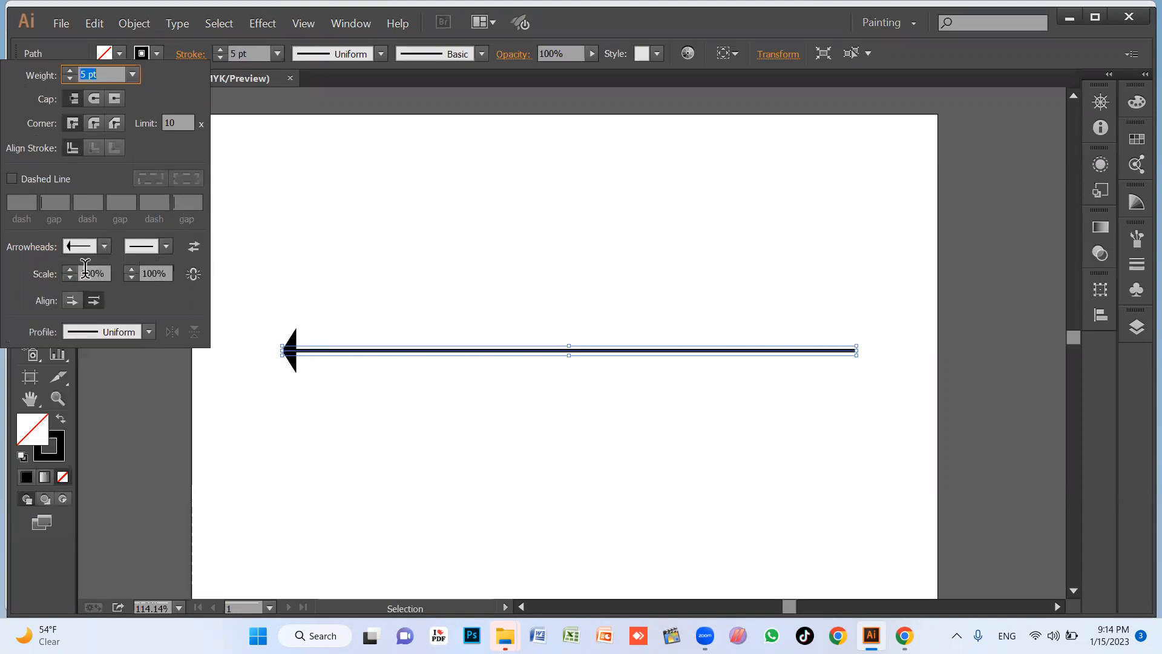
# Try further start arrowhead styles on the line, ending with the solid round dot.
pyautogui.click(105, 246)
pyautogui.click(58, 391)
pyautogui.click(105, 246)
pyautogui.click(59, 422)
pyautogui.click(104, 247)
pyautogui.click(37, 451)
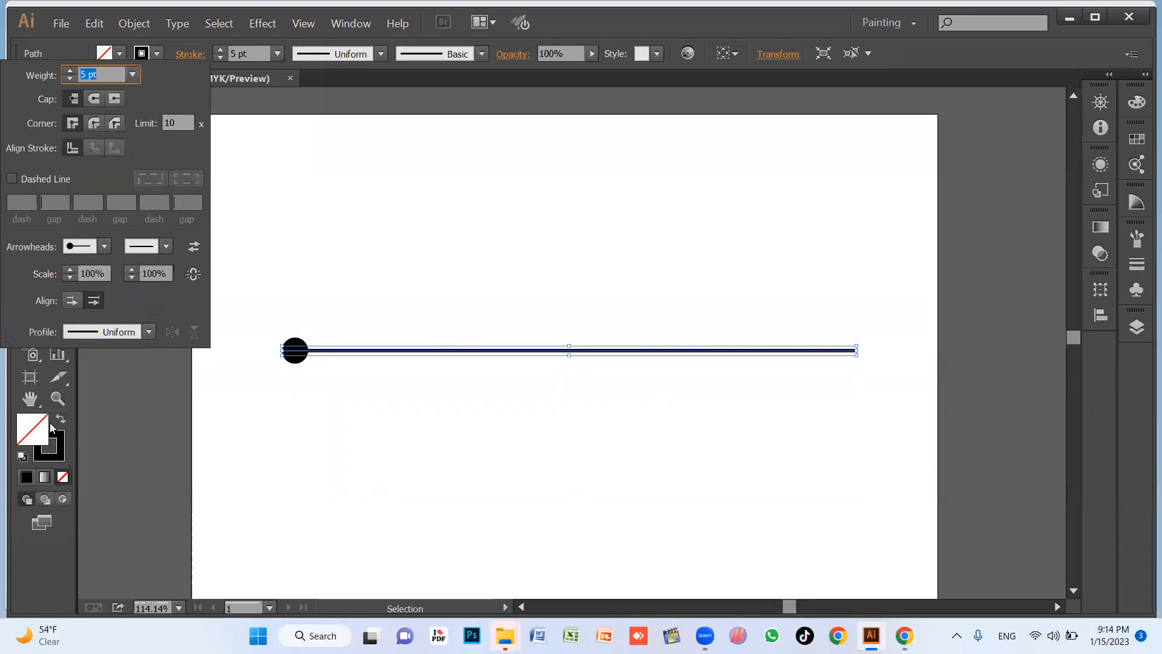
# Try the Arrow 35 hand, the Arrow 39 asterisk and the Arrow 37 black-cuffed hand at the line's start.
pyautogui.click(98, 248)
pyautogui.scroll(-3, 58, 425)
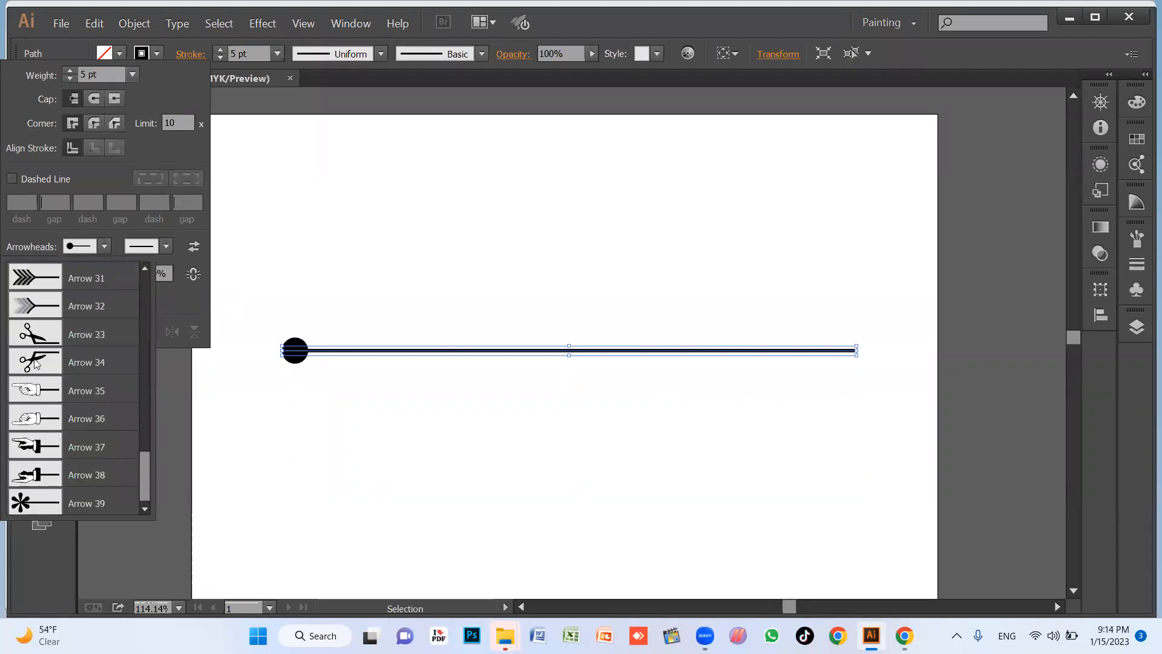
pyautogui.click(27, 391)
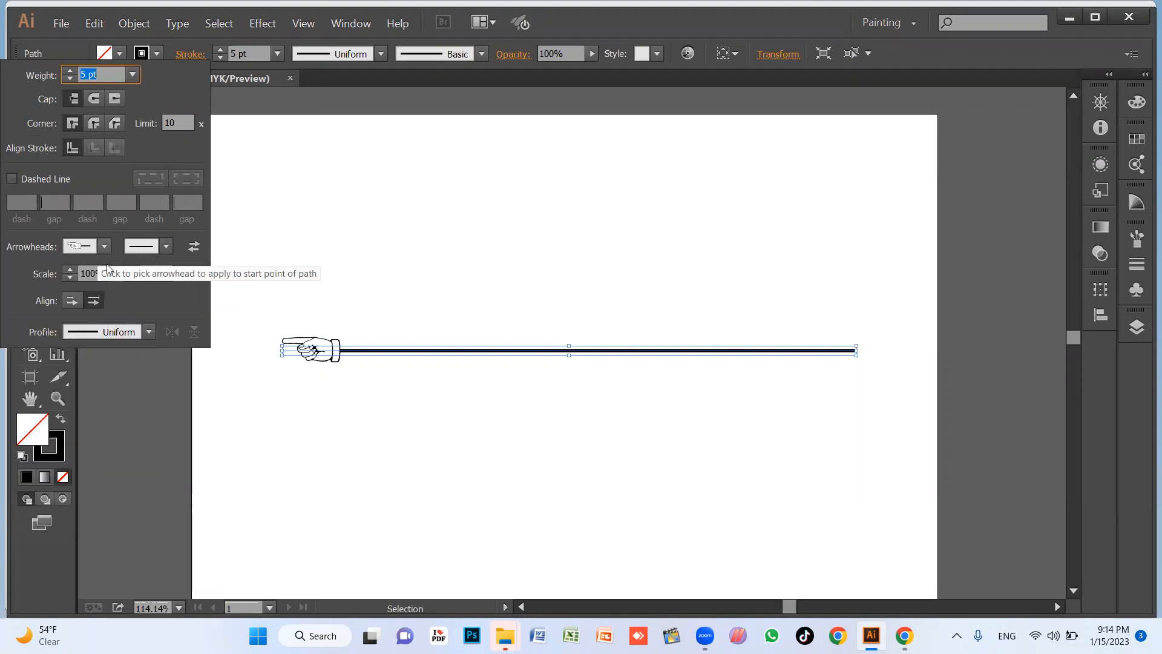
pyautogui.click(104, 246)
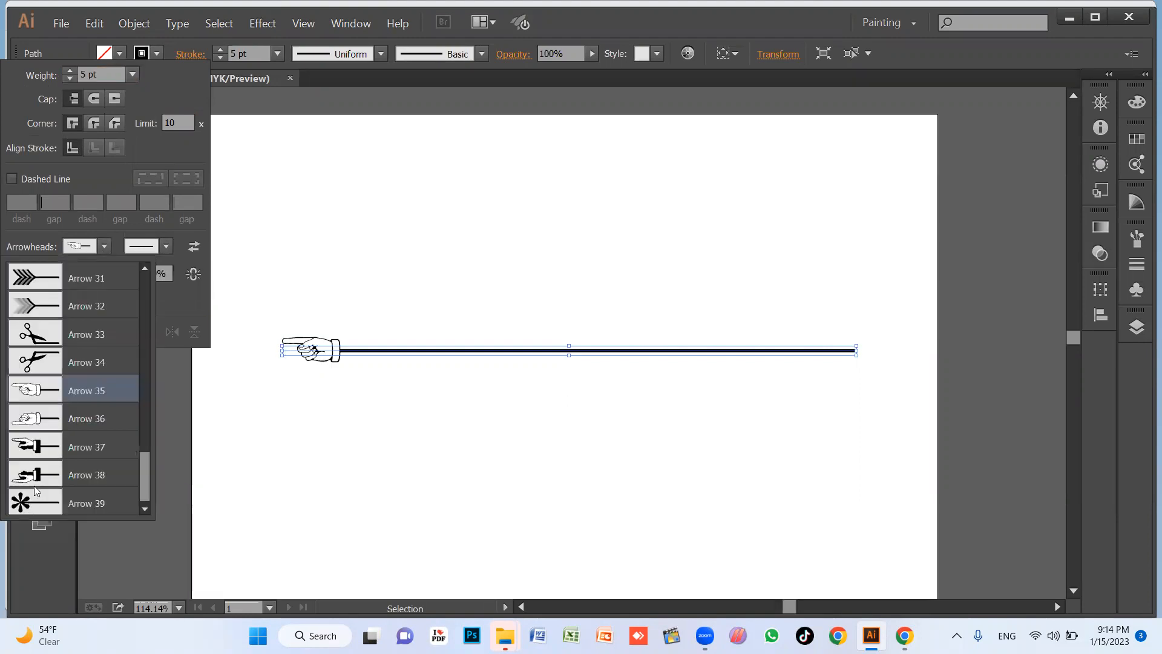
pyautogui.click(47, 498)
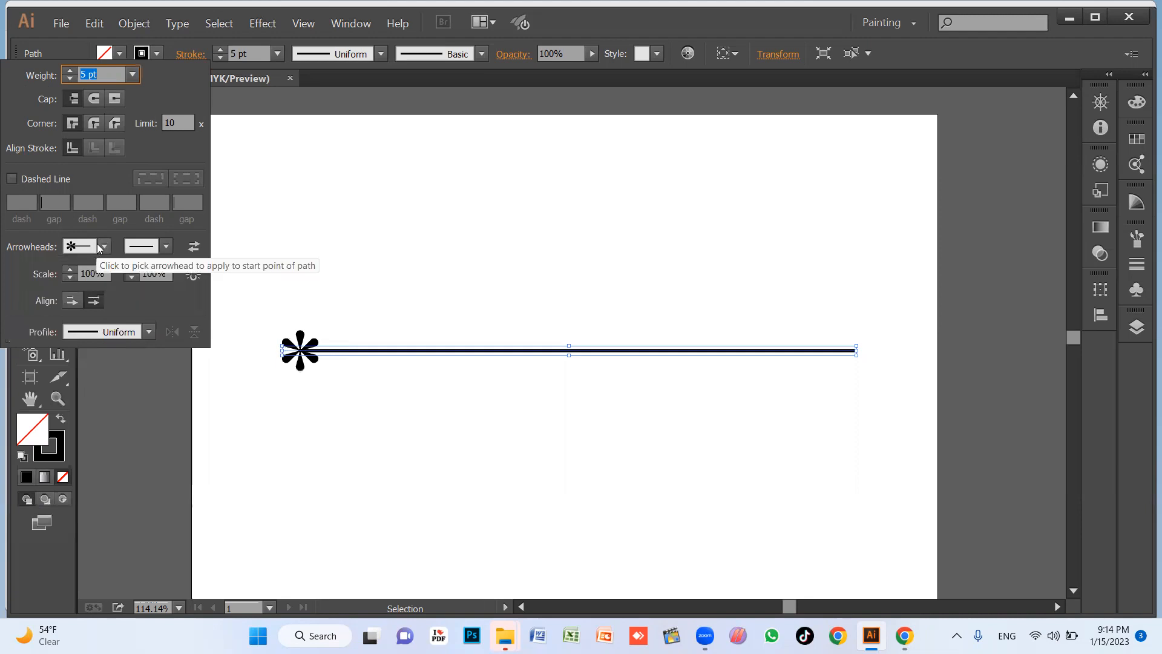
pyautogui.click(97, 246)
pyautogui.click(44, 449)
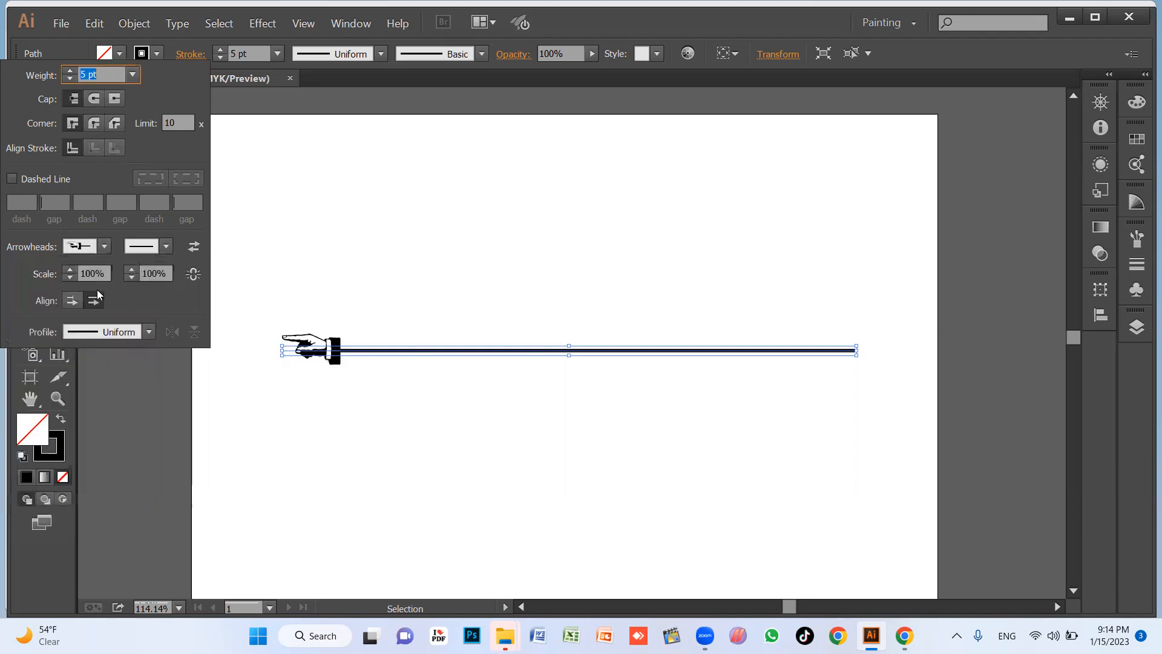
# Apply the Arrow 34 scissors to the line's start and end points, trying the Arrow 33 scissors at the start first.
pyautogui.click(102, 249)
pyautogui.click(37, 332)
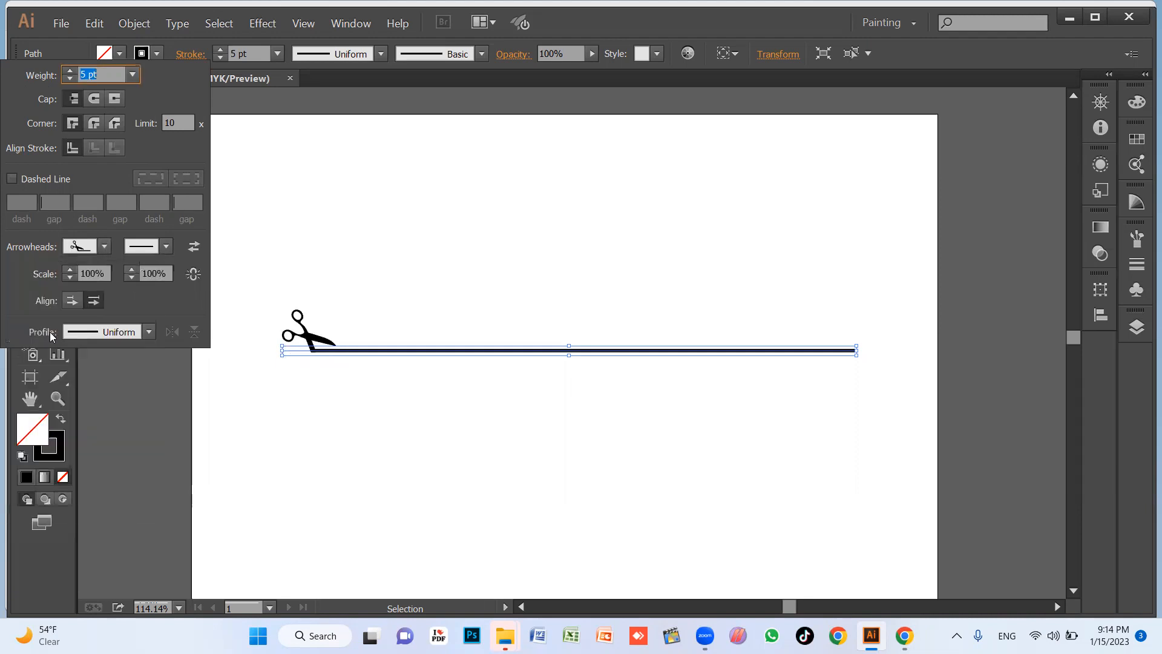
pyautogui.click(82, 246)
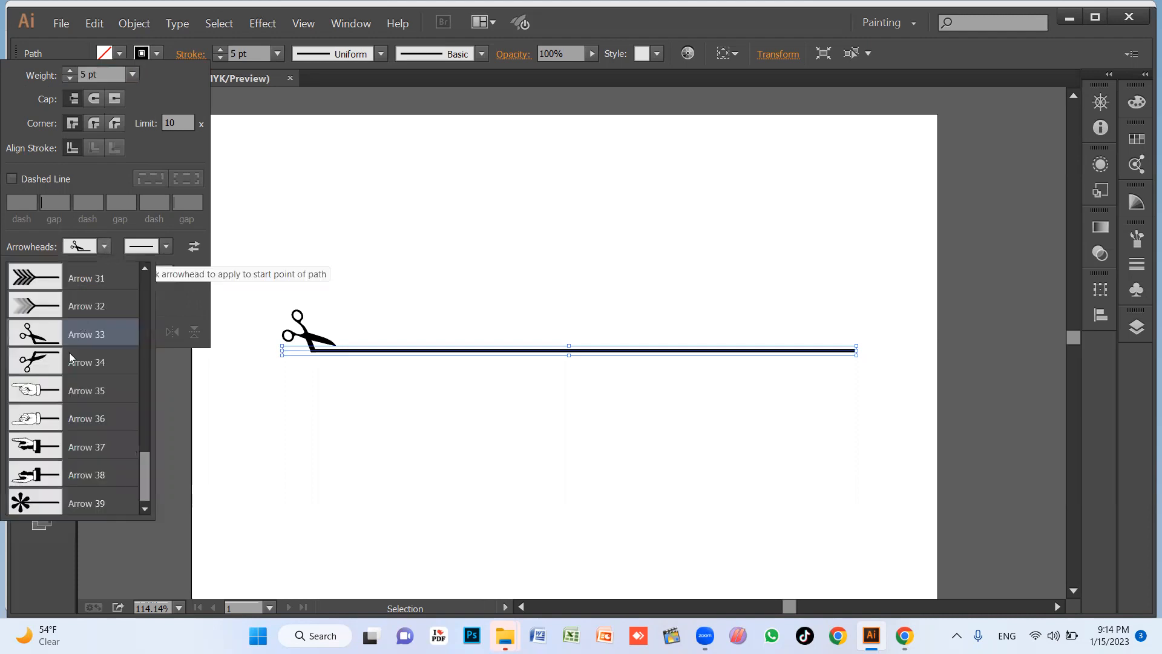
pyautogui.click(38, 359)
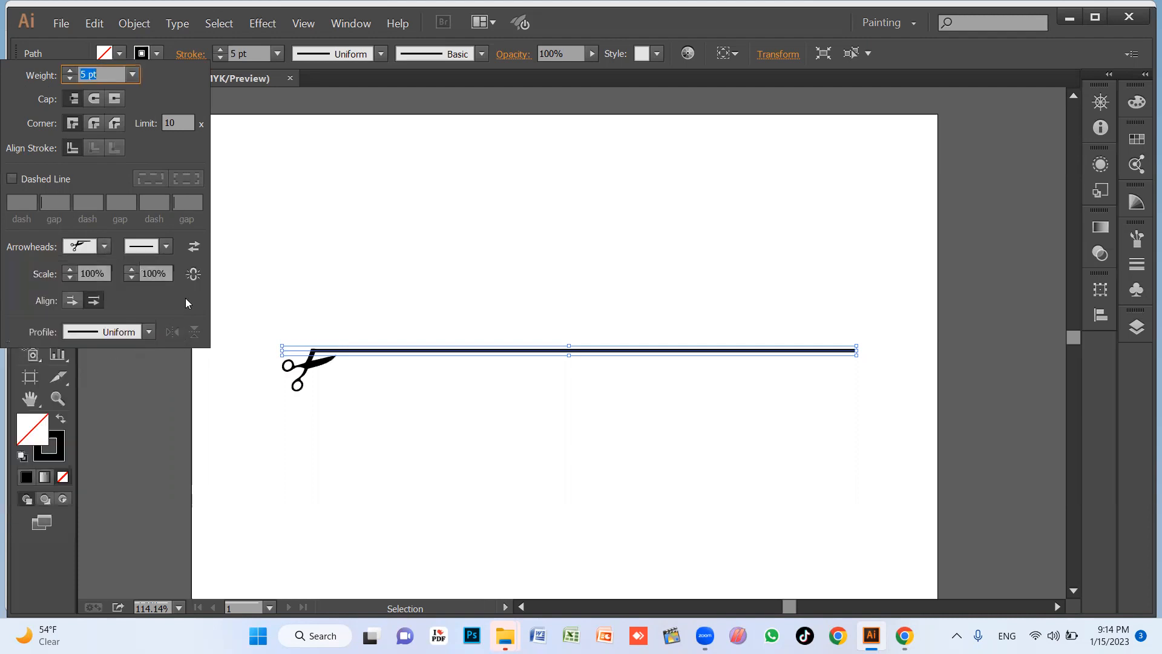
pyautogui.click(166, 246)
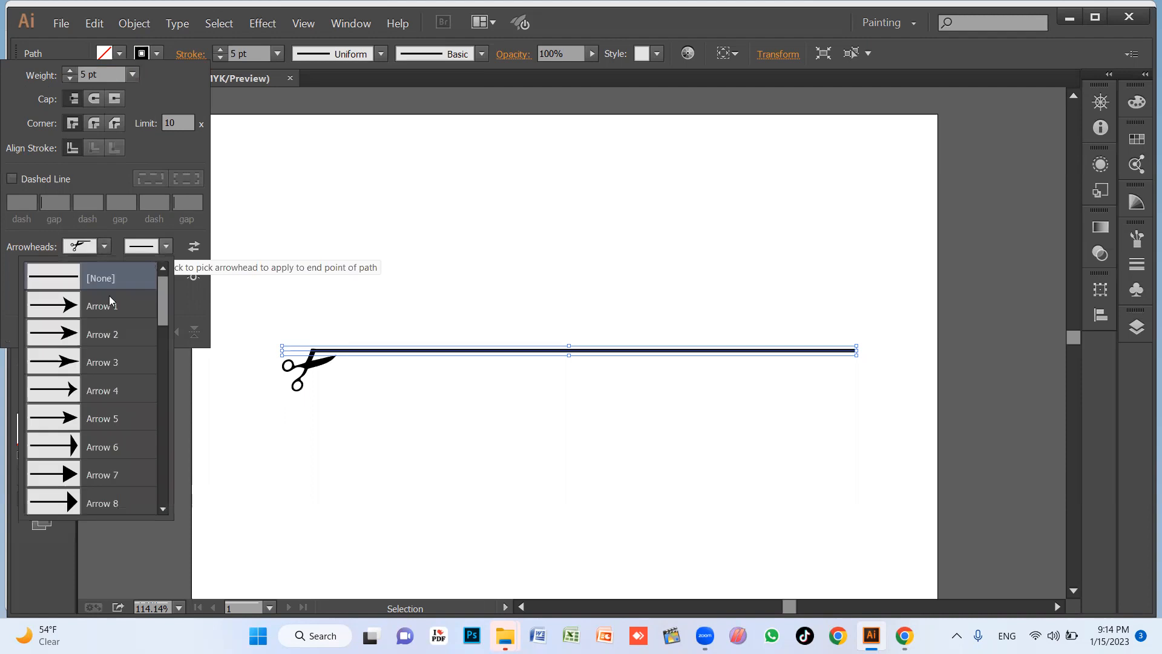
pyautogui.scroll(-10, 64, 434)
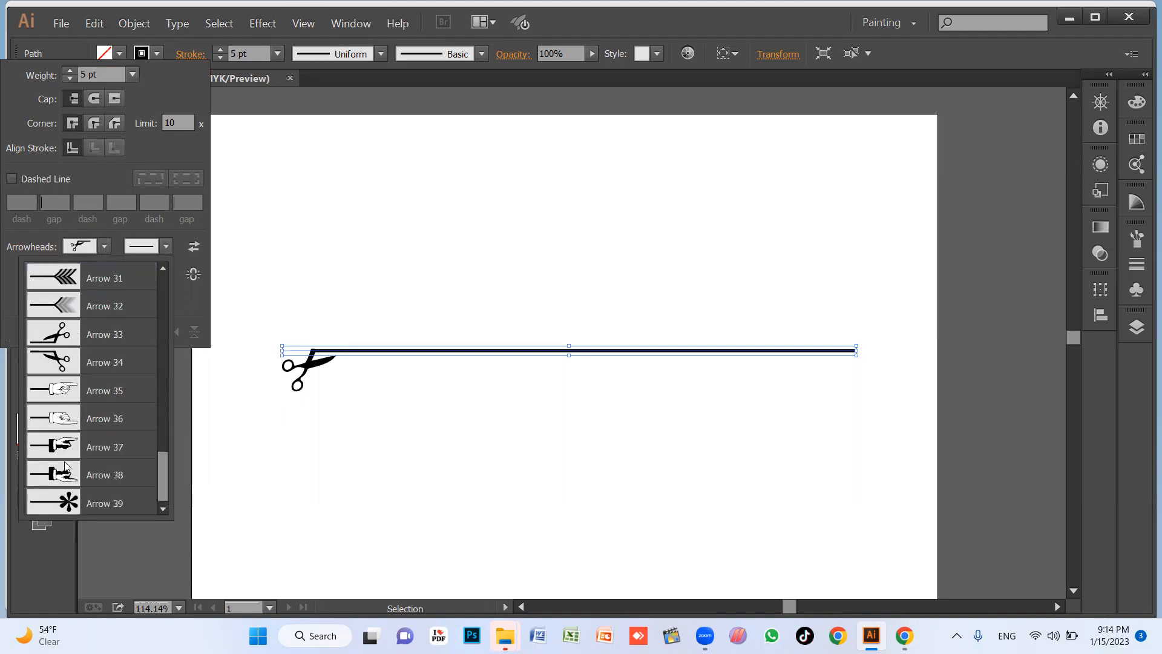
pyautogui.click(59, 334)
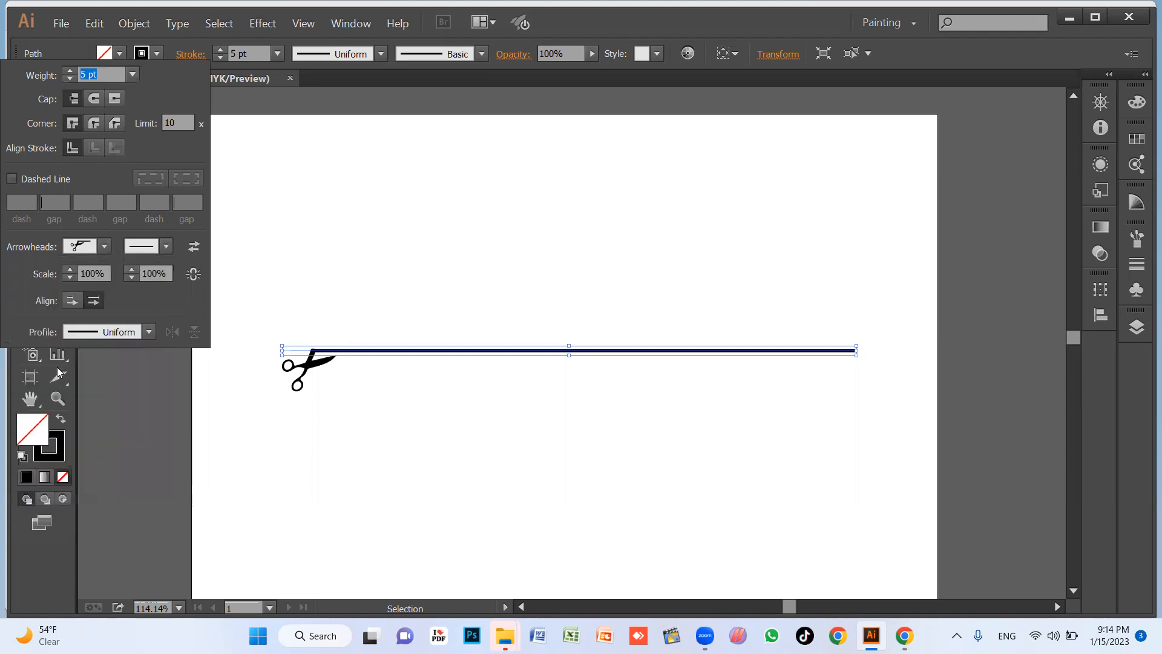
# Delete the line with scissors ends, draw a new plain horizontal line on the artboard and select it.
pyautogui.click(548, 497)
pyautogui.moveTo(544, 316); pyautogui.dragTo(640, 463)
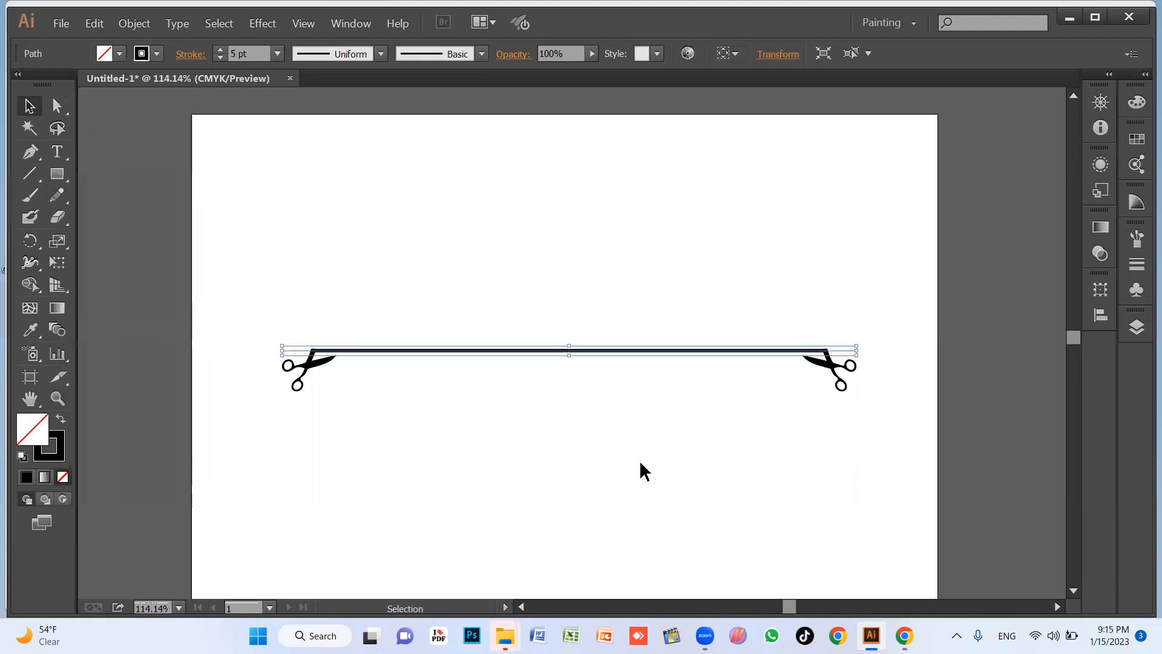
pyautogui.press('Delete')
pyautogui.click(26, 169)
pyautogui.moveTo(362, 328); pyautogui.dragTo(851, 329)
pyautogui.click(481, 409)
pyautogui.moveTo(484, 418); pyautogui.dragTo(170, 180)
pyautogui.click(189, 55)
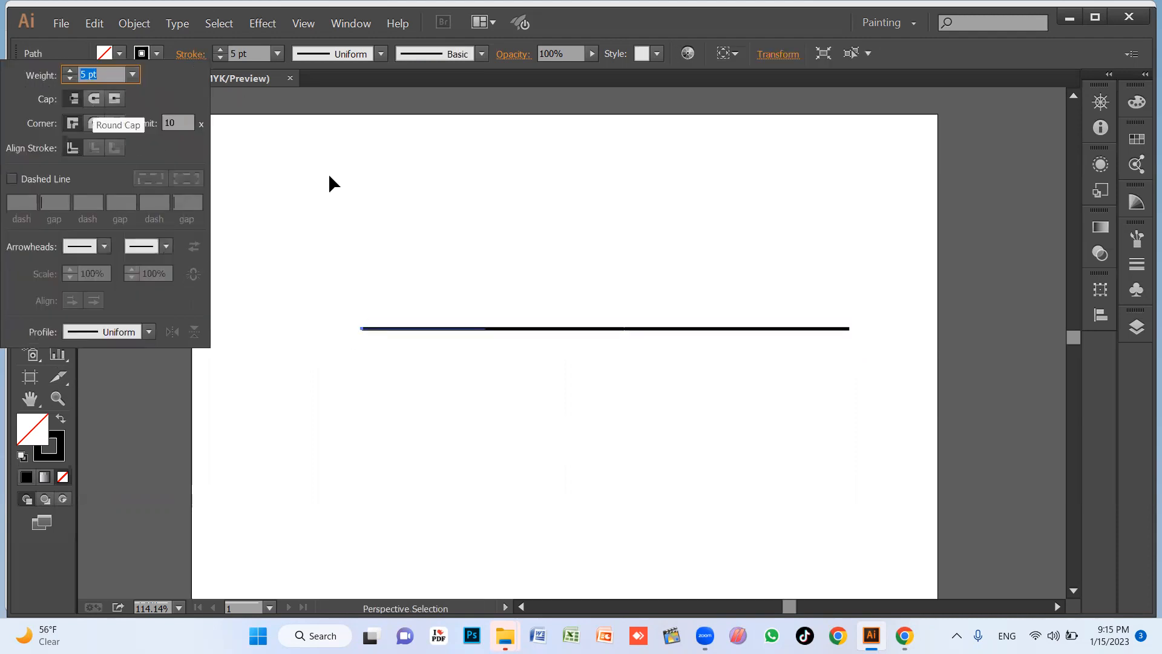
pyautogui.click(341, 230)
# Apply a round cap to the line's stroke and inspect its start end up close.
pyautogui.press('z')
pyautogui.moveTo(297, 277); pyautogui.dragTo(435, 413)
pyautogui.moveTo(385, 207); pyautogui.dragTo(704, 417)
pyautogui.press('space')
pyautogui.moveTo(699, 417); pyautogui.dragTo(389, 422)
pyautogui.press('v')
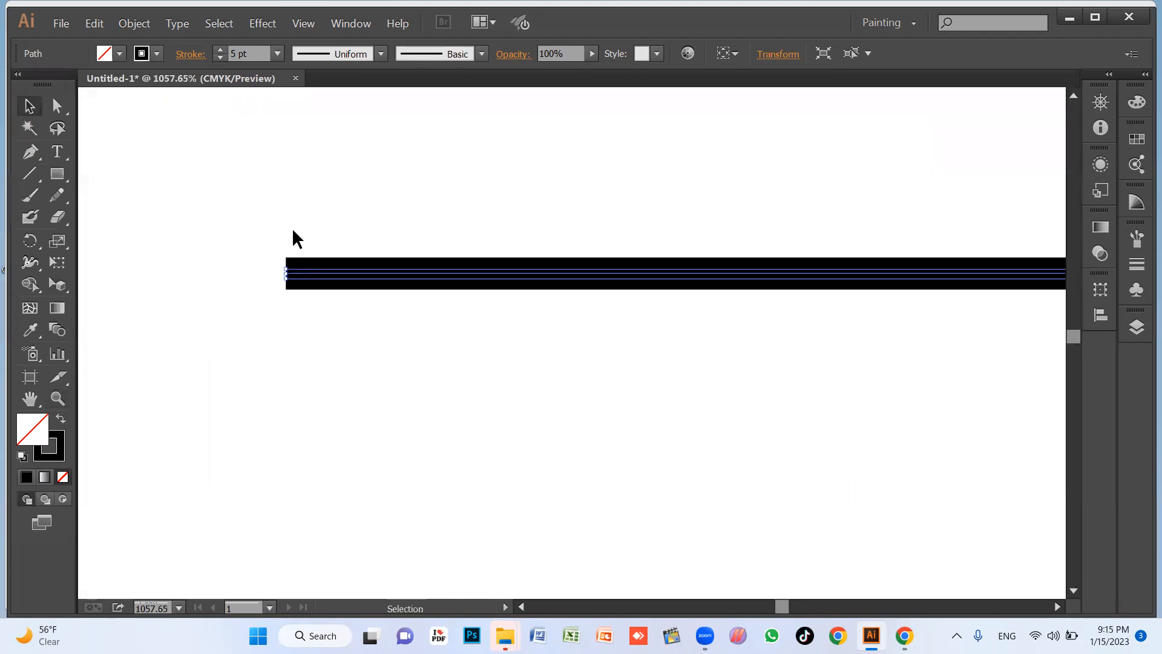
pyautogui.moveTo(216, 195); pyautogui.dragTo(366, 345)
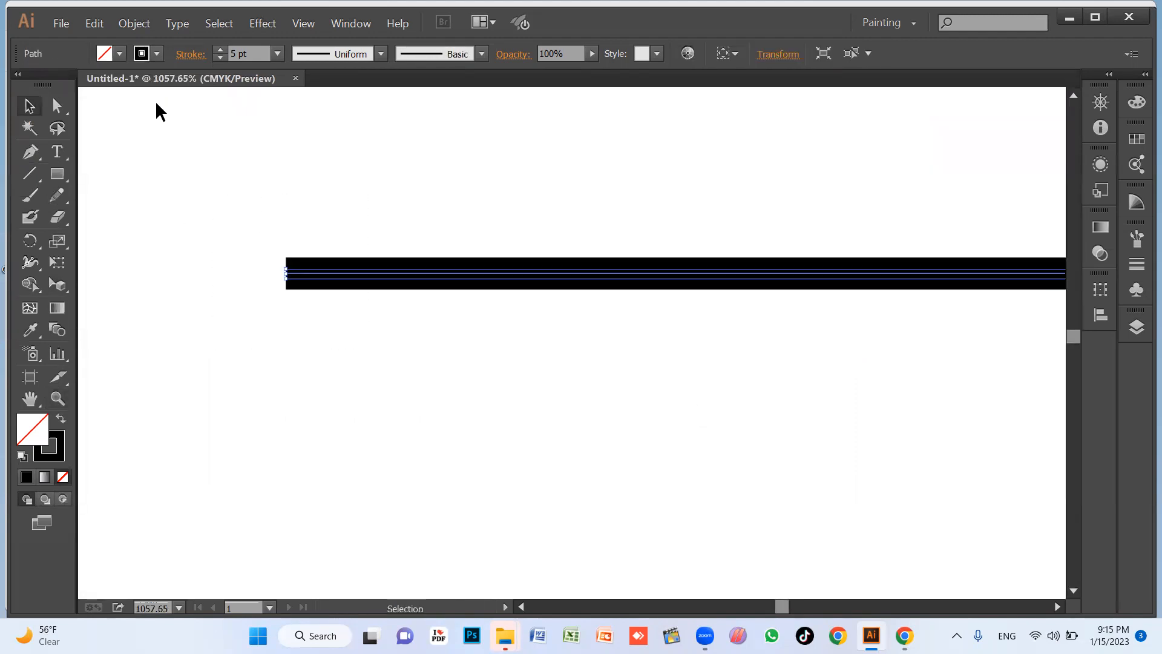
pyautogui.click(191, 61)
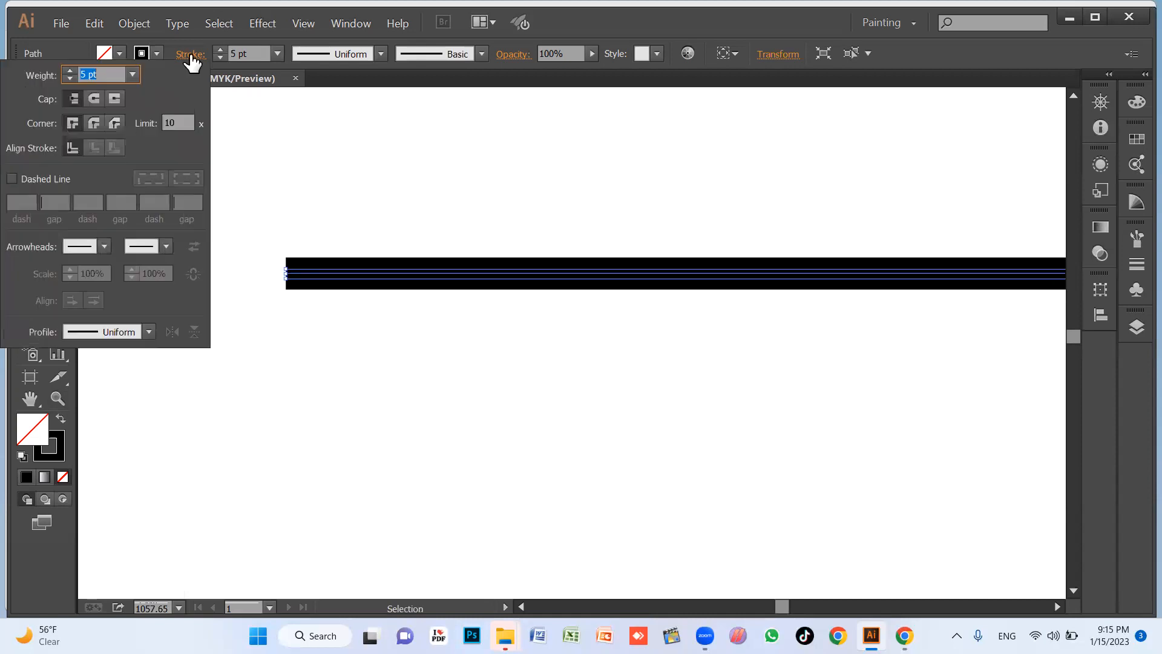
pyautogui.click(94, 101)
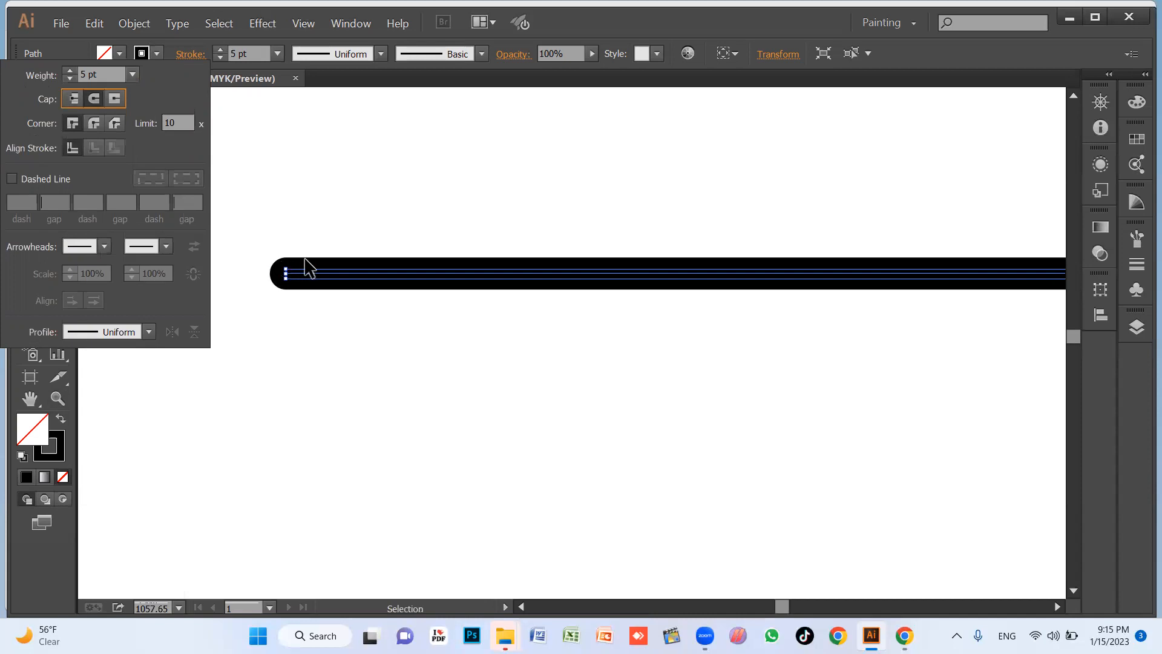
# Compare the projecting, round and butt caps on the line's end, finishing with the butt cap.
pyautogui.click(113, 99)
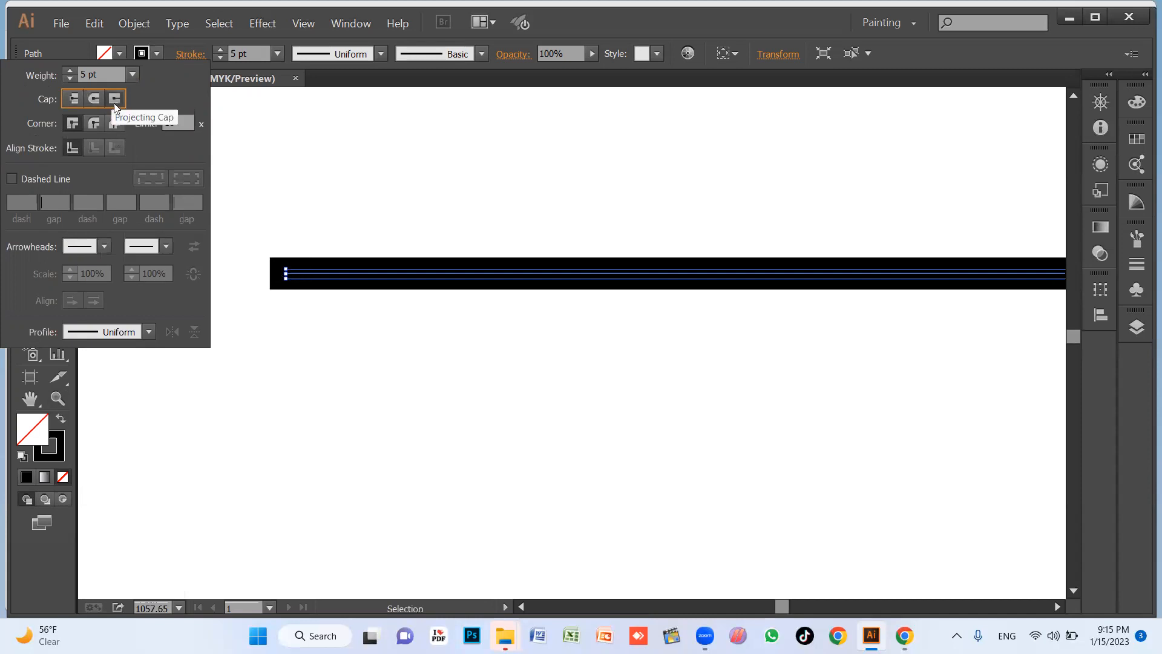
pyautogui.click(97, 99)
pyautogui.click(74, 98)
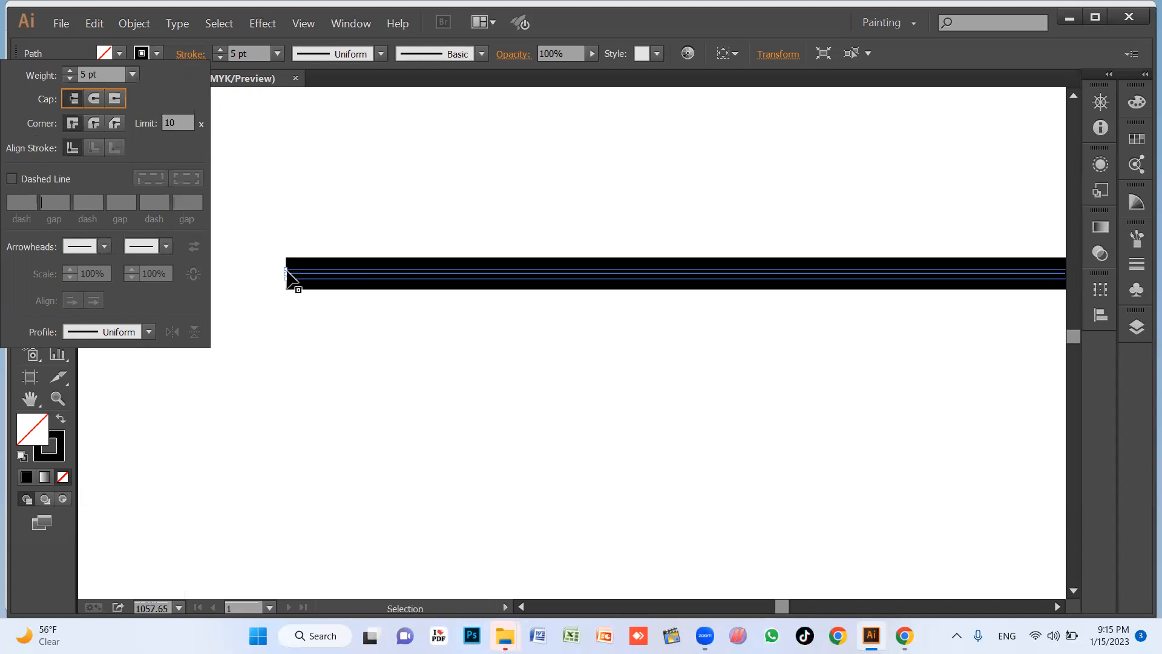
pyautogui.click(115, 100)
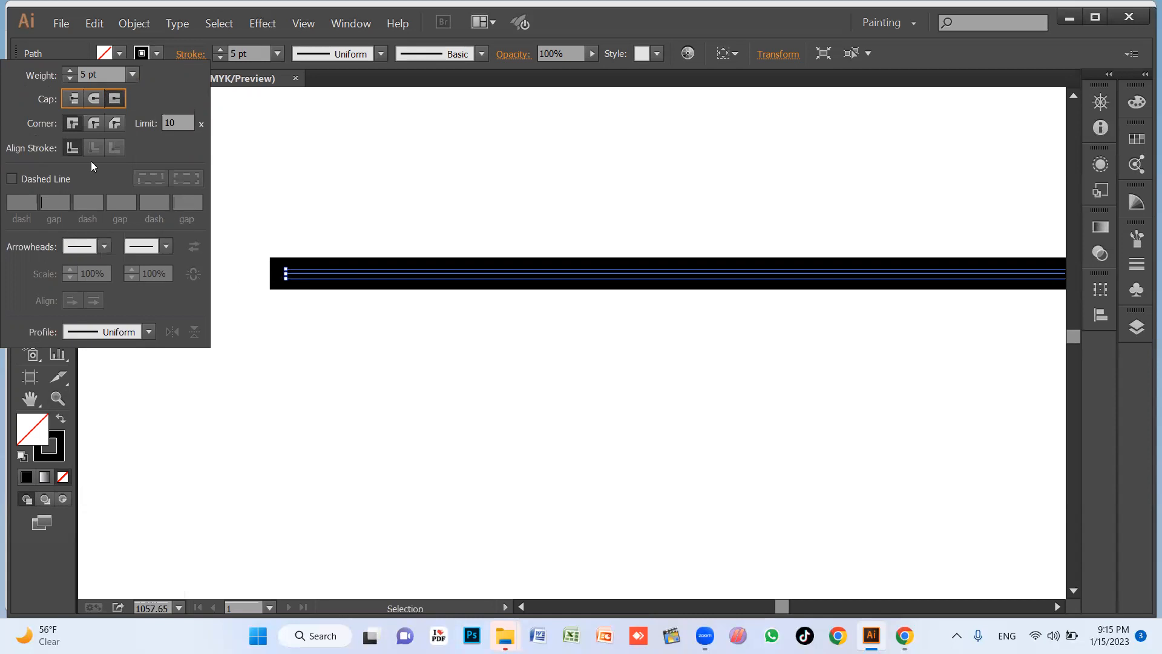
pyautogui.click(70, 95)
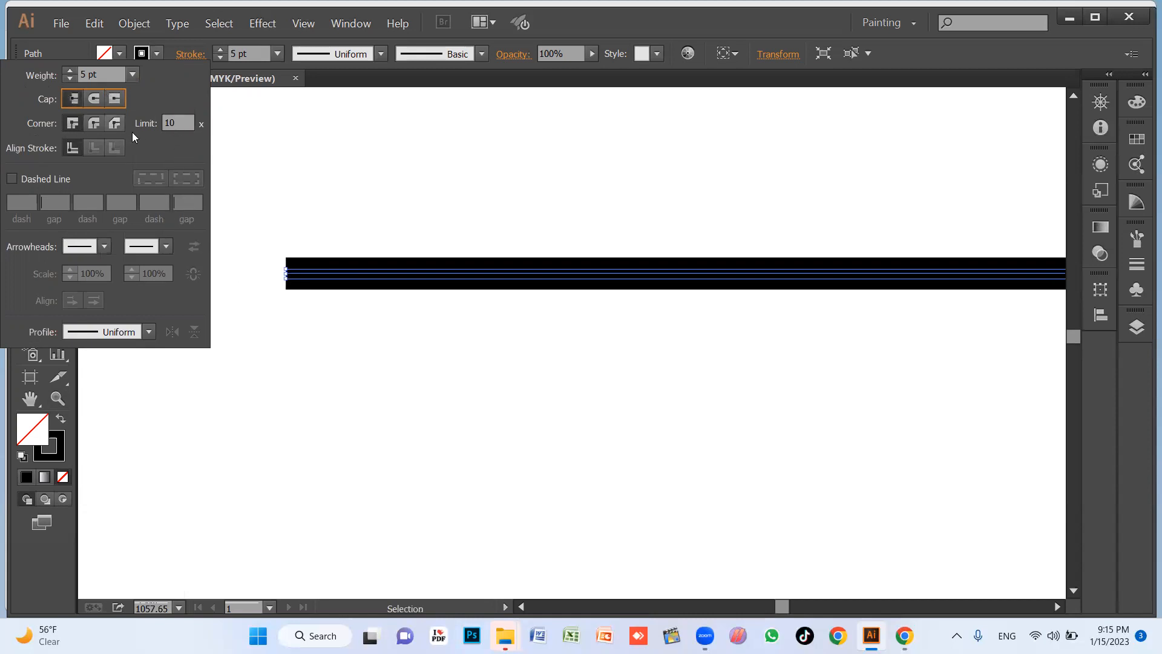
# Try the round join corner on the line's stroke and return to the miter join.
pyautogui.click(92, 123)
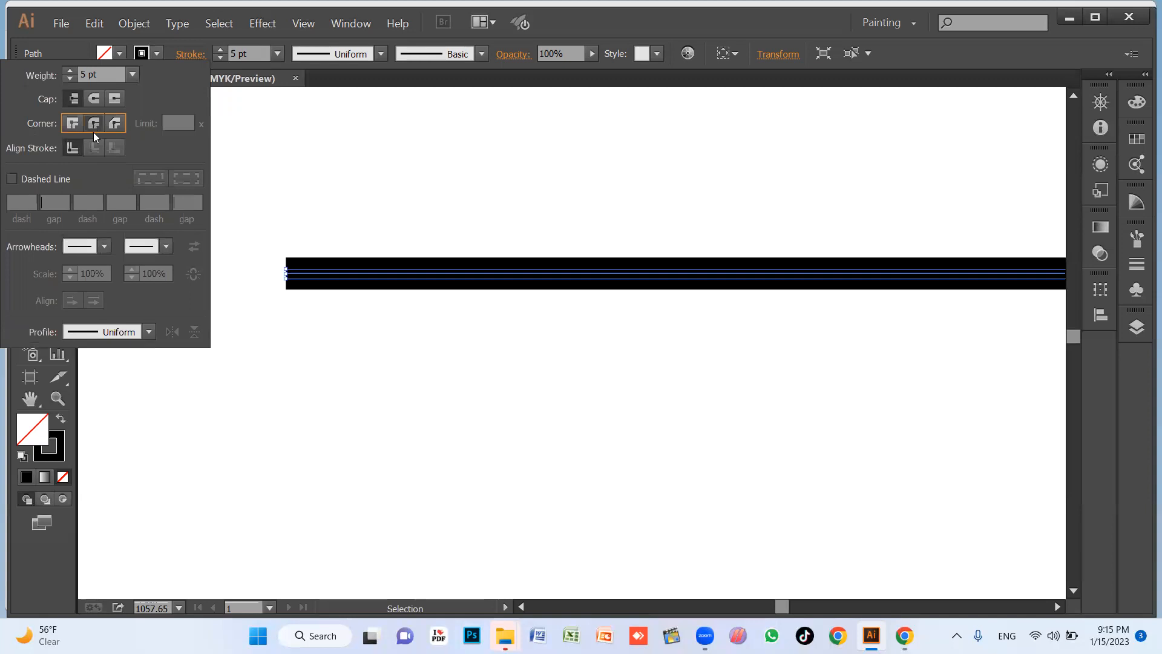
pyautogui.click(78, 125)
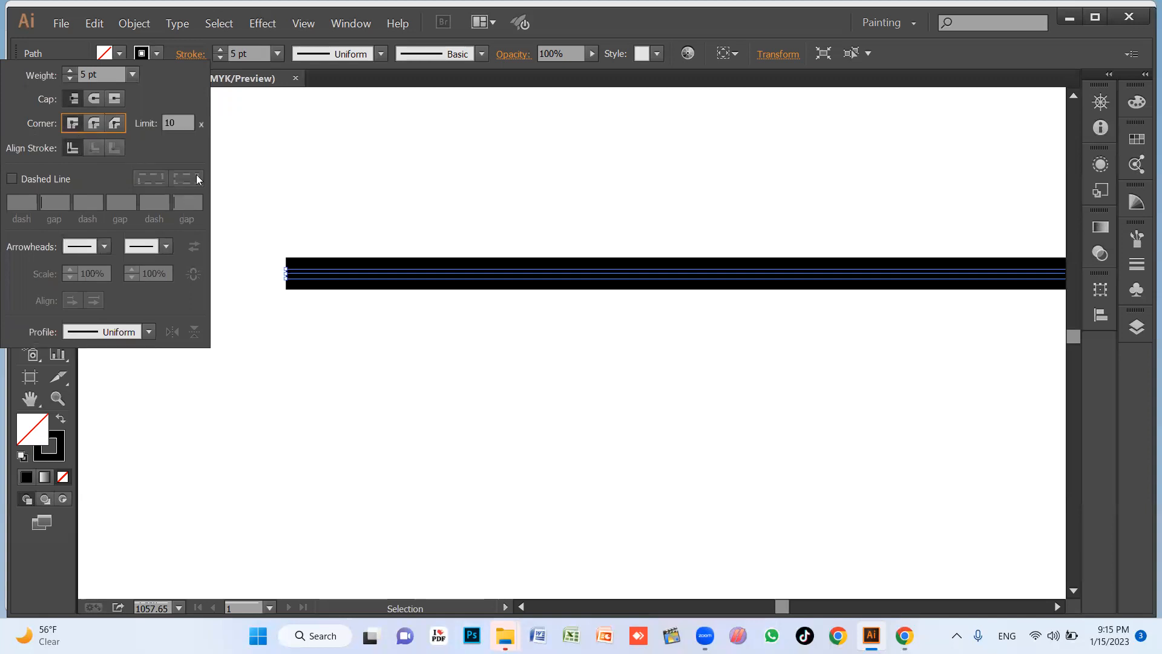
# Delete the horizontal line, draw a right-angled two-segment path with the Pen tool and select it.
pyautogui.click(361, 339)
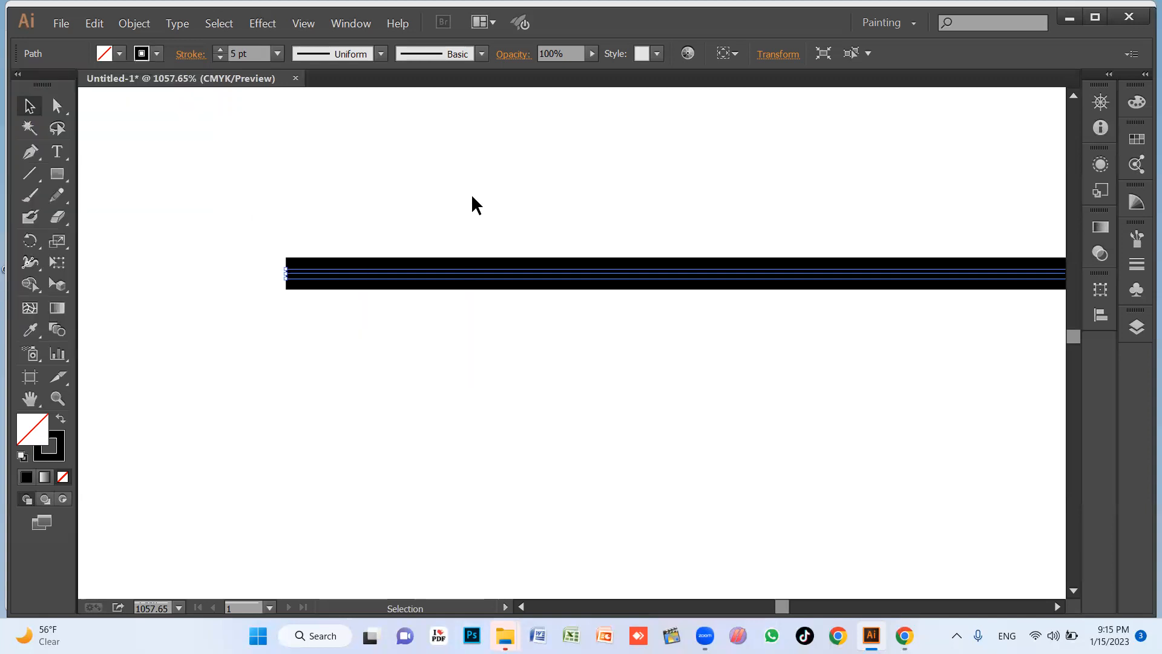
pyautogui.press('Delete')
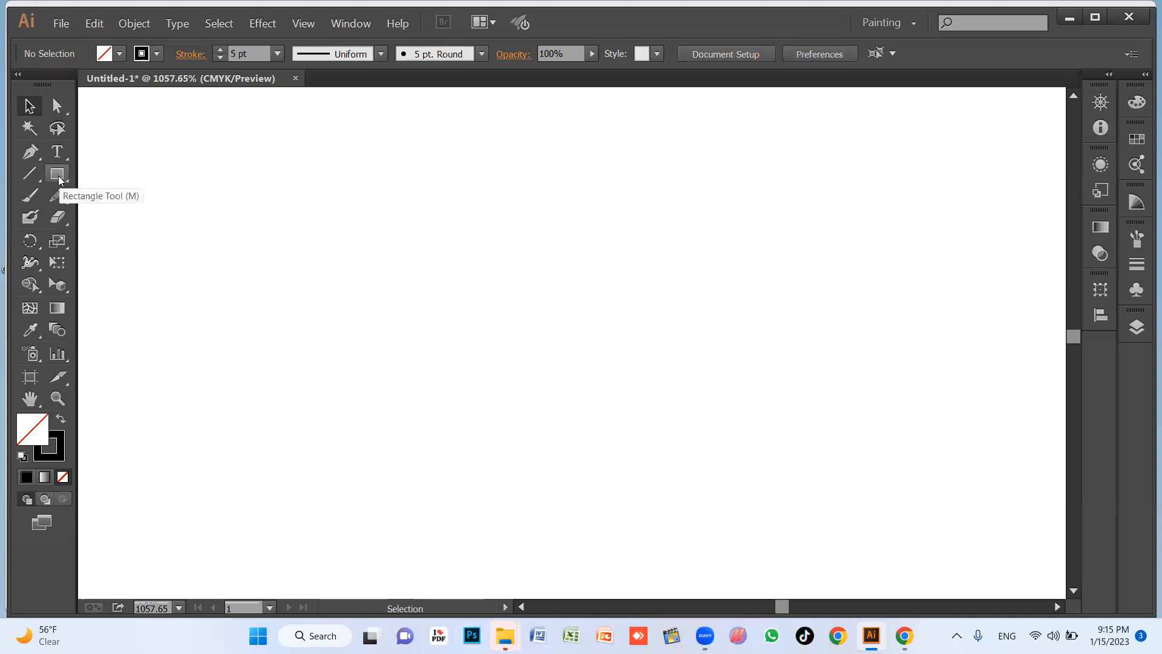
pyautogui.press('p')
pyautogui.click(563, 219)
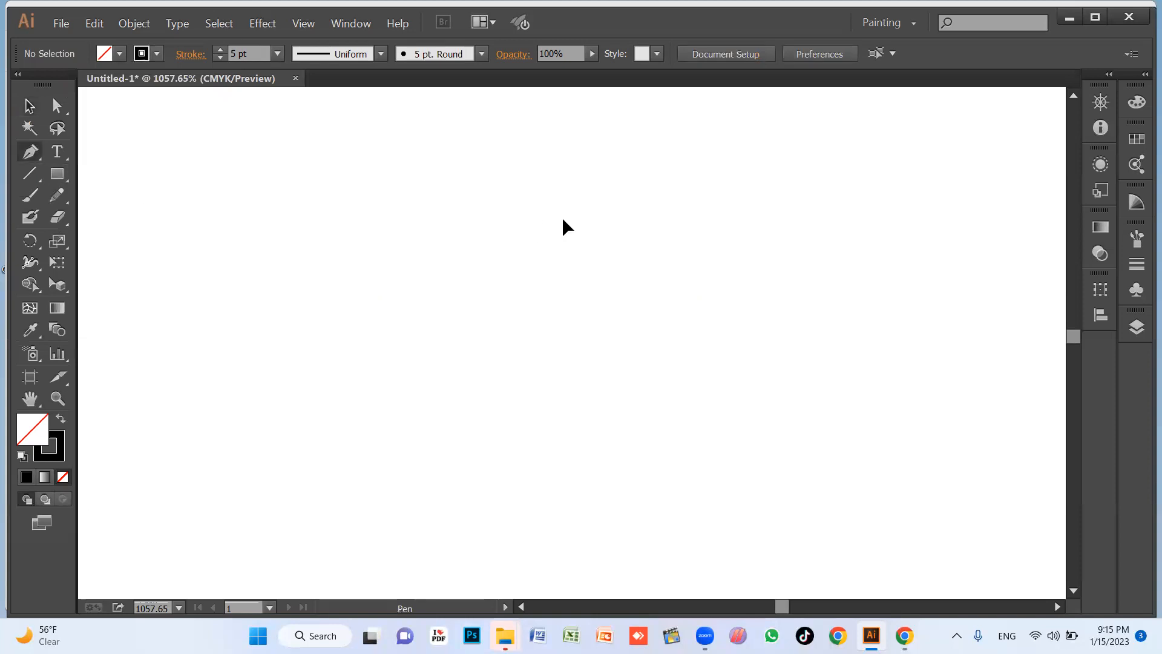
pyautogui.click(291, 251)
pyautogui.click(345, 219)
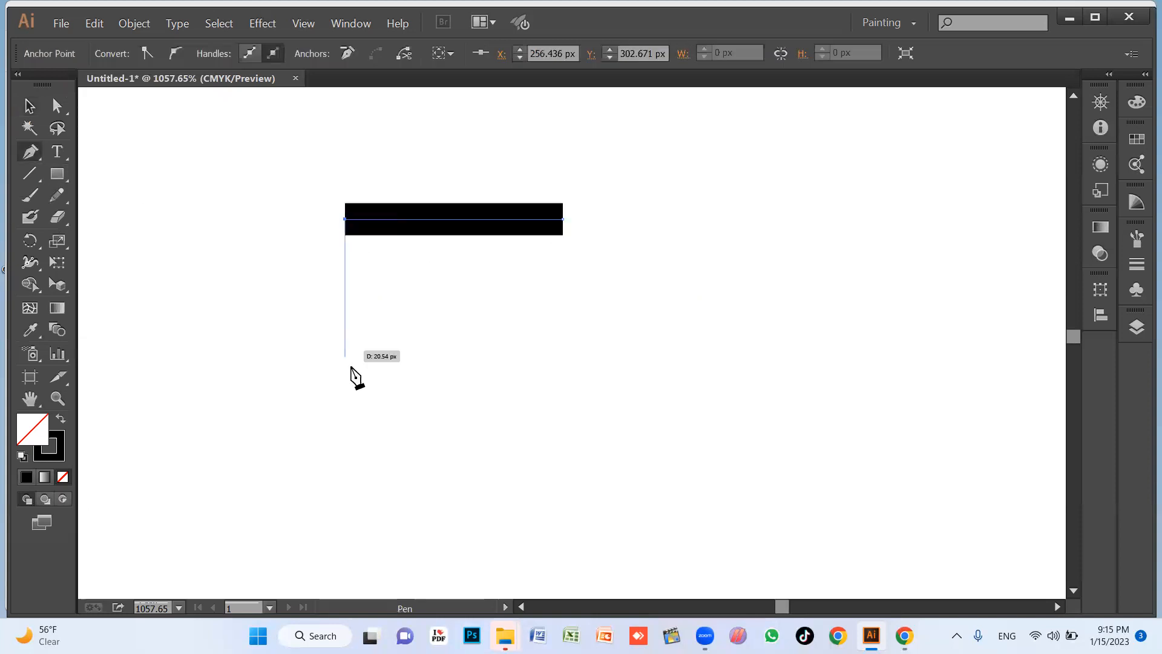
pyautogui.click(345, 418)
pyautogui.press('v')
pyautogui.moveTo(285, 161); pyautogui.dragTo(472, 336)
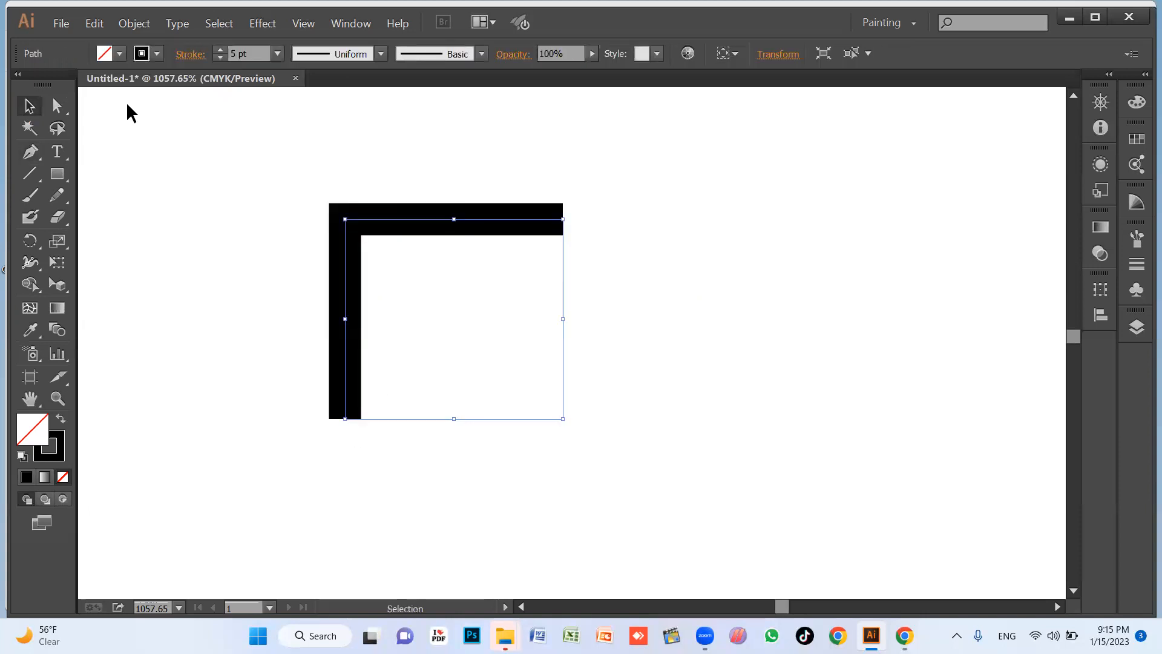
# Compare the round, bevel and miter joins on the right-angled path's corner, finishing with the miter join.
pyautogui.click(198, 58)
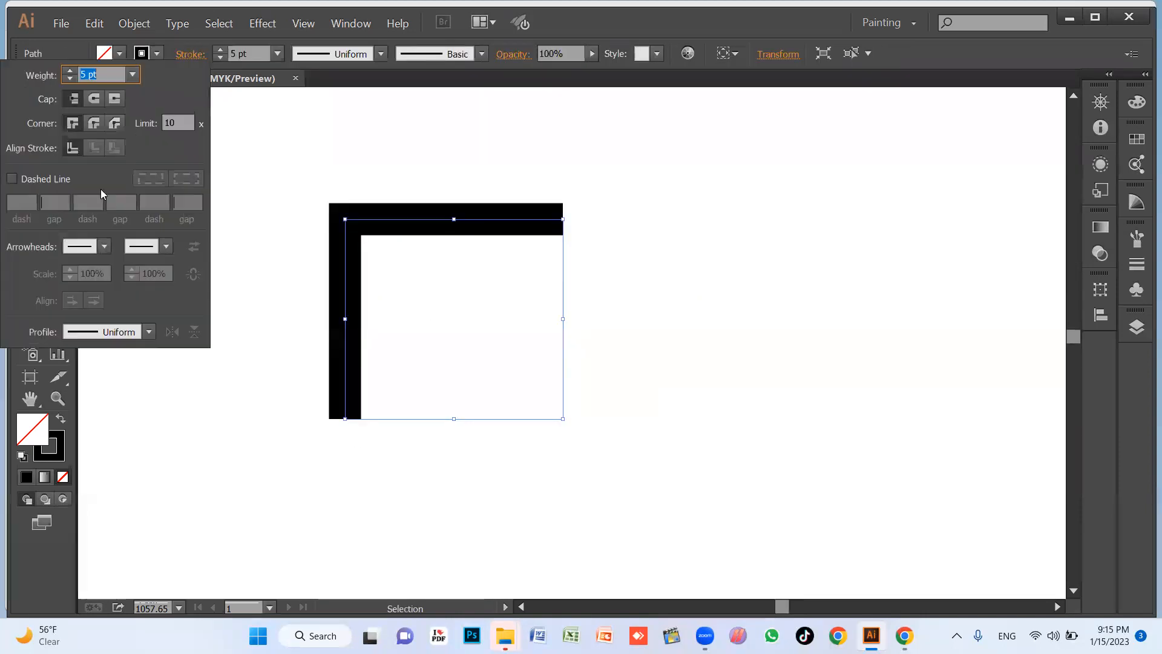
pyautogui.click(93, 125)
pyautogui.click(116, 125)
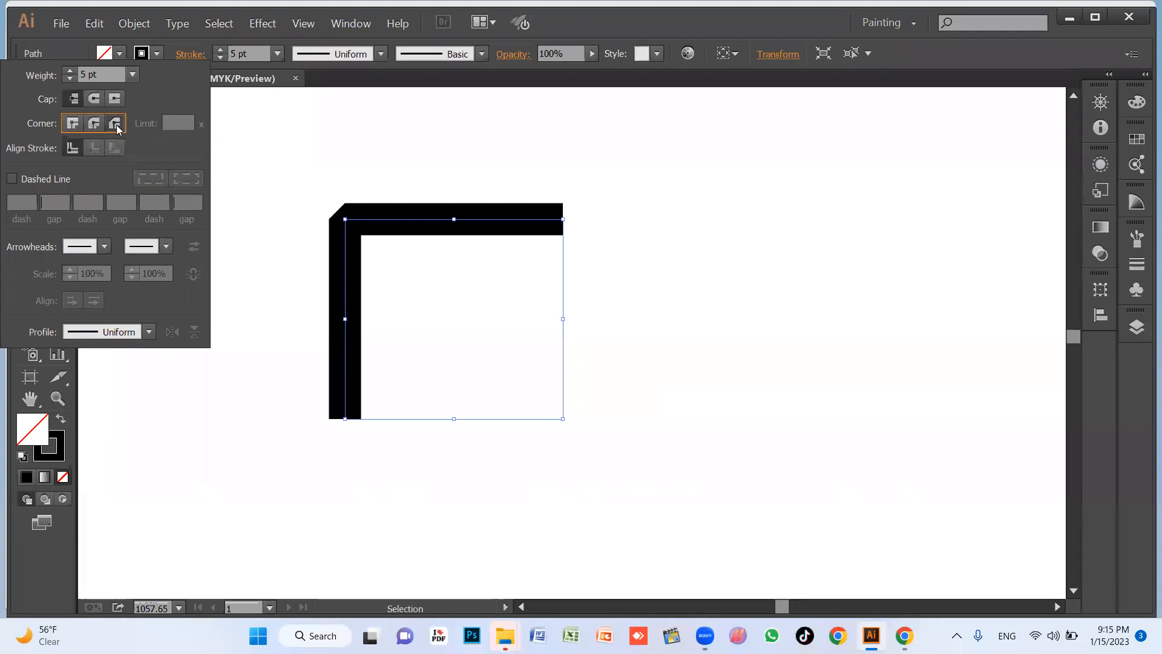
pyautogui.click(94, 125)
pyautogui.click(72, 123)
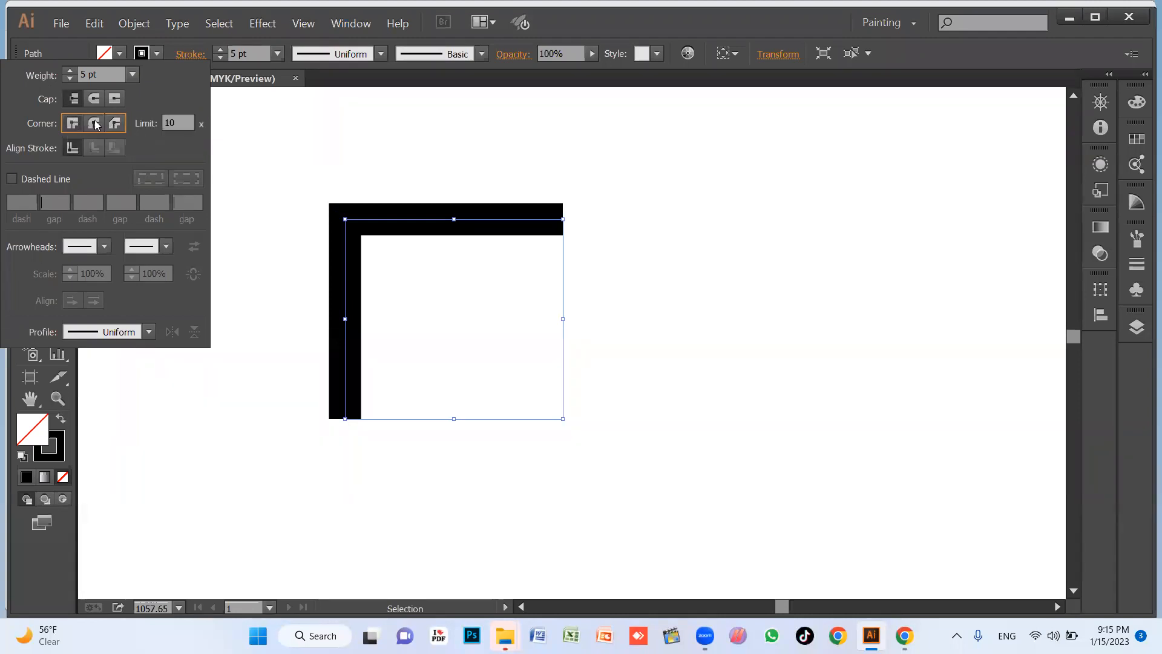
# Delete the right-angled path and bring the empty artboard back into view at 100% zoom.
pyautogui.click(421, 167)
pyautogui.moveTo(306, 164); pyautogui.dragTo(630, 381)
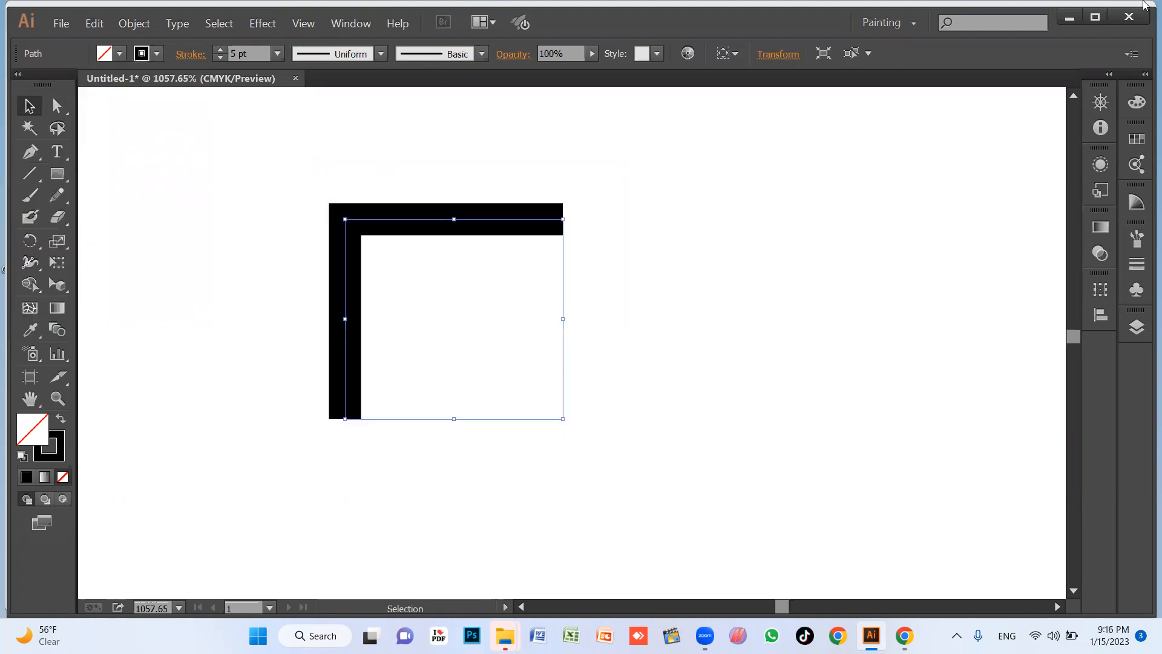
pyautogui.press('Delete')
pyautogui.press('z')
pyautogui.keyDown('alt'); pyautogui.click(434, 253); pyautogui.keyUp('alt')
pyautogui.keyDown('alt'); pyautogui.click(474, 320); pyautogui.keyUp('alt')
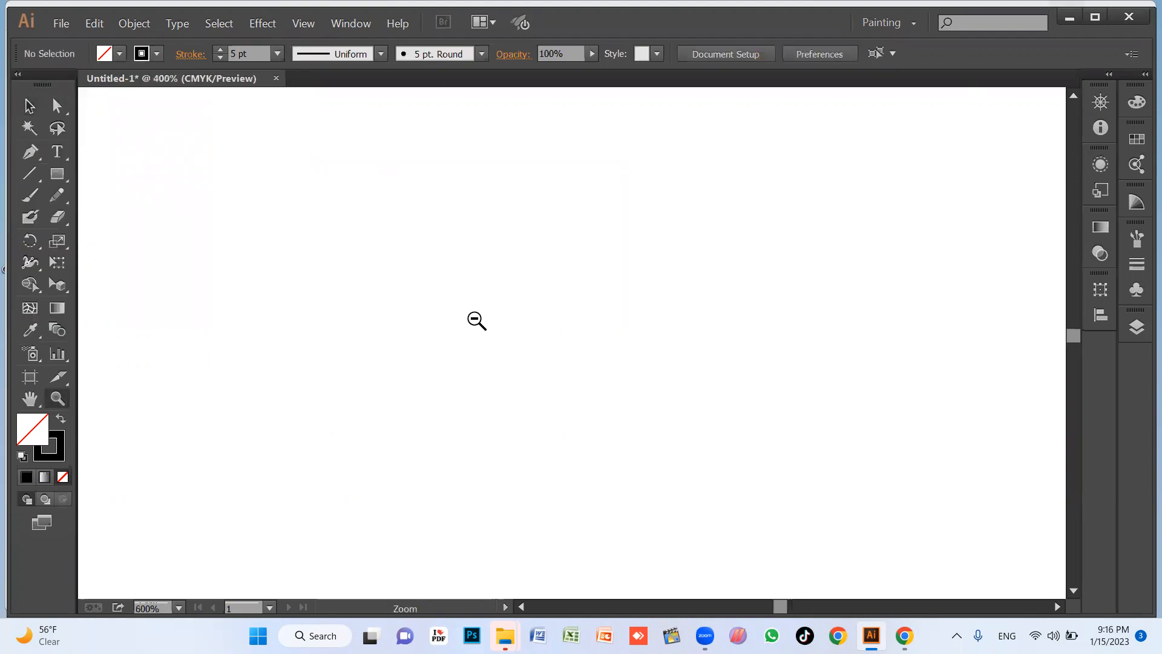
pyautogui.keyDown('alt'); pyautogui.click(475, 320); pyautogui.keyUp('alt')
pyautogui.keyDown('alt'); pyautogui.click(474, 321); pyautogui.keyUp('alt')
pyautogui.keyDown('alt'); pyautogui.click(469, 327); pyautogui.keyUp('alt')
pyautogui.moveTo(483, 345); pyautogui.dragTo(410, 290)
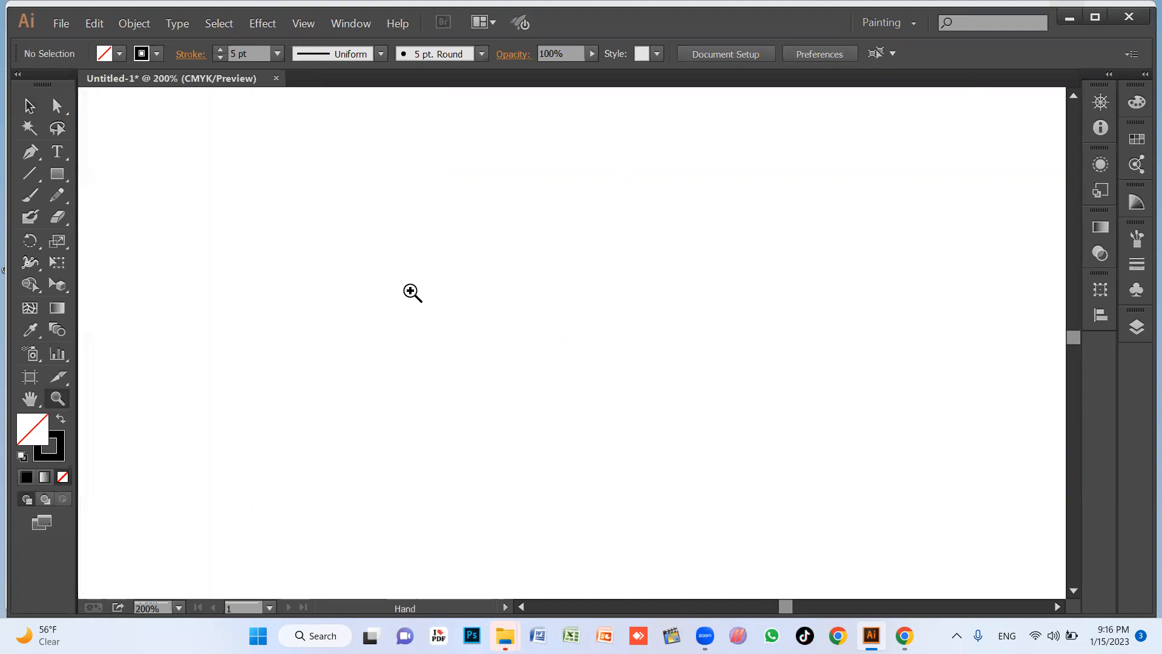
pyautogui.keyDown('alt'); pyautogui.click(444, 244); pyautogui.keyUp('alt')
pyautogui.keyDown('alt'); pyautogui.click(444, 243); pyautogui.keyUp('alt')
pyautogui.moveTo(522, 315); pyautogui.dragTo(119, 214)
pyautogui.moveTo(461, 291); pyautogui.dragTo(565, 224)
pyautogui.press('v')
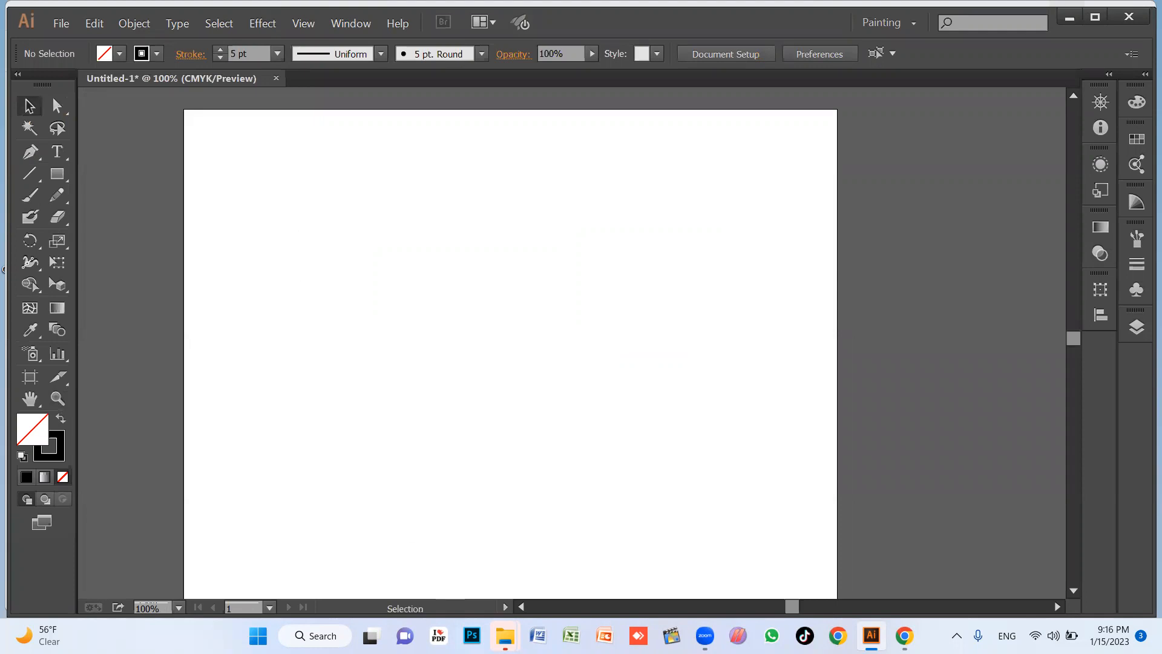
# Open Sticky Notes and clear all existing text from the pink note.
pyautogui.press('super+s')
pyautogui.write('stick')
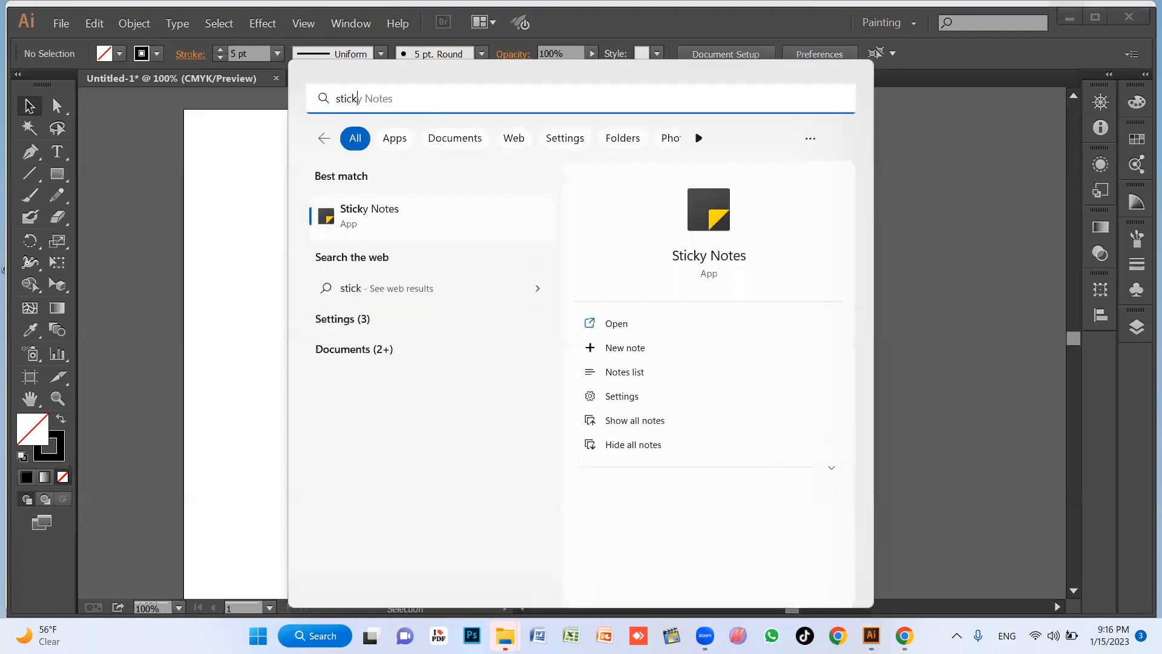
pyautogui.press('Return')
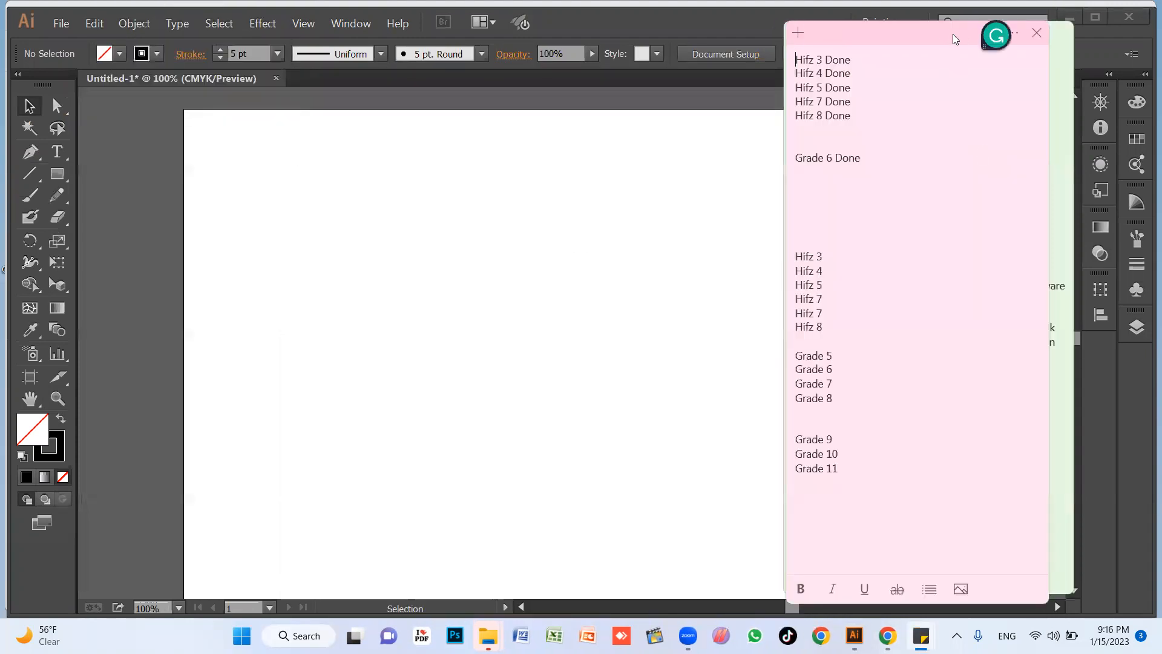
pyautogui.click(1060, 33)
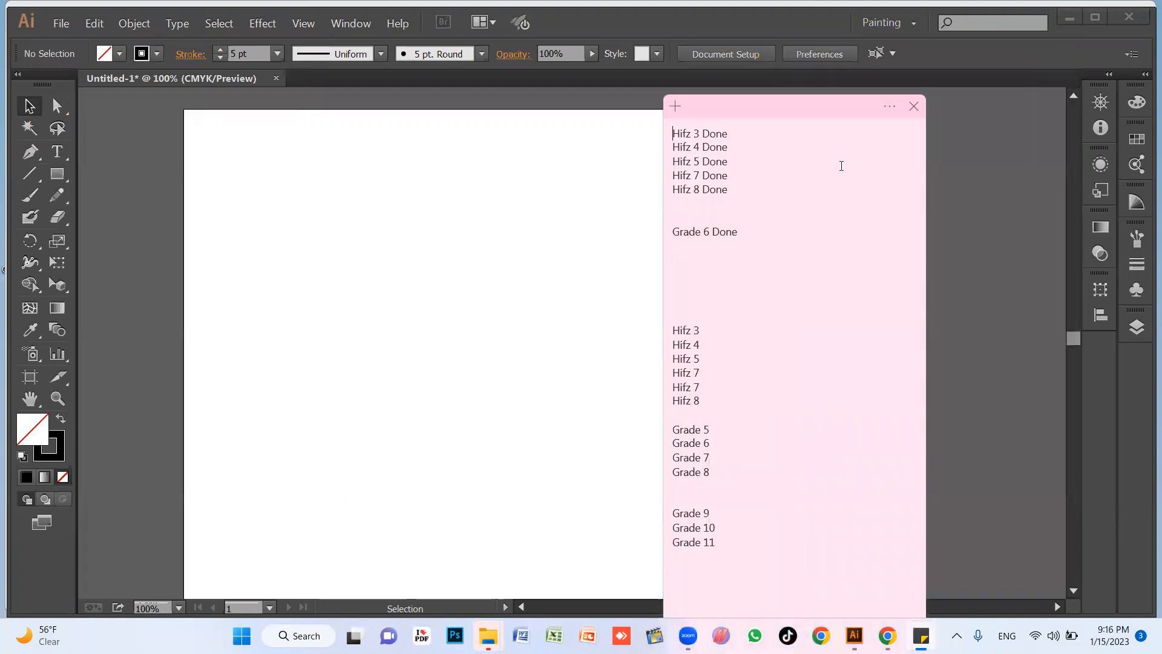
pyautogui.hotkey('ctrl', 'a')
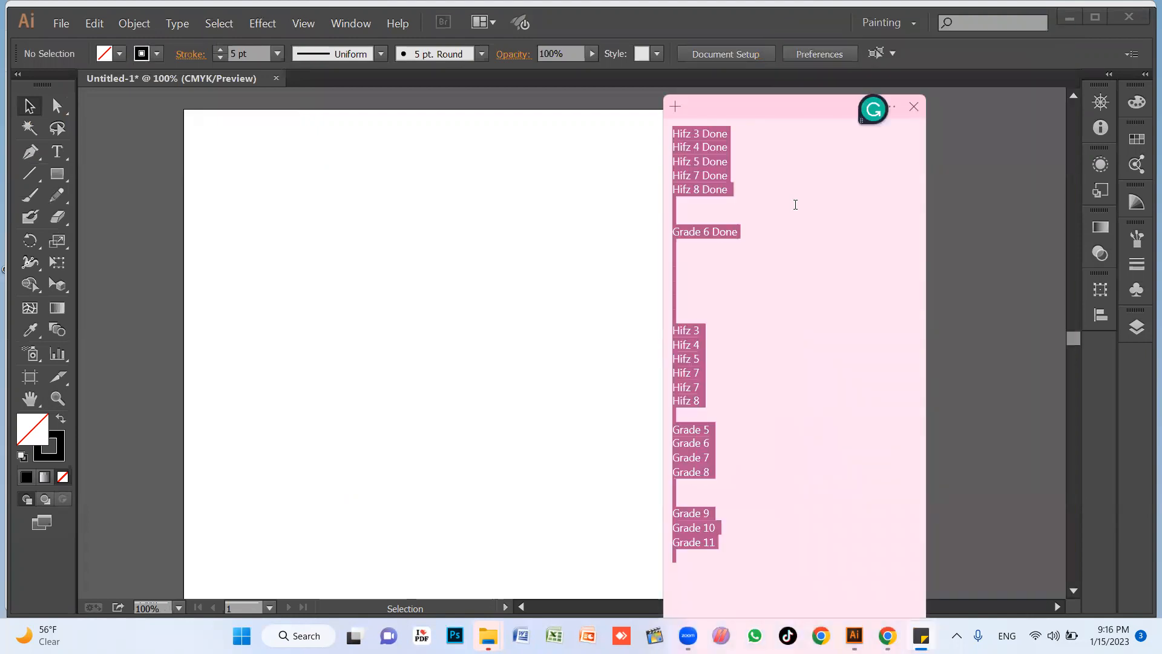
pyautogui.press('BackSpace')
# Write "Line segment tool" and "stroke properties" on separate lines of the pink note.
pyautogui.write('Li')
pyautogui.write('ne tool')
pyautogui.press('BackSpace')
pyautogui.press('BackSpace')
pyautogui.press('BackSpace')
pyautogui.press('BackSpace')
pyautogui.press('BackSpace')
pyautogui.write('segment tool')
pyautogui.press('Return')
pyautogui.write('a')
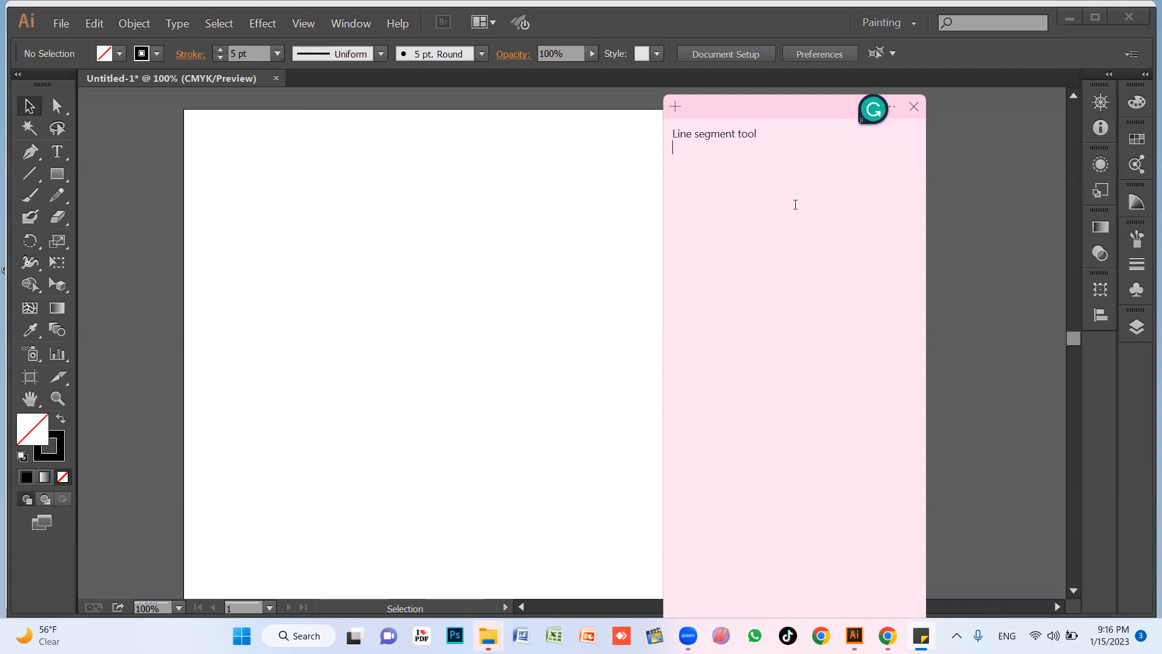
pyautogui.write('troke properties')
# Add the lines "dash line" and "arrow head" to the note, and shrink and move it beside the artboard.
pyautogui.press('Return')
pyautogui.write('dash line')
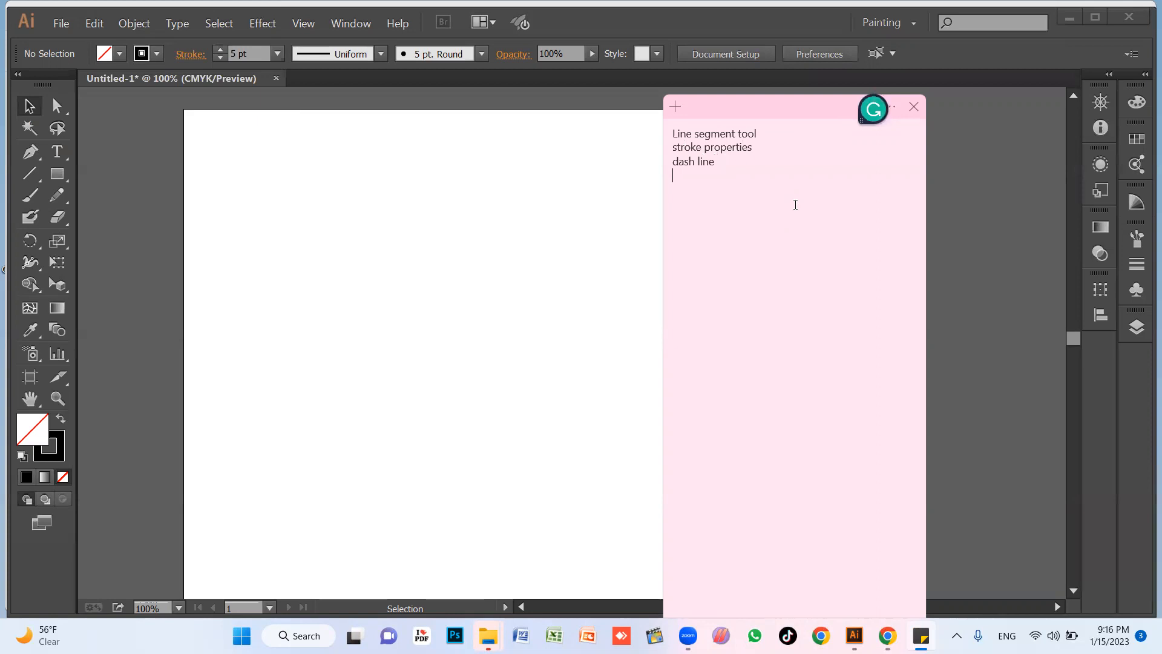
pyautogui.press('Return')
pyautogui.write('arrow head')
pyautogui.moveTo(767, 98); pyautogui.dragTo(767, 132)
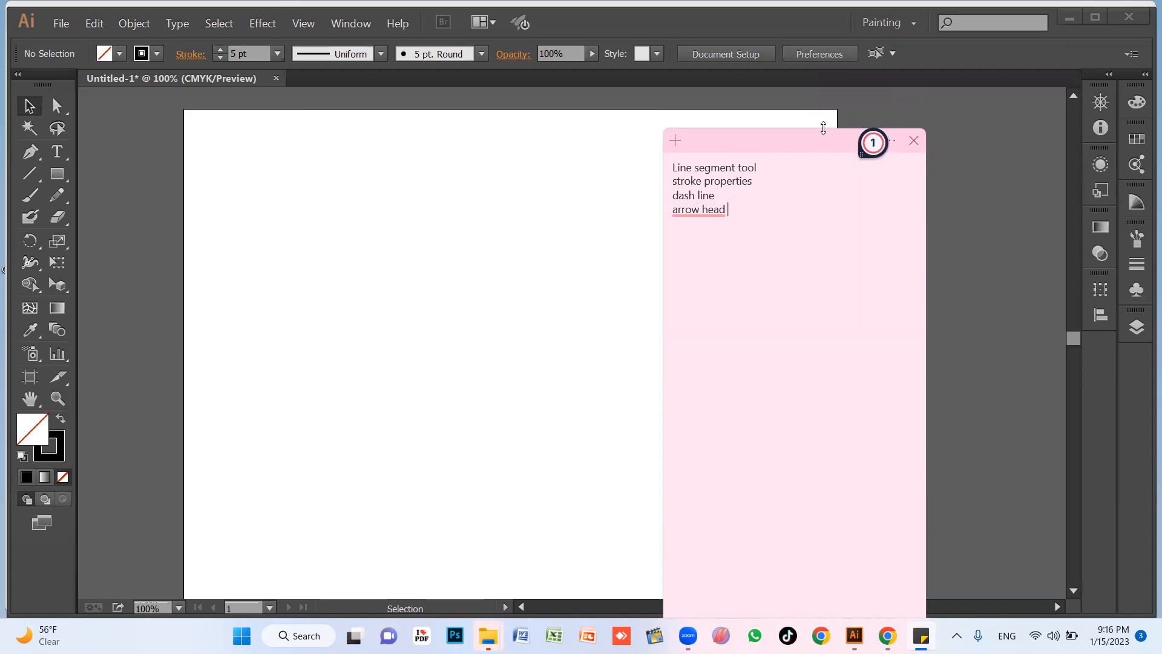
pyautogui.moveTo(824, 127); pyautogui.dragTo(963, 230)
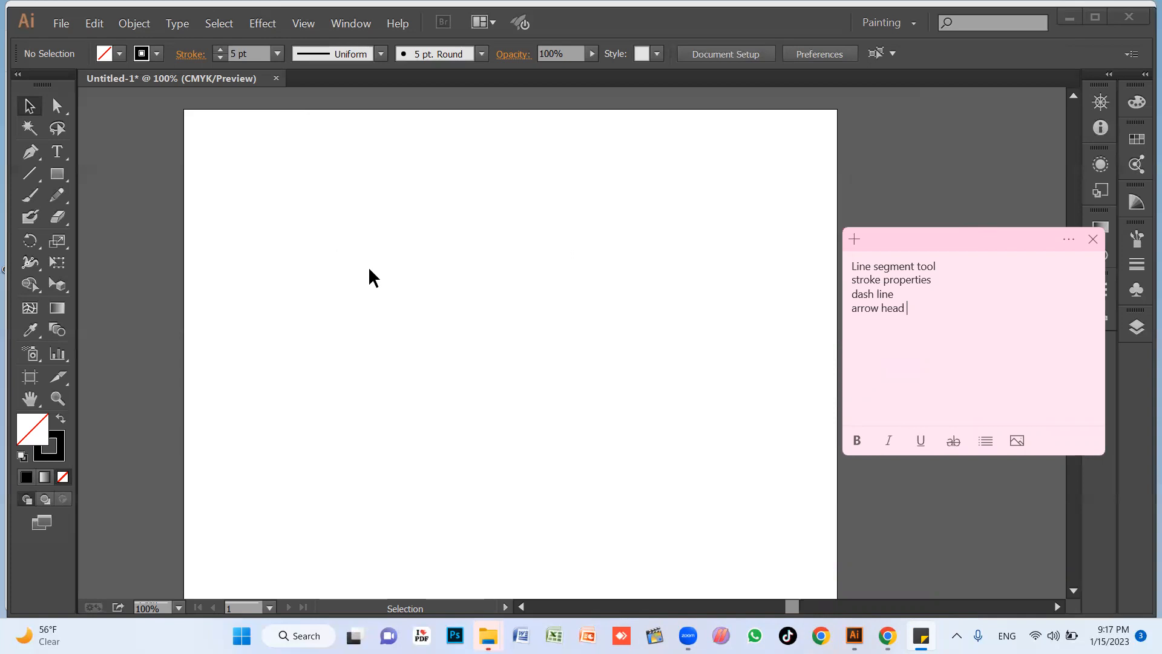
# In Illustrator, add a point text object containing a first name on the artboard, with the font size enlarged to 134 pt.
pyautogui.click(59, 152)
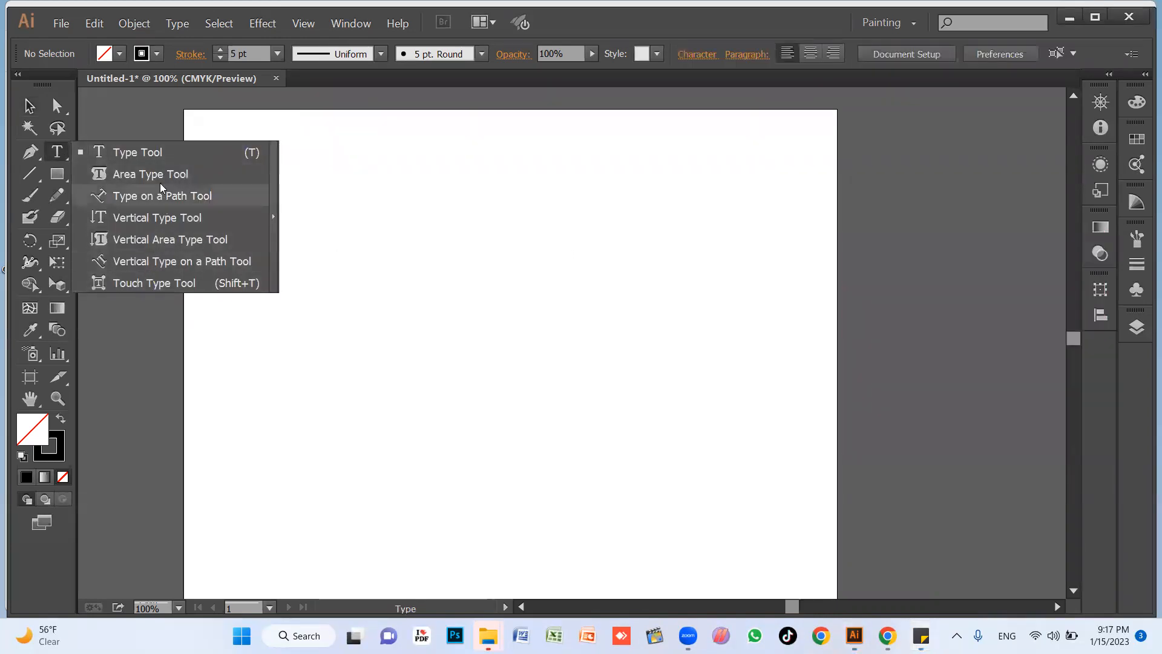
pyautogui.click(135, 156)
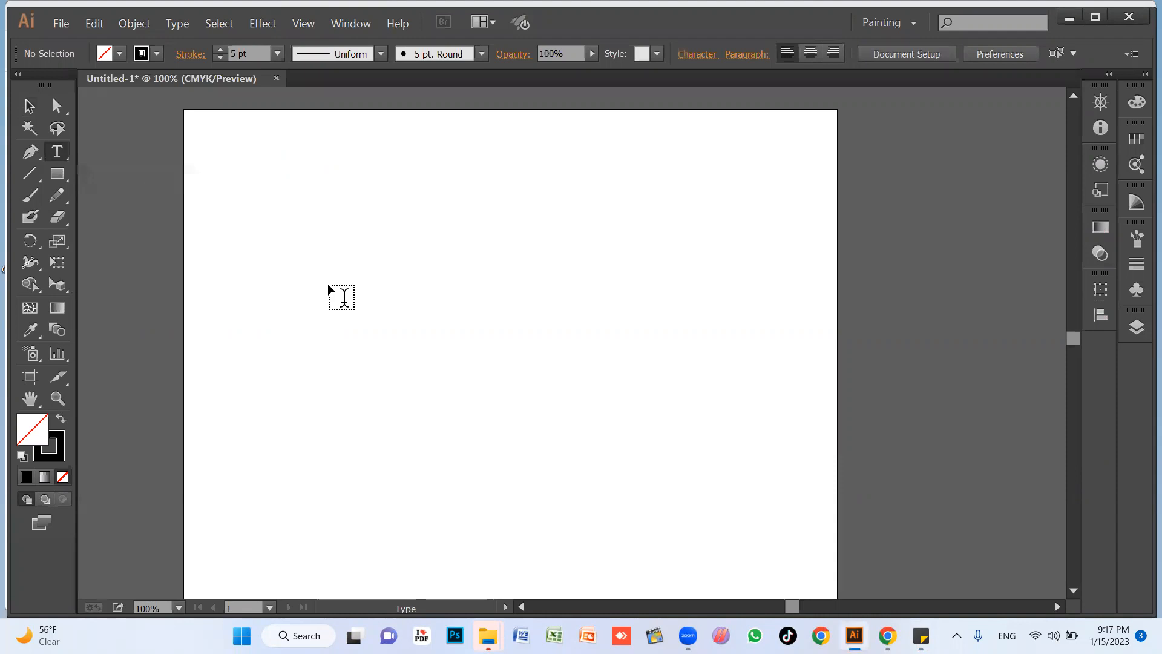
pyautogui.click(392, 319)
pyautogui.hotkey('ctrl', 'shift', '.')
pyautogui.hotkey('ctrl', 'shift', '.')
pyautogui.hotkey('ctrl', 'shift', '.')
pyautogui.hotkey('ctrl', 'shift', '.')
pyautogui.hotkey('ctrl', 'shift', '.')
pyautogui.hotkey('ctrl', 'shift', '.')
pyautogui.hotkey('ctrl', 'shift', '.')
pyautogui.hotkey('ctrl', 'shift', '.')
pyautogui.hotkey('ctrl', 'shift', '.')
pyautogui.hotkey('ctrl', 'shift', '.')
pyautogui.hotkey('ctrl', 'shift', '.')
pyautogui.hotkey('ctrl', 'shift', '.')
pyautogui.hotkey('ctrl', 'shift', '.')
pyautogui.hotkey('ctrl', 'shift', '.')
pyautogui.hotkey('ctrl', 'shift', '.')
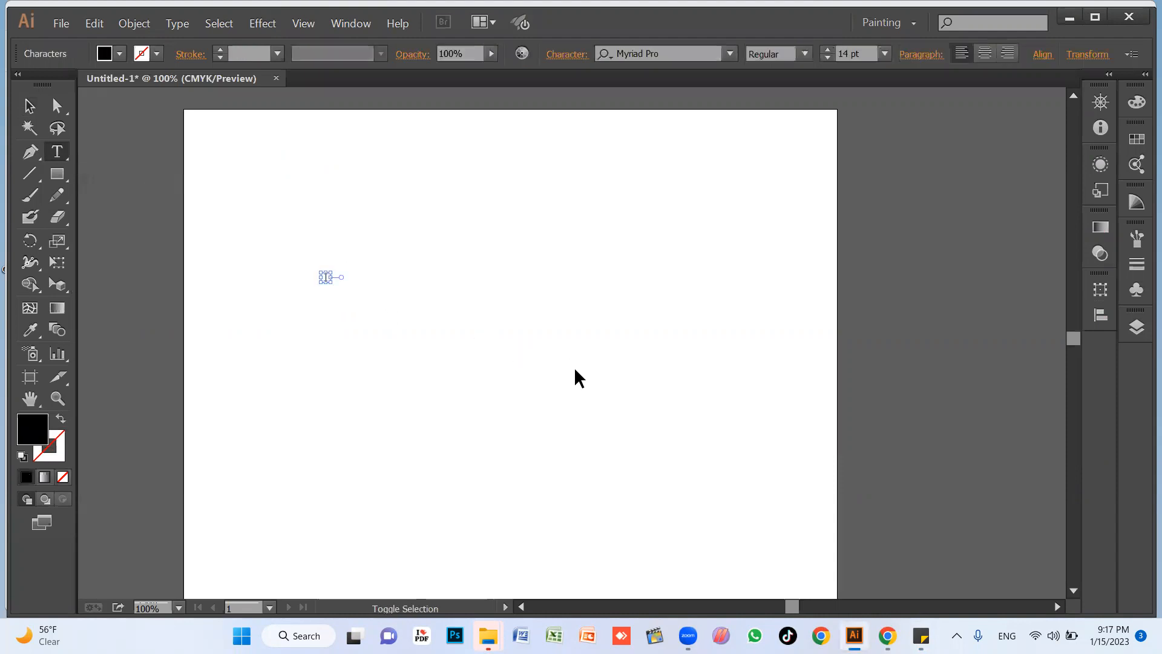
pyautogui.hotkey('ctrl', 'shift', '.')
pyautogui.hotkey('ctrl', 'shift', '.')
pyautogui.hotkey('ctrl', 'shift', '.')
pyautogui.hotkey('ctrl', 'shift', '.')
pyautogui.hotkey('ctrl', 'shift', '.')
pyautogui.hotkey('ctrl', 'shift', '.')
pyautogui.hotkey('ctrl', 'shift', '.')
pyautogui.hotkey('ctrl', 'shift', '.')
pyautogui.hotkey('ctrl', 'shift', '.')
pyautogui.hotkey('ctrl', 'shift', '.')
pyautogui.hotkey('ctrl', 'shift', '.')
pyautogui.hotkey('ctrl', 'shift', '.')
pyautogui.hotkey('ctrl', 'shift', '.')
pyautogui.hotkey('ctrl', 'shift', '.')
pyautogui.hotkey('ctrl', 'shift', '.')
pyautogui.hotkey('ctrl', 'shift', '.')
pyautogui.hotkey('ctrl', 'shift', '.')
pyautogui.hotkey('ctrl', 'shift', '.')
pyautogui.hotkey('ctrl', 'shift', '.')
pyautogui.hotkey('ctrl', 'shift', '.')
pyautogui.write('Mohsin')
pyautogui.press('Escape')
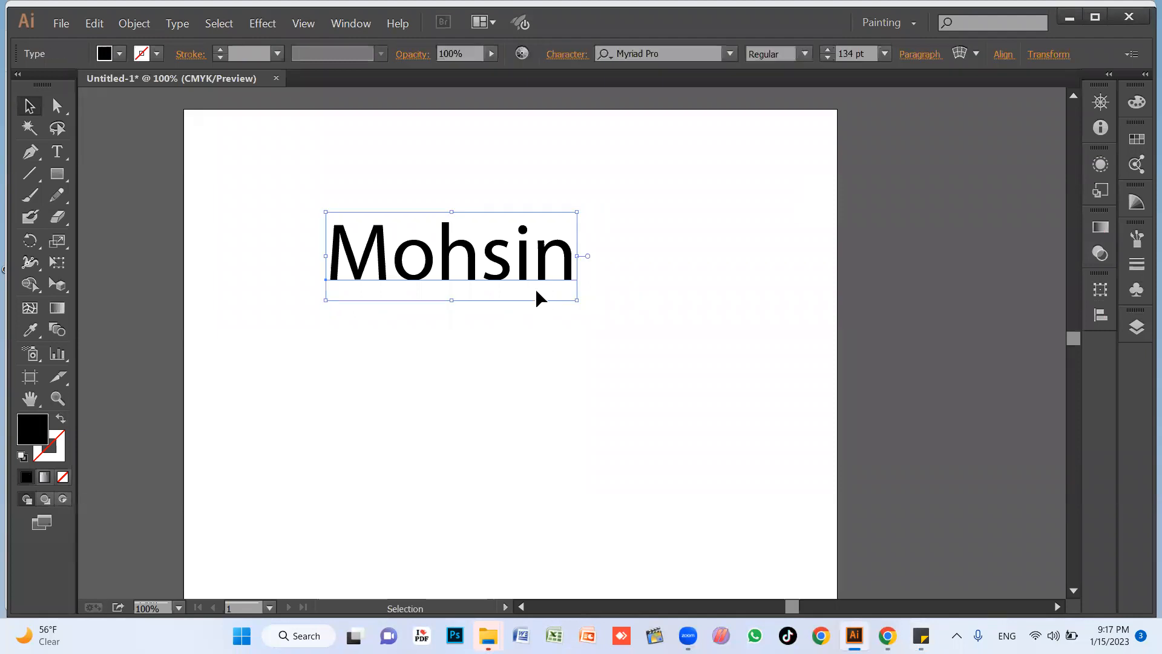
# Scale the name text up to about 242 pt, center it on the artboard and set its font to Heebo Black.
pyautogui.moveTo(542, 340); pyautogui.dragTo(745, 462)
pyautogui.moveTo(613, 360); pyautogui.dragTo(606, 362)
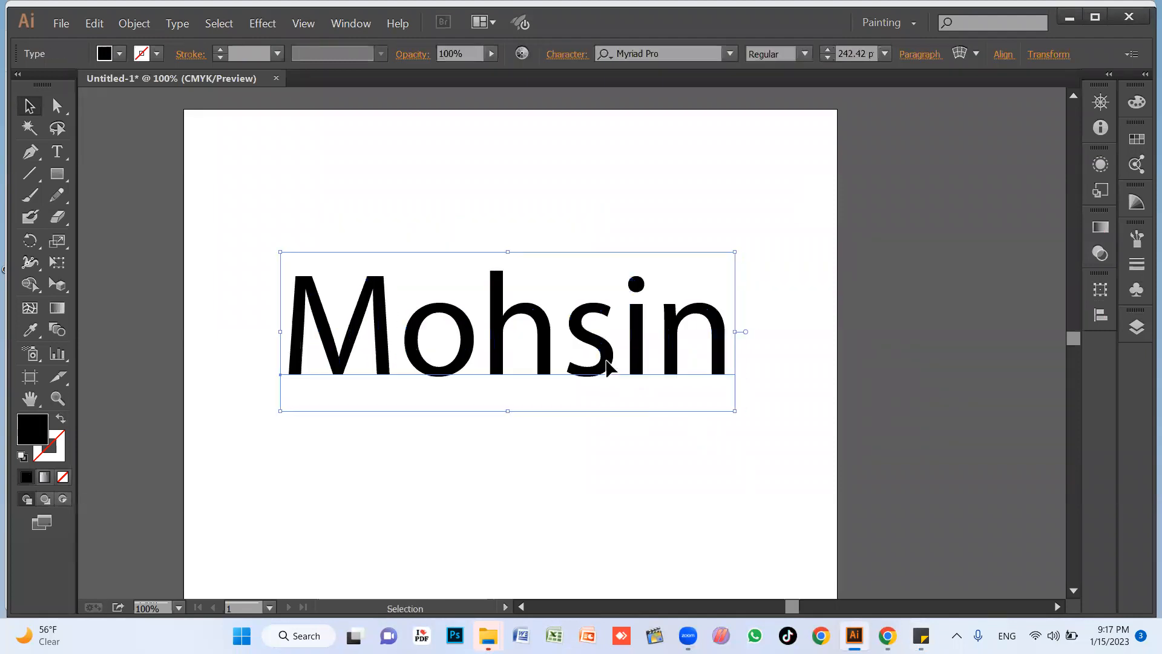
pyautogui.click(674, 51)
pyautogui.write('h')
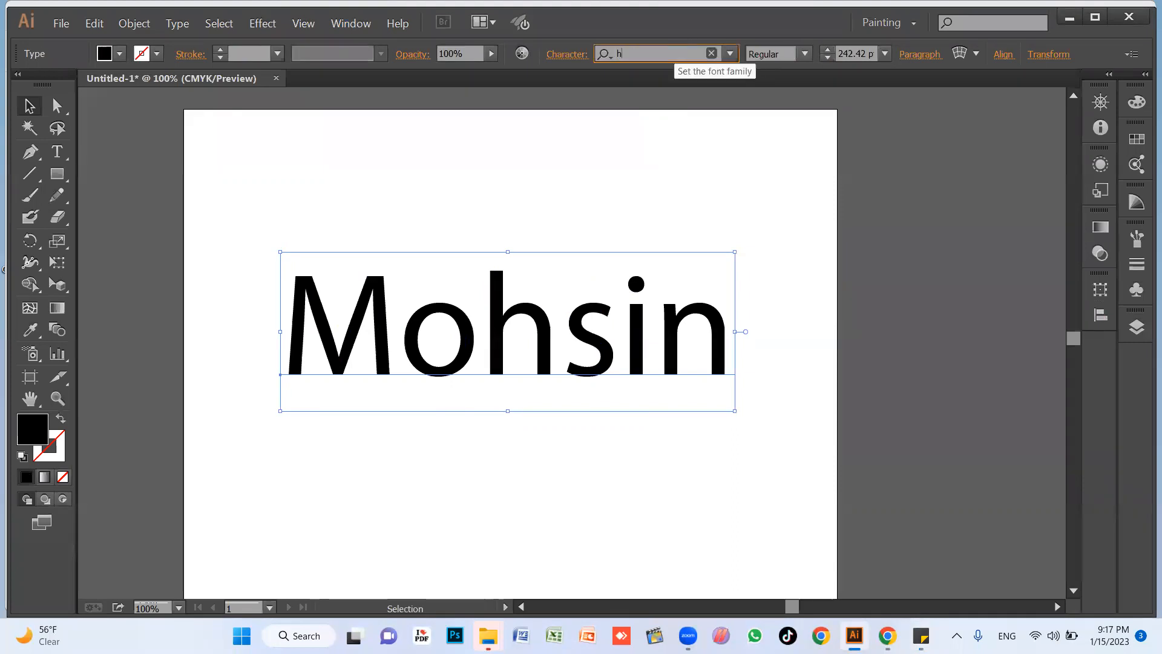
pyautogui.write('ee')
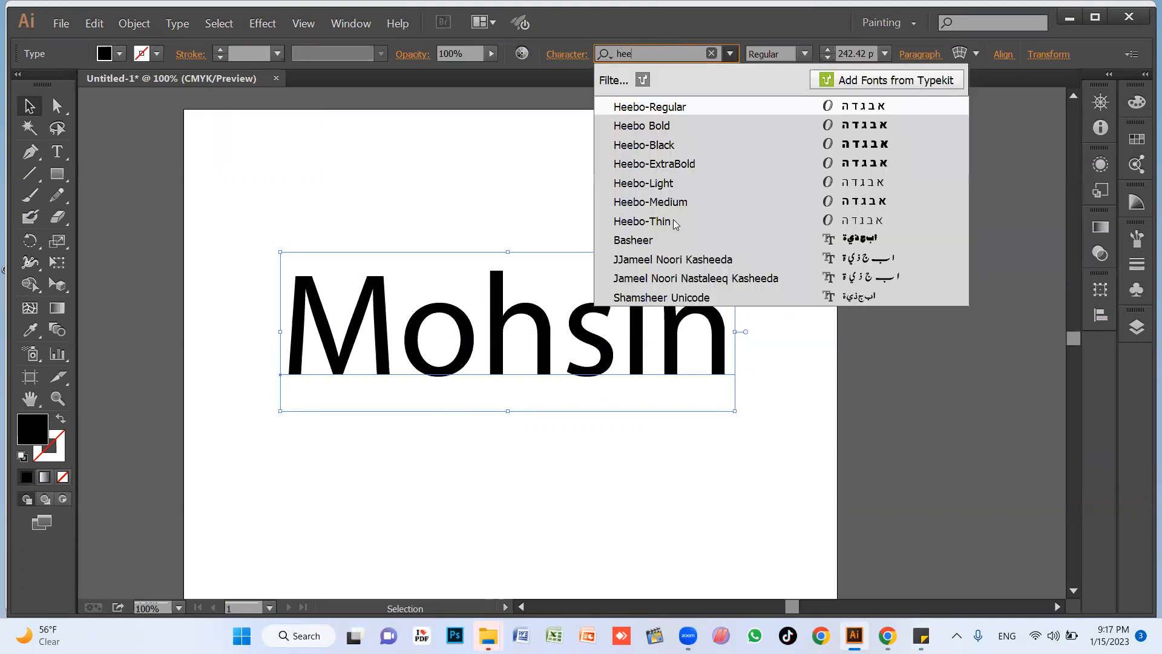
pyautogui.click(674, 151)
pyautogui.moveTo(553, 331); pyautogui.dragTo(539, 331)
# Change the case of the name text to UPPERCASE.
pyautogui.click(177, 24)
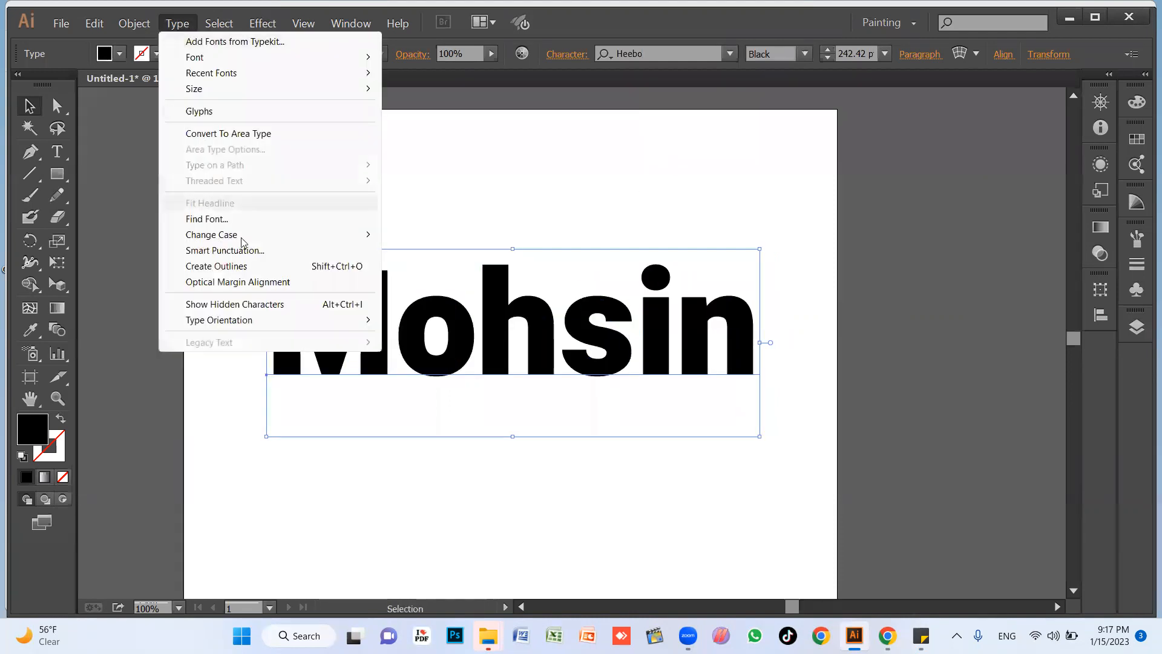
pyautogui.moveTo(209, 237)
pyautogui.moveTo(226, 239)
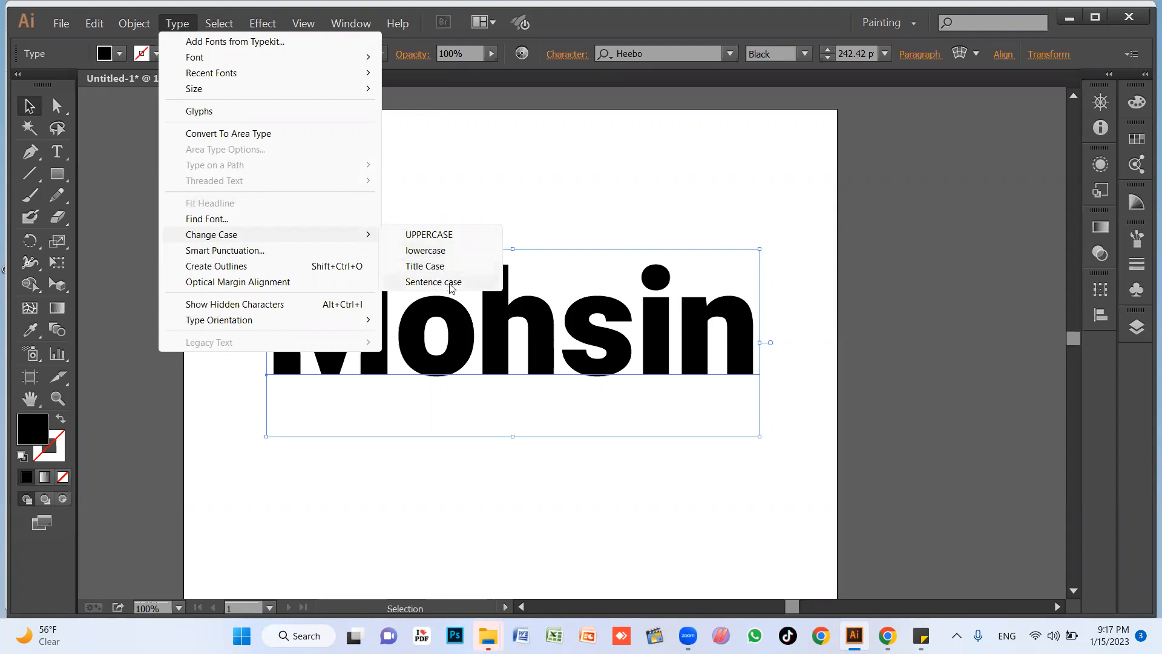
pyautogui.click(446, 235)
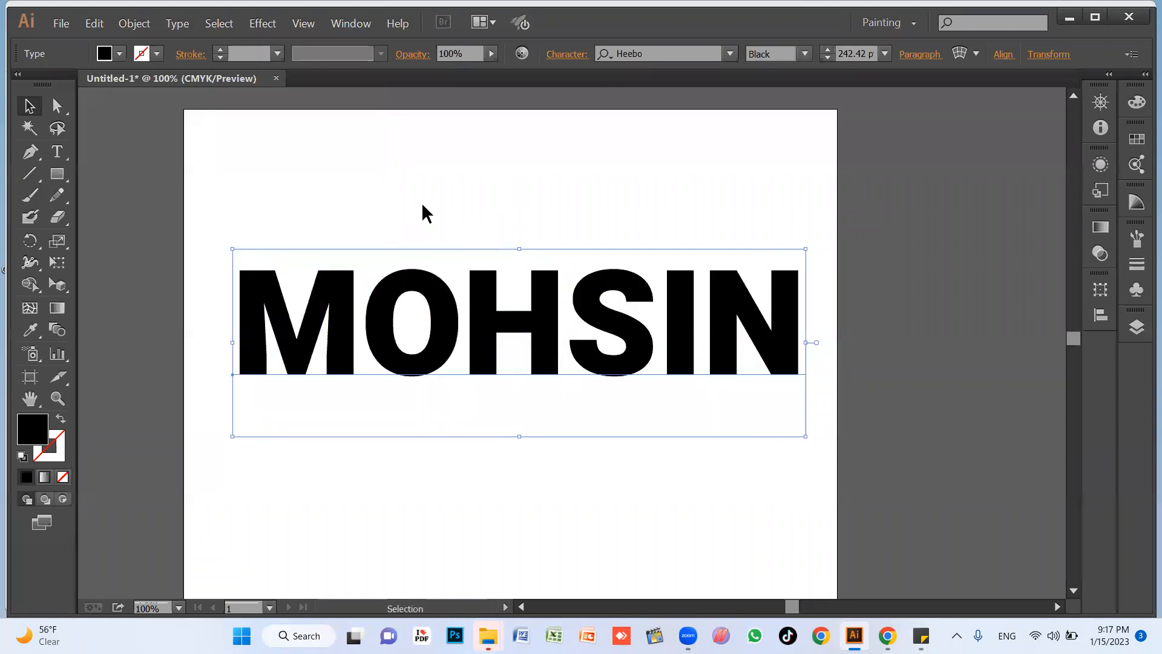
# Try the green foliage pattern, the Pompadour pattern and the blue gradient as fills for the name text.
pyautogui.click(462, 256)
pyautogui.click(456, 324)
pyautogui.click(120, 54)
pyautogui.click(63, 123)
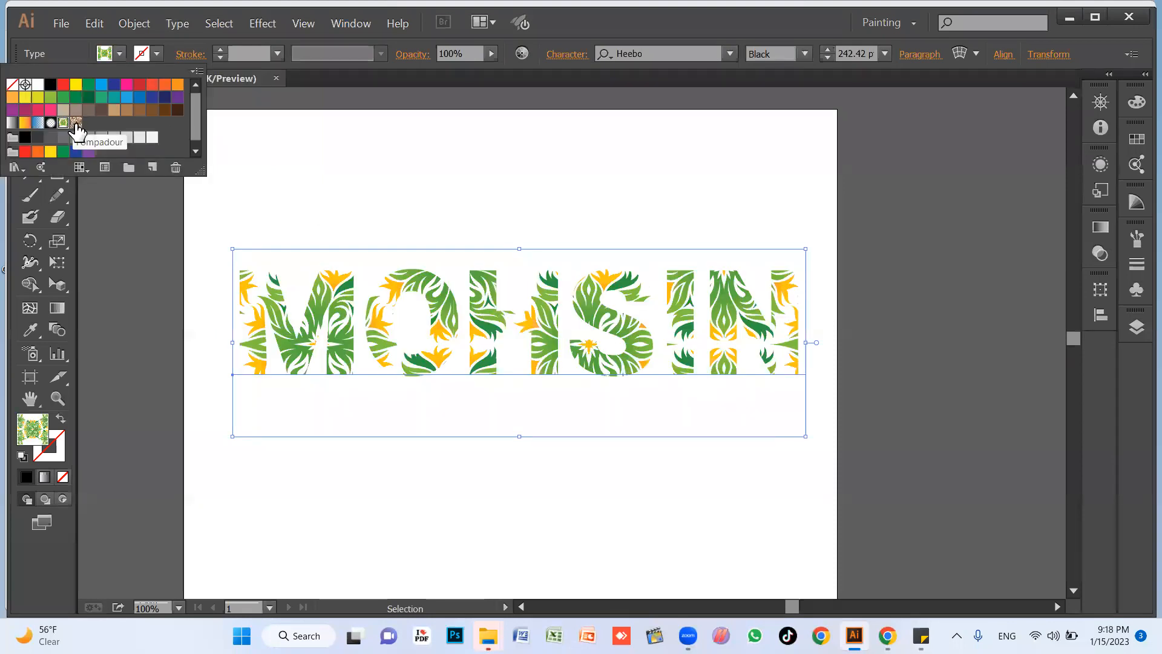
pyautogui.click(76, 124)
pyautogui.click(38, 123)
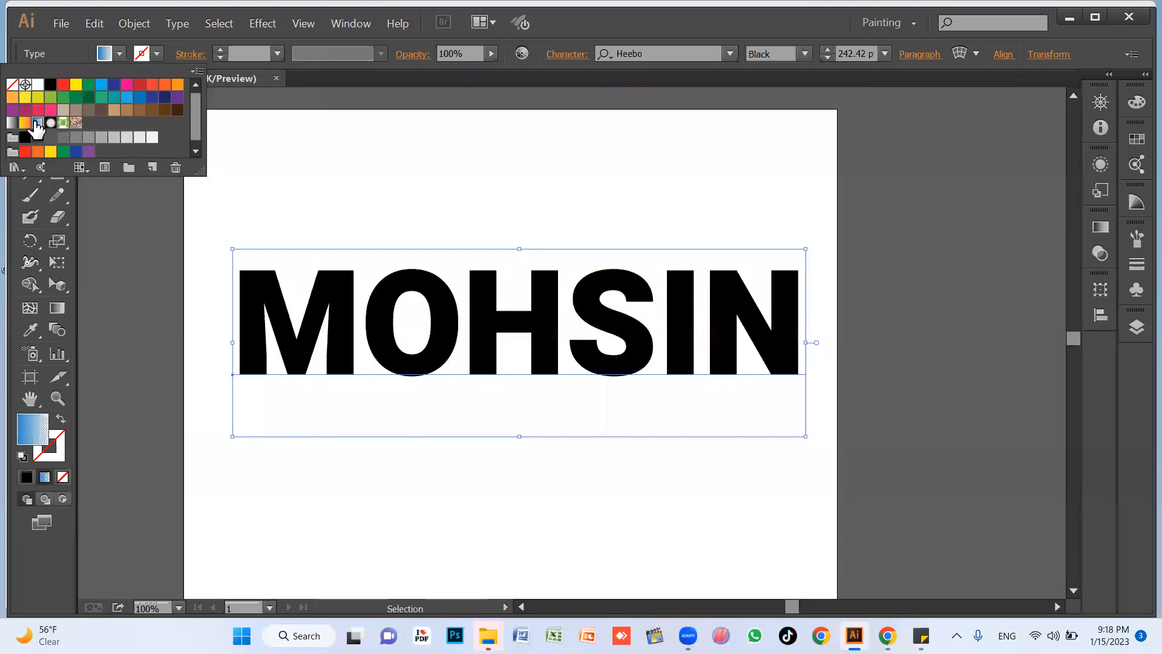
# Try several solid swatches on the name text, settle on an orange fill, and move the text higher on the artboard.
pyautogui.click(38, 109)
pyautogui.click(139, 97)
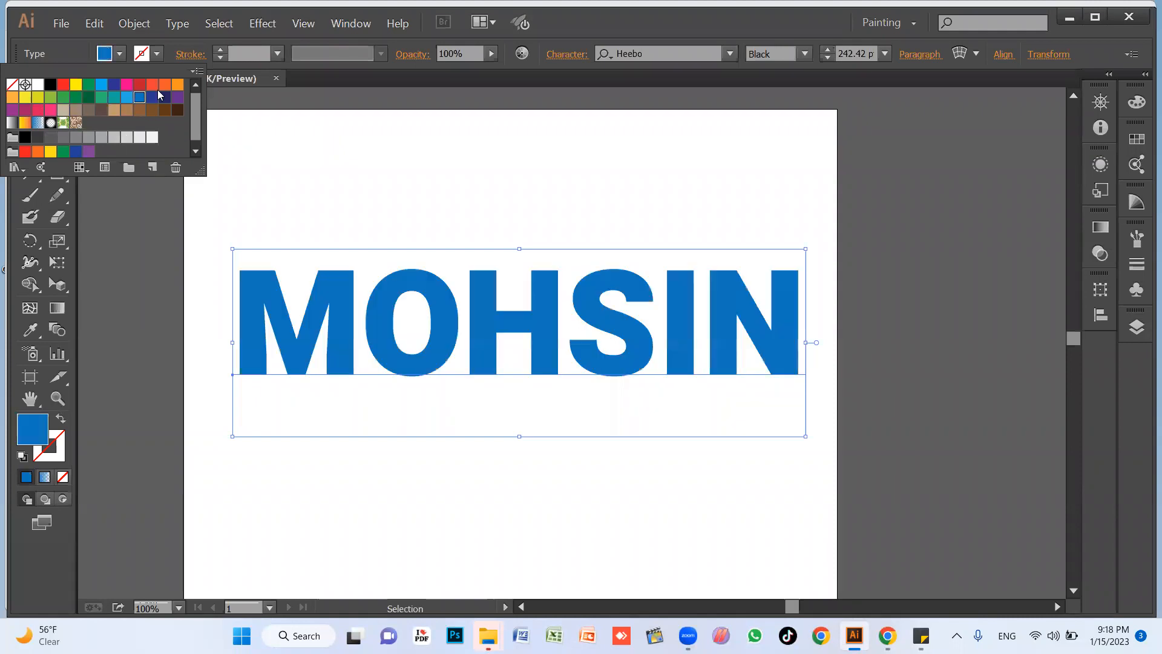
pyautogui.click(165, 84)
pyautogui.click(177, 84)
pyautogui.click(177, 97)
pyautogui.click(152, 85)
pyautogui.click(165, 84)
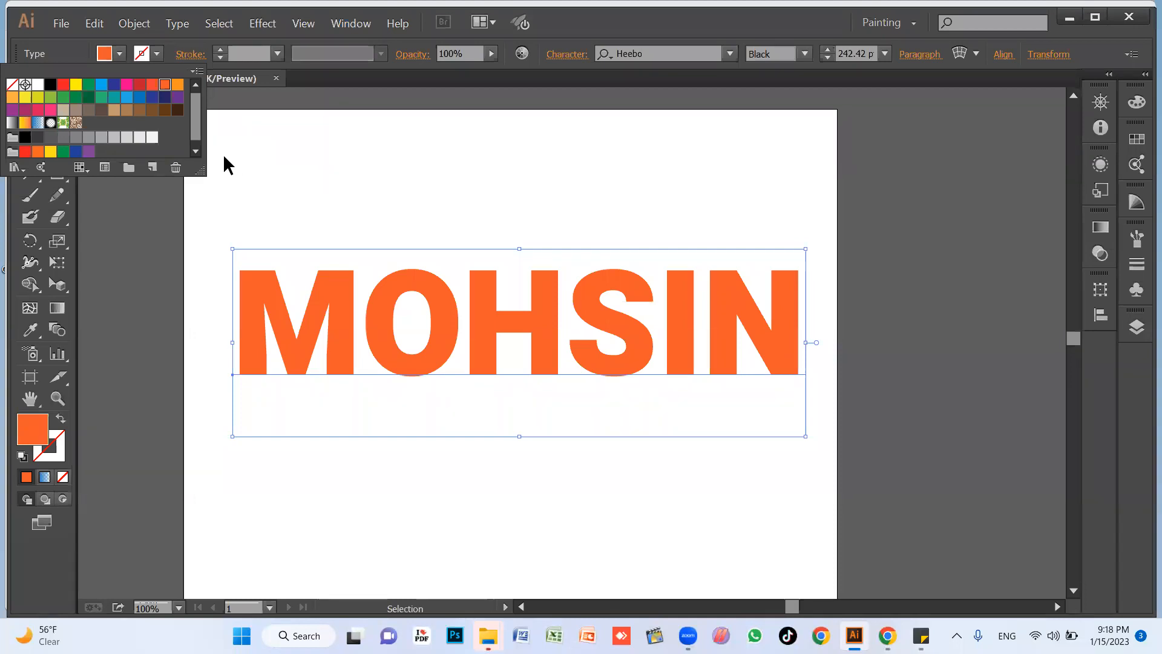
pyautogui.moveTo(432, 339); pyautogui.dragTo(434, 261)
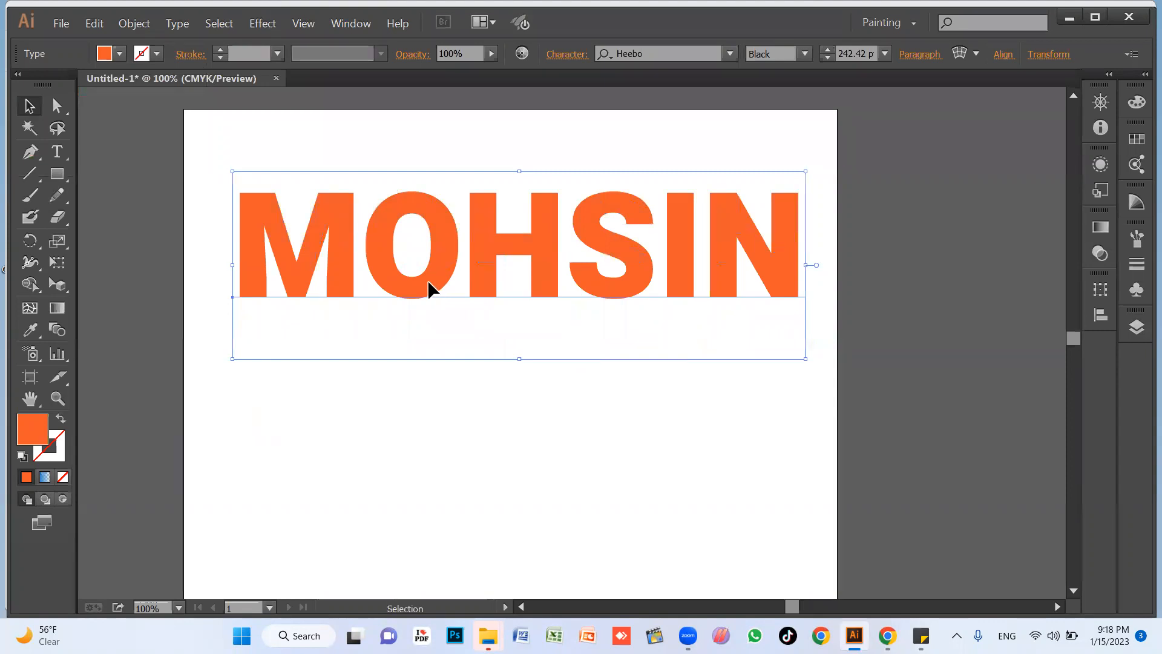
# Convert the name text to outlines with Create Outlines and ungroup it into separate letters.
pyautogui.hotkey('ctrl', 'shift', 'a')
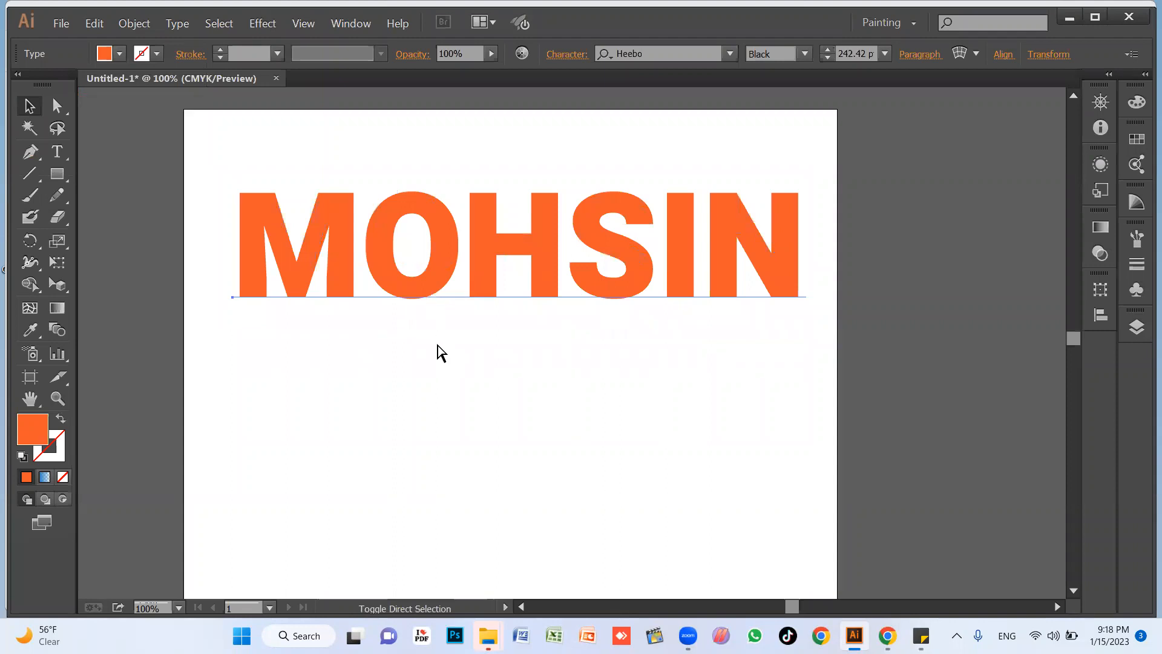
pyautogui.hotkey('ctrl', 'shift', 'o')
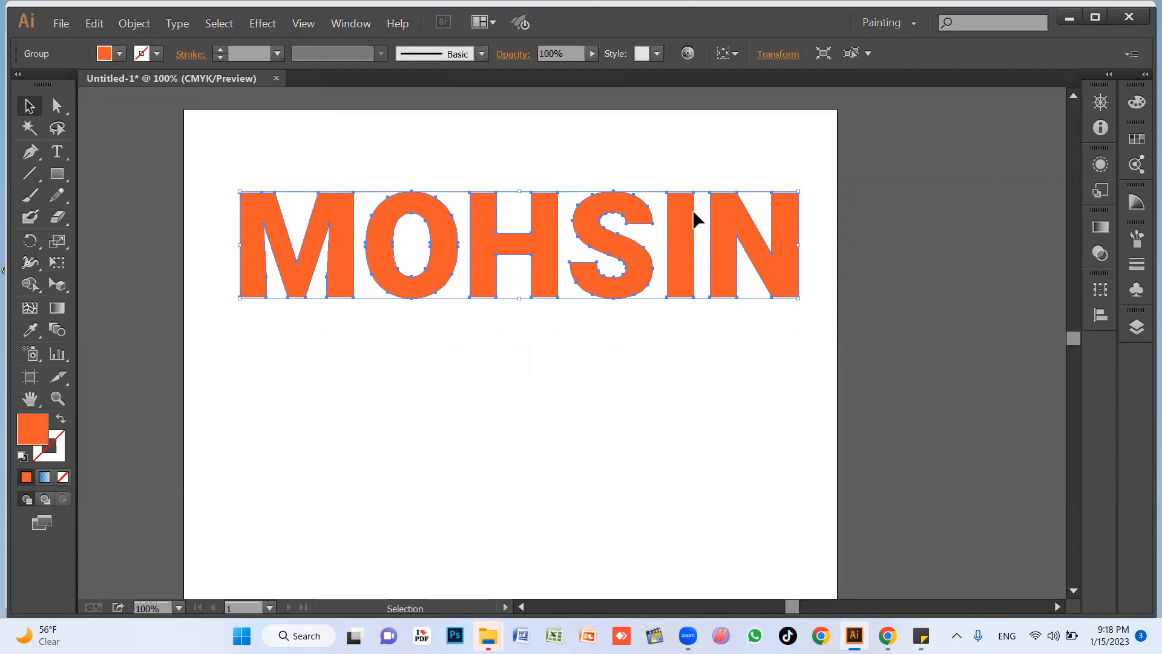
pyautogui.click(630, 293)
pyautogui.click(551, 287)
pyautogui.rightClick(482, 246)
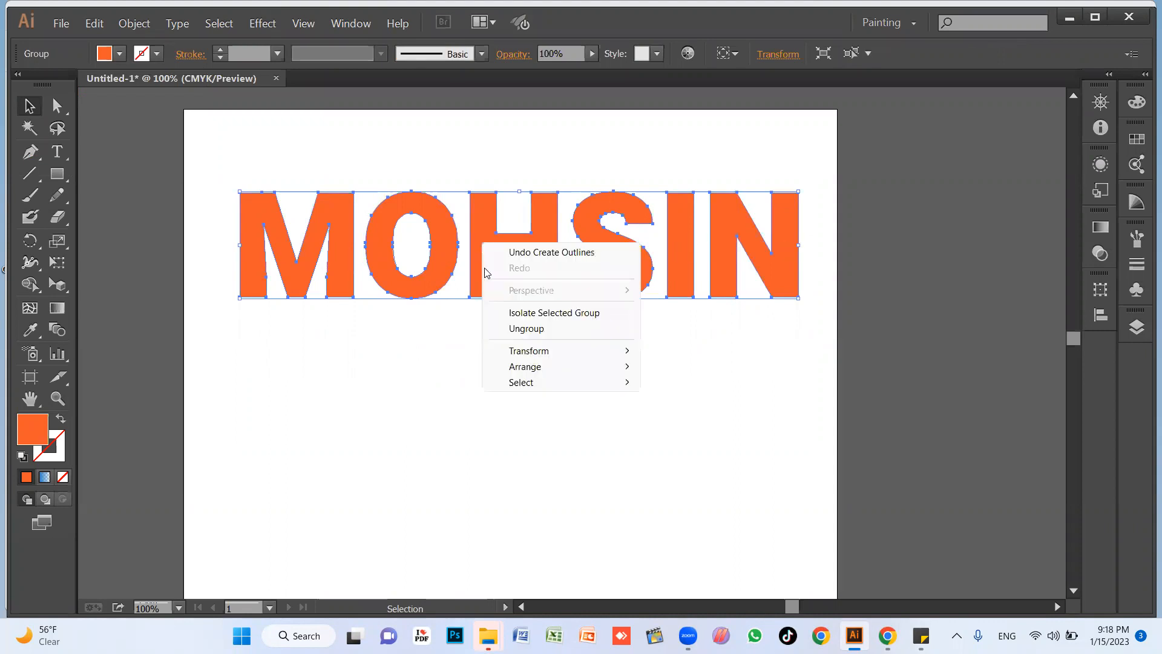
pyautogui.click(524, 332)
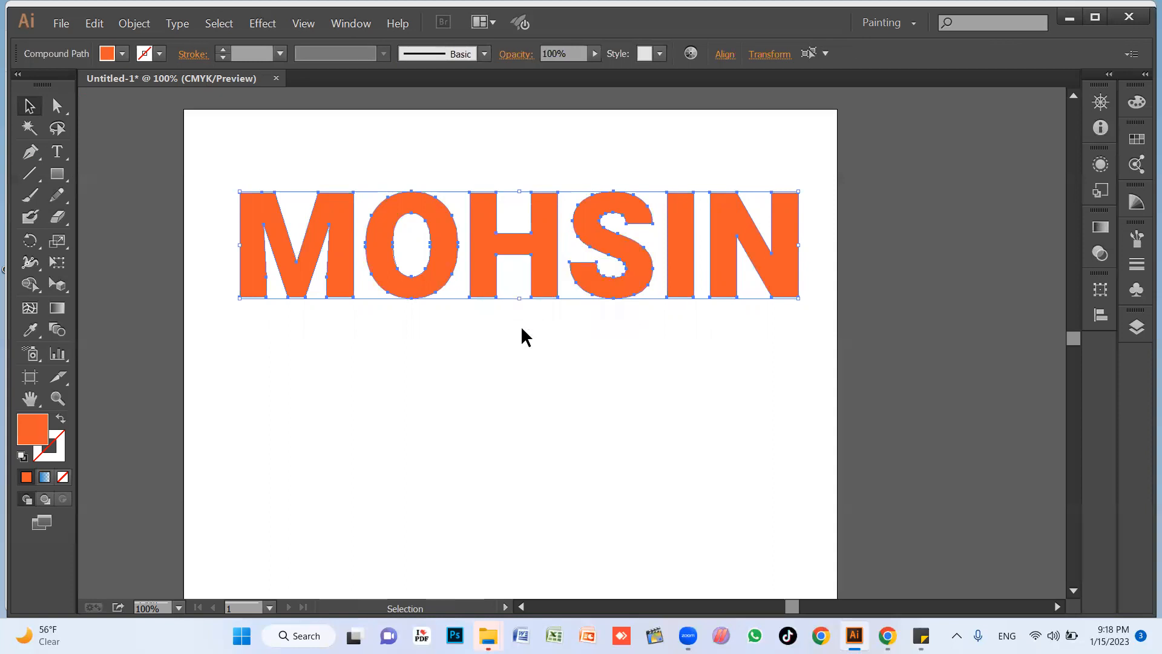
# Enlarge the first letter of the name down and outward to about 252 by 231 px.
pyautogui.click(488, 354)
pyautogui.click(483, 273)
pyautogui.click(416, 282)
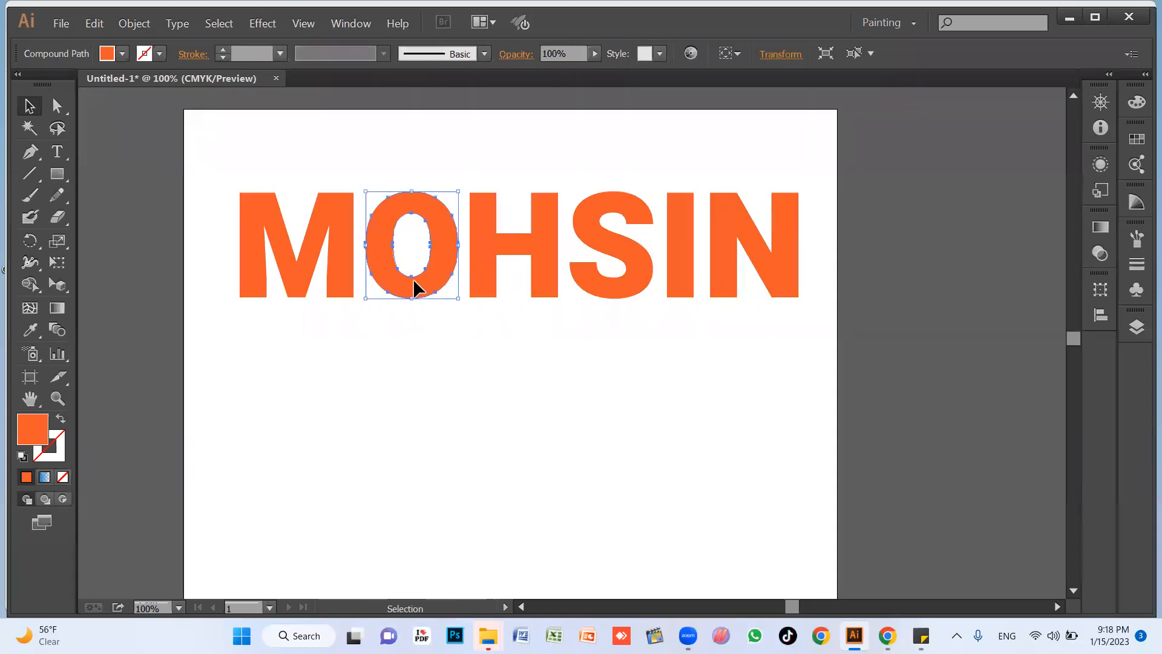
pyautogui.click(339, 283)
pyautogui.moveTo(240, 298); pyautogui.dragTo(201, 349)
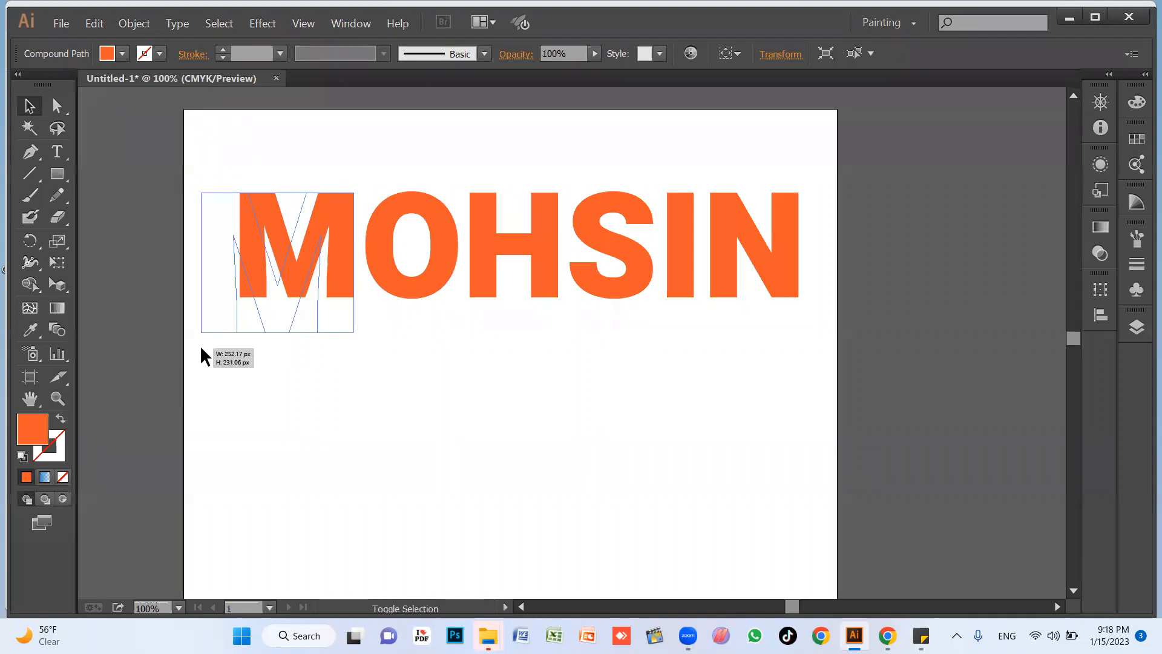
# Stretch the third and fifth letters downward, level with the enlarged first letter's lower edge.
pyautogui.click(391, 303)
pyautogui.click(492, 294)
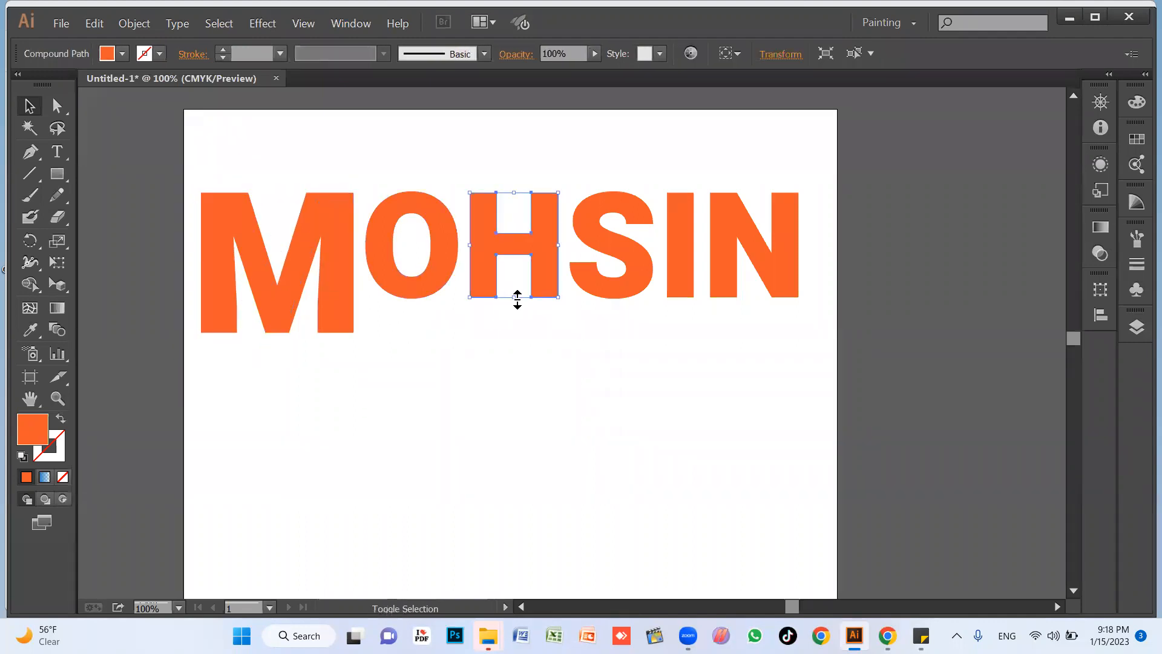
pyautogui.click(510, 296)
pyautogui.click(543, 294)
pyautogui.moveTo(514, 320); pyautogui.dragTo(515, 335)
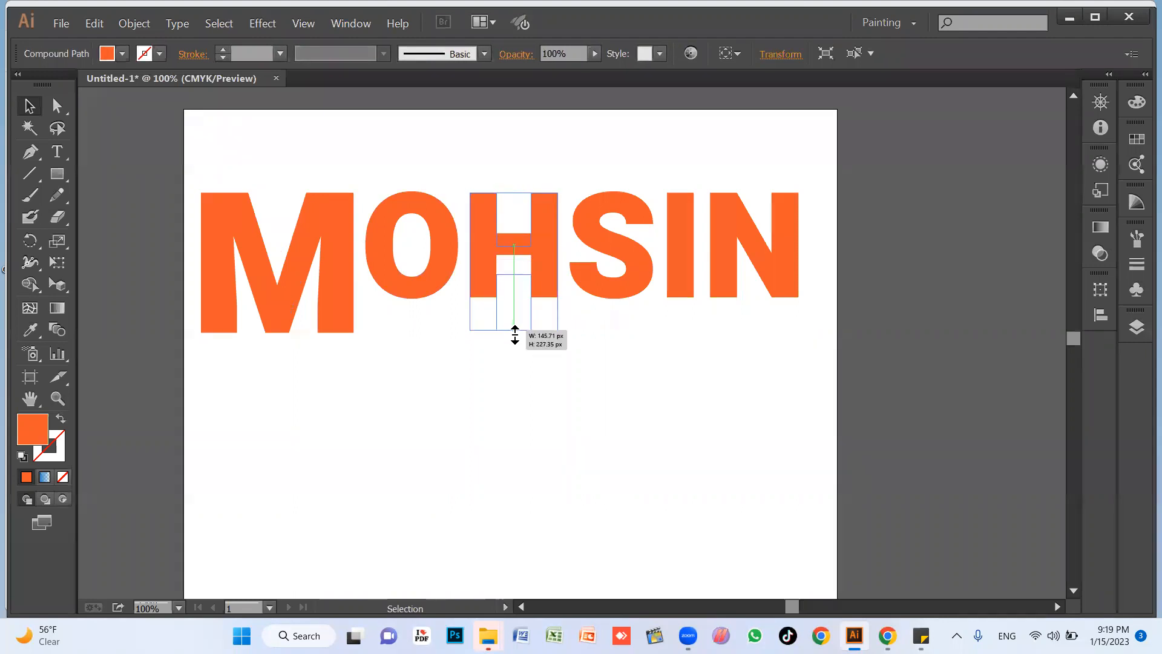
pyautogui.click(626, 288)
pyautogui.click(680, 285)
pyautogui.moveTo(683, 299); pyautogui.dragTo(683, 332)
pyautogui.click(762, 244)
pyautogui.click(686, 385)
pyautogui.click(435, 279)
pyautogui.click(459, 385)
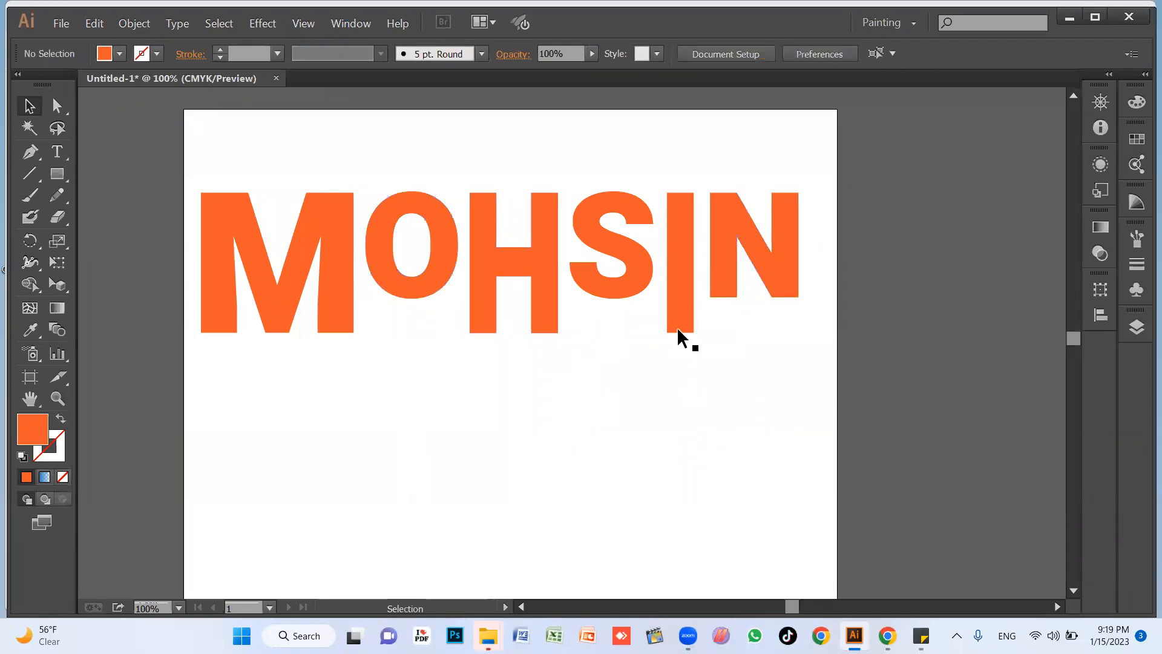
# Reshape the third letter's two legs by moving their inner lower anchor points upward and inward with Direct Selection.
pyautogui.click(542, 293)
pyautogui.click(564, 368)
pyautogui.press('z')
pyautogui.moveTo(227, 248); pyautogui.dragTo(743, 426)
pyautogui.press('v')
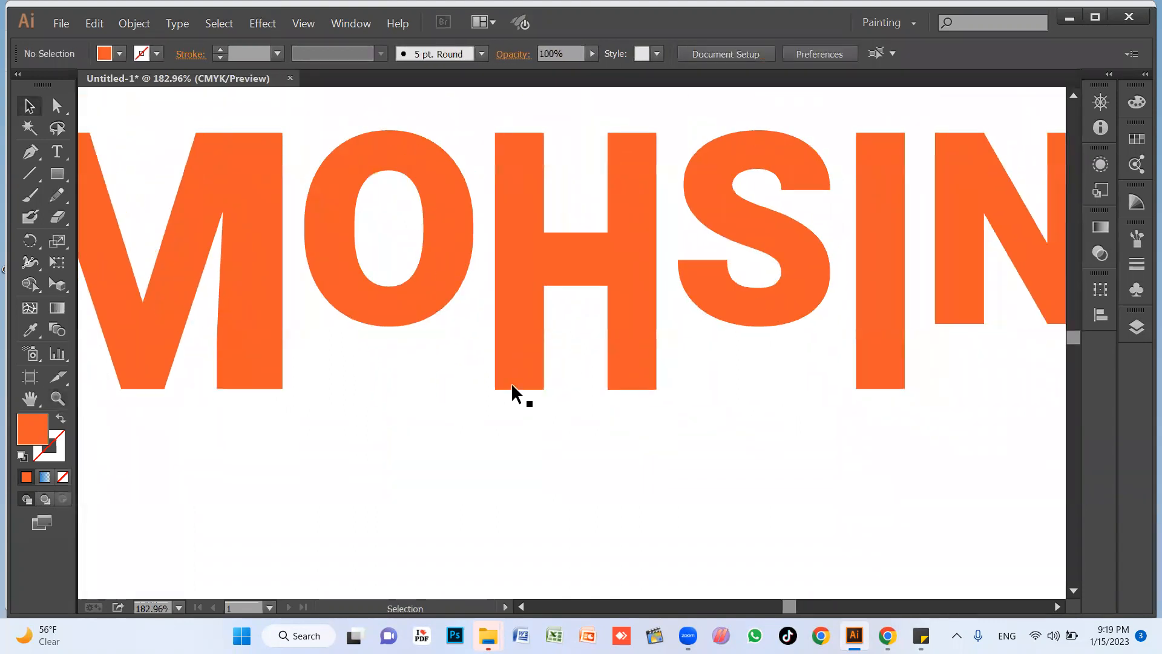
pyautogui.click(634, 326)
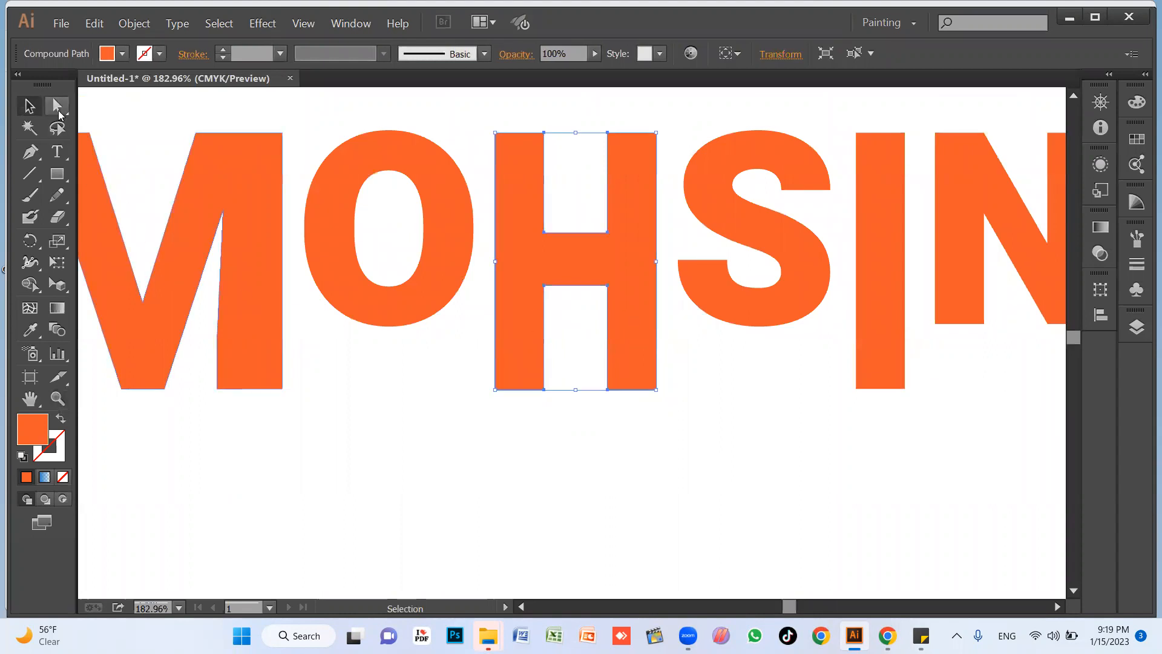
pyautogui.click(57, 109)
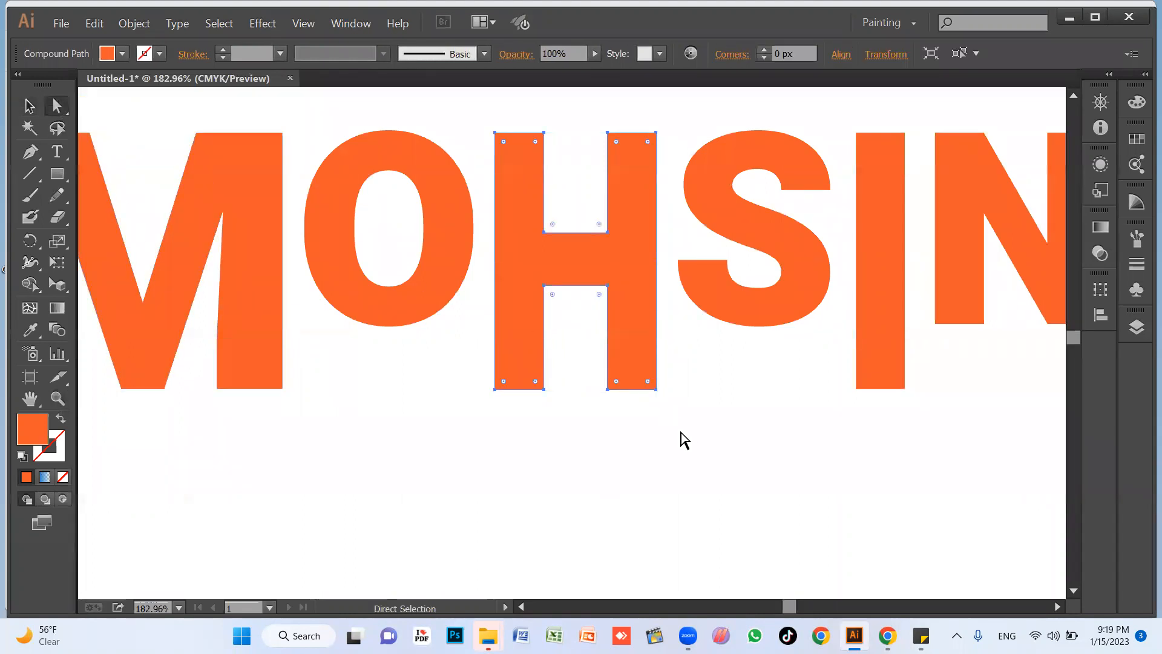
pyautogui.moveTo(544, 390); pyautogui.dragTo(530, 354)
pyautogui.click(648, 423)
pyautogui.click(619, 371)
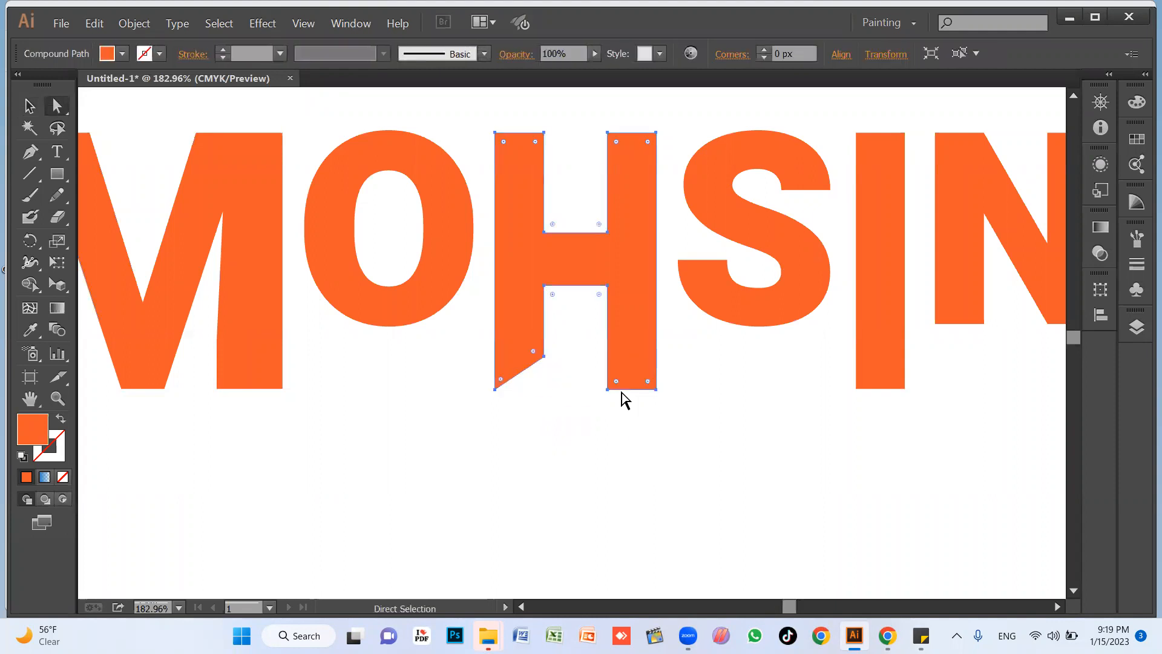
pyautogui.click(607, 390)
pyautogui.moveTo(607, 390); pyautogui.dragTo(552, 357)
pyautogui.click(712, 437)
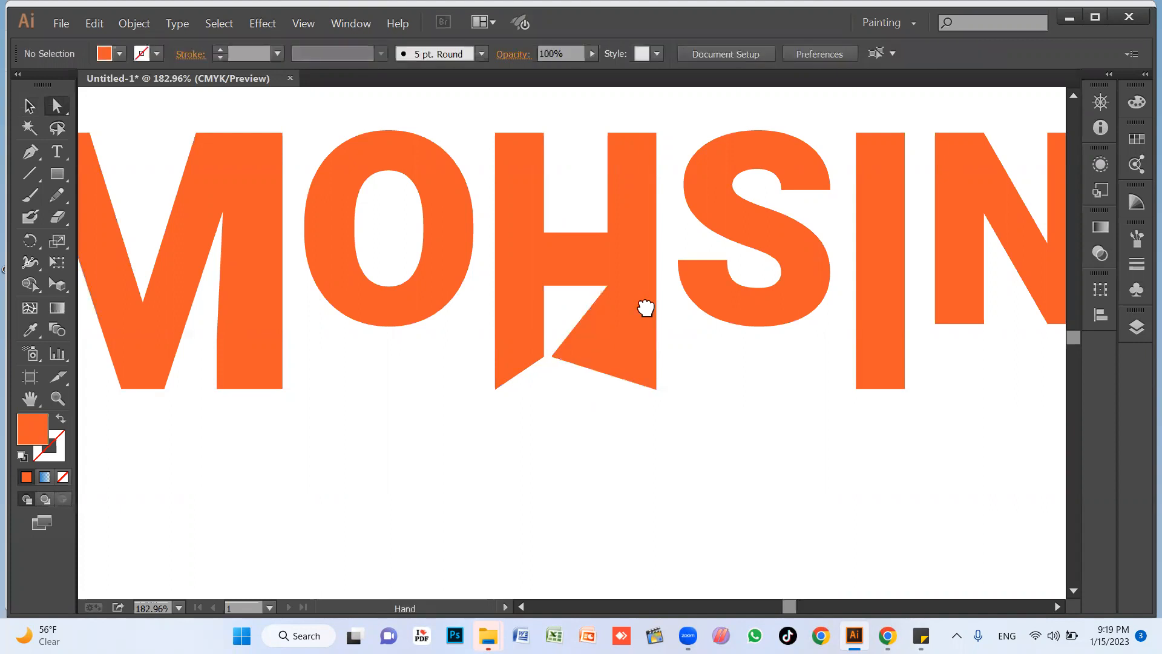
# Move the inner anchor point of the fourth letter's upper end to about X 749.7 px, Y 204.8 px.
pyautogui.moveTo(646, 309); pyautogui.dragTo(581, 403)
pyautogui.moveTo(716, 276); pyautogui.dragTo(668, 264)
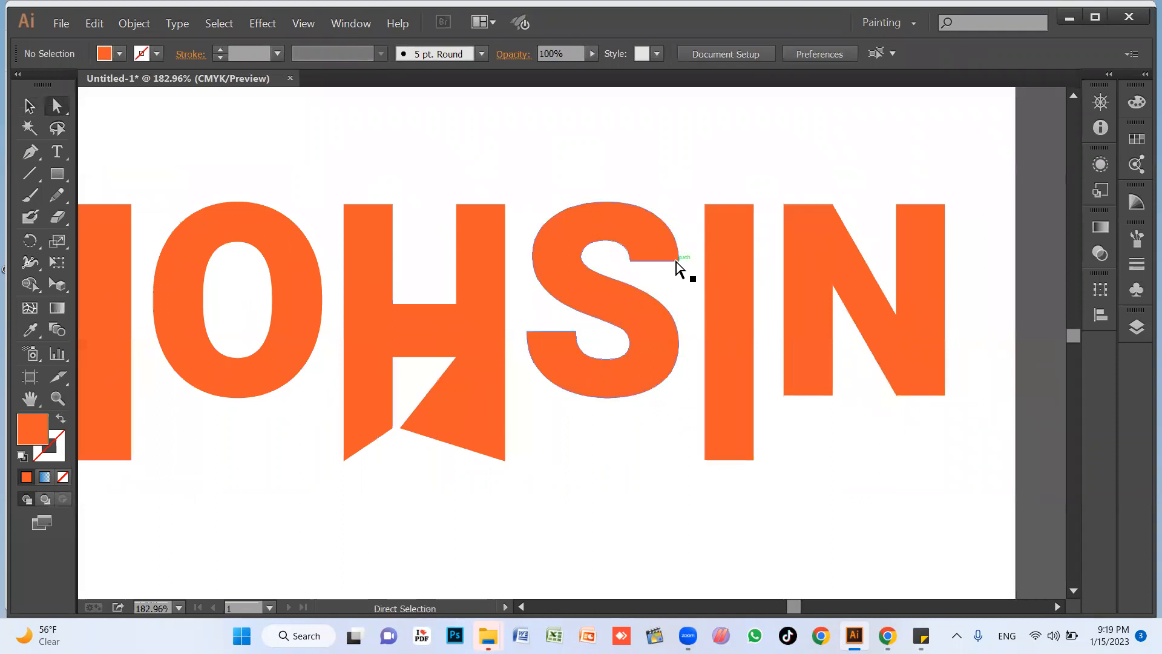
pyautogui.click(630, 261)
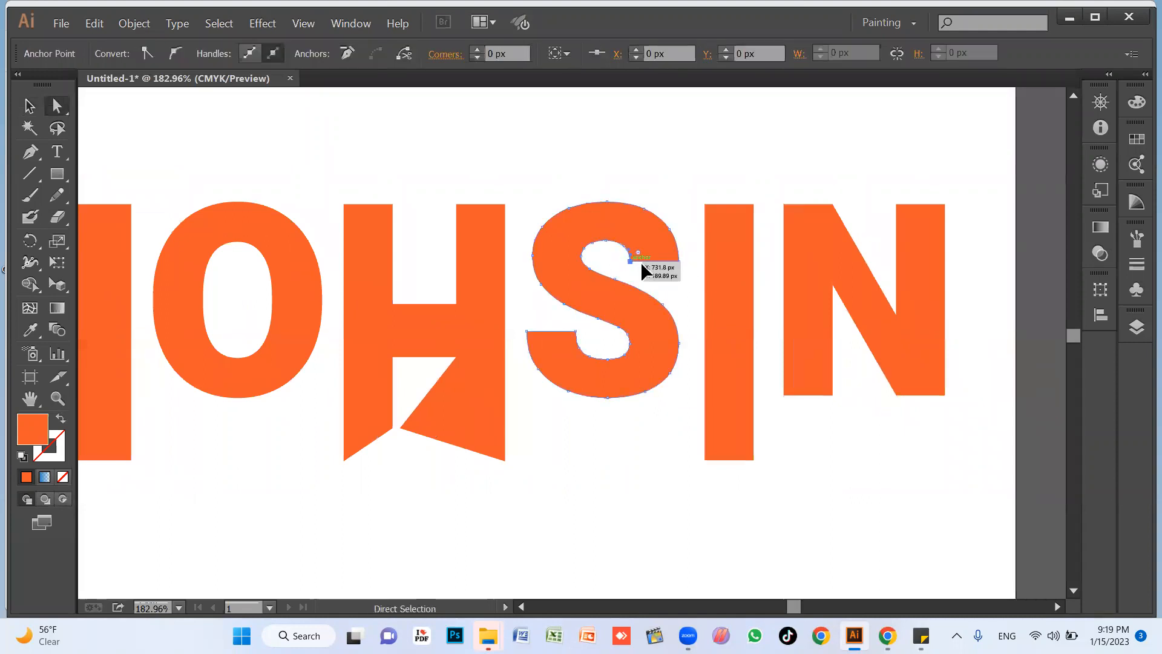
pyautogui.moveTo(653, 278); pyautogui.dragTo(650, 277)
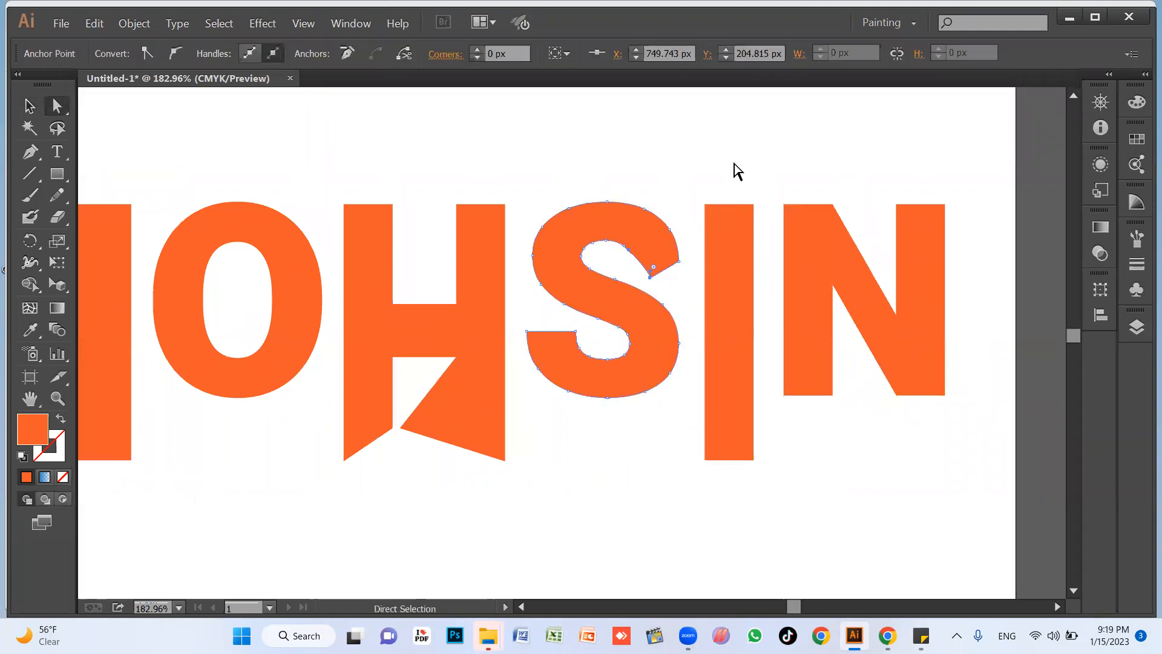
# Round the fifth letter's corners to about 21.96 px and round the lower end of the last letter's first leg.
pyautogui.click(716, 218)
pyautogui.moveTo(717, 228); pyautogui.dragTo(725, 321)
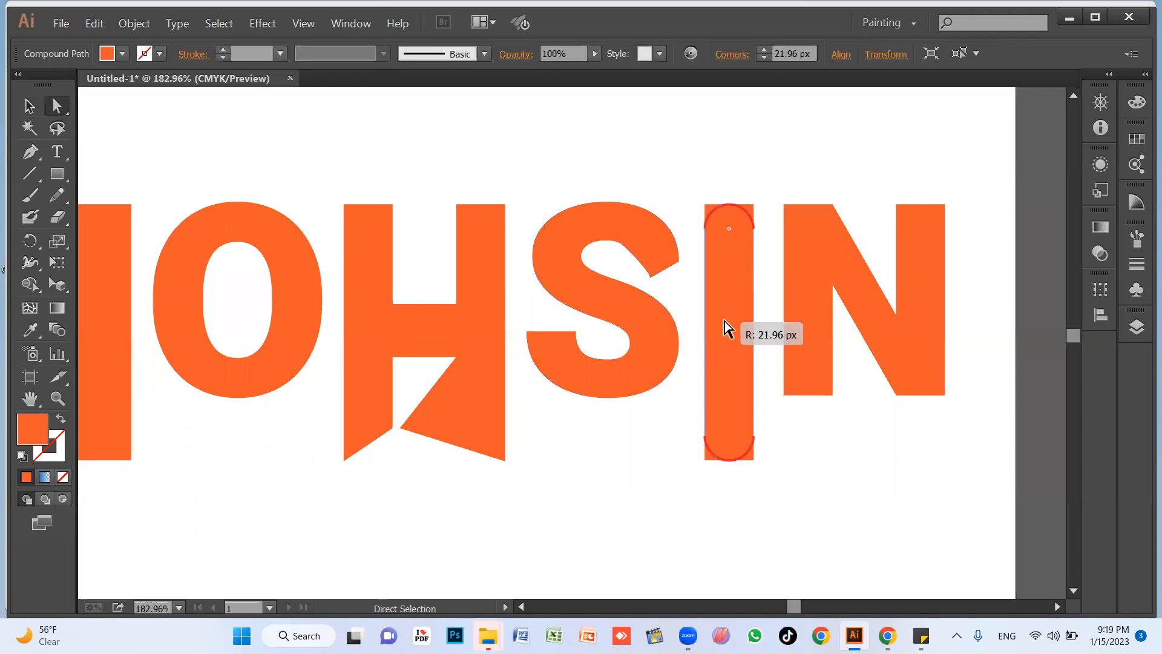
pyautogui.click(822, 274)
pyautogui.moveTo(777, 411); pyautogui.dragTo(815, 298)
pyautogui.click(845, 475)
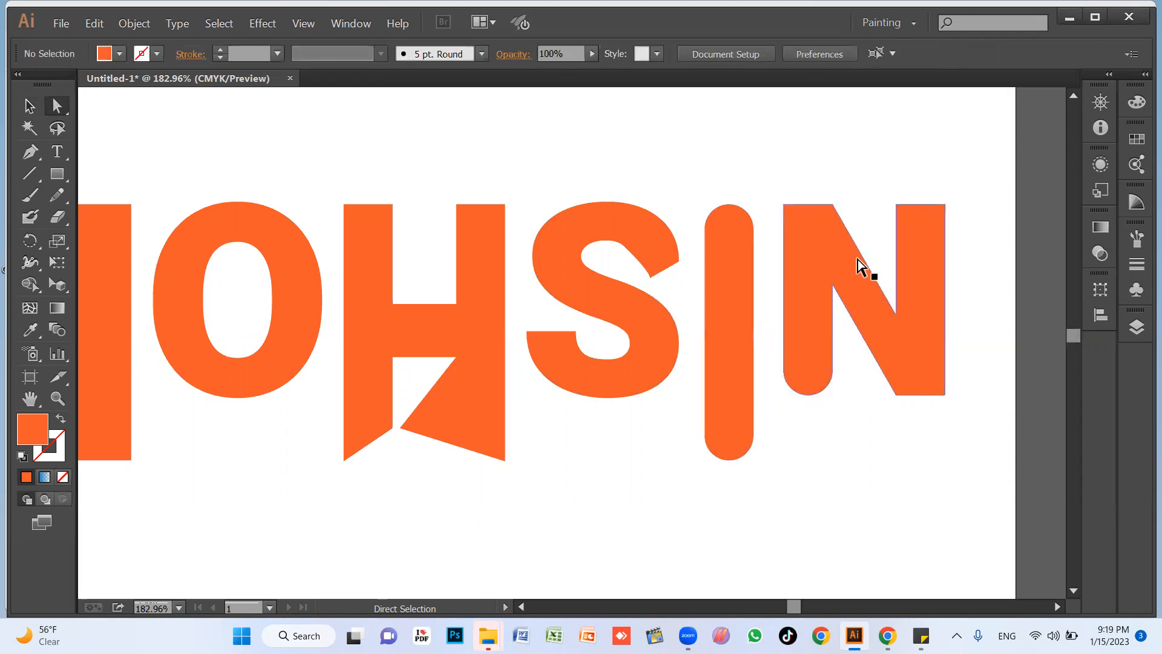
pyautogui.press('v')
pyautogui.click(752, 391)
pyautogui.click(643, 232)
pyautogui.click(490, 193)
pyautogui.click(475, 237)
pyautogui.press('space')
pyautogui.moveTo(424, 281); pyautogui.dragTo(797, 279)
pyautogui.press('a')
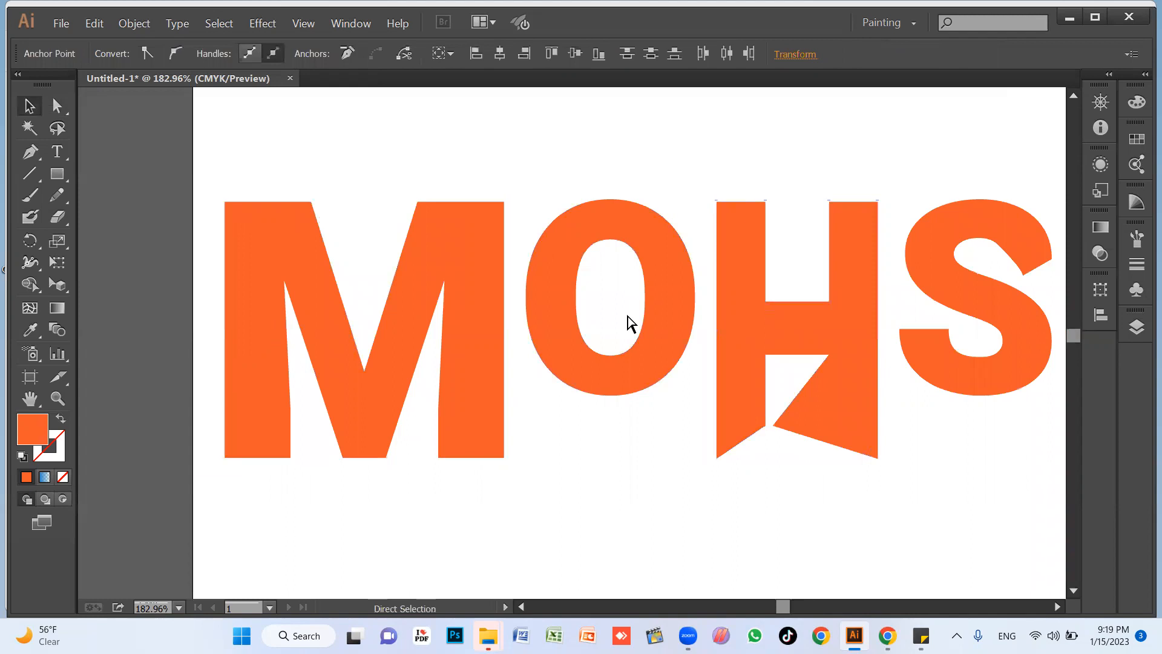
# Undo the letter reshaping, the ungrouping and the outline conversion, back to the editable name text.
pyautogui.hotkey('ctrl', '-')
pyautogui.hotkey('ctrl', '-')
pyautogui.hotkey('ctrl', '-')
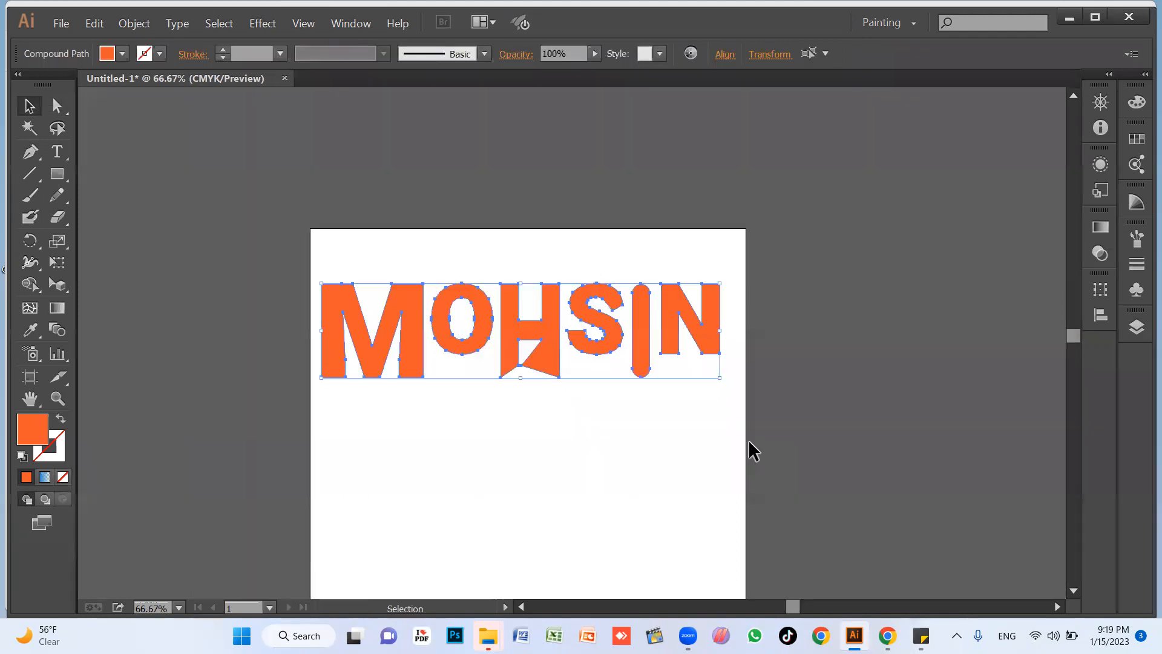
pyautogui.hotkey('ctrl', 'z')
pyautogui.hotkey('ctrl', 'z')
pyautogui.hotkey('ctrl', 'z')
pyautogui.hotkey('ctrl', 'z')
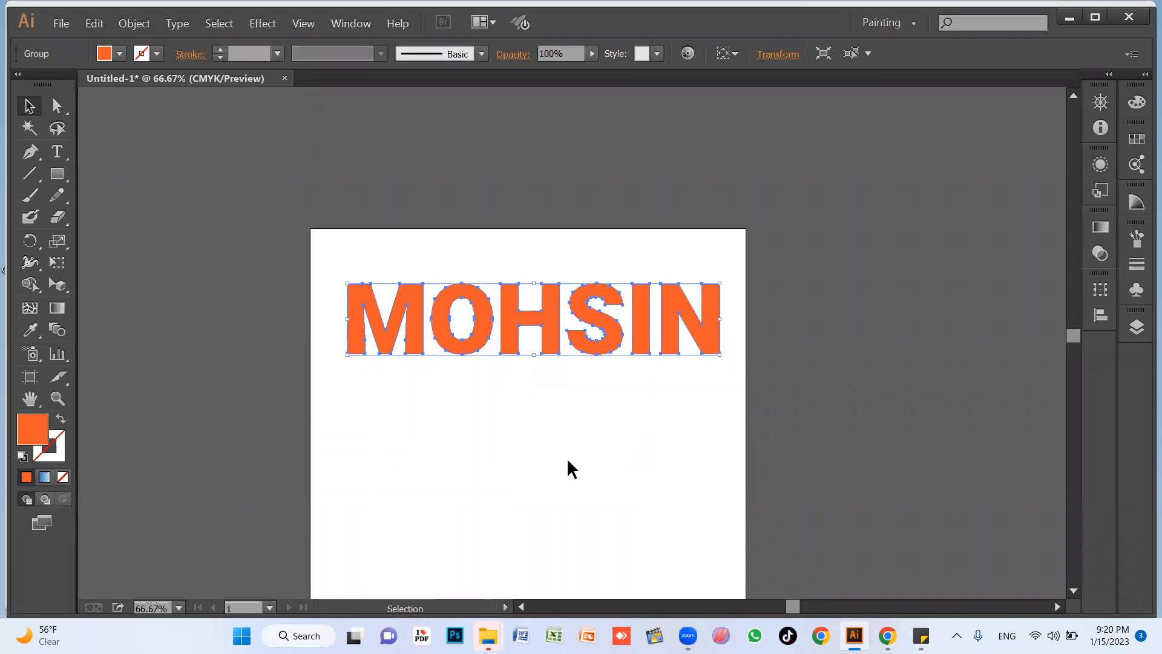
pyautogui.hotkey('ctrl', 'z')
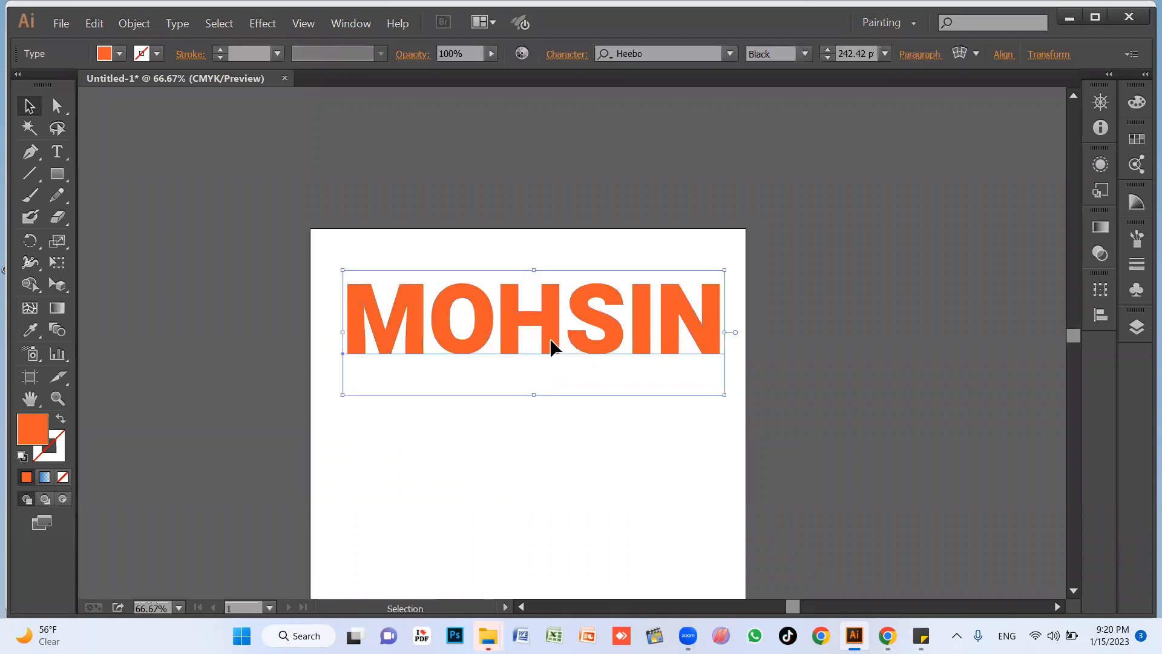
# Expand the name text into shapes with both Object and Fill enabled.
pyautogui.doubleClick(549, 339)
pyautogui.hotkey('ctrl', 'a')
pyautogui.press('Escape')
pyautogui.click(133, 25)
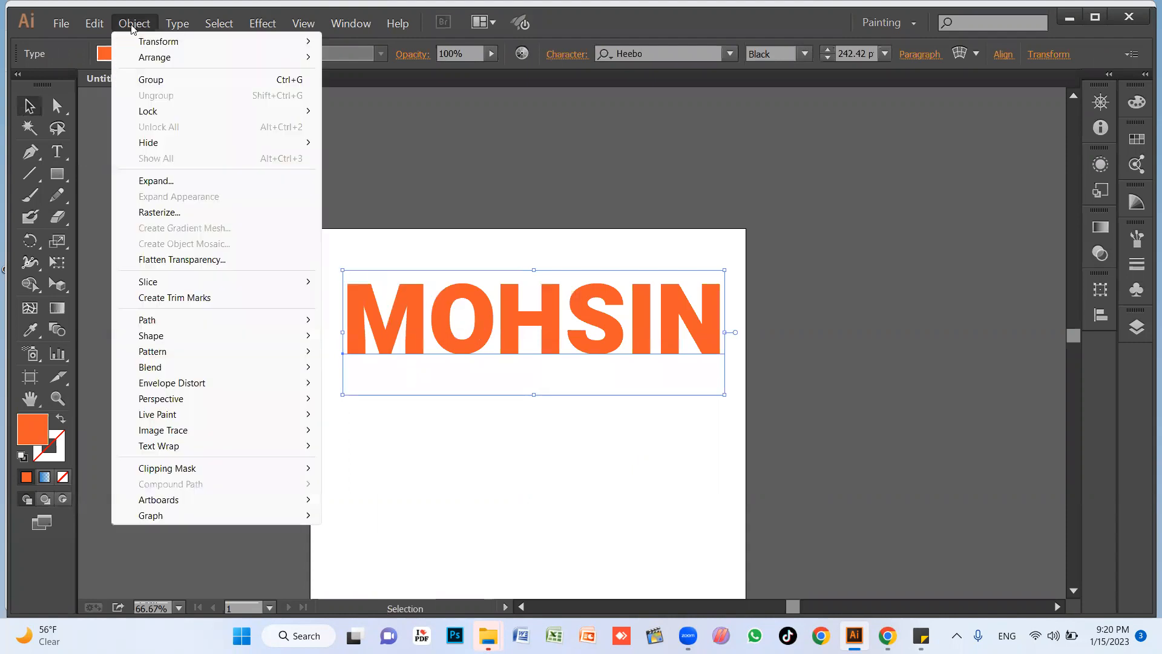
pyautogui.click(159, 183)
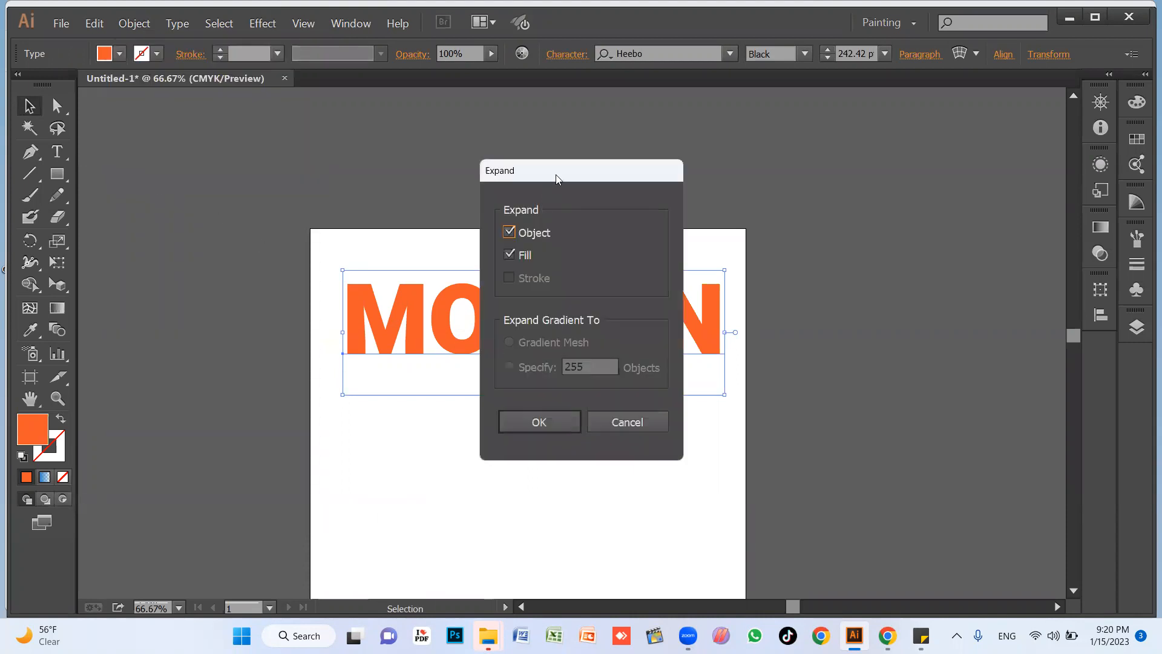
pyautogui.moveTo(556, 176); pyautogui.dragTo(226, 145)
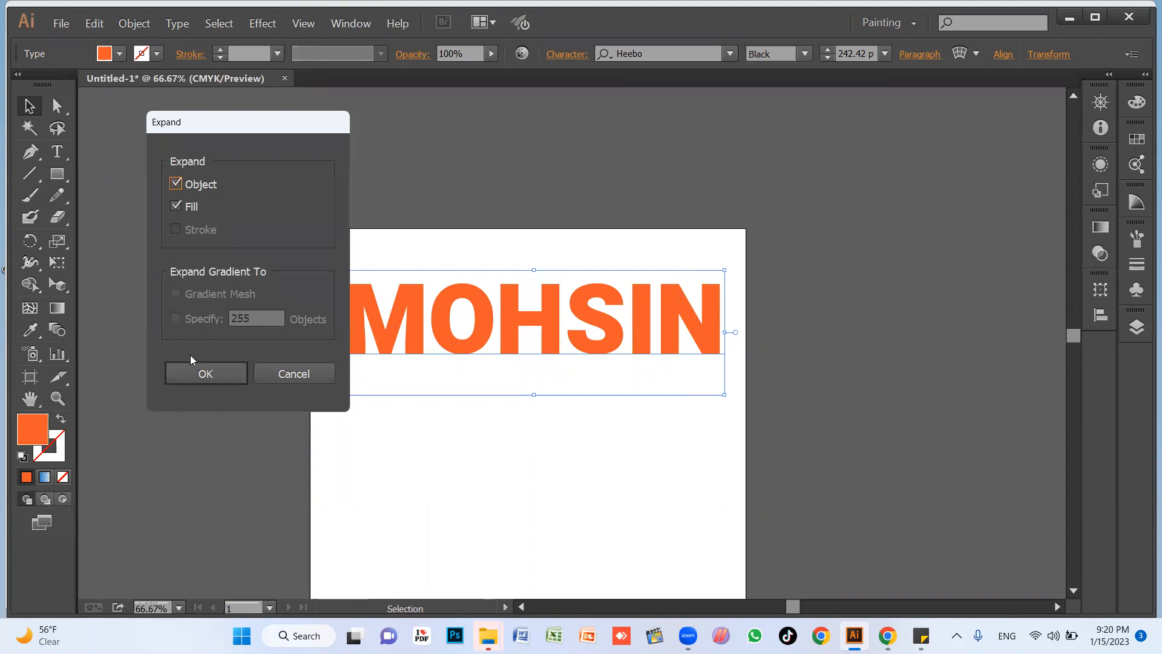
pyautogui.click(206, 377)
pyautogui.click(494, 457)
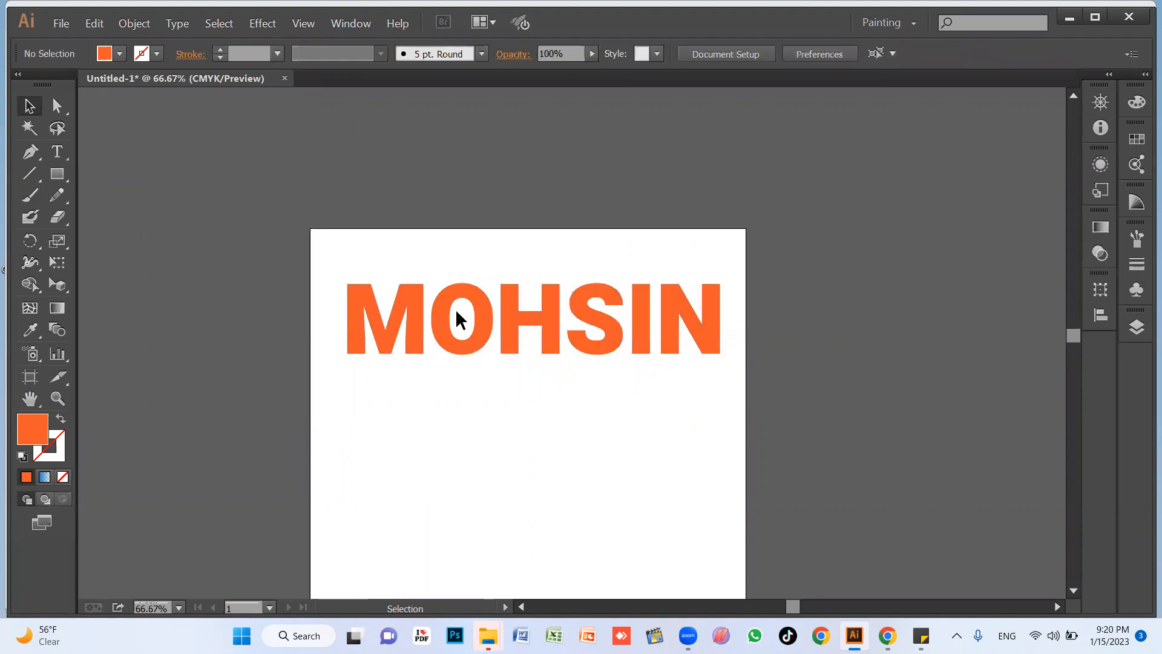
# Ungroup the expanded name and select its second letter on its own.
pyautogui.click(445, 334)
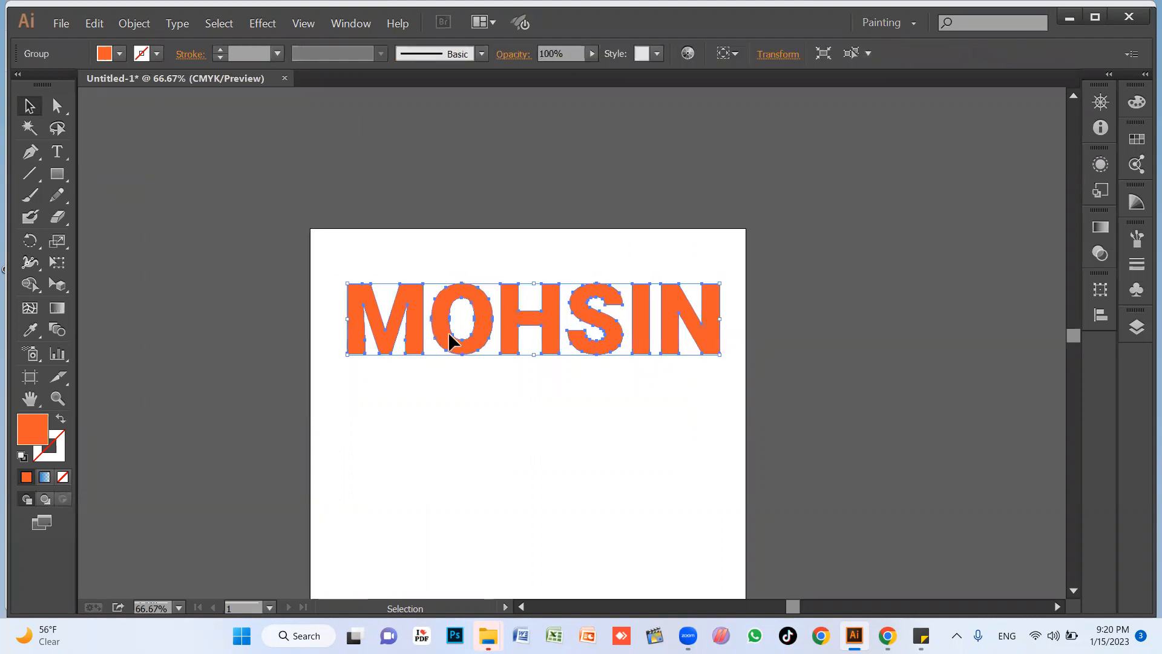
pyautogui.rightClick(448, 334)
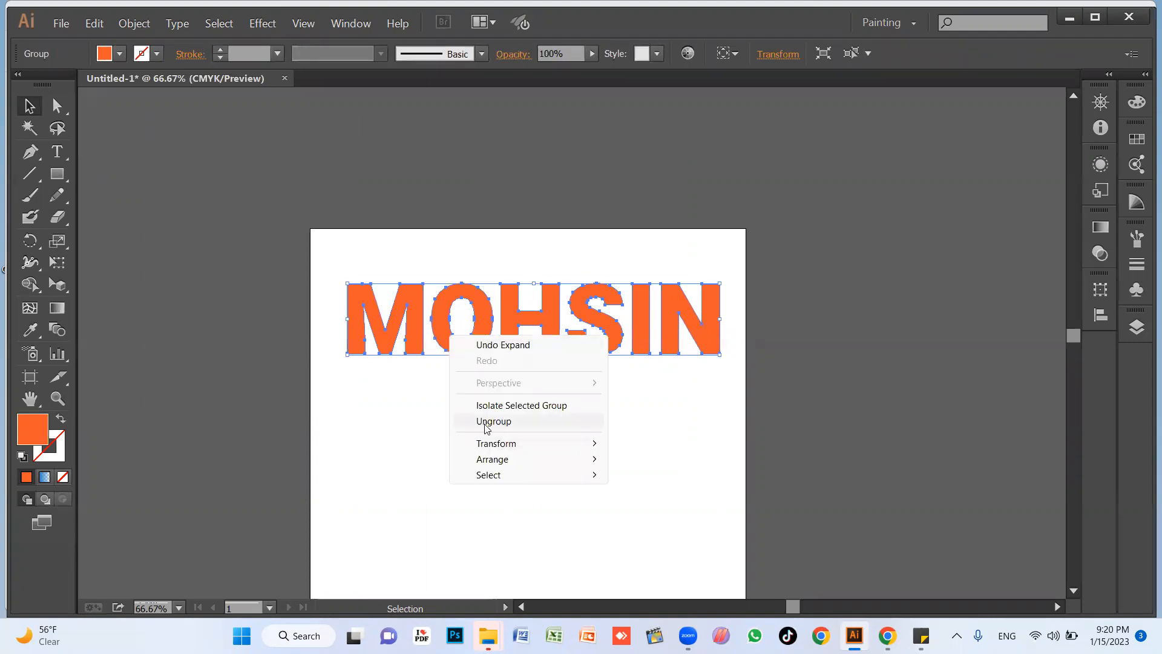
pyautogui.click(664, 421)
pyautogui.click(466, 350)
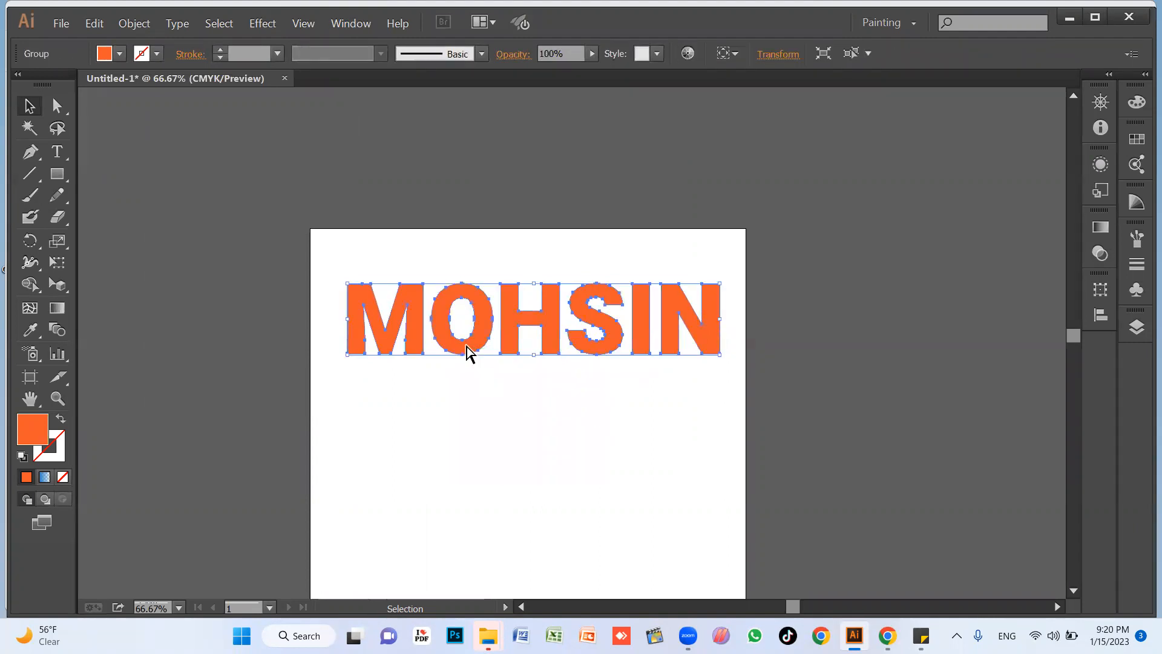
pyautogui.hotkey('ctrl', 'shift', 'g')
pyautogui.click(583, 412)
pyautogui.click(484, 350)
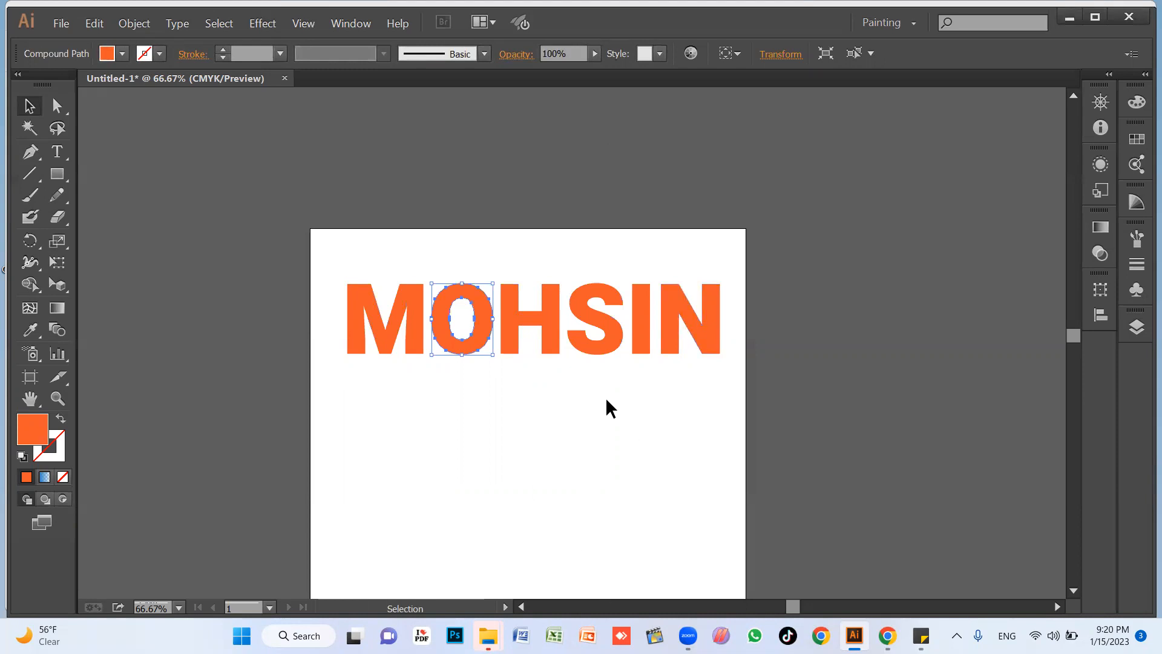
# Select all the expanded letters of the name and delete them from the artboard.
pyautogui.moveTo(346, 388); pyautogui.dragTo(741, 236)
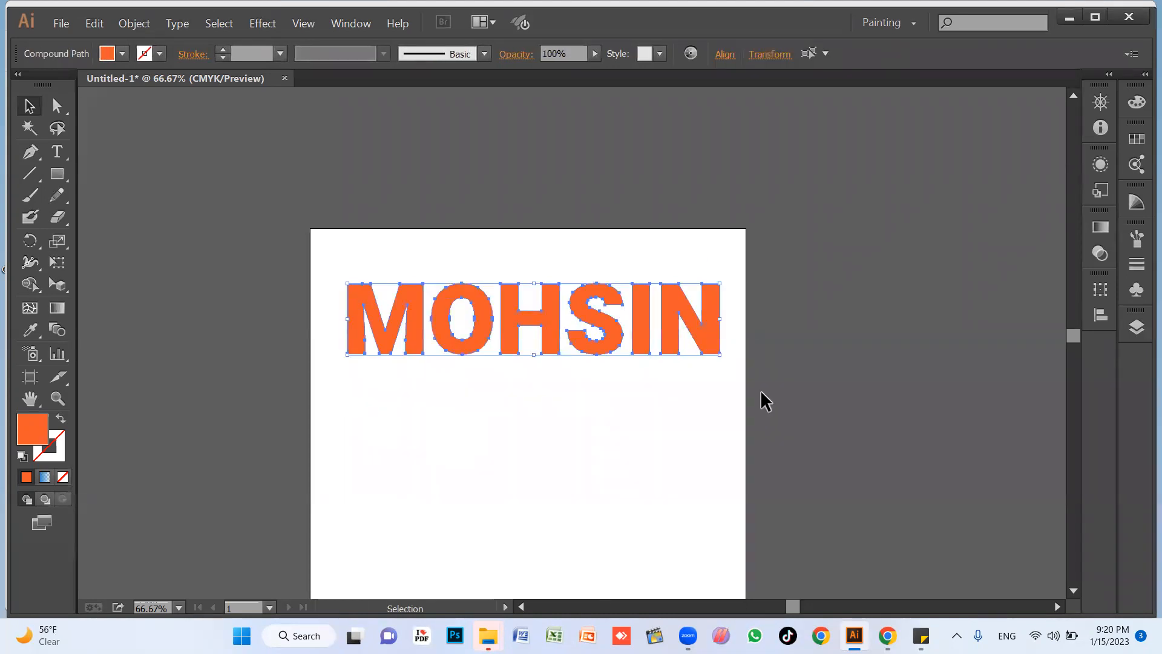
pyautogui.click(642, 405)
pyautogui.press('z')
pyautogui.moveTo(252, 224); pyautogui.dragTo(894, 491)
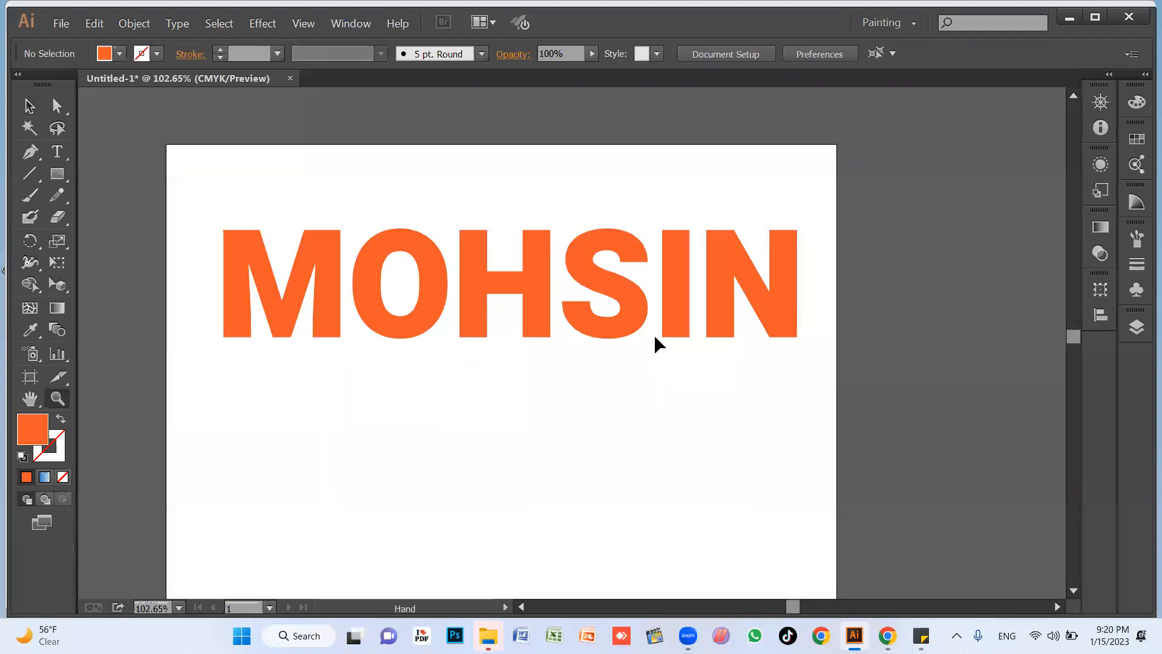
pyautogui.moveTo(615, 288); pyautogui.dragTo(673, 296)
pyautogui.press('v')
pyautogui.moveTo(303, 393); pyautogui.dragTo(875, 253)
pyautogui.press('Delete')
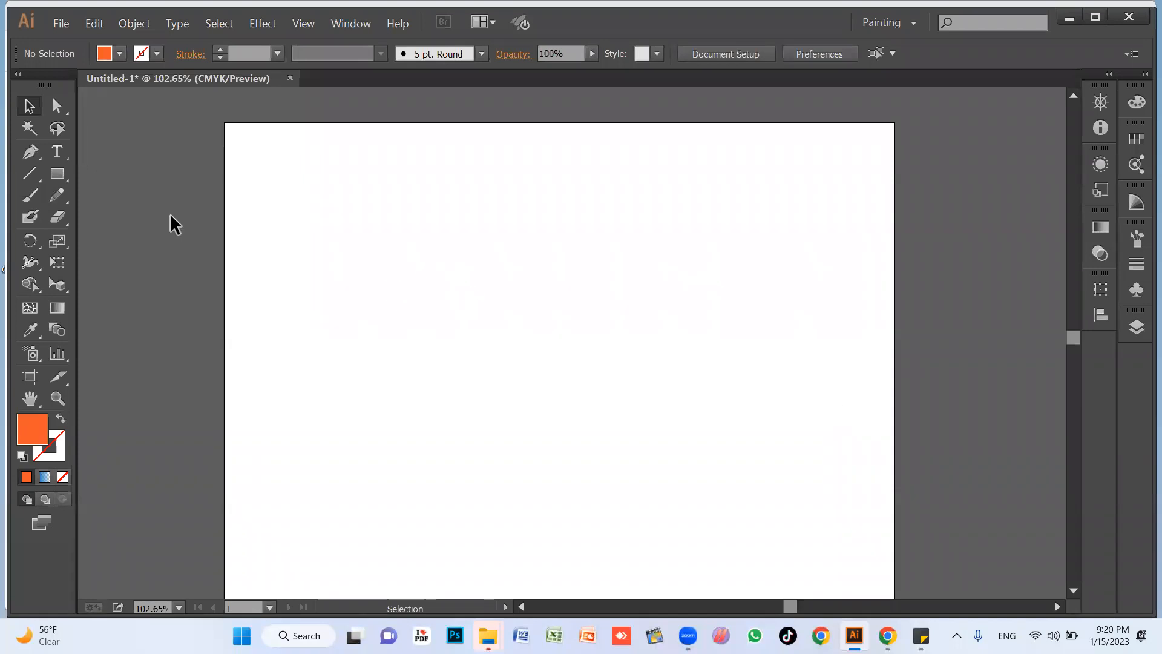
pyautogui.doubleClick(675, 16)
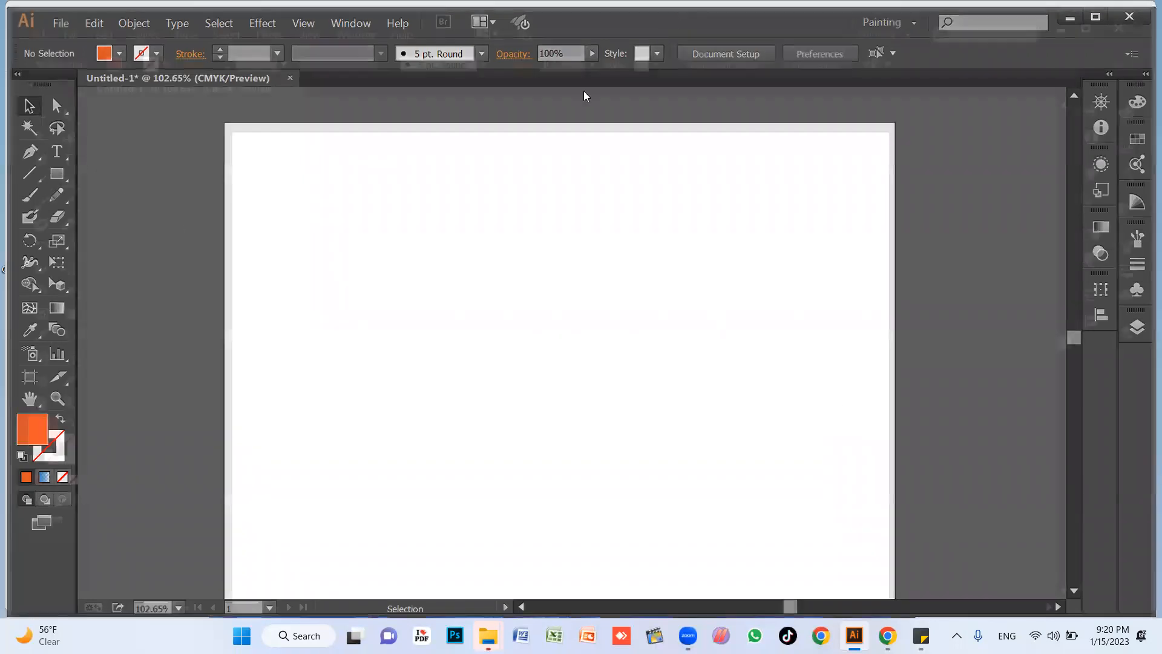
# Draw an orange circle about 245 px wide with the Ellipse tool and place it in the artboard's upper-left area.
pyautogui.press('space')
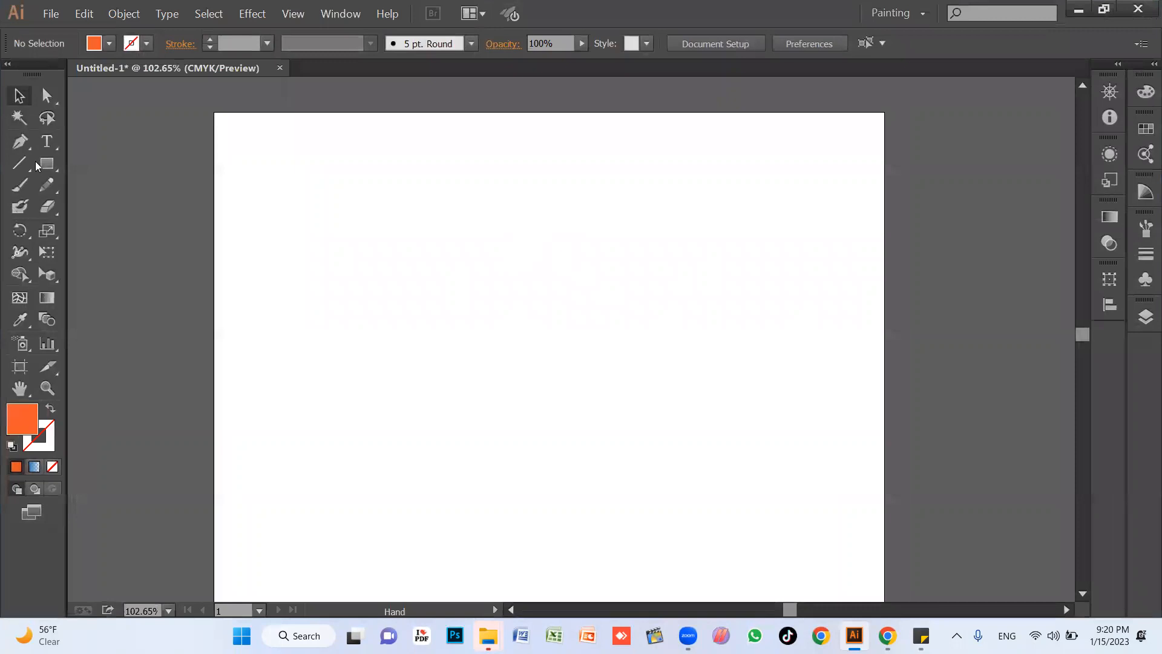
pyautogui.moveTo(534, 337); pyautogui.dragTo(548, 325)
pyautogui.moveTo(47, 164); pyautogui.dragTo(157, 212)
pyautogui.moveTo(325, 176); pyautogui.dragTo(462, 338)
pyautogui.press('v')
pyautogui.moveTo(440, 287); pyautogui.dragTo(396, 272)
pyautogui.click(426, 340)
# Draw an orange rounded rectangle beside the circle, about as large as the circle, and deselect it.
pyautogui.moveTo(49, 166); pyautogui.dragTo(153, 188)
pyautogui.moveTo(519, 162); pyautogui.dragTo(677, 308)
pyautogui.click(19, 95)
pyautogui.click(103, 200)
# Draw an orange five-pointed star below and to the right of the rounded rectangle, and deselect it.
pyautogui.moveTo(53, 167); pyautogui.dragTo(129, 248)
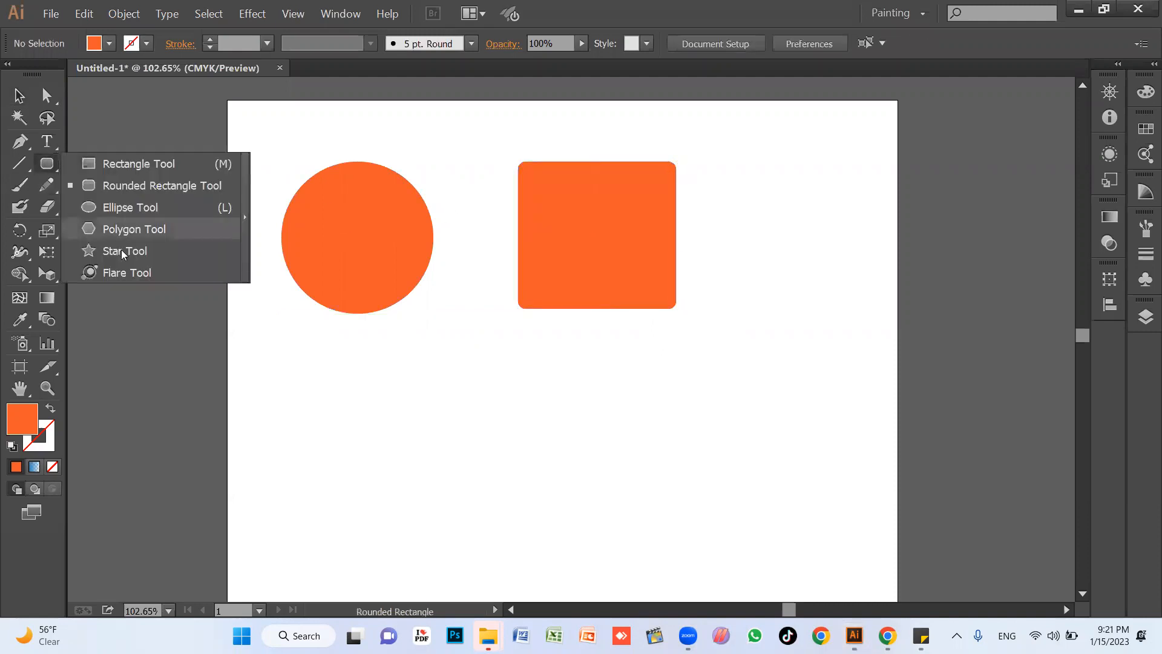
pyautogui.moveTo(474, 469); pyautogui.dragTo(783, 389)
pyautogui.press('v')
pyautogui.click(521, 389)
# Add the text "Adobe" below the circle in Heebo Black and scale it up to about 174 pt.
pyautogui.press('t')
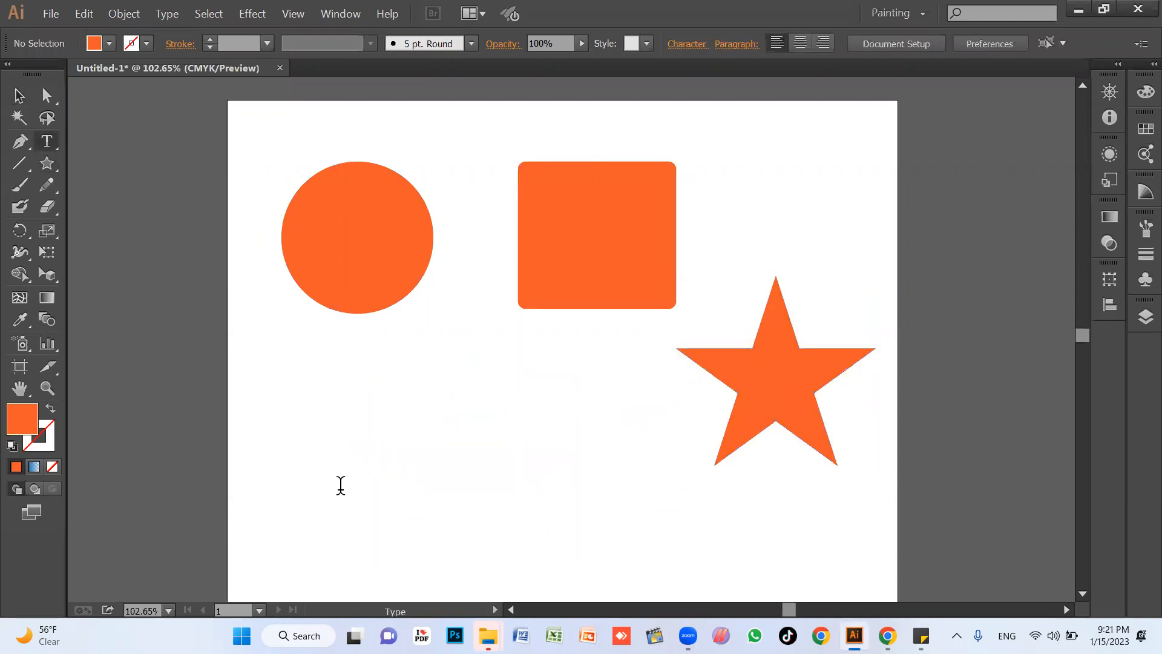
pyautogui.click(300, 484)
pyautogui.hotkey('ctrl', 'shift', '.')
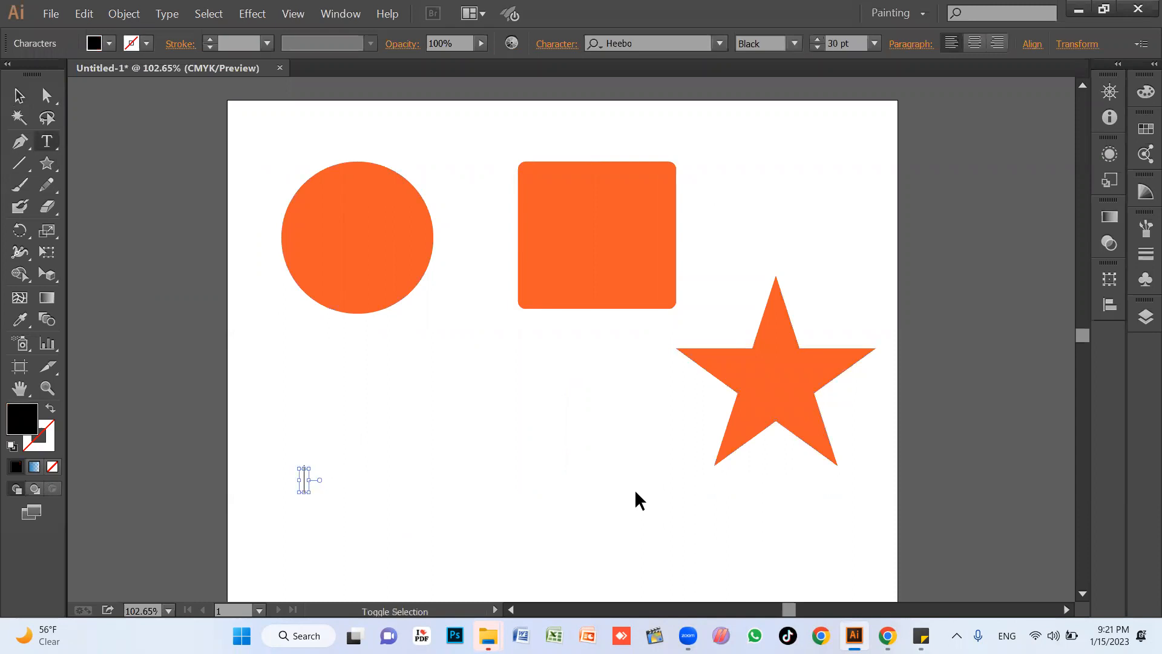
pyautogui.hotkey('ctrl', 'shift', '.')
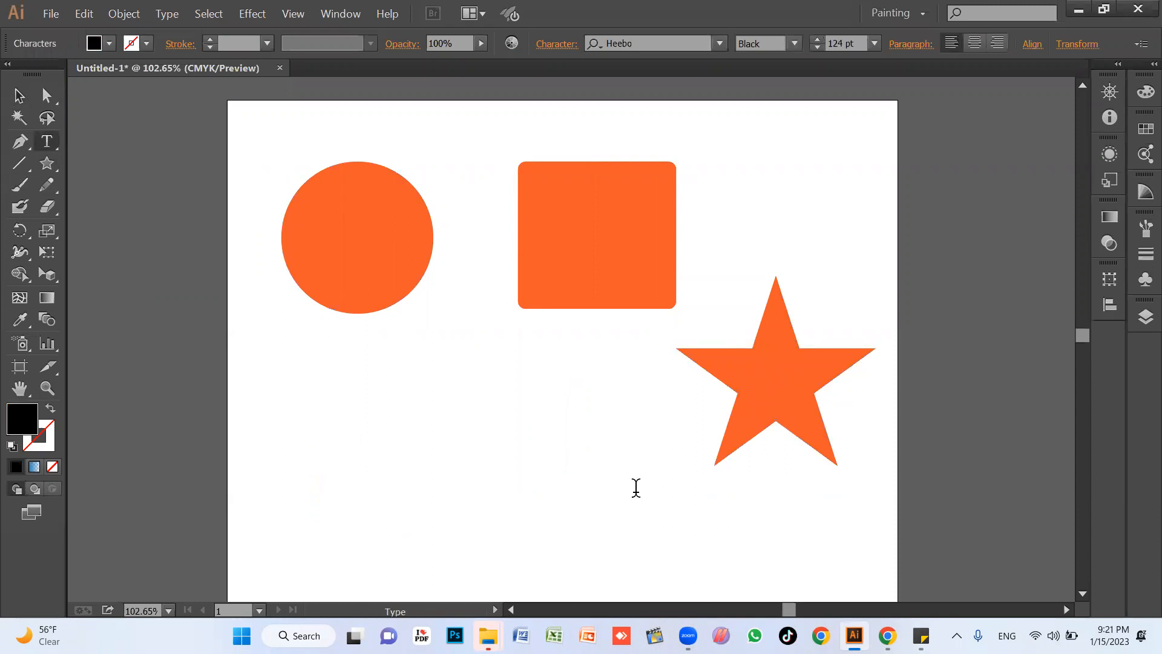
pyautogui.write('Adobe')
pyautogui.press('Escape')
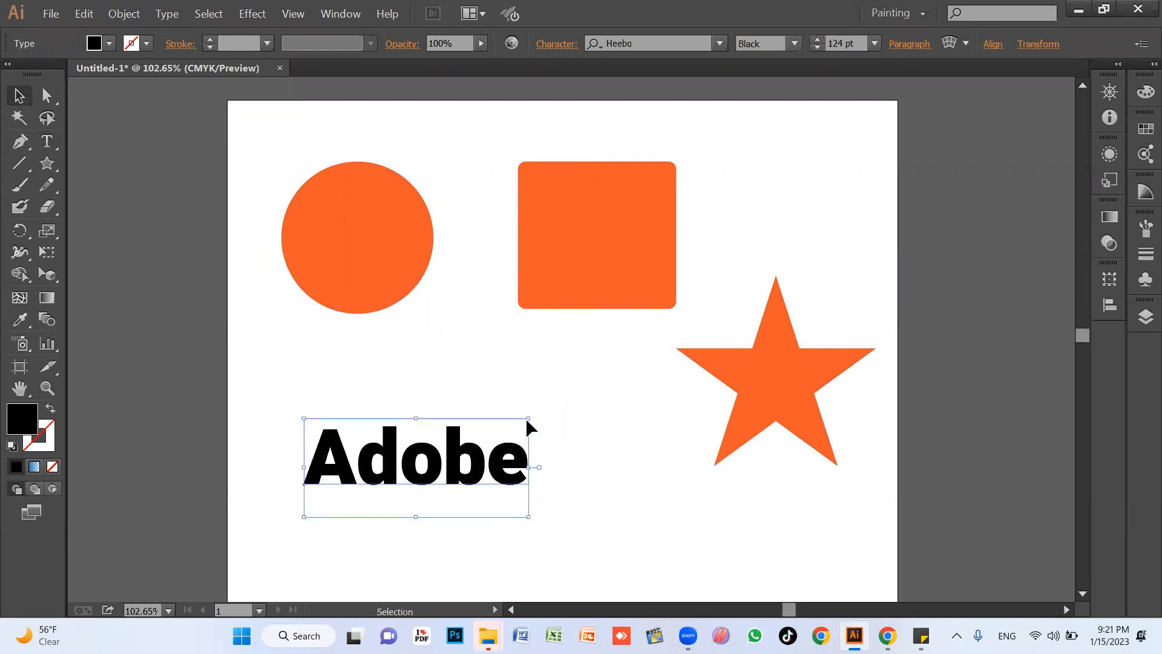
pyautogui.moveTo(528, 418); pyautogui.dragTo(619, 379)
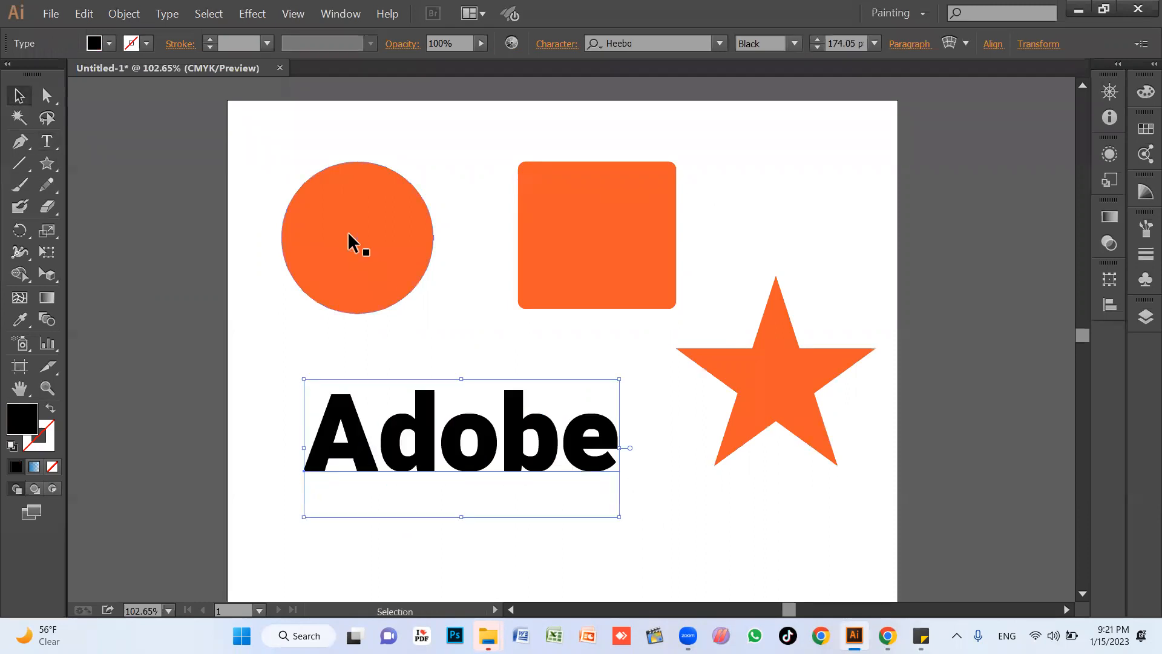
pyautogui.click(459, 165)
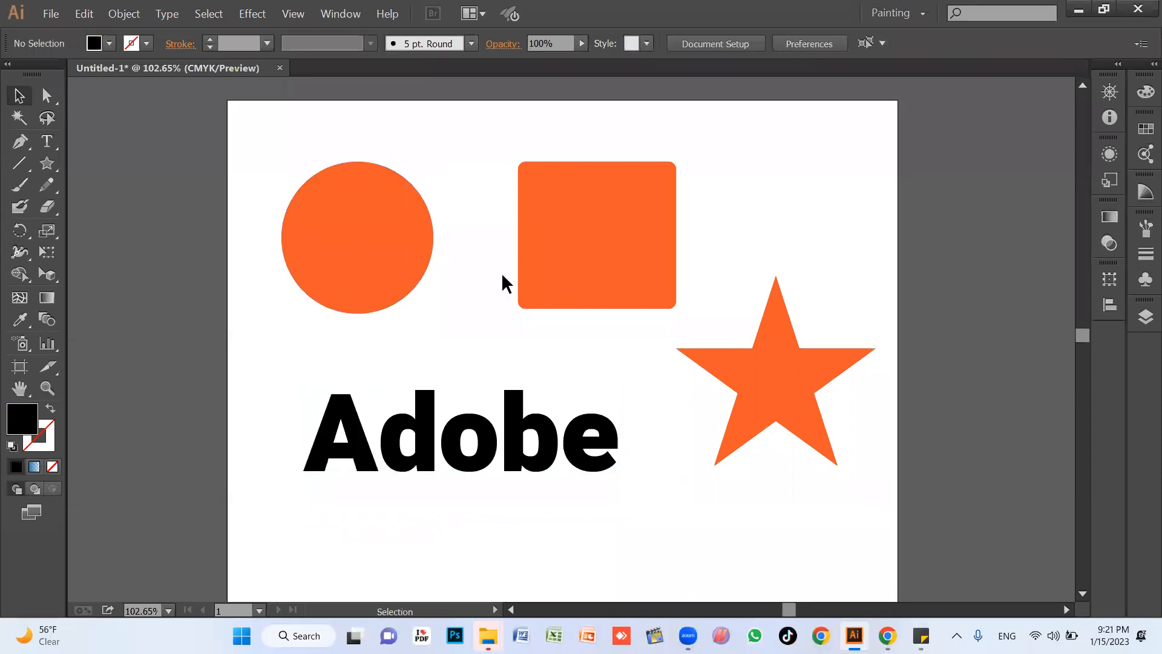
# Shift the star slightly down and to the right, and deselect it.
pyautogui.click(778, 393)
pyautogui.moveTo(778, 397); pyautogui.dragTo(786, 408)
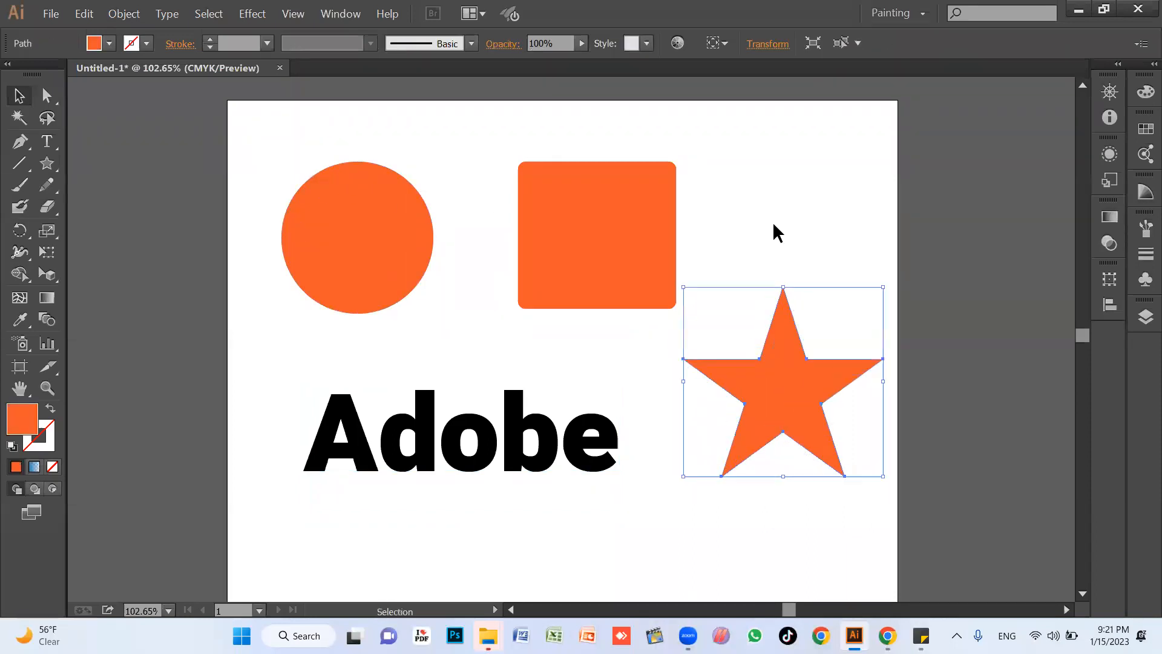
pyautogui.click(772, 224)
# Switch to Chrome and search Google Images for "allama iqbal" in a new tab.
pyautogui.click(885, 631)
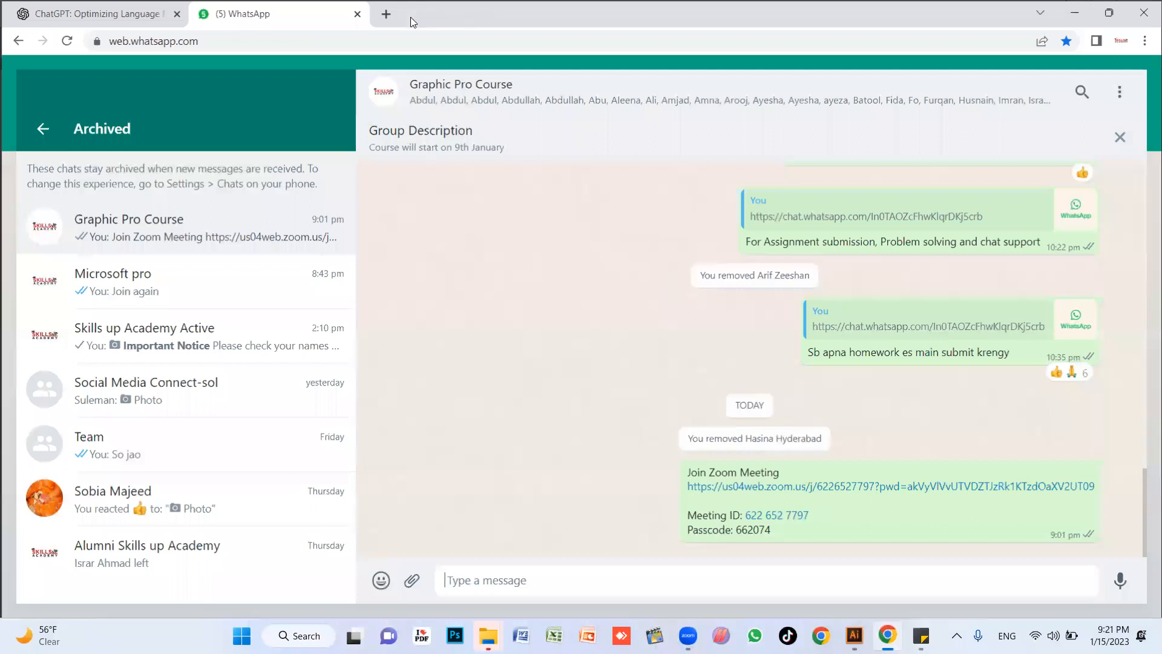
pyautogui.hotkey('ctrl', 't')
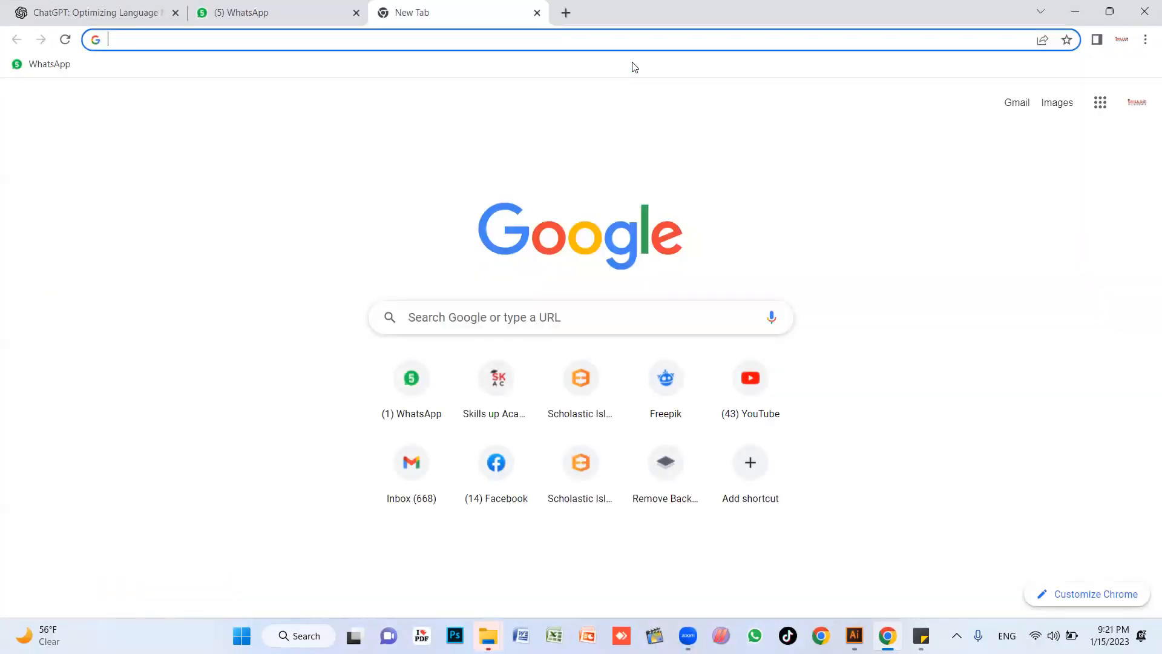
pyautogui.write('allama iqbal')
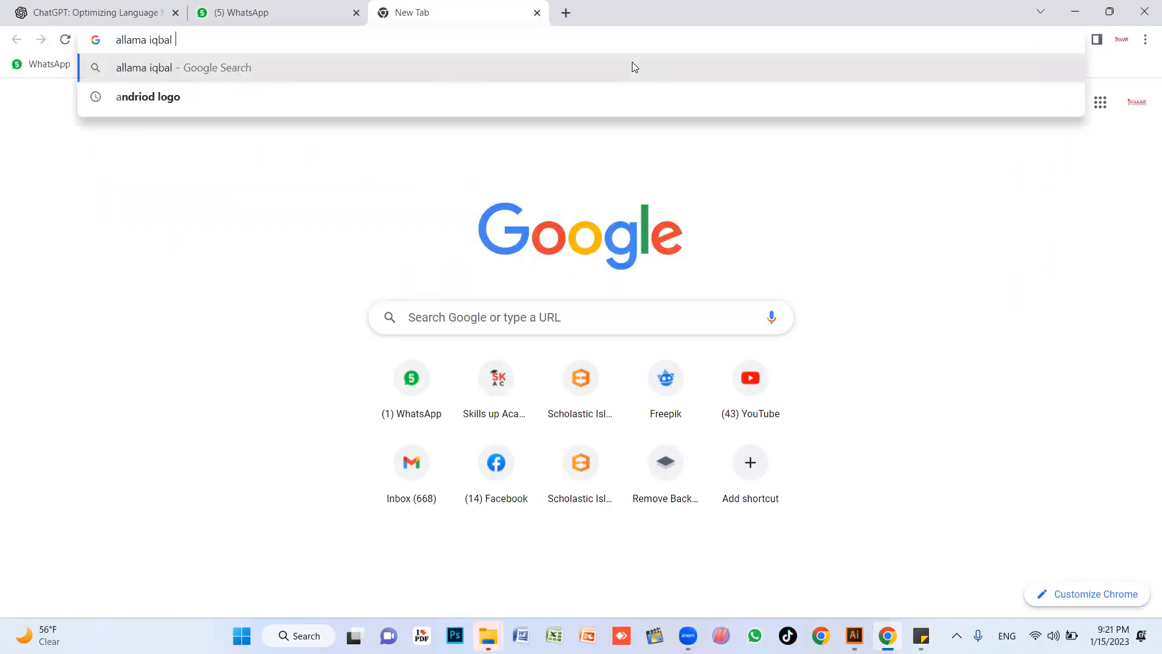
pyautogui.press('Return')
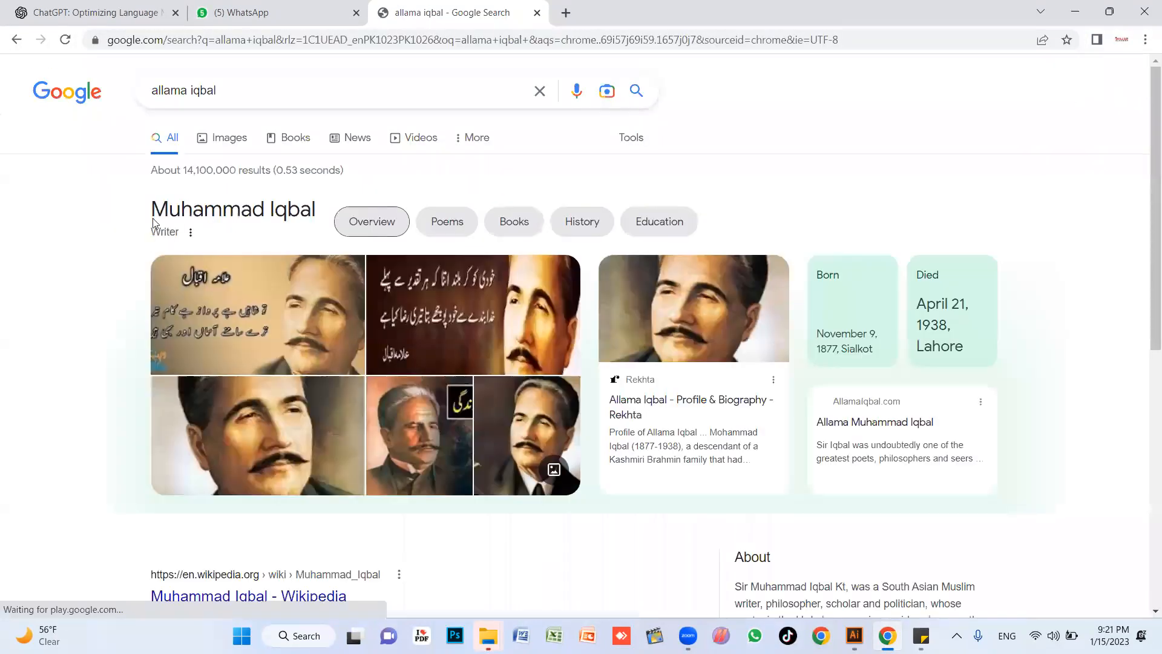
pyautogui.click(227, 140)
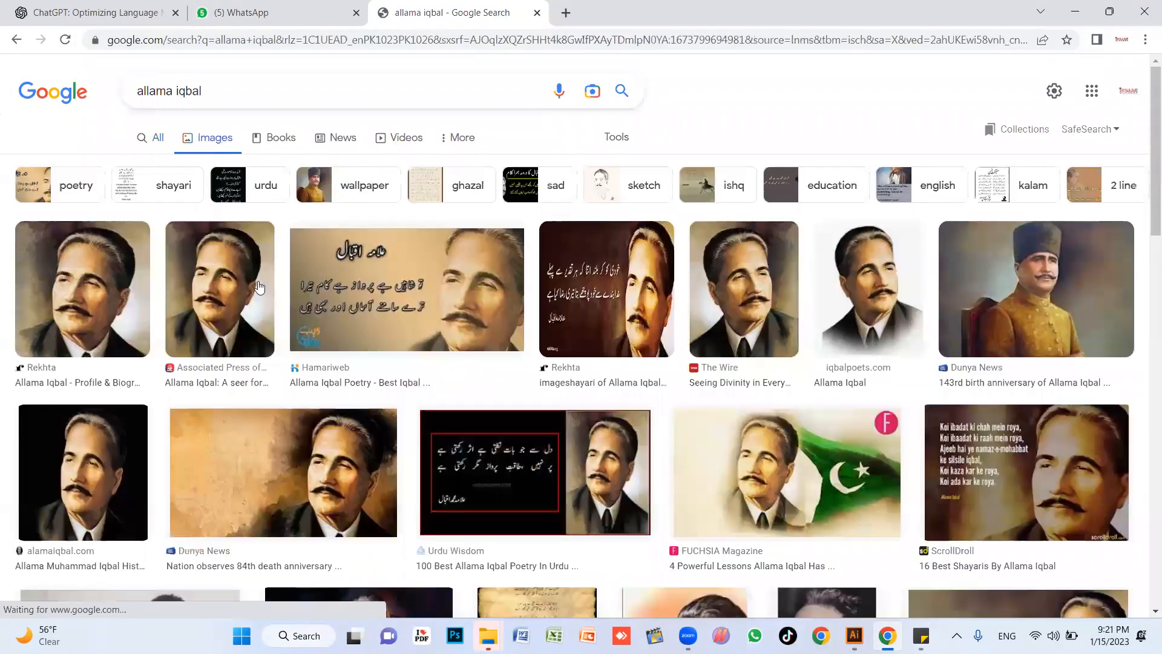
# Browse the image results and preview several portraits, including the Hilal English picture on a green flag background.
pyautogui.click(220, 293)
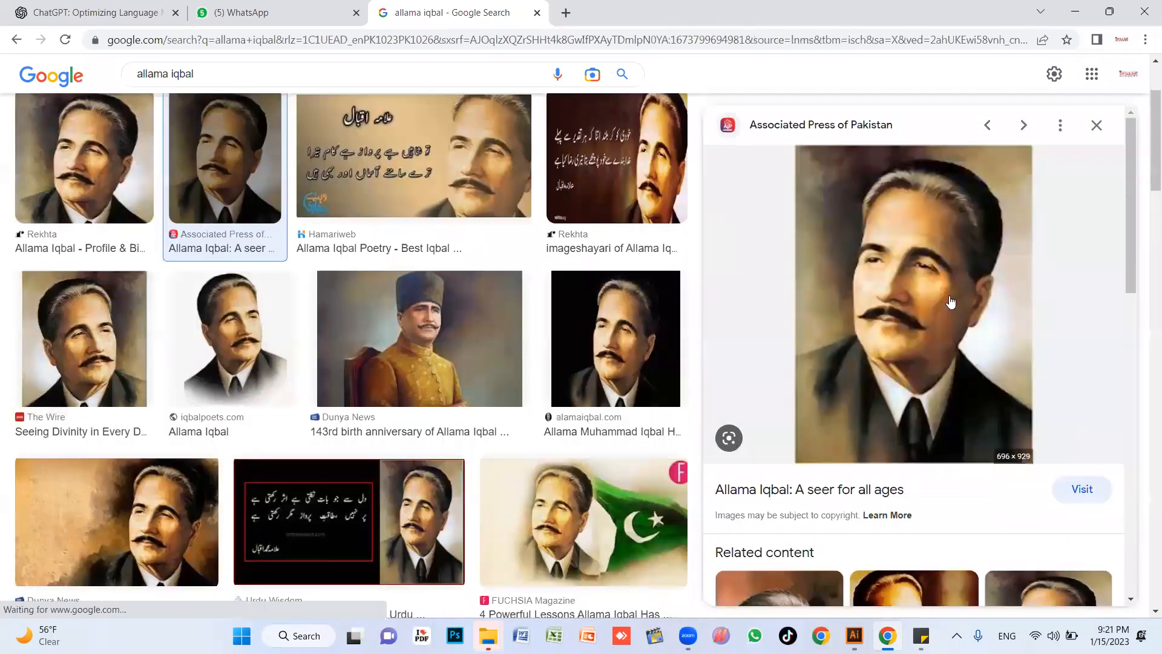
pyautogui.scroll(-5, 528, 306)
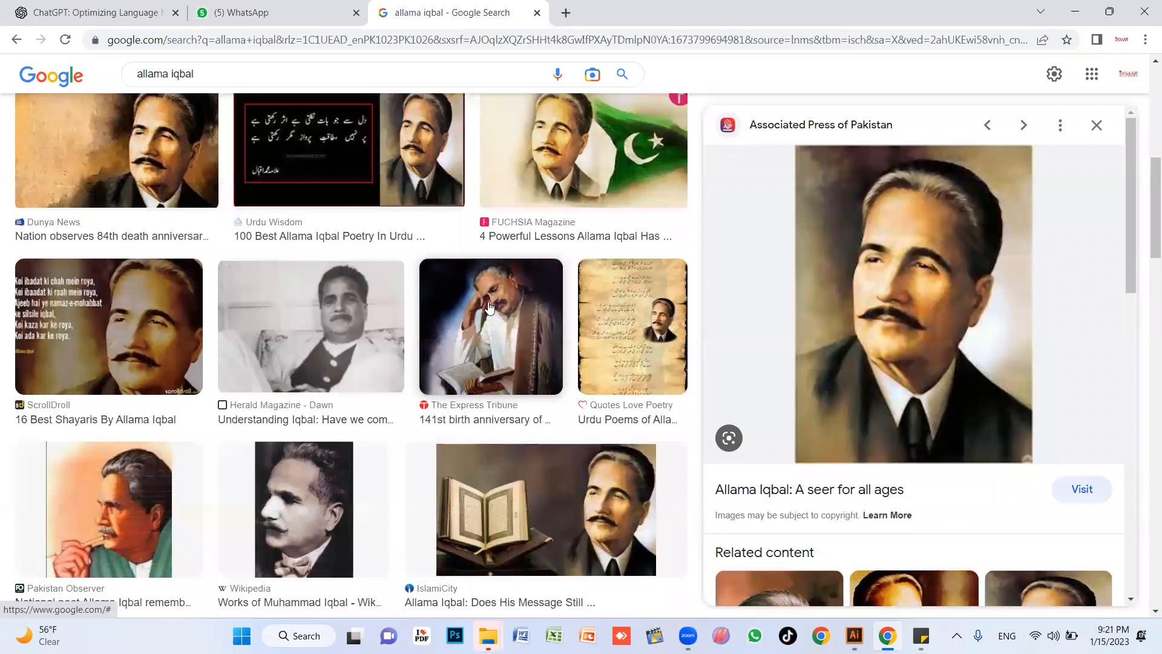
pyautogui.scroll(-7, 489, 316)
pyautogui.scroll(-4, 495, 316)
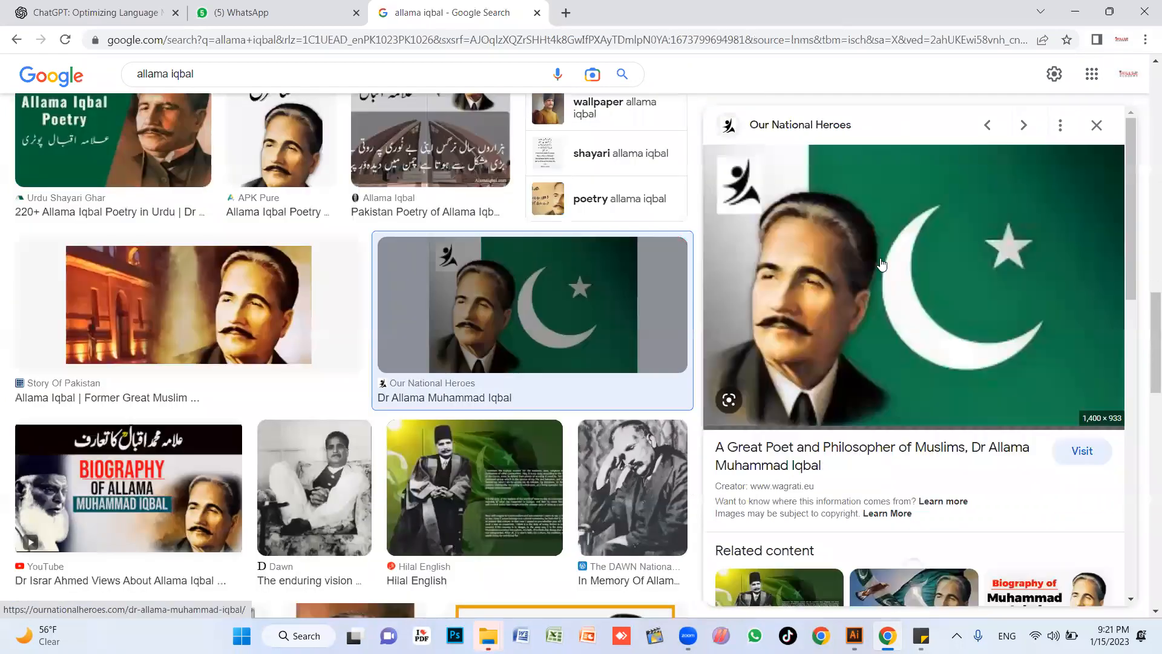
pyautogui.scroll(-5, 958, 323)
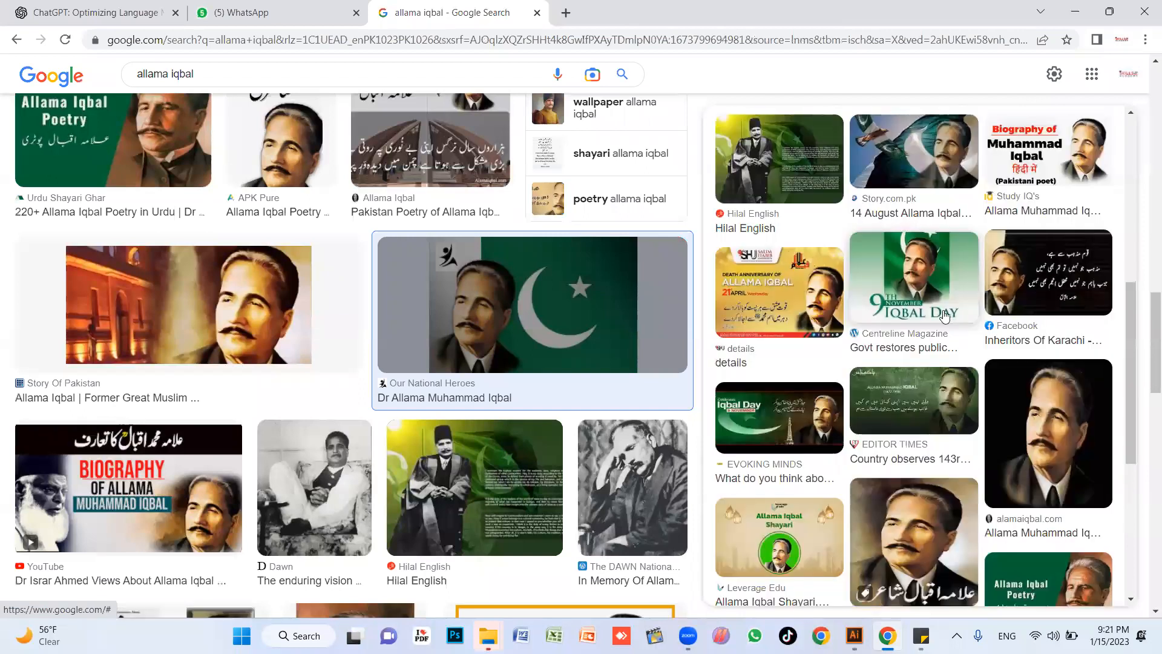
pyautogui.click(853, 280)
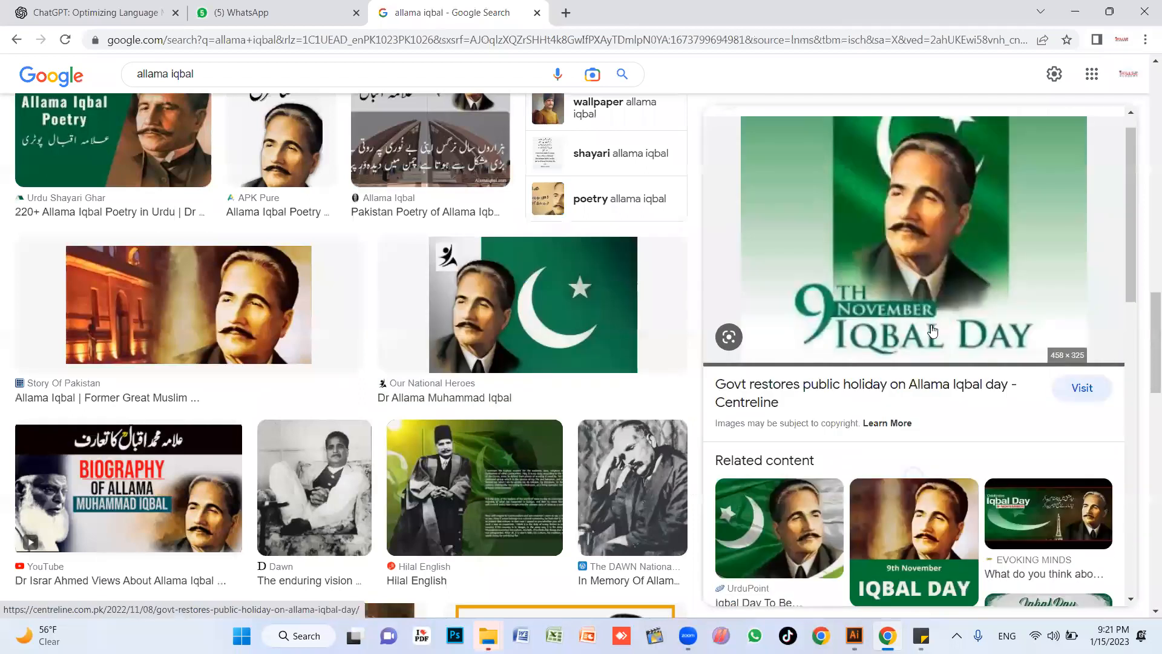
pyautogui.scroll(-5, 837, 329)
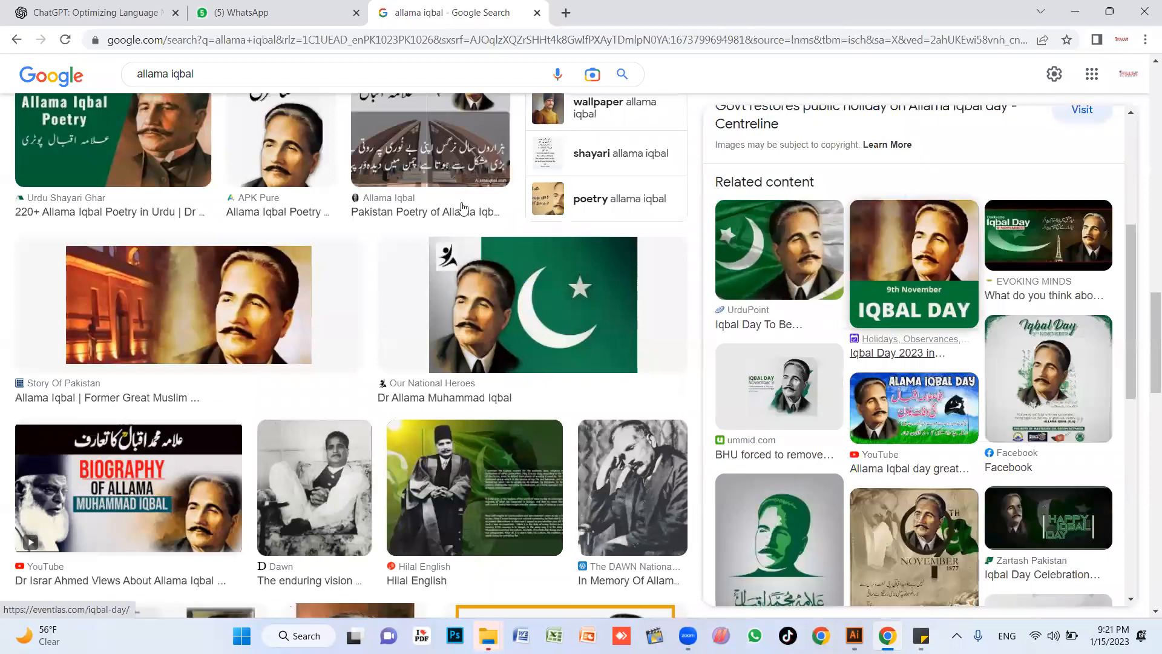
pyautogui.scroll(-5, 463, 206)
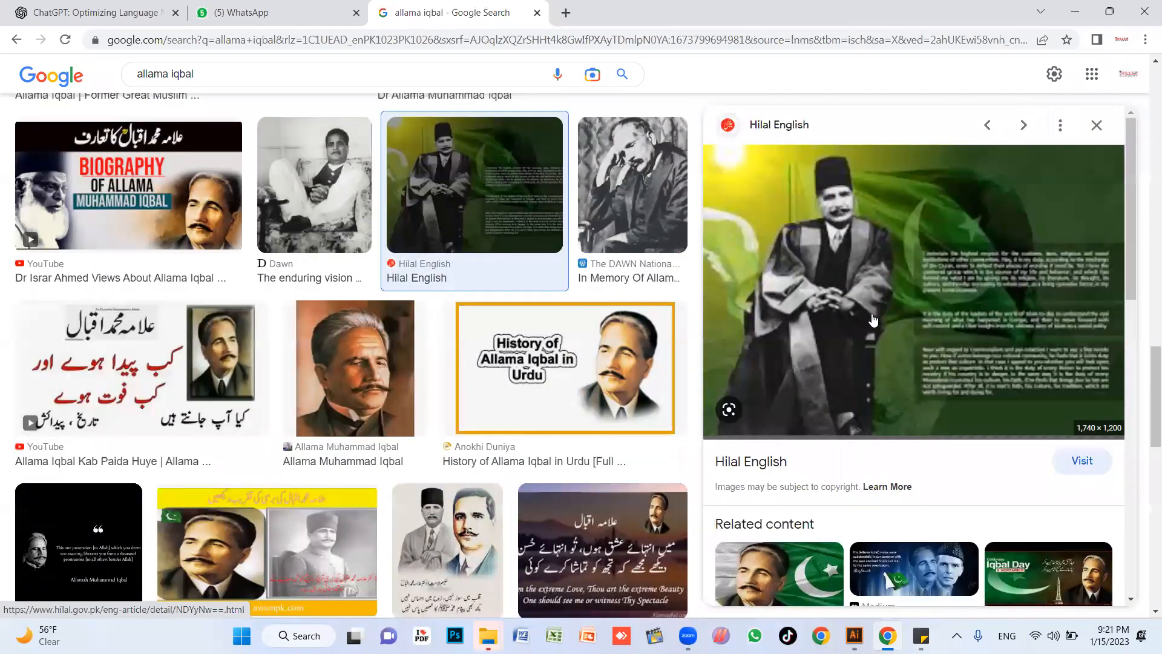
# Copy the Hilal English picture and paste it into the Illustrator document.
pyautogui.rightClick(850, 252)
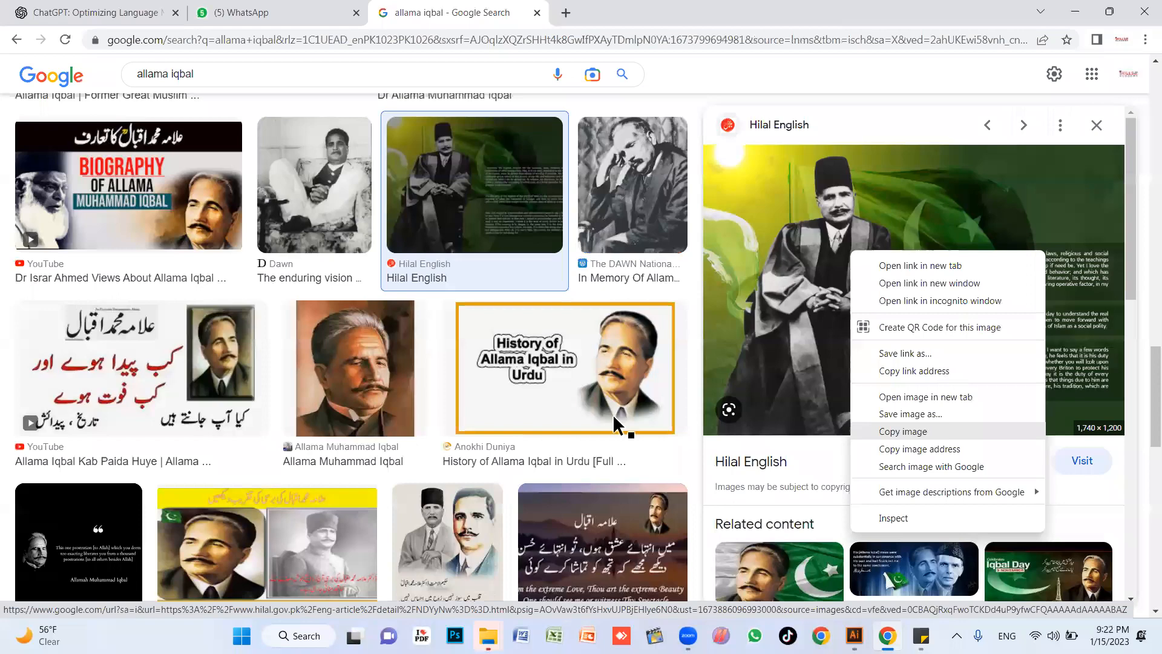
pyautogui.hotkey('alt', 'Tab')
pyautogui.hotkey('ctrl', 'v')
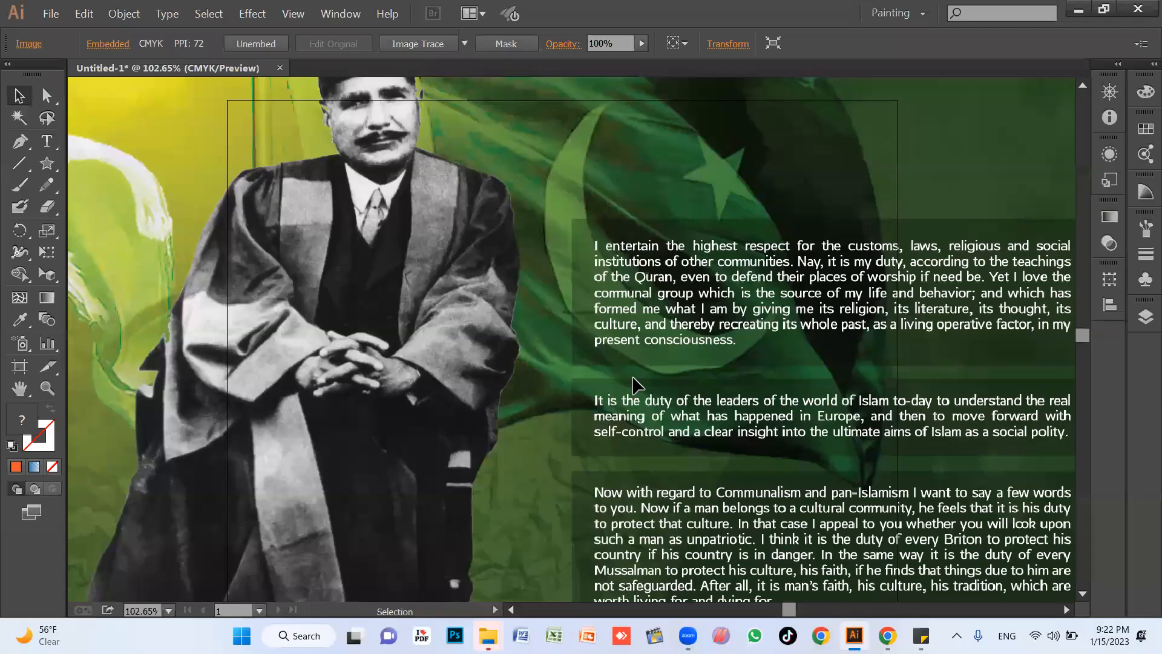
# Move the pasted picture off the artboard to the empty area on its left, and deselect it.
pyautogui.keyDown('ctrl'); pyautogui.keyDown('alt'); pyautogui.click(579, 315); pyautogui.keyUp('alt'); pyautogui.keyUp('ctrl')
pyautogui.keyDown('ctrl'); pyautogui.keyDown('alt'); pyautogui.click(579, 315); pyautogui.keyUp('alt'); pyautogui.keyUp('ctrl')
pyautogui.keyDown('ctrl'); pyautogui.keyDown('alt'); pyautogui.click(579, 316); pyautogui.keyUp('alt'); pyautogui.keyUp('ctrl')
pyautogui.moveTo(559, 357); pyautogui.dragTo(698, 371)
pyautogui.moveTo(729, 334); pyautogui.dragTo(871, 310)
pyautogui.press('v')
pyautogui.moveTo(820, 365); pyautogui.dragTo(344, 404)
pyautogui.click(601, 151)
pyautogui.click(553, 248)
pyautogui.click(637, 143)
pyautogui.click(647, 203)
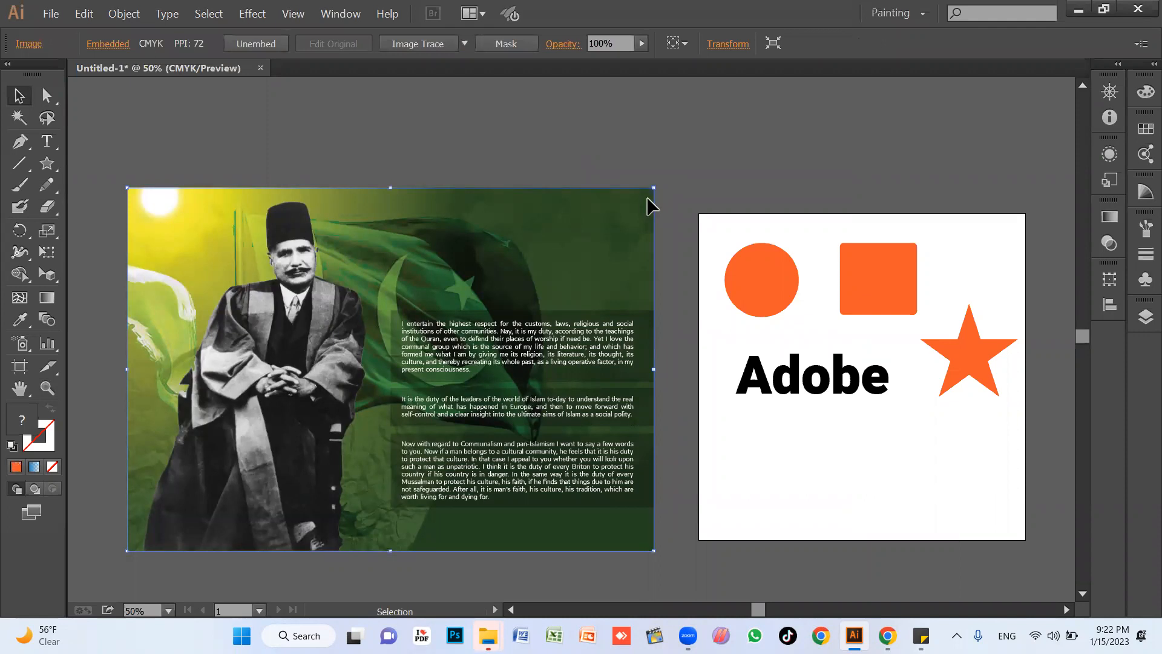
pyautogui.press('shift')
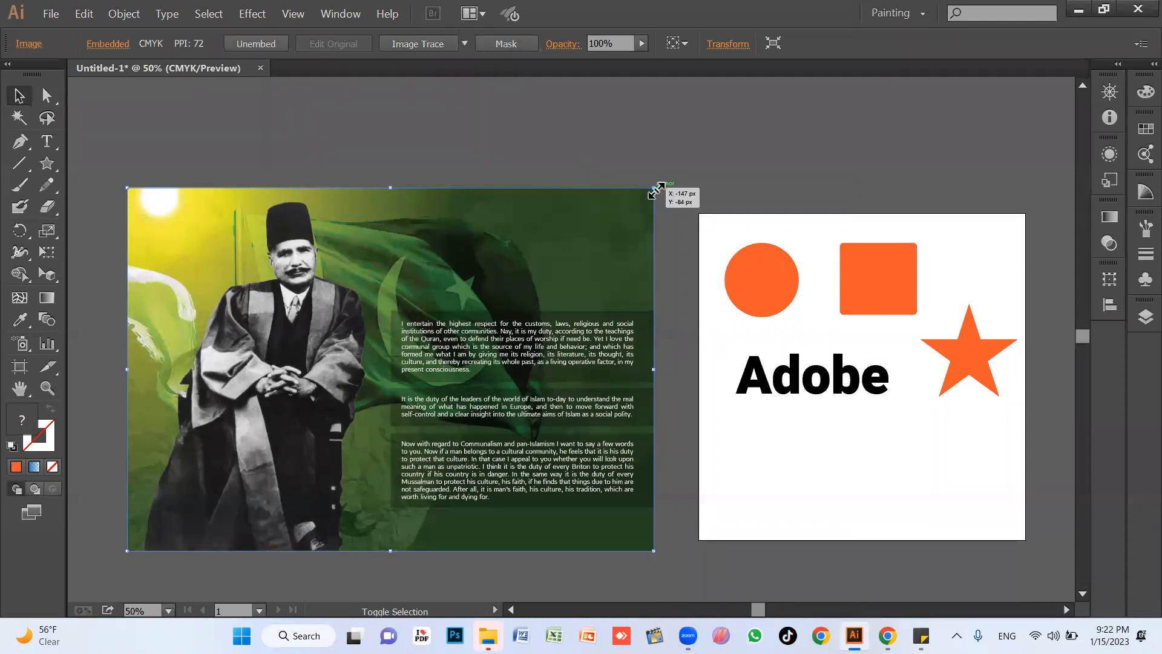
pyautogui.click(671, 200)
# Move the orange circle over the man's face in the picture and bring it to the front.
pyautogui.click(759, 279)
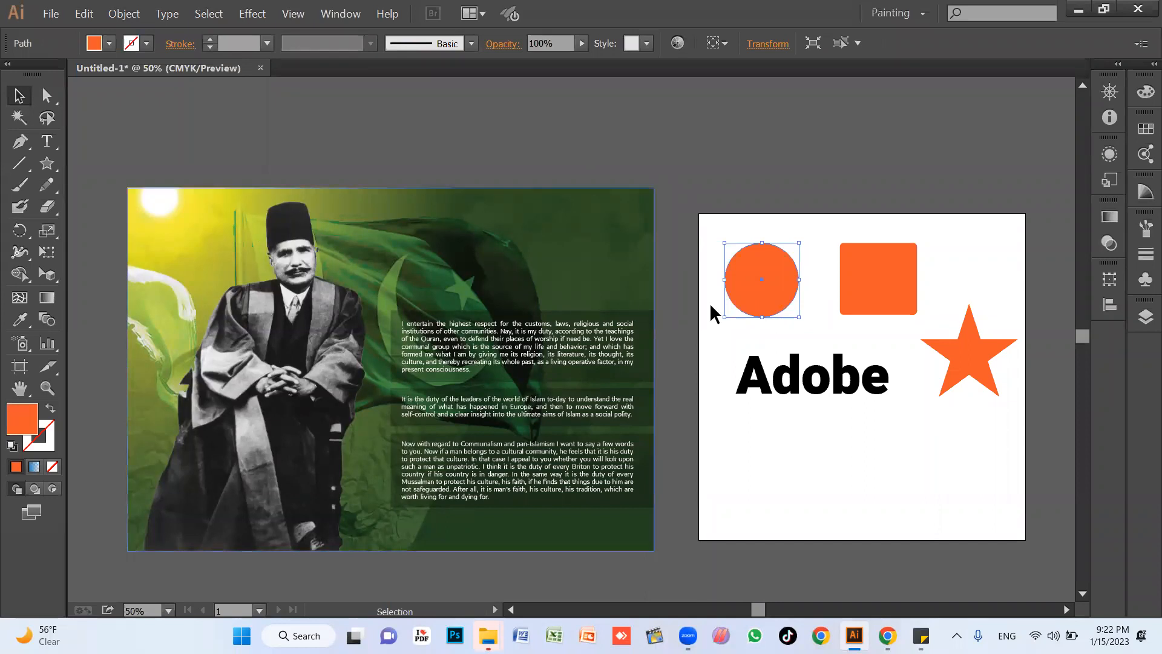
pyautogui.moveTo(756, 310); pyautogui.dragTo(309, 310)
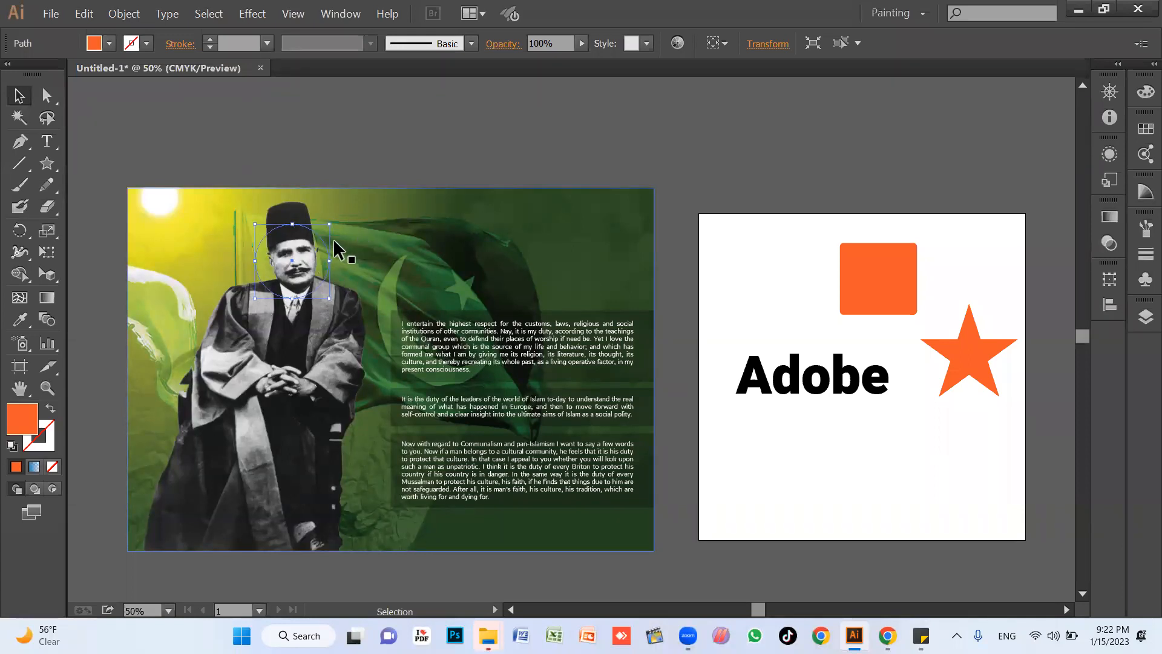
pyautogui.press('ctrl')
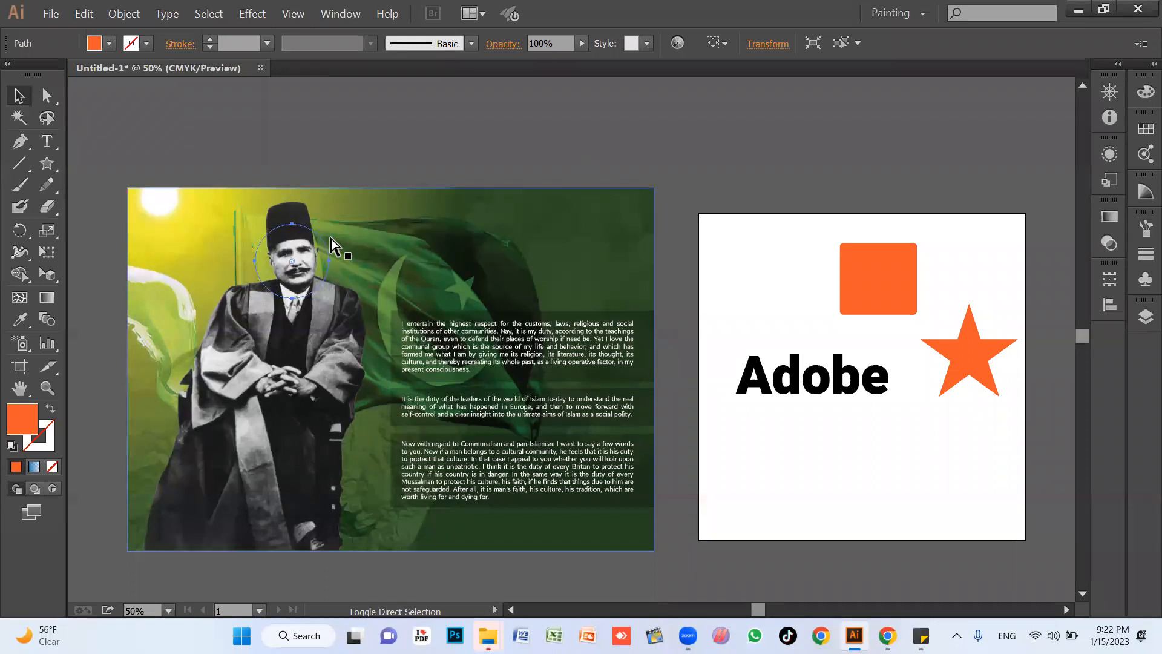
pyautogui.hotkey('ctrl', ']')
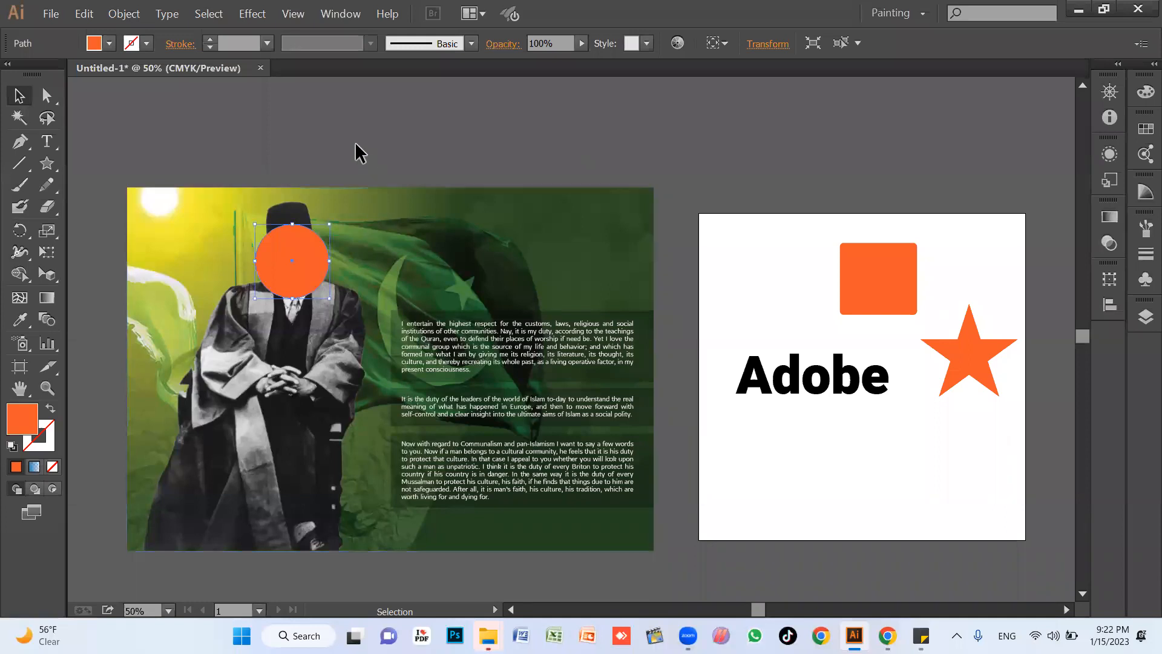
pyautogui.click(201, 161)
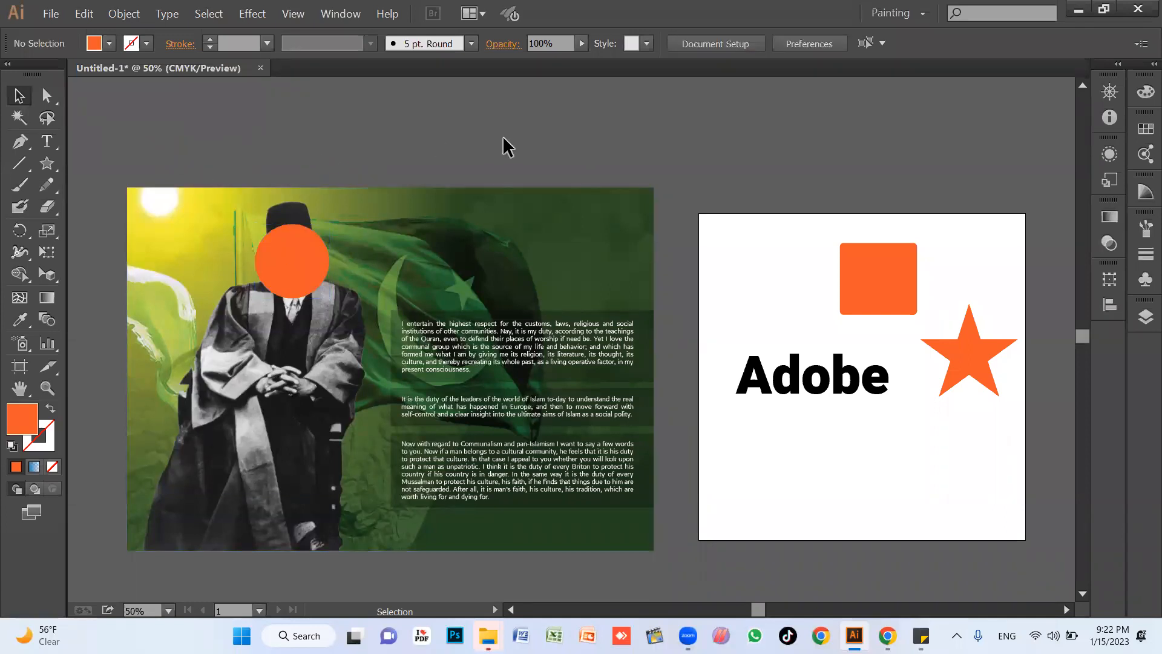
# Select the circle together with the picture and make a clipping mask from them.
pyautogui.moveTo(144, 145); pyautogui.dragTo(430, 398)
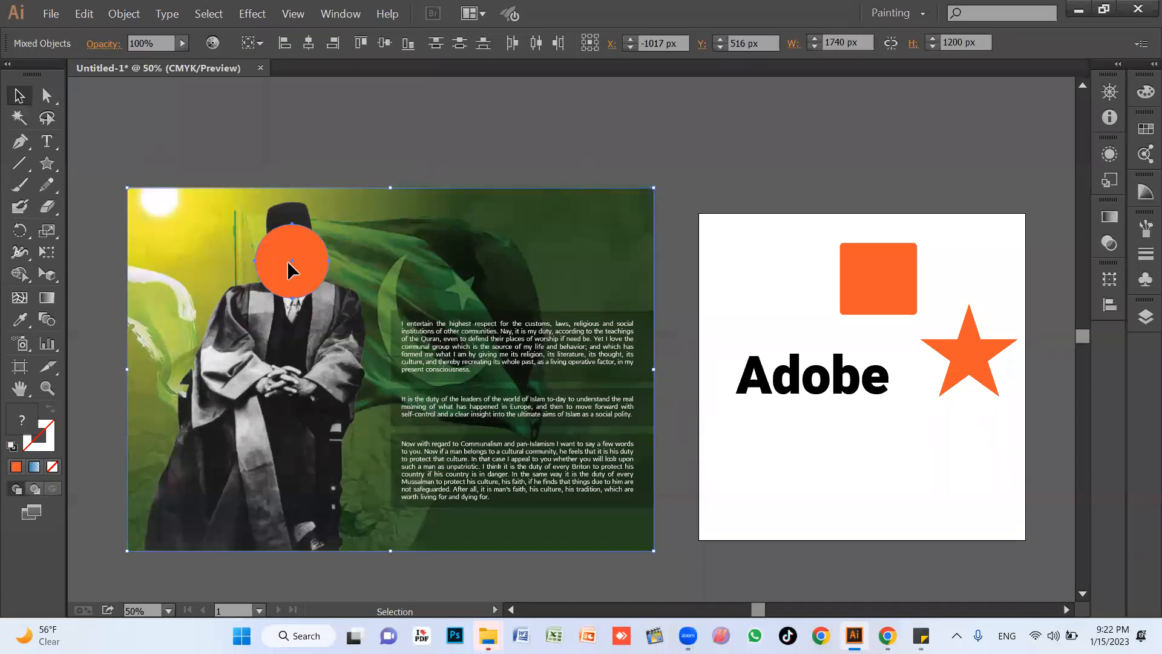
pyautogui.rightClick(290, 238)
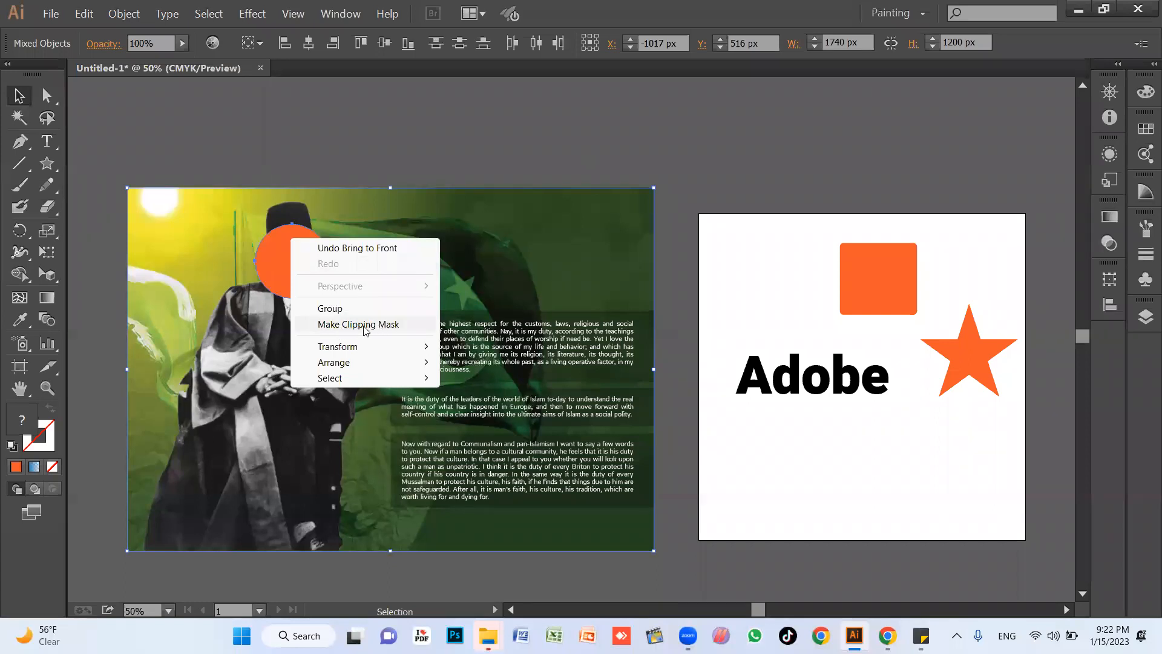
pyautogui.click(351, 325)
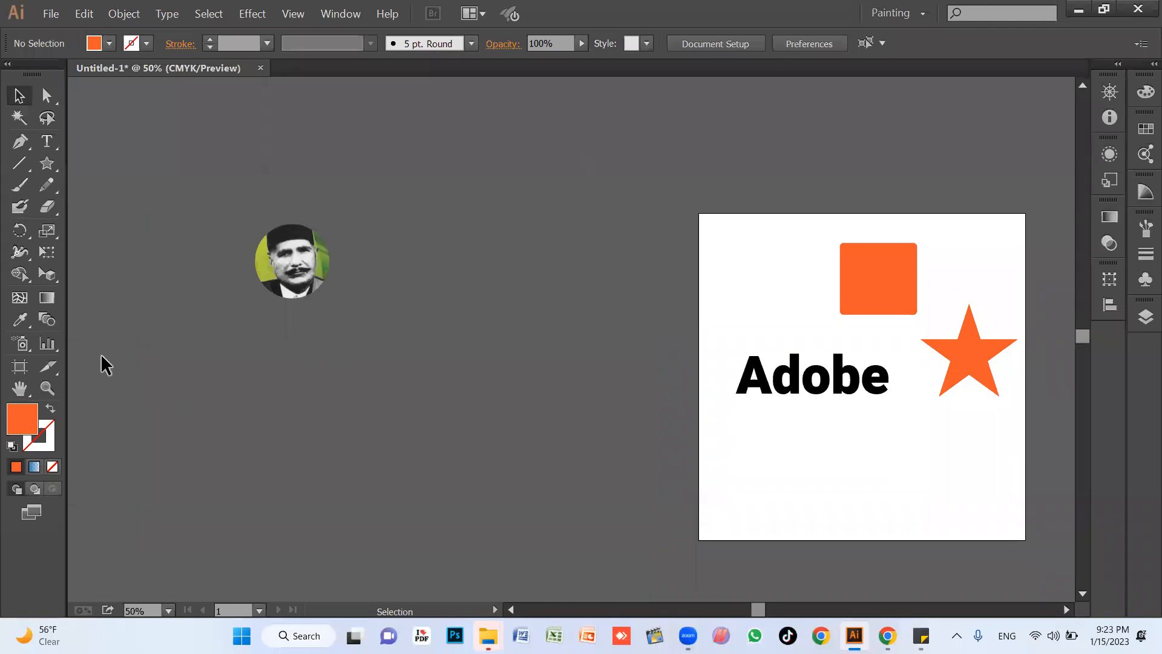
# Enter the circle's clip group in isolation mode and move the picture around inside the circular mask.
pyautogui.click(295, 264)
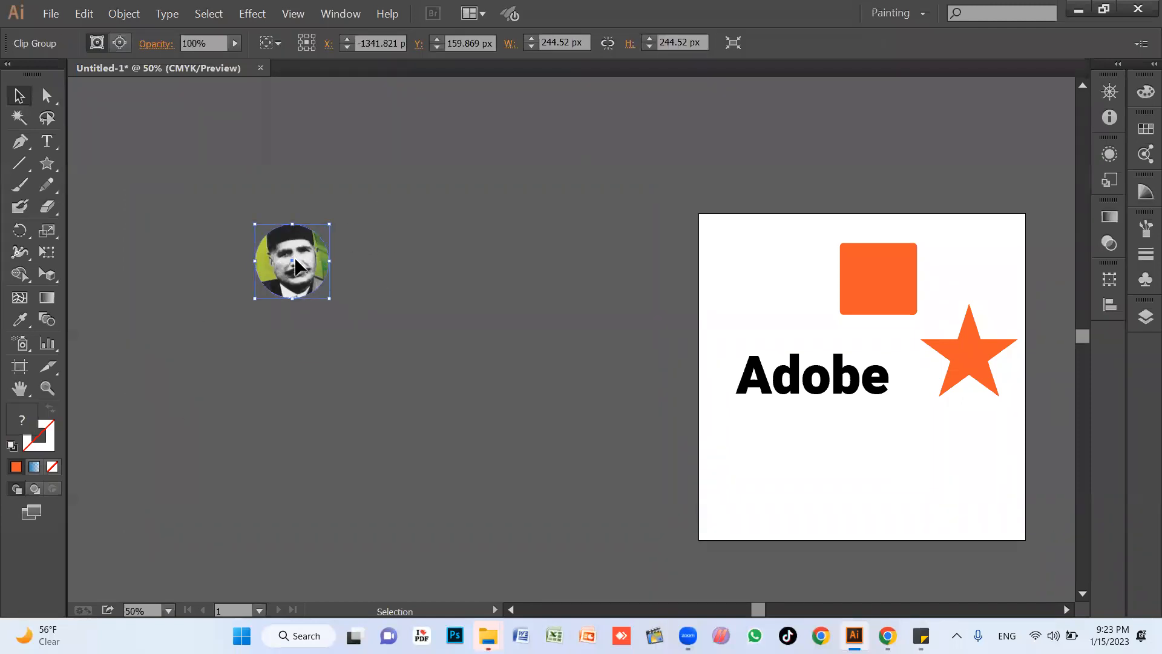
pyautogui.doubleClick(295, 261)
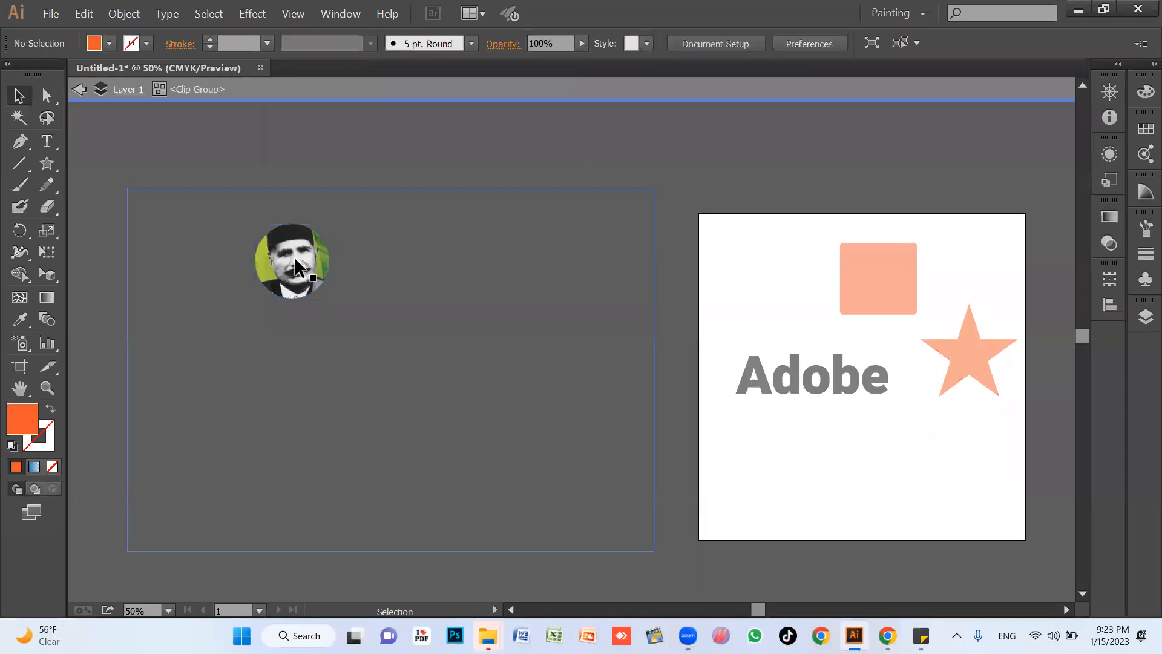
pyautogui.click(297, 264)
pyautogui.moveTo(297, 262); pyautogui.dragTo(321, 233)
pyautogui.moveTo(395, 261); pyautogui.dragTo(374, 221)
pyautogui.moveTo(417, 331); pyautogui.dragTo(366, 383)
pyautogui.moveTo(458, 337); pyautogui.dragTo(433, 389)
pyautogui.moveTo(392, 423); pyautogui.dragTo(462, 349)
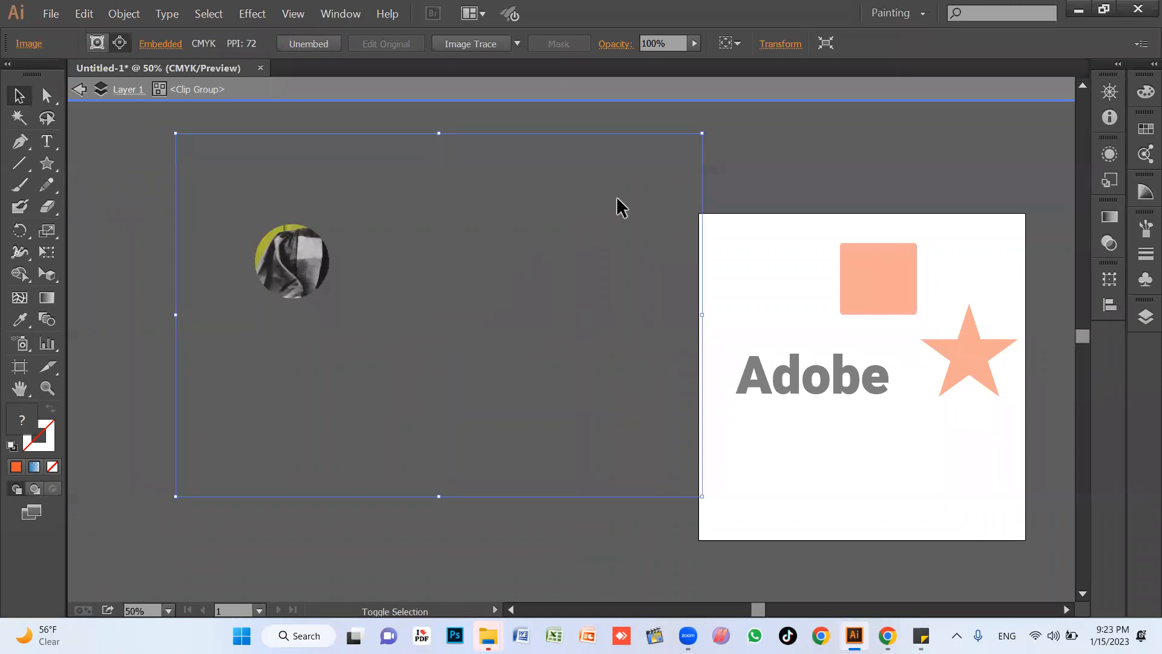
# Scale the picture down inside the mask, frame the man's head and shoulders in the circle, and exit isolation mode.
pyautogui.moveTo(704, 136); pyautogui.dragTo(508, 266)
pyautogui.moveTo(394, 402); pyautogui.dragTo(408, 340)
pyautogui.doubleClick(607, 282)
# Move the masked circle onto the artboard beside the orange rectangle, with the shapes filling the view.
pyautogui.moveTo(320, 254); pyautogui.dragTo(797, 275)
pyautogui.press('space')
pyautogui.moveTo(839, 313); pyautogui.dragTo(673, 316)
pyautogui.hotkey('ctrl', 'space')
pyautogui.moveTo(521, 218); pyautogui.dragTo(981, 498)
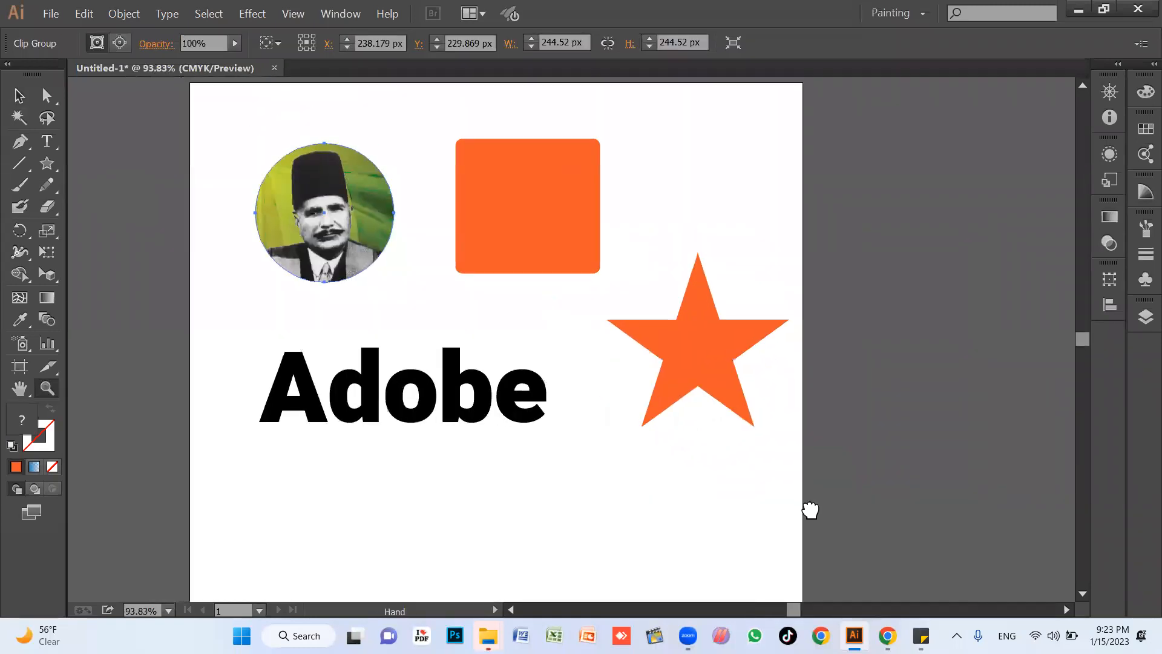
# Delete the masked circle, the orange rectangle and the star, keeping only the Adobe text on the artboard.
pyautogui.click(563, 220)
pyautogui.click(723, 357)
pyautogui.click(362, 252)
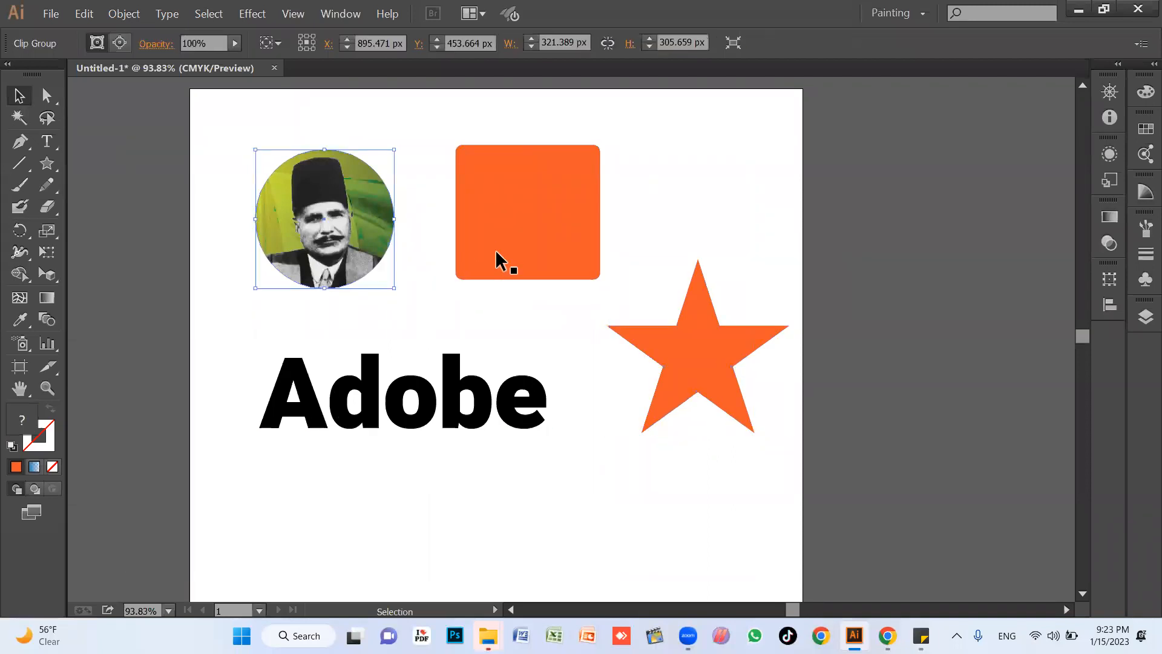
pyautogui.press('Delete')
pyautogui.click(590, 269)
pyautogui.press('Delete')
pyautogui.click(726, 354)
pyautogui.press('Delete')
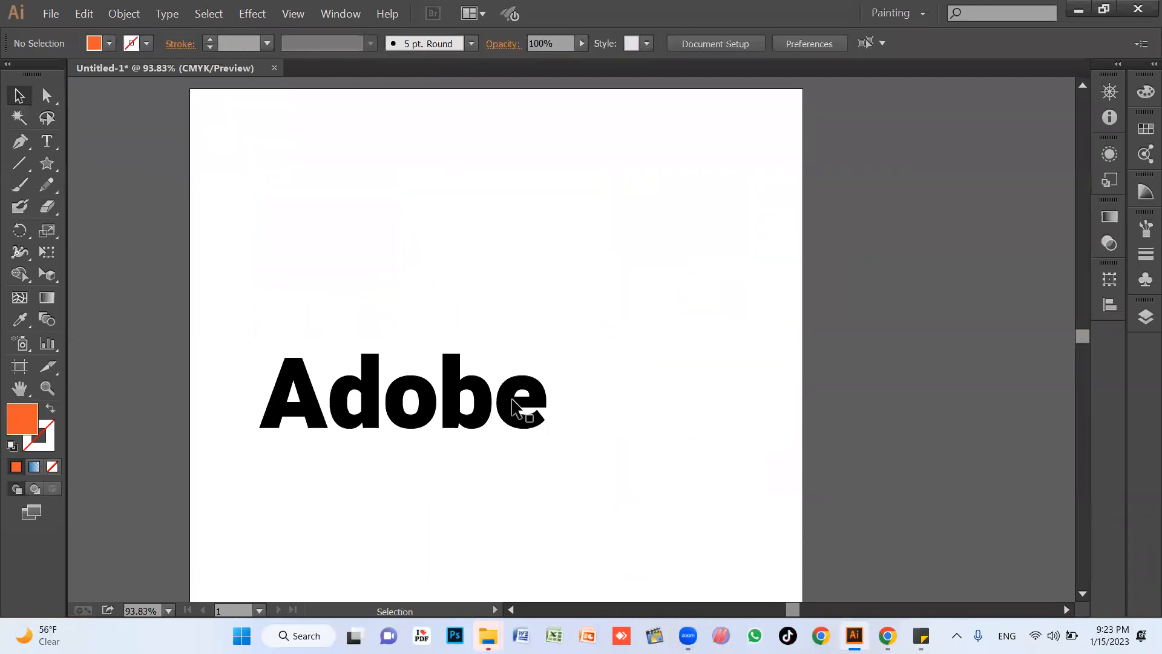
pyautogui.click(516, 402)
pyautogui.click(486, 492)
pyautogui.click(473, 408)
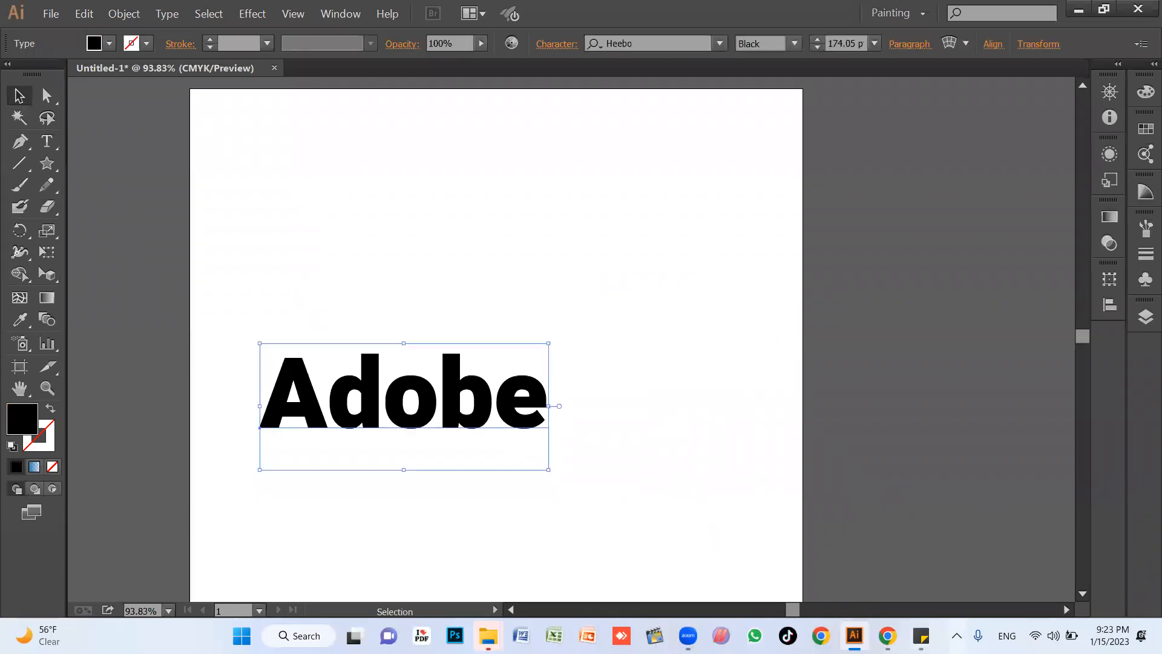
# Copy the Express Tribune Interstellar picture from the allama iqbal image results in the browser and paste it into the Illustrator document.
pyautogui.click(887, 635)
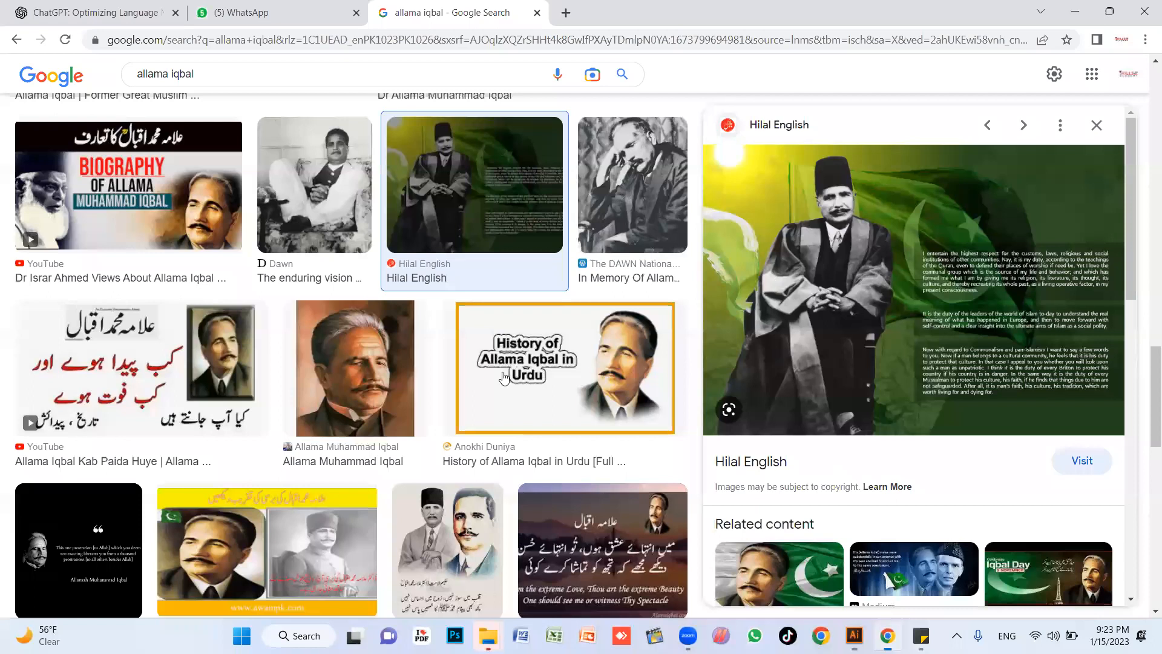
pyautogui.scroll(-10, 383, 417)
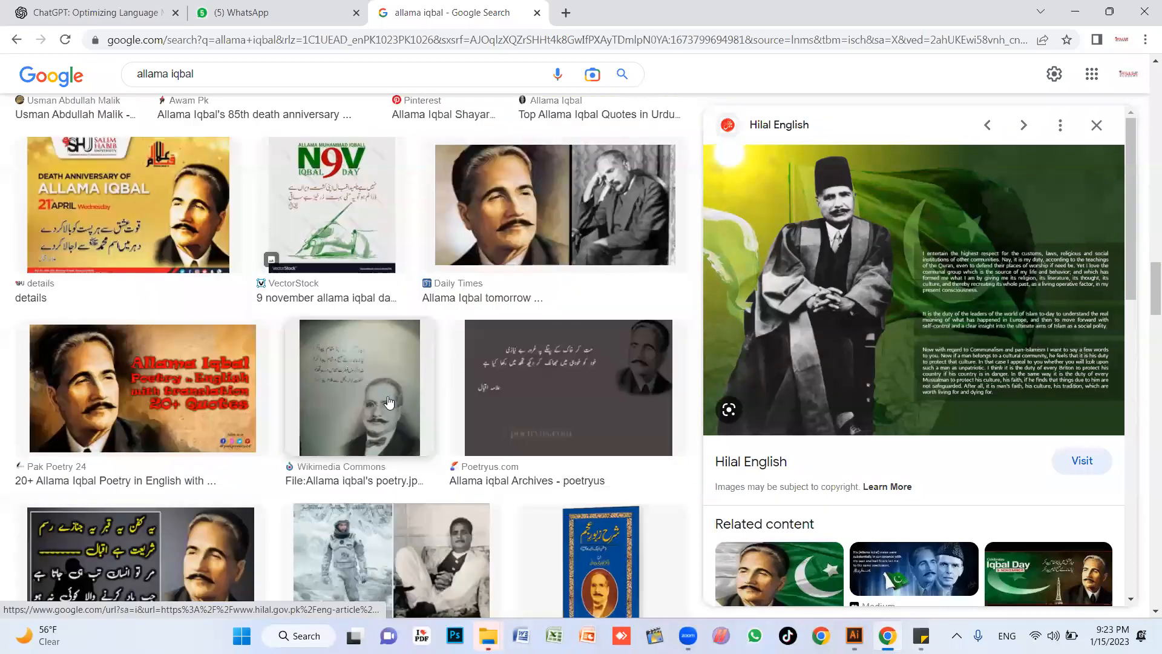
pyautogui.scroll(-5, 347, 281)
pyautogui.click(348, 280)
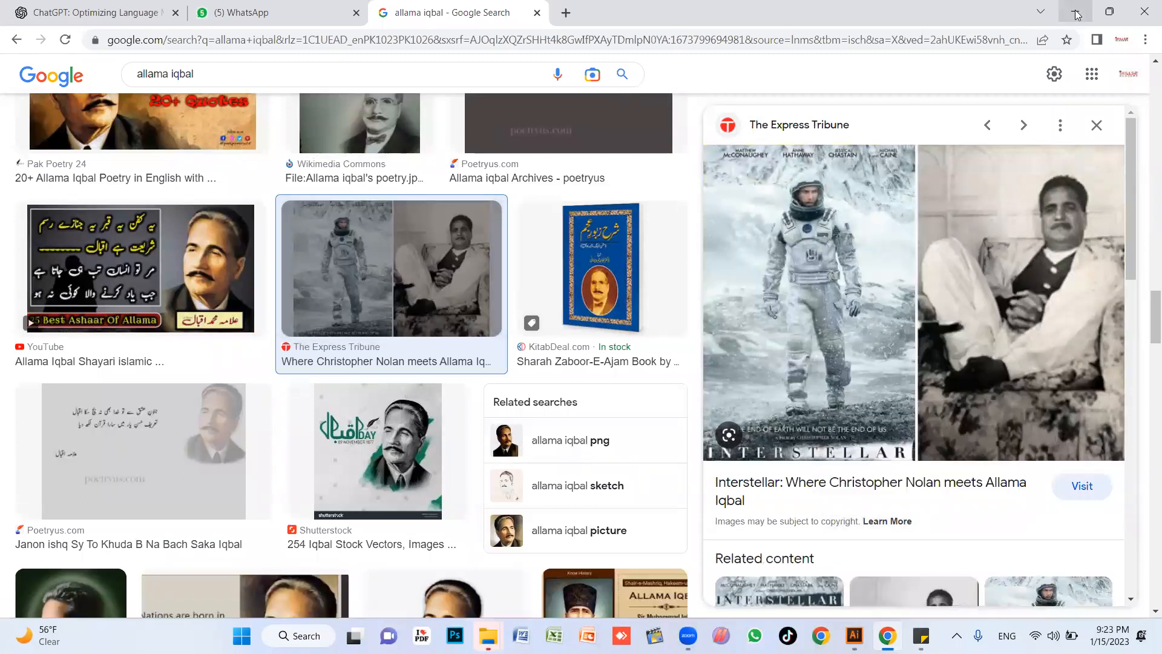
pyautogui.hotkey('alt', 'Tab')
pyautogui.hotkey('ctrl', 'v')
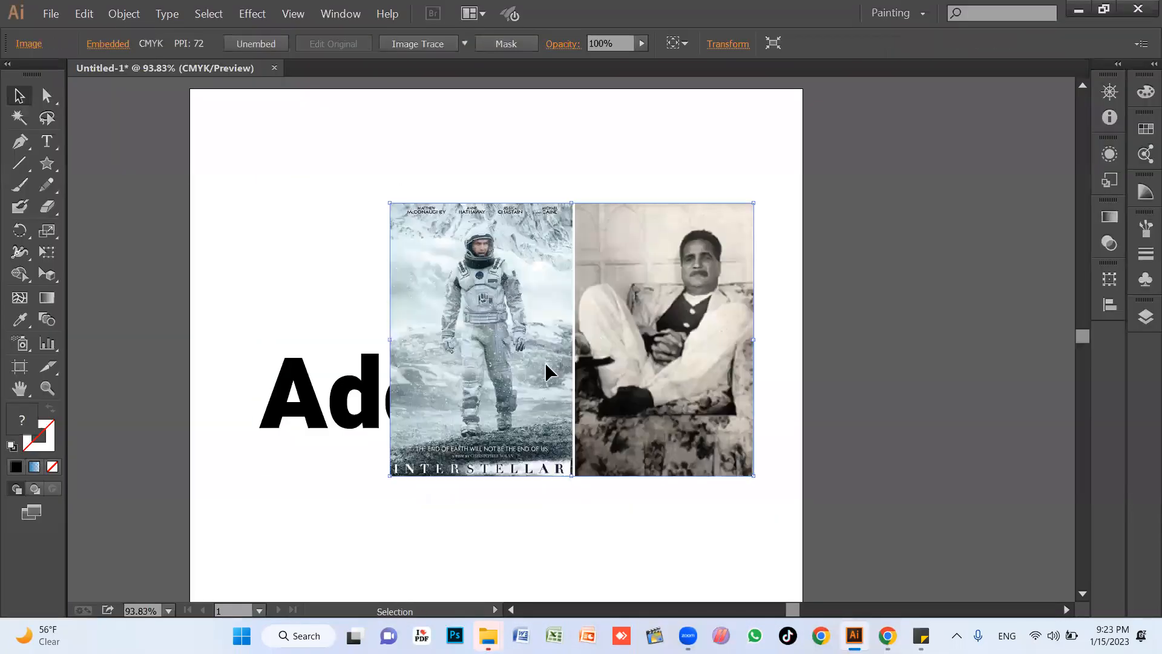
# Move the Adobe text over the middle of the pasted picture and bring it to the front.
pyautogui.moveTo(310, 396); pyautogui.dragTo(473, 307)
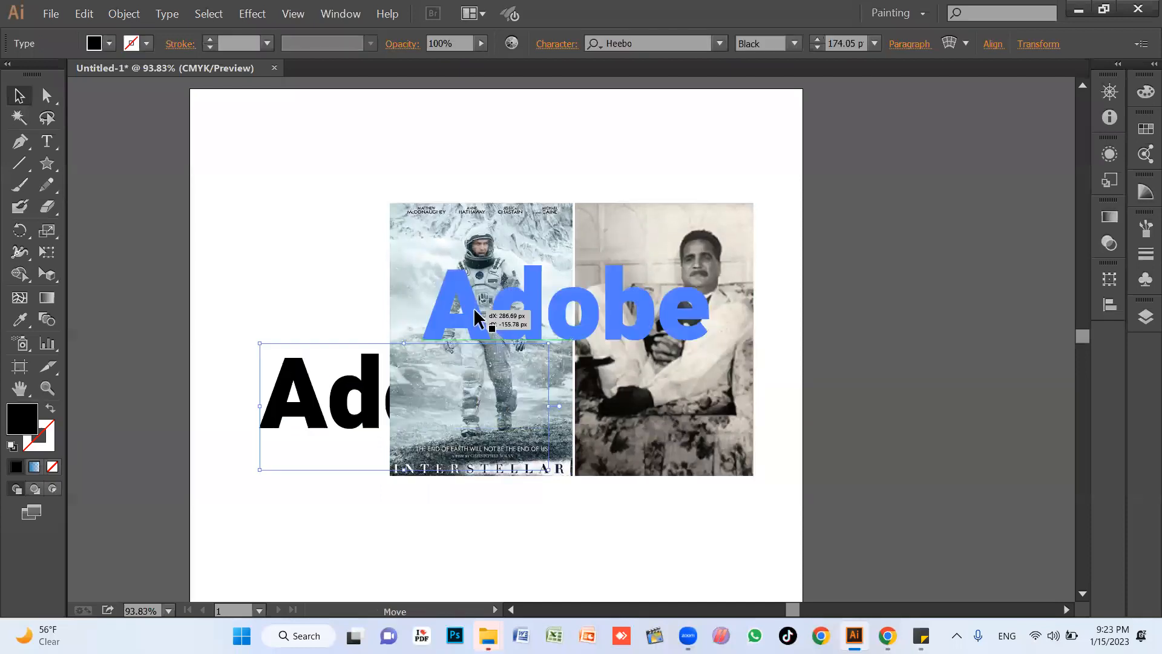
pyautogui.moveTo(357, 333); pyautogui.dragTo(357, 334)
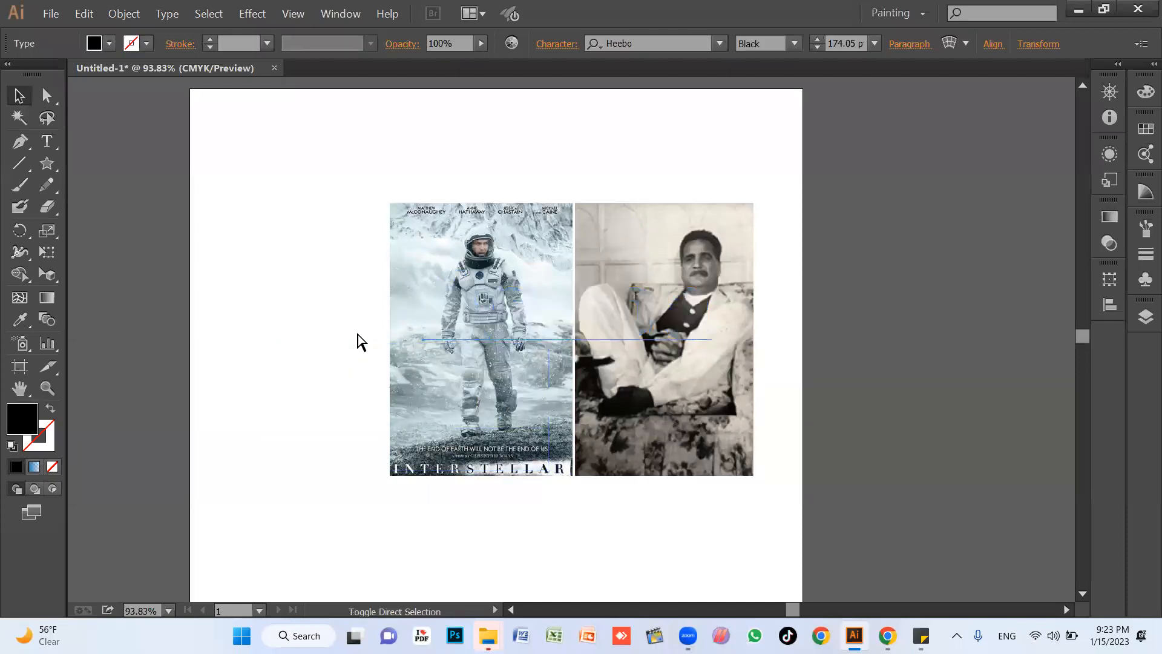
pyautogui.hotkey('ctrl', 'shift', ']')
# Select the Adobe text together with the picture and make a clipping mask from them.
pyautogui.moveTo(361, 167); pyautogui.dragTo(647, 339)
pyautogui.rightClick(596, 325)
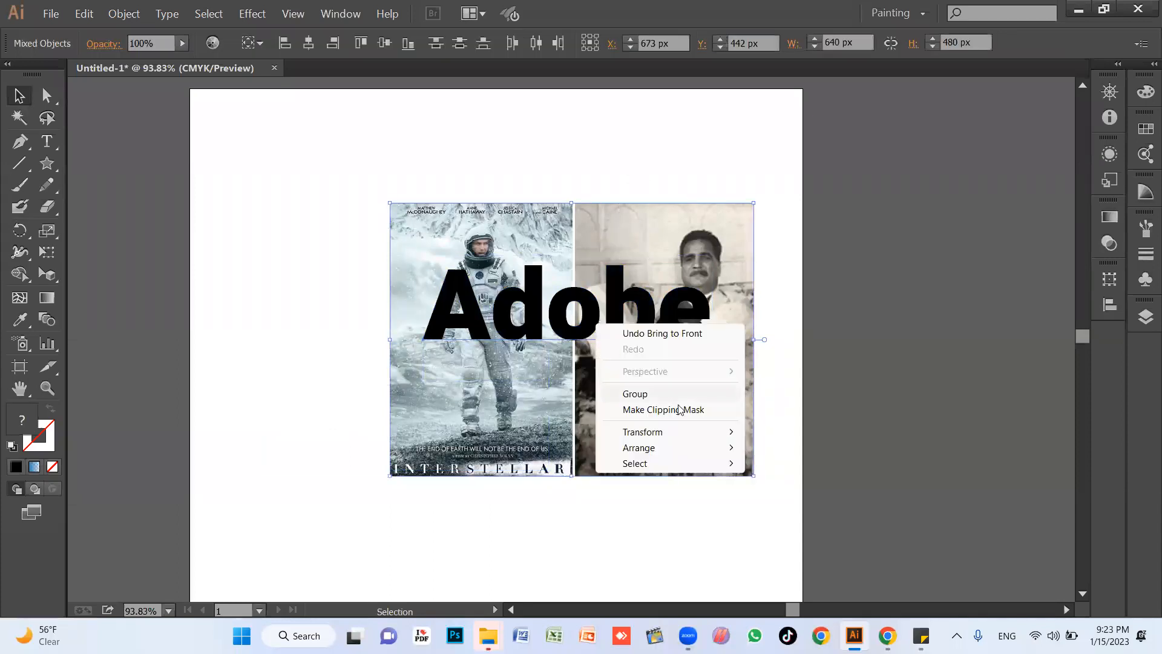
pyautogui.click(662, 410)
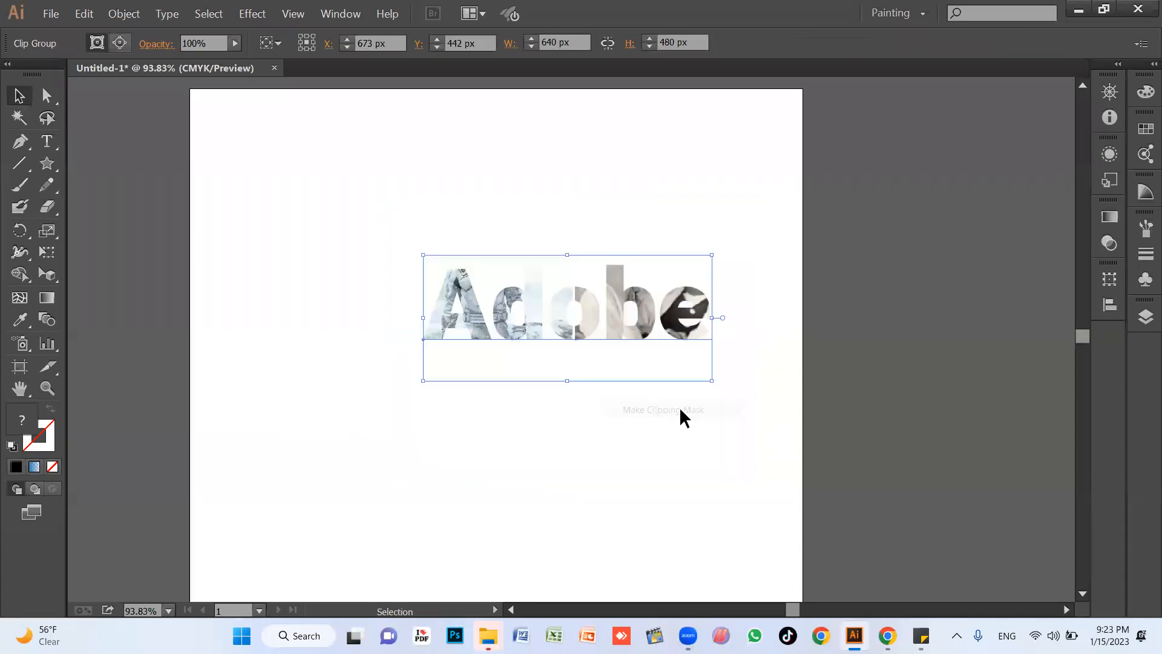
# Move the picture-filled Adobe text to the left on the artboard, and delete it to empty the artboard.
pyautogui.click(566, 355)
pyautogui.moveTo(613, 338); pyautogui.dragTo(496, 364)
pyautogui.click(530, 450)
pyautogui.click(518, 358)
pyautogui.click(542, 368)
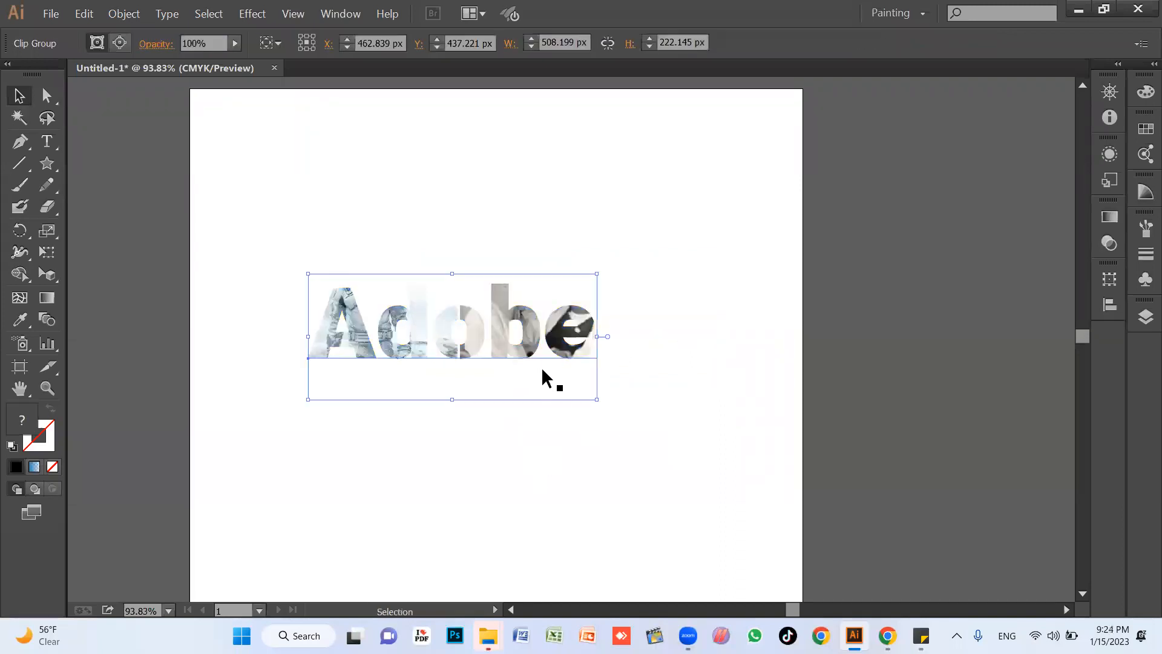
pyautogui.click(544, 448)
pyautogui.click(526, 356)
pyautogui.press('Delete')
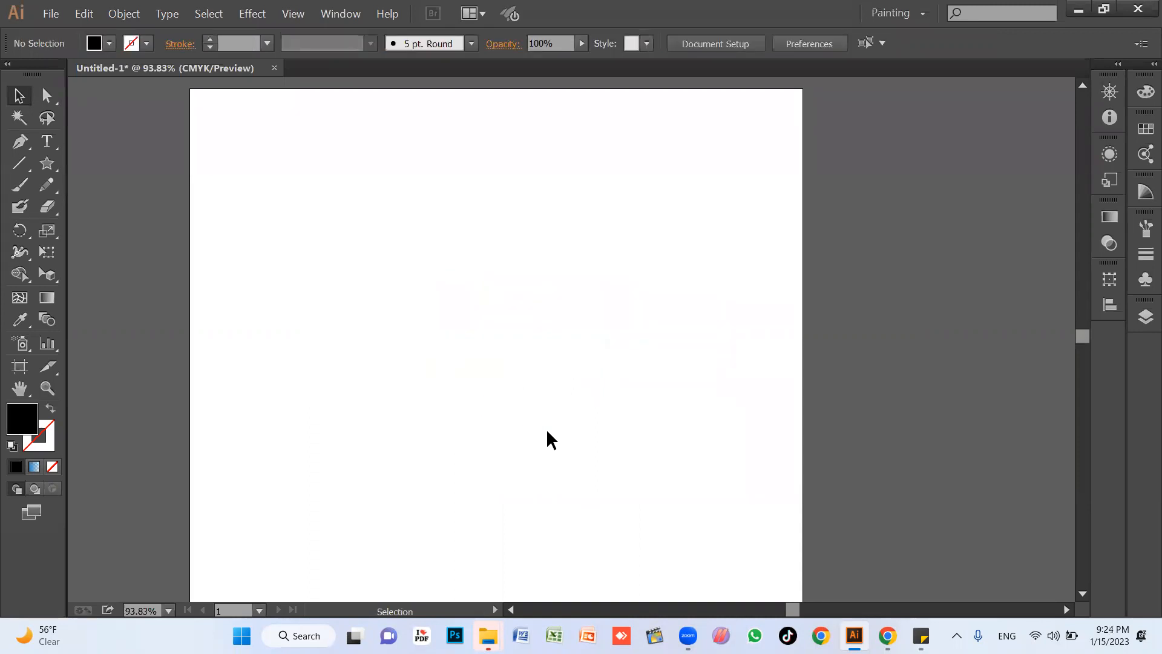
# Add the line "clipping mask - picture into shape and text" to the sticky note and return to Illustrator.
pyautogui.click(920, 635)
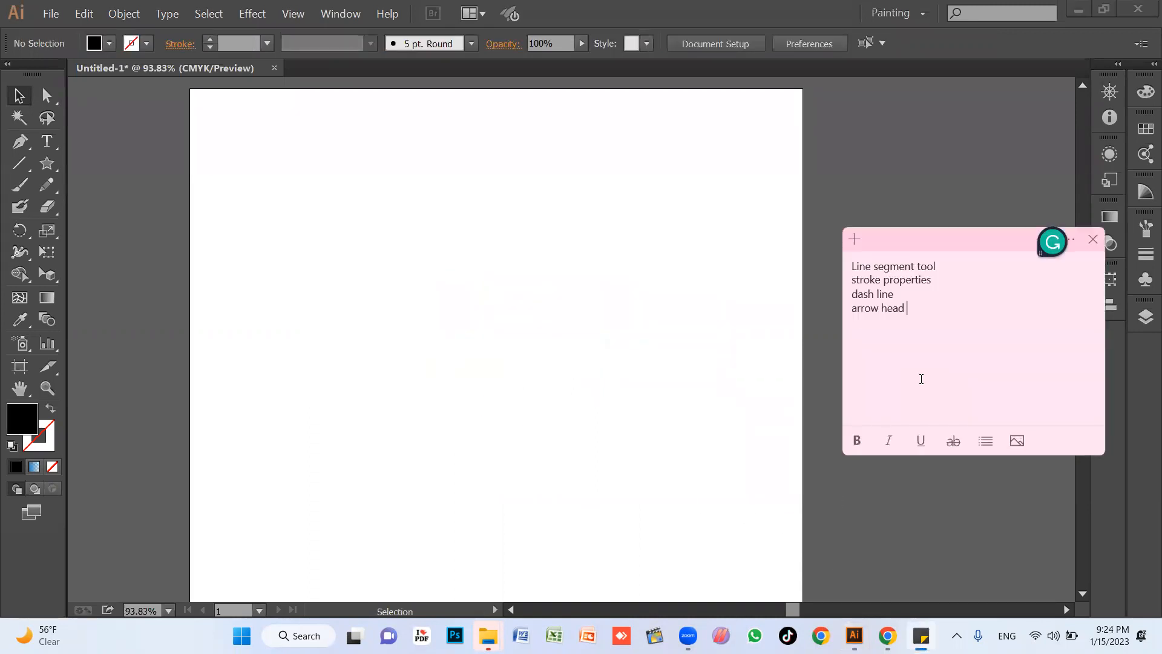
pyautogui.write('clipping mask - picture into shapre')
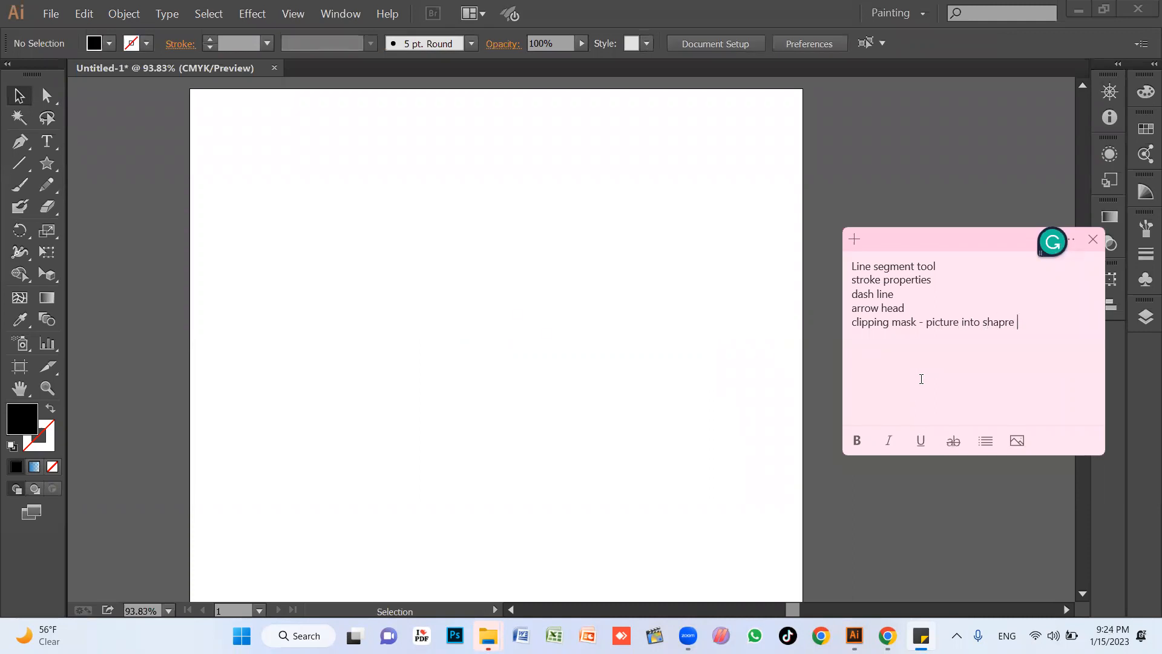
pyautogui.press('BackSpace')
pyautogui.press('BackSpace')
pyautogui.press('BackSpace')
pyautogui.write('and text')
pyautogui.click(615, 348)
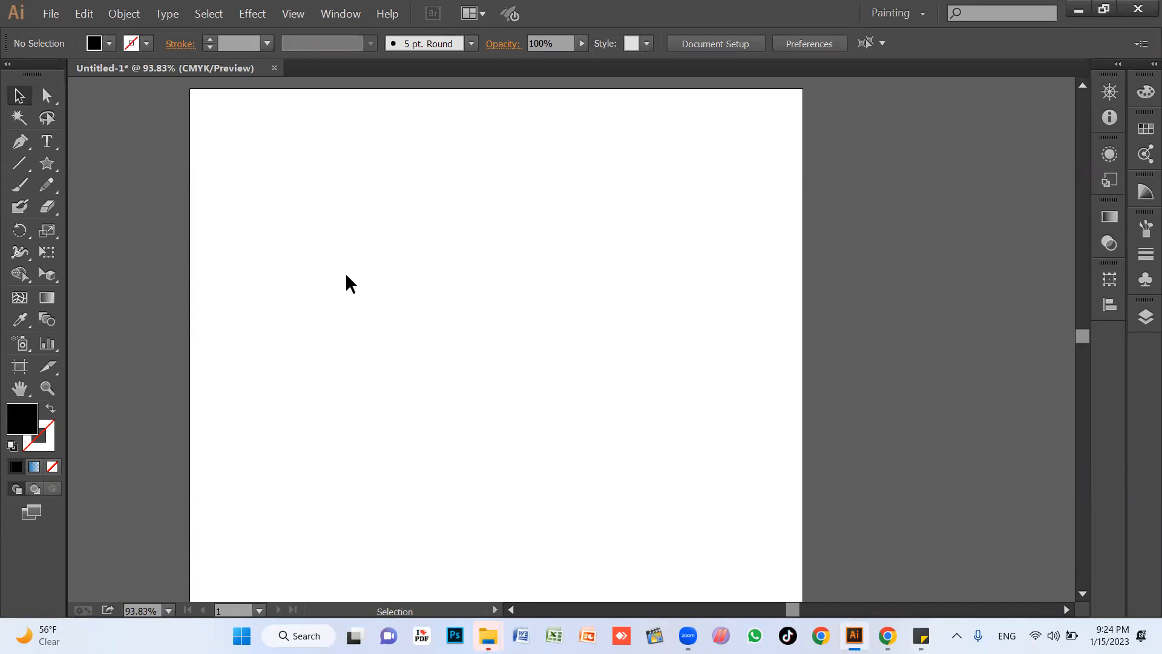
# Draw a black circle on the artboard and duplicate it twice to form a cluster of three overlapping circles.
pyautogui.press('l')
pyautogui.moveTo(296, 228); pyautogui.dragTo(465, 417)
pyautogui.press('v')
pyautogui.moveTo(423, 345); pyautogui.dragTo(384, 269)
pyautogui.moveTo(398, 327); pyautogui.dragTo(500, 226)
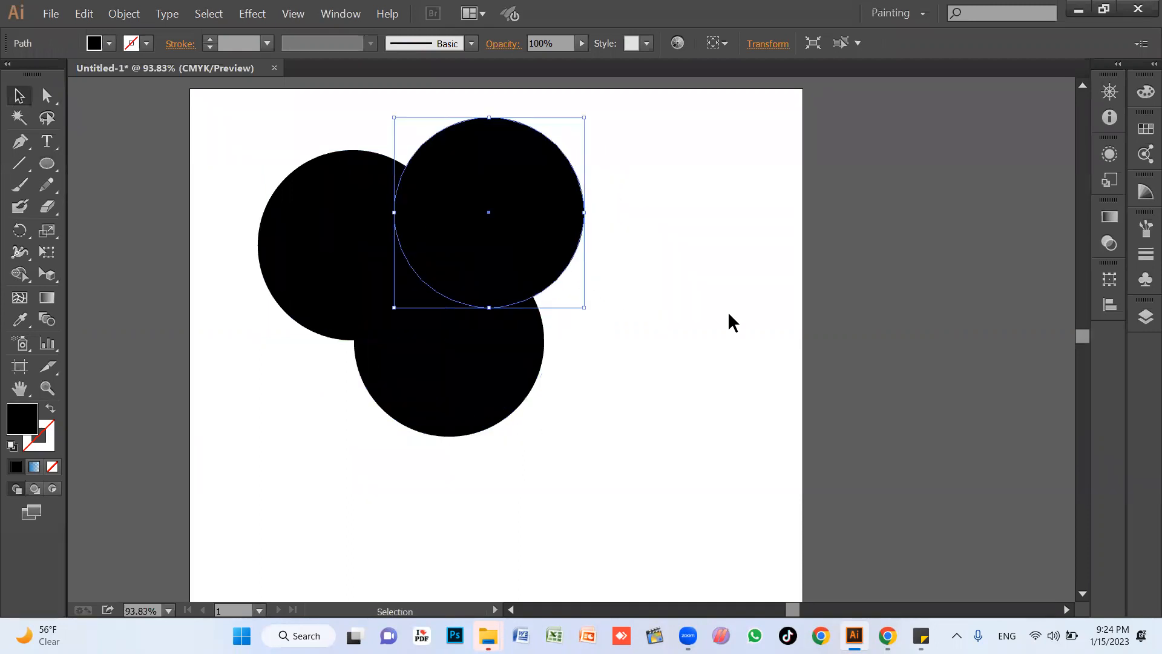
# Fill the left circle with red and deselect it.
pyautogui.click(729, 321)
pyautogui.click(332, 230)
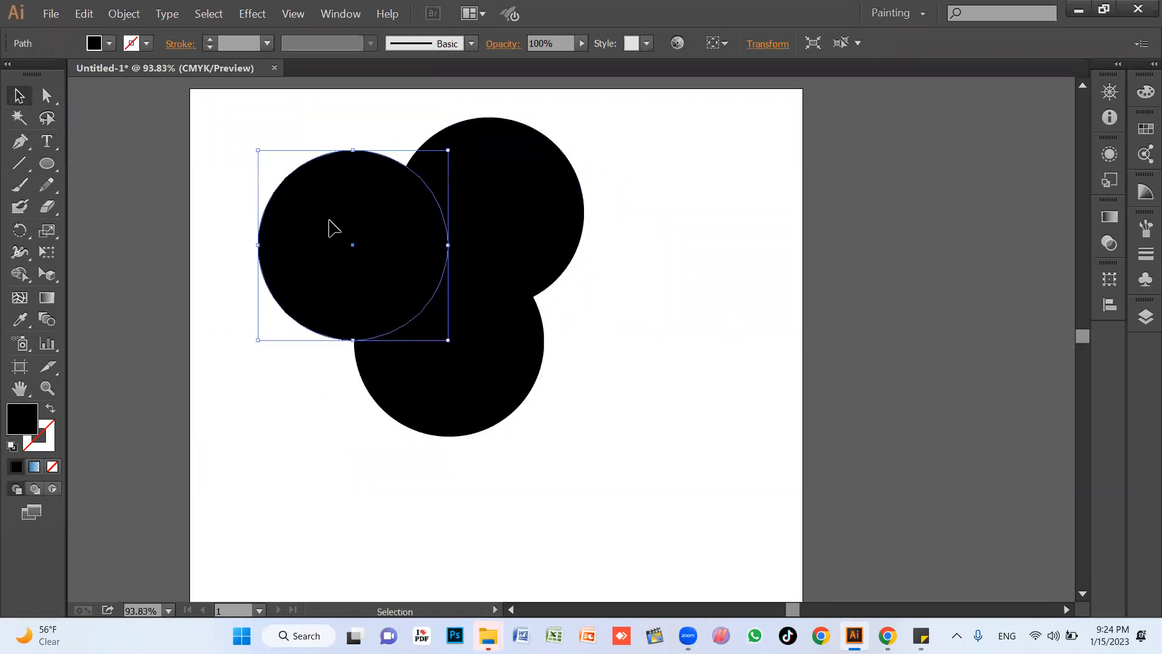
pyautogui.click(110, 43)
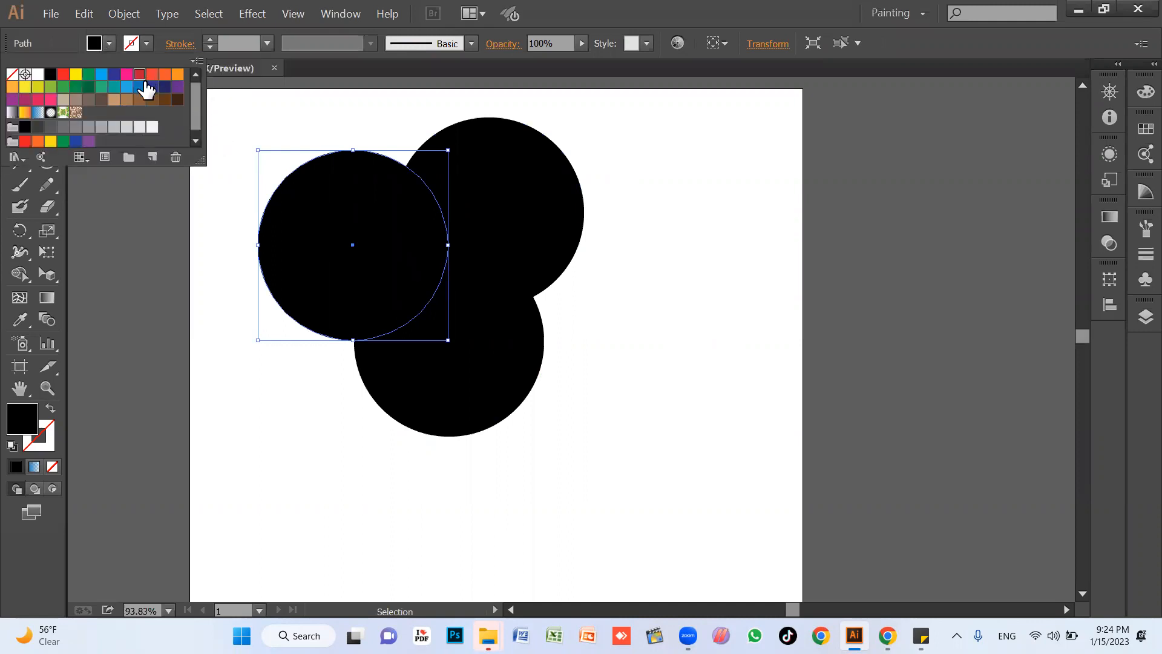
pyautogui.click(139, 74)
pyautogui.click(677, 265)
# Fill the upper-right circle with purple and deselect it.
pyautogui.click(502, 233)
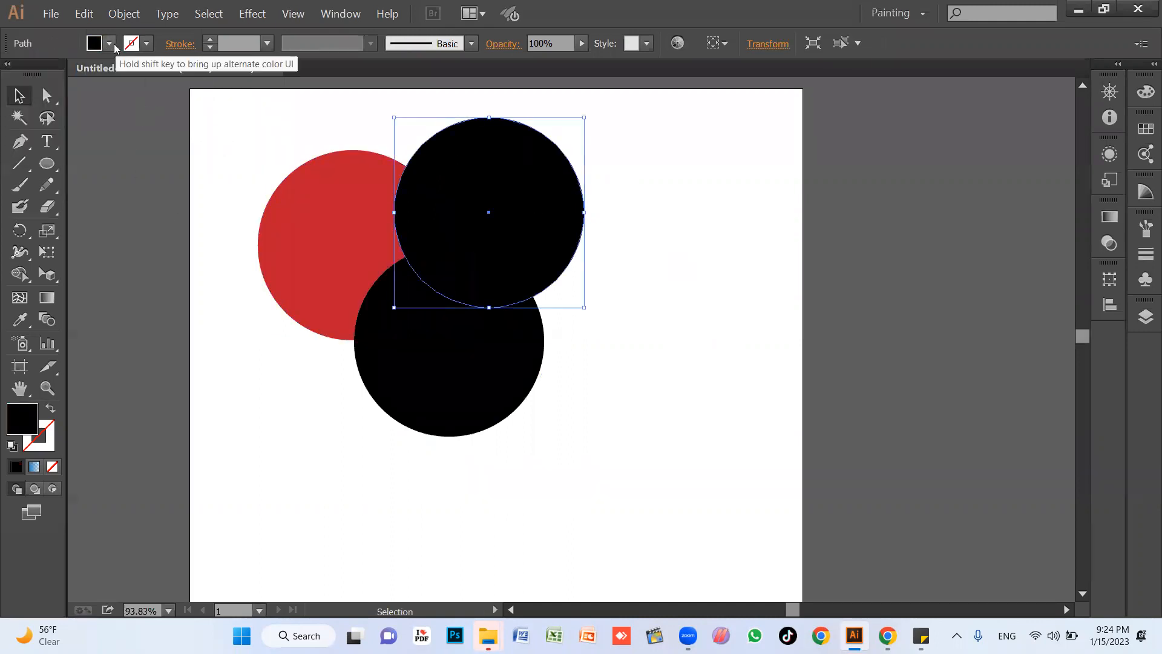
pyautogui.click(110, 43)
pyautogui.click(180, 94)
pyautogui.click(713, 329)
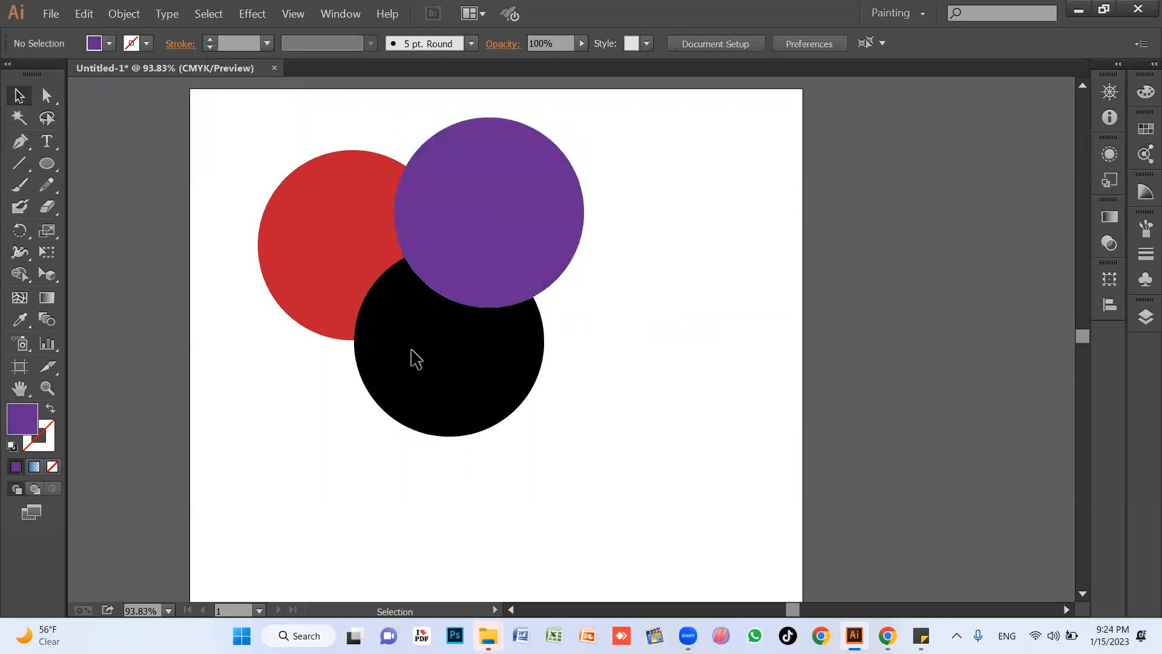
# Fill the lower circle with light green and deselect it.
pyautogui.click(415, 358)
pyautogui.click(107, 44)
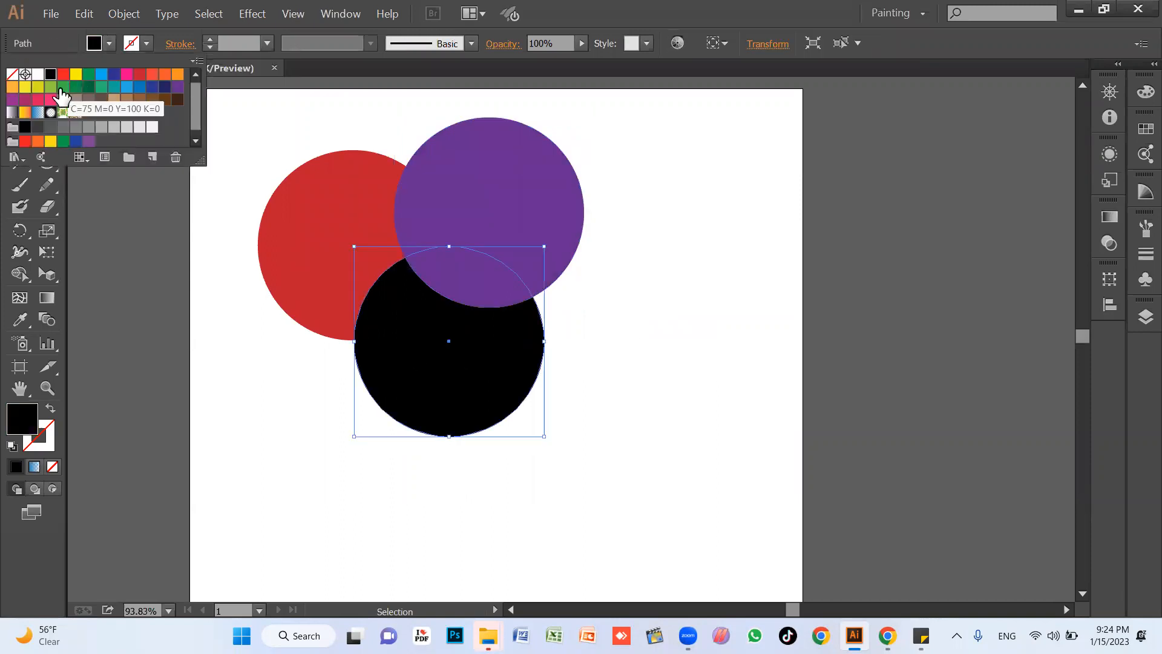
pyautogui.click(55, 94)
pyautogui.click(696, 412)
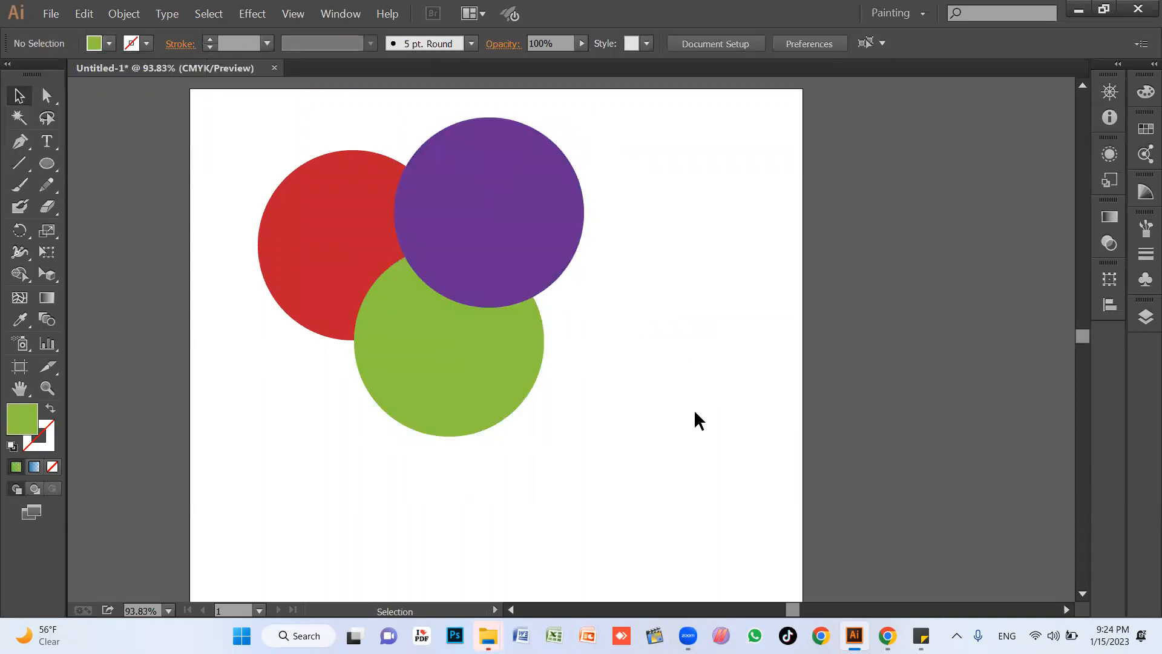
# Nudge the green circle up about 7 px and bring it in front of the other two circles.
pyautogui.click(465, 397)
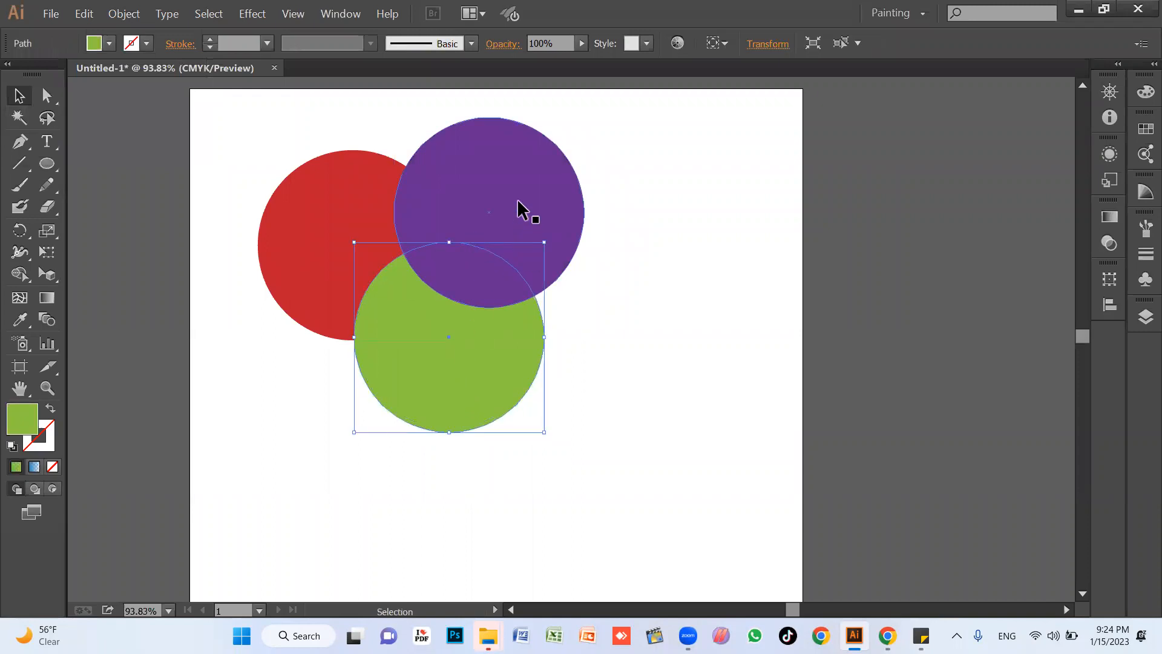
pyautogui.click(648, 340)
pyautogui.click(476, 379)
pyautogui.press('ctrl')
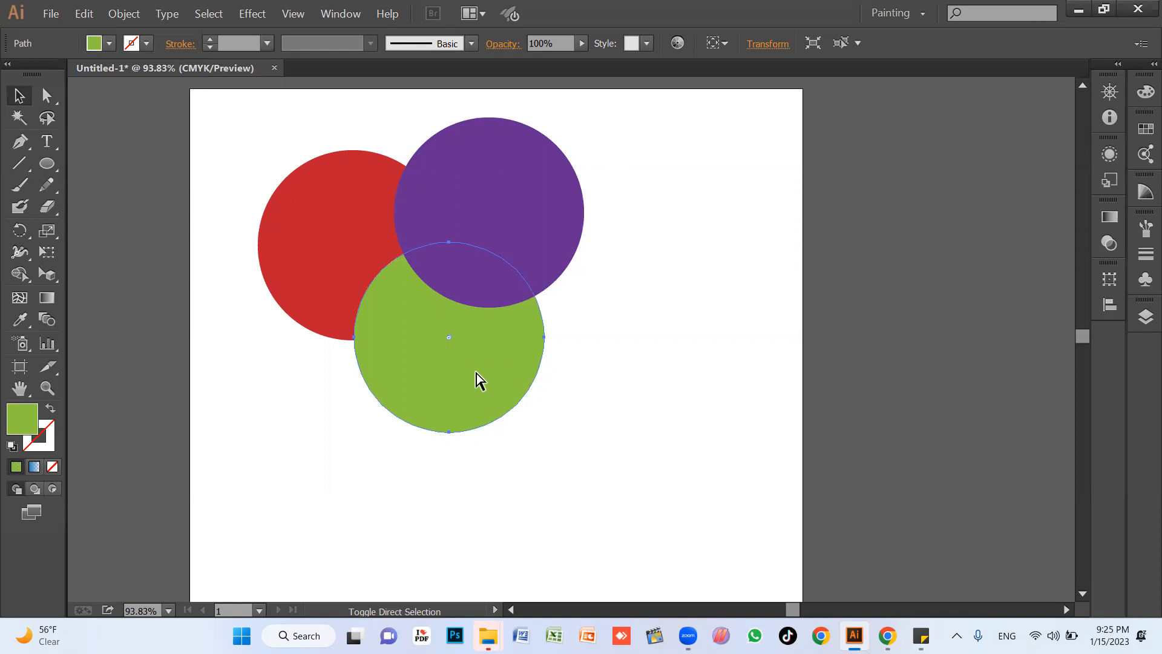
pyautogui.hotkey('ctrl', 'shift', ']')
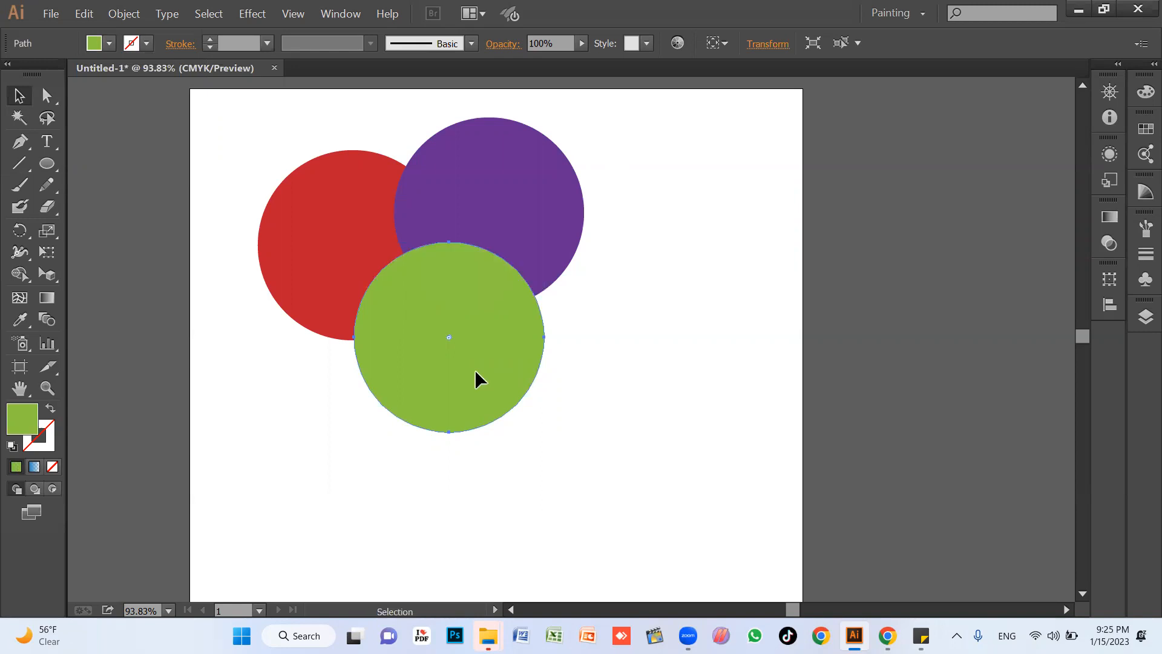
pyautogui.click(623, 372)
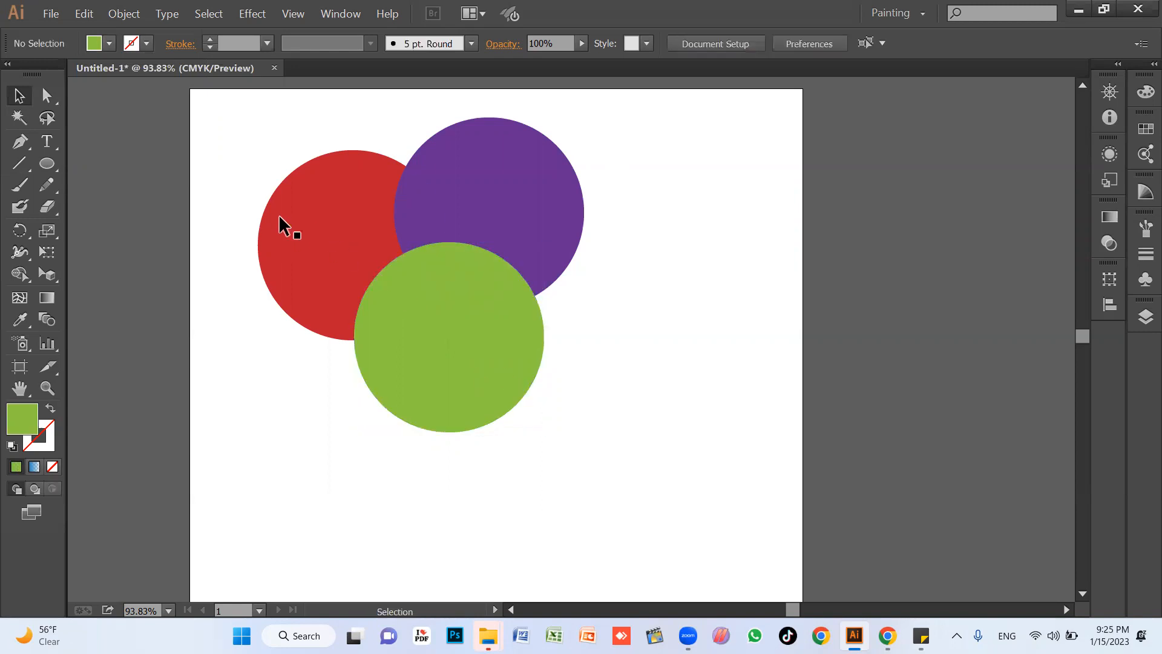
# Bring the red circle to the front of the stack and deselect it.
pyautogui.click(296, 268)
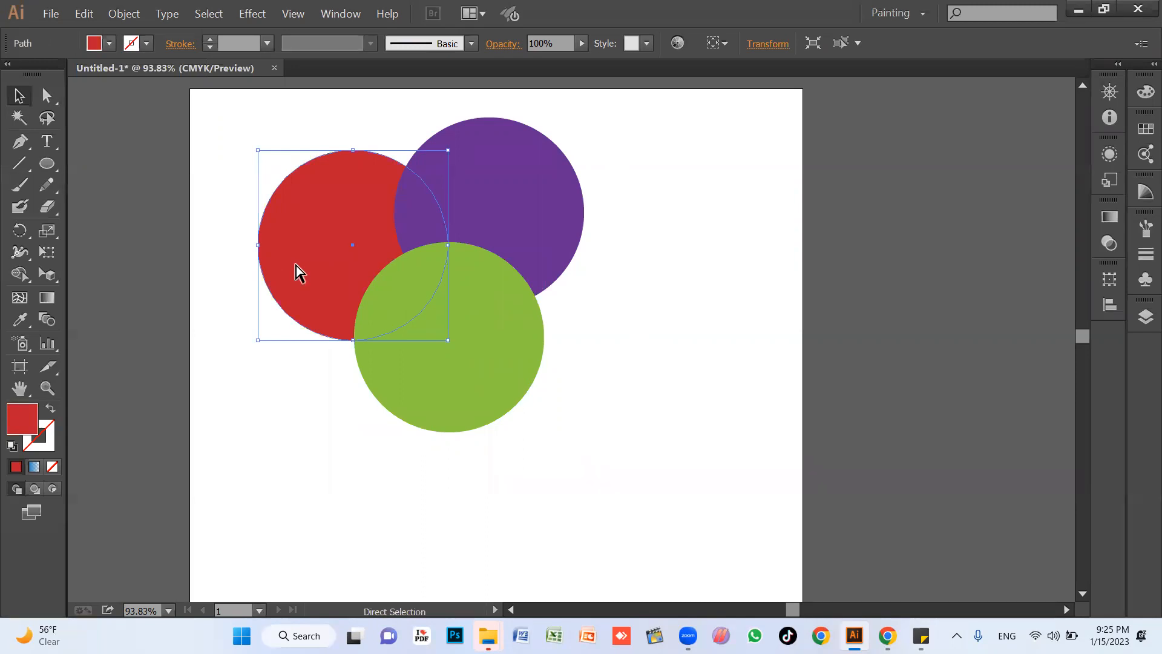
pyautogui.hotkey('ctrl', 'shift', ']')
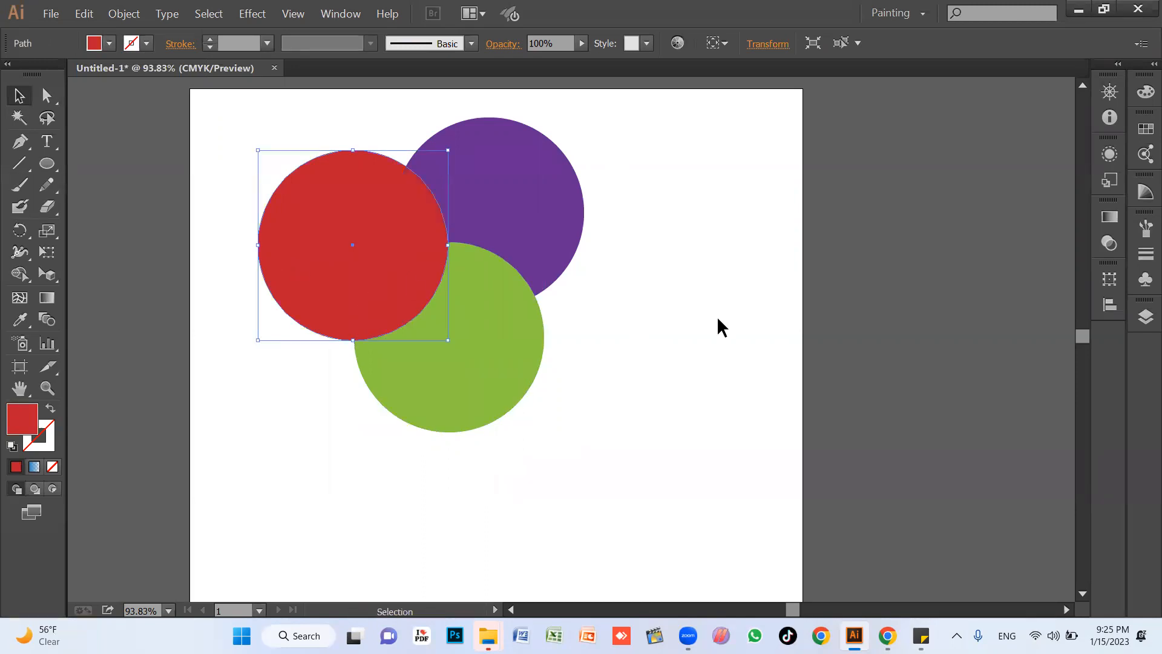
pyautogui.click(716, 316)
# Bring the purple circle to the front of the stack and deselect it.
pyautogui.click(551, 205)
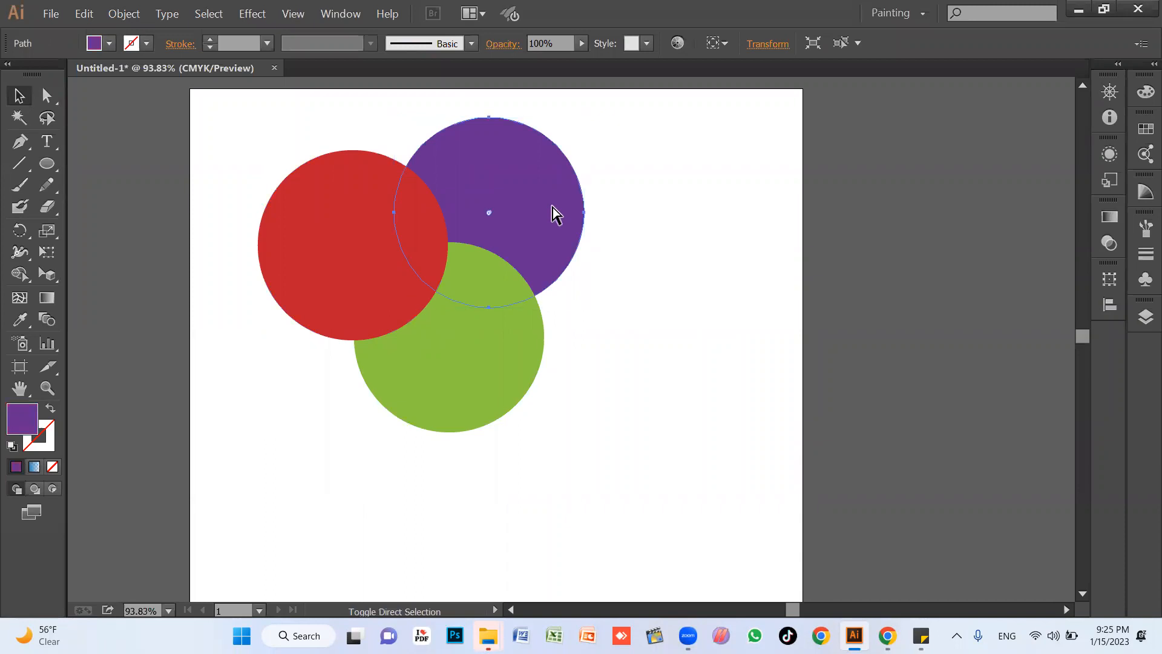
pyautogui.hotkey('ctrl', 'shift', ']')
pyautogui.click(777, 400)
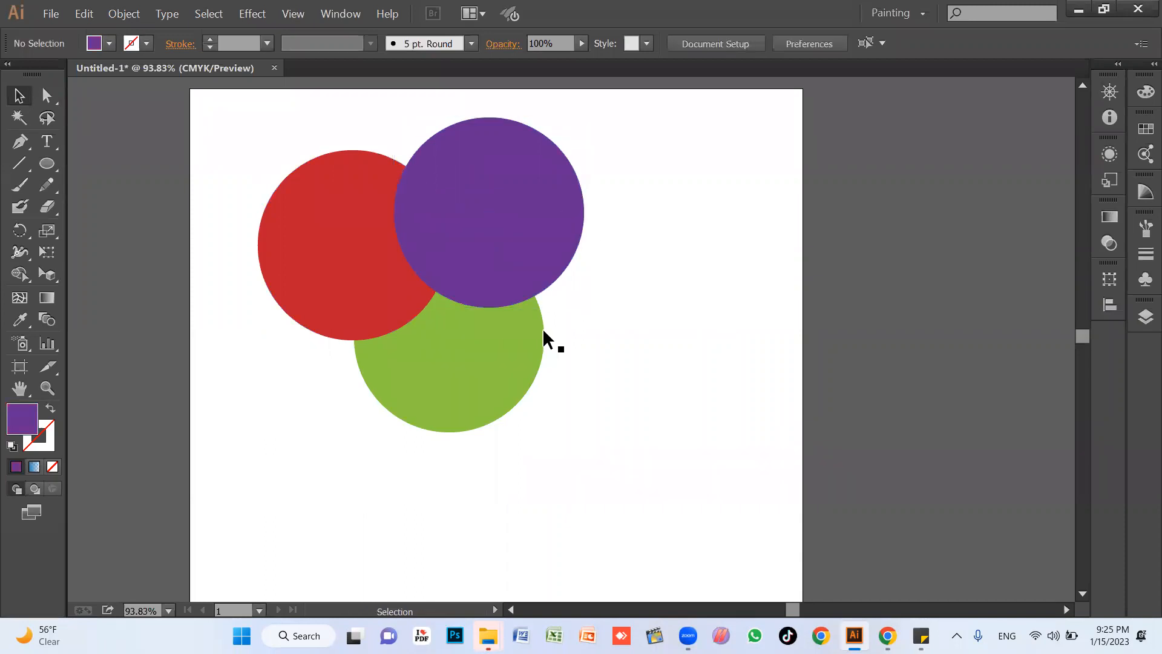
# Send the purple circle to the back of the stack and deselect it.
pyautogui.click(529, 238)
pyautogui.press('ctrl')
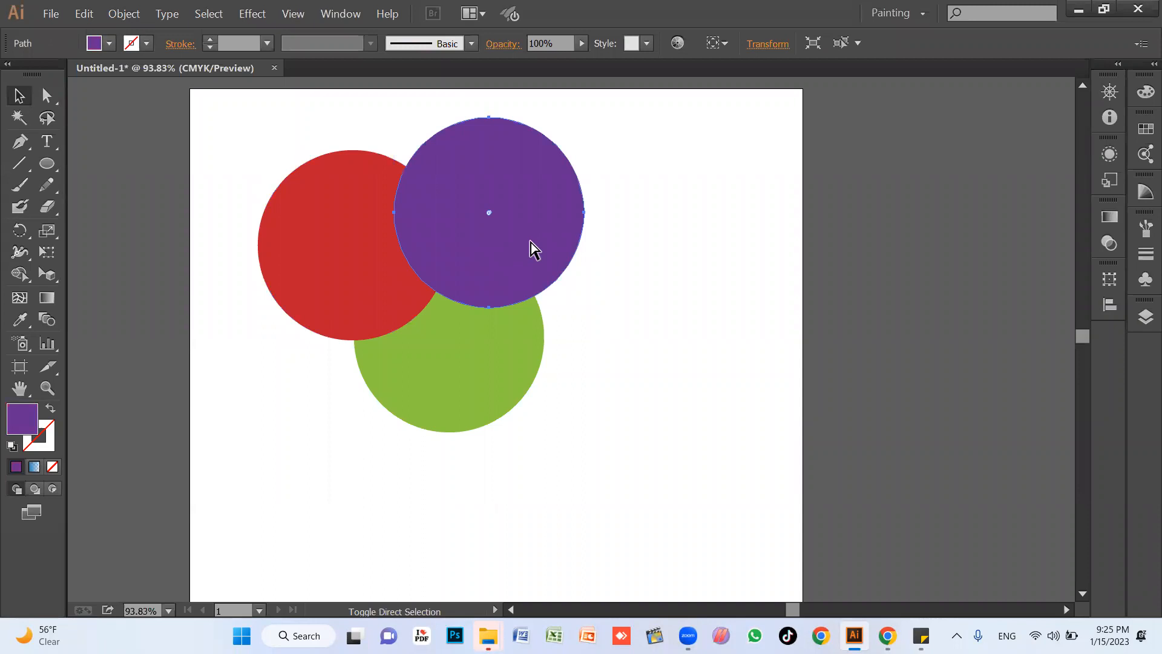
pyautogui.hotkey('ctrl', 'shift', '[')
pyautogui.click(764, 415)
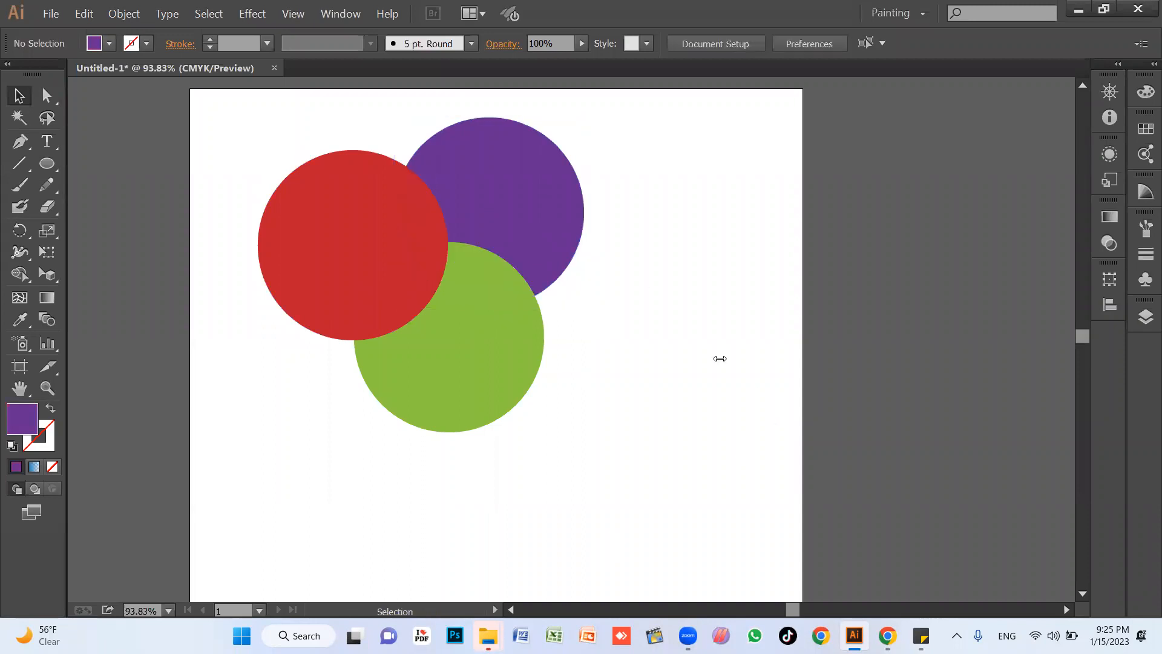
# Select all three overlapping circles and delete them from the artboard.
pyautogui.click(688, 636)
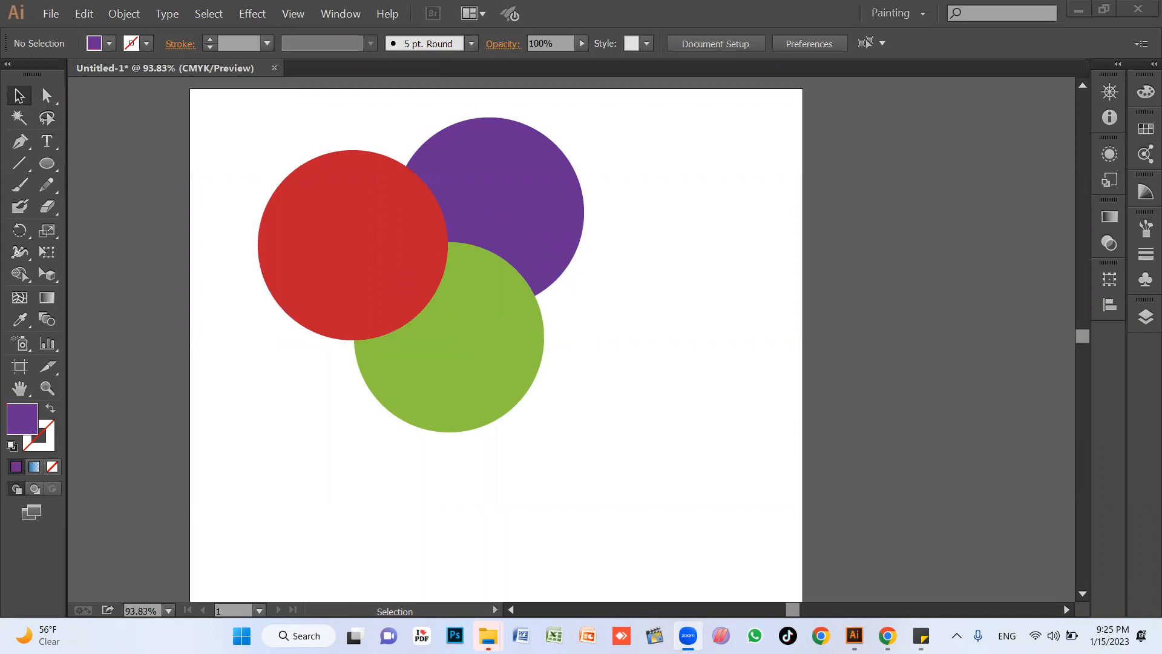
pyautogui.click(318, 423)
pyautogui.moveTo(624, 447); pyautogui.dragTo(320, 157)
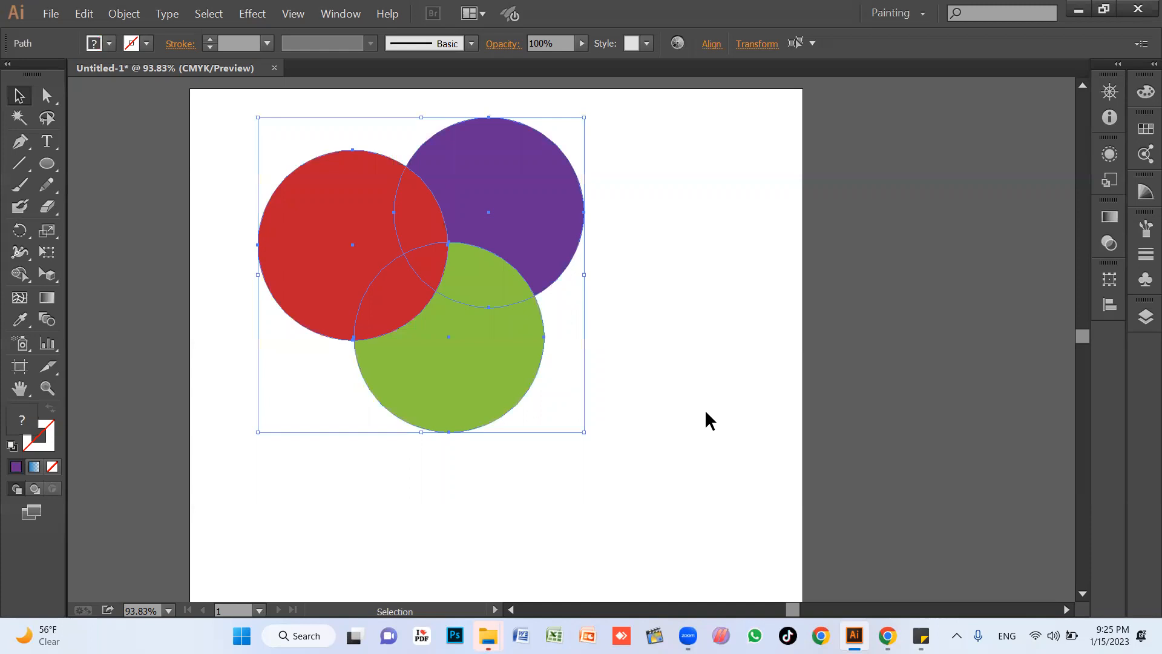
pyautogui.press('Delete')
# Switch to Sticky Notes, add the line "bring forward and send back short key" below the clipping mask line, and return to Illustrator.
pyautogui.click(920, 634)
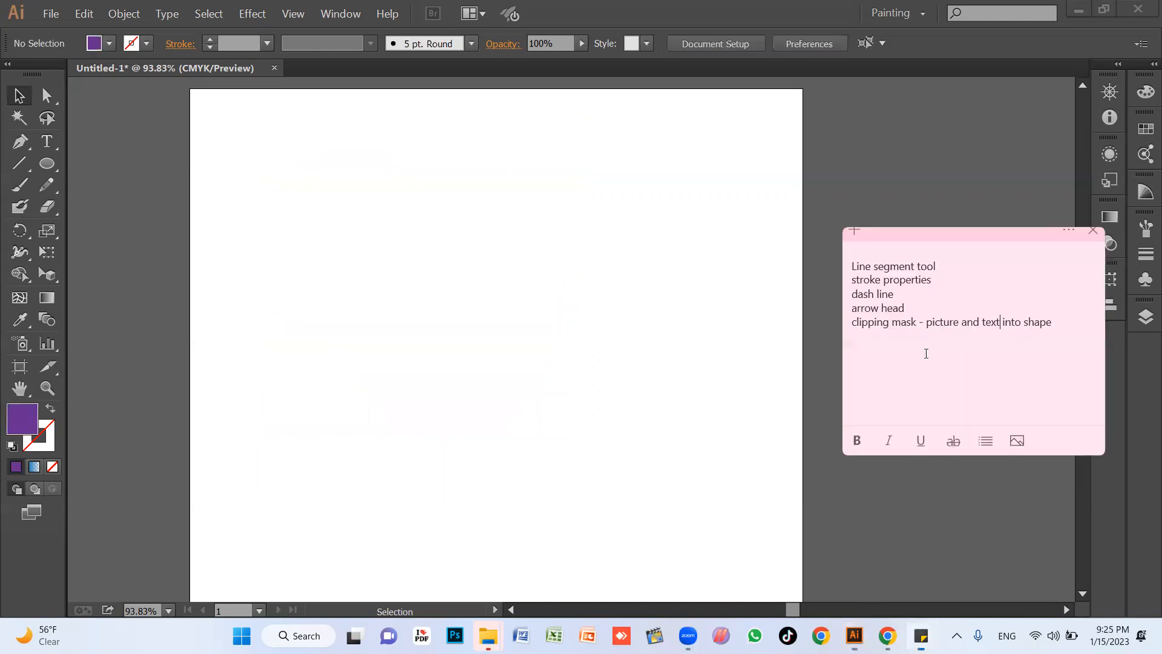
pyautogui.click(1073, 332)
pyautogui.press('Return')
pyautogui.write('bring forward and send ')
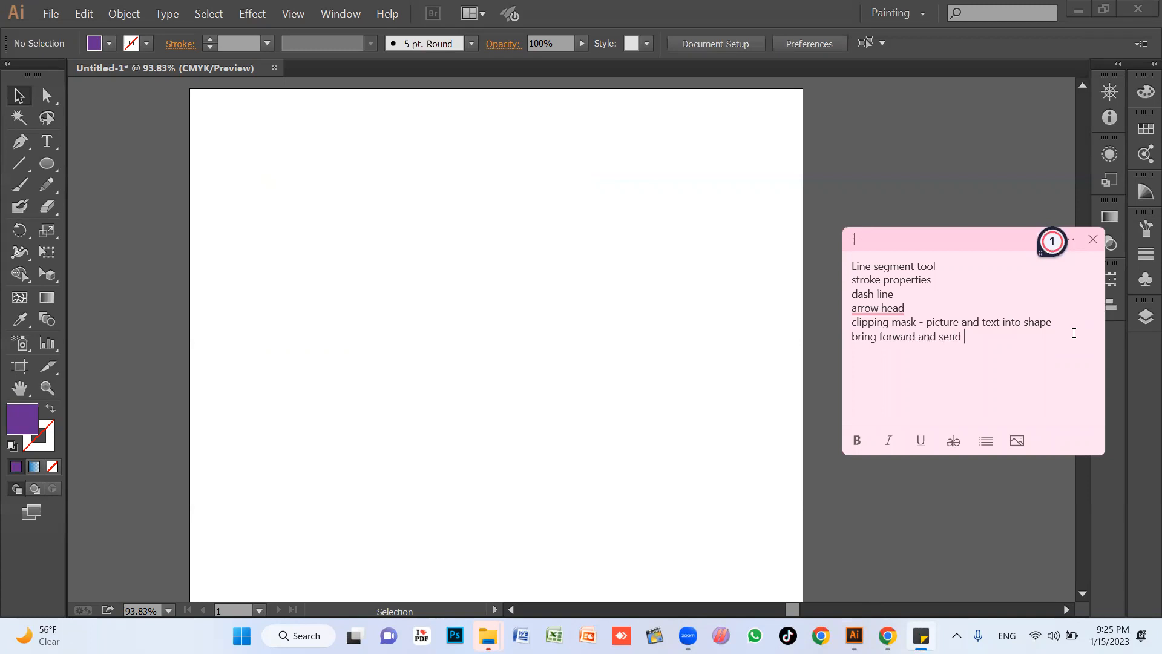
pyautogui.write('back short key')
pyautogui.click(660, 312)
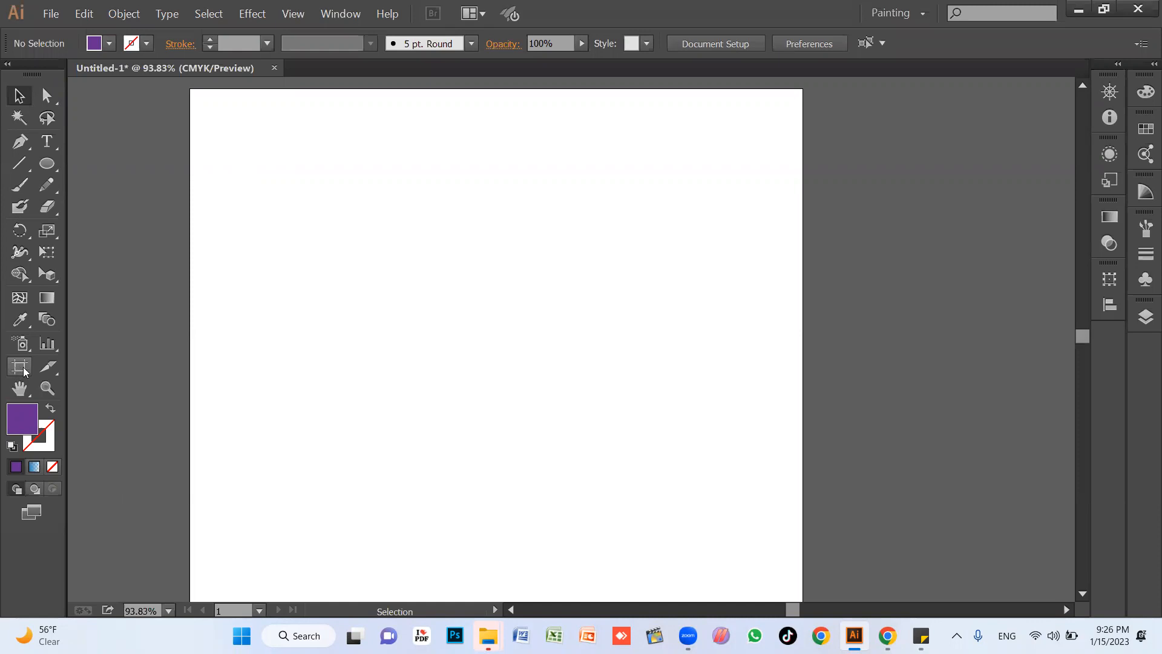
# Launch Windows Magnifier to view the Artboard tool enlarged in the toolbox, and close the magnifier.
pyautogui.click(283, 636)
pyautogui.write('magni')
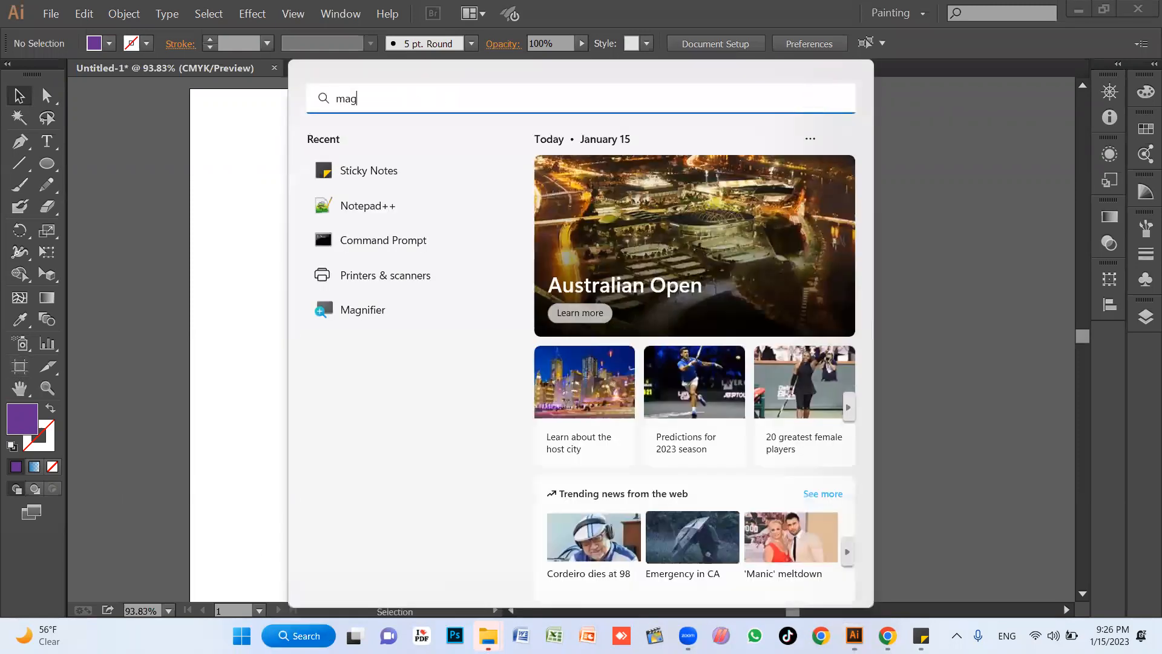
pyautogui.press('Return')
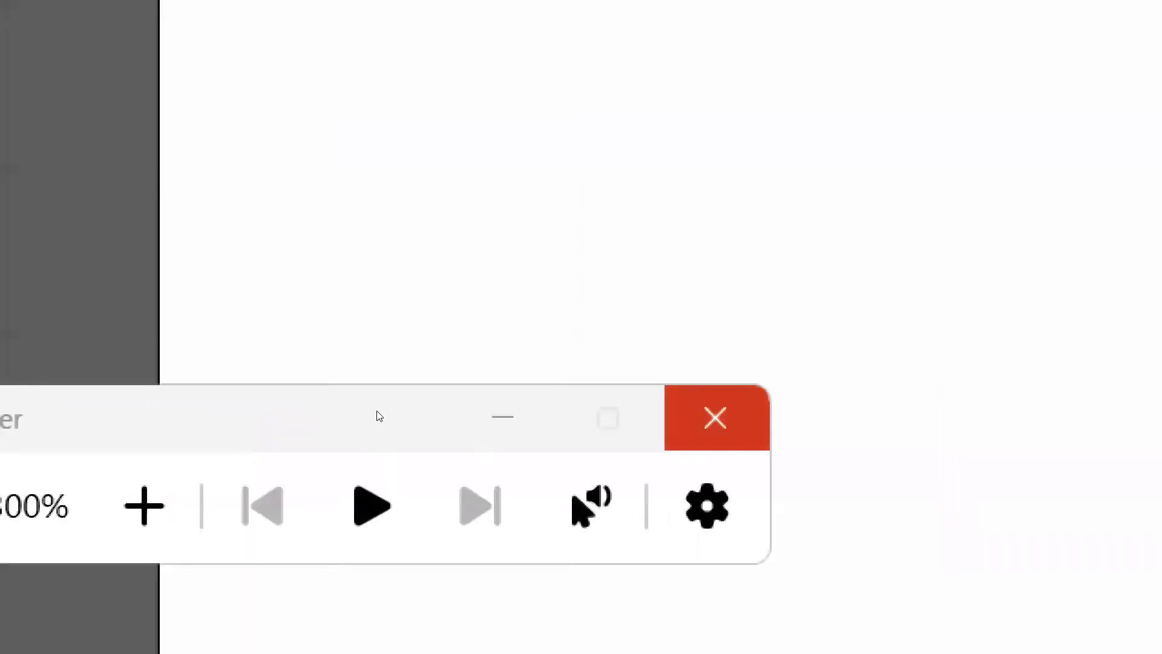
pyautogui.click(376, 410)
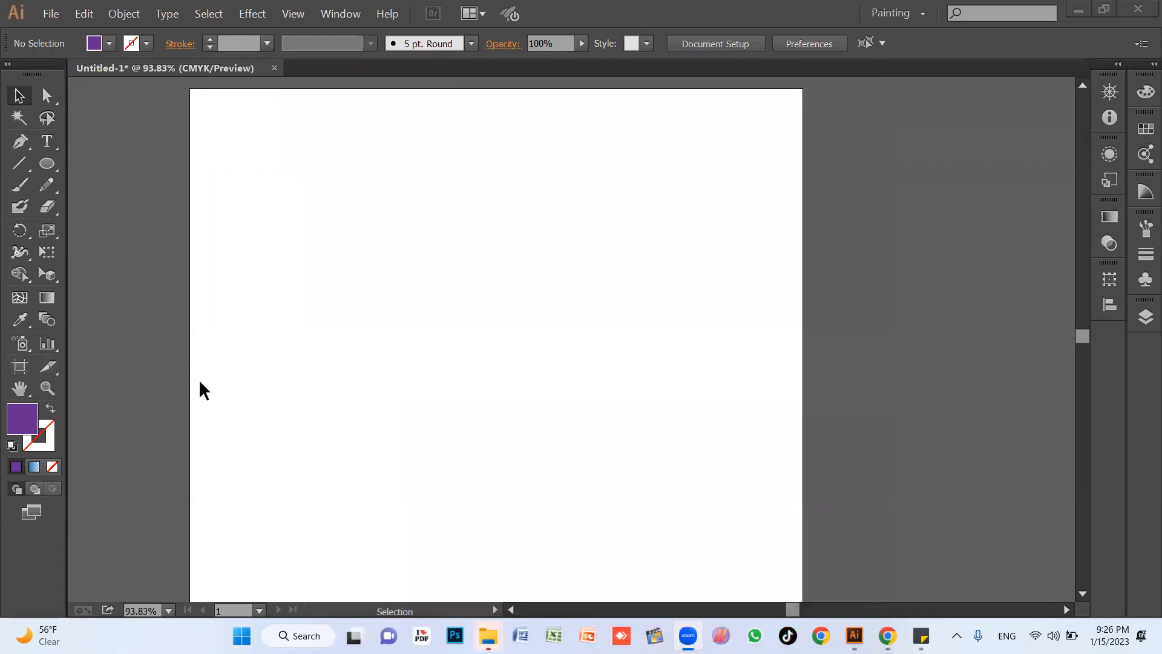
# Activate the Artboard tool, inspect the artboard's edges and handles from top to bottom, and return to the Selection tool.
pyautogui.click(18, 372)
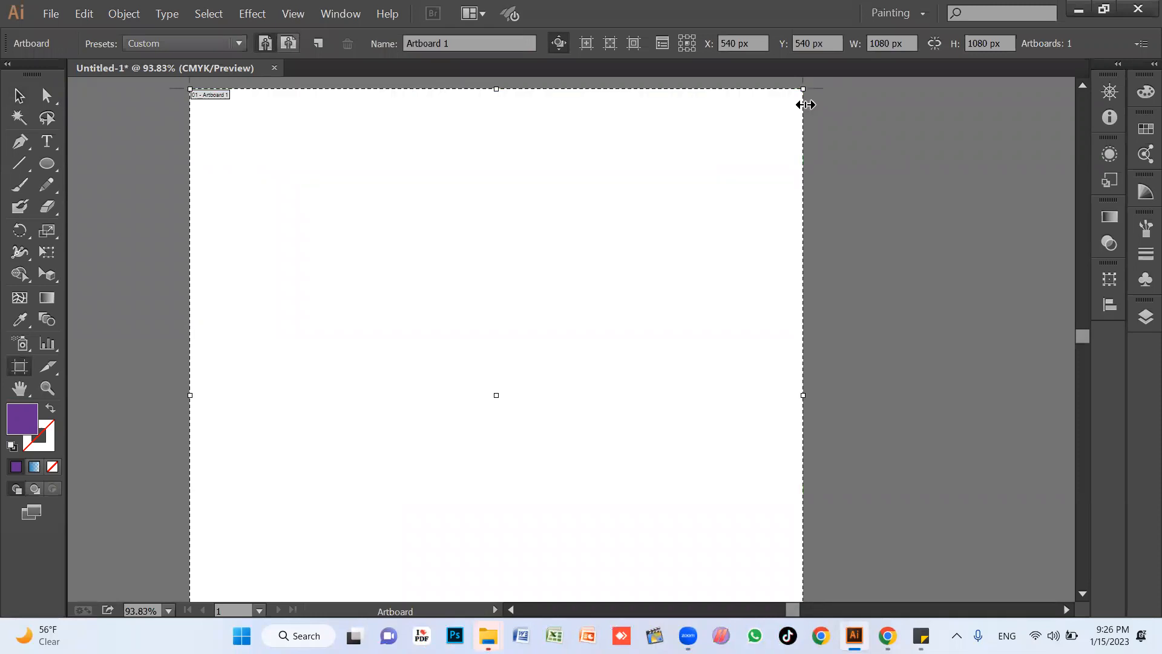
pyautogui.scroll(1, 808, 89)
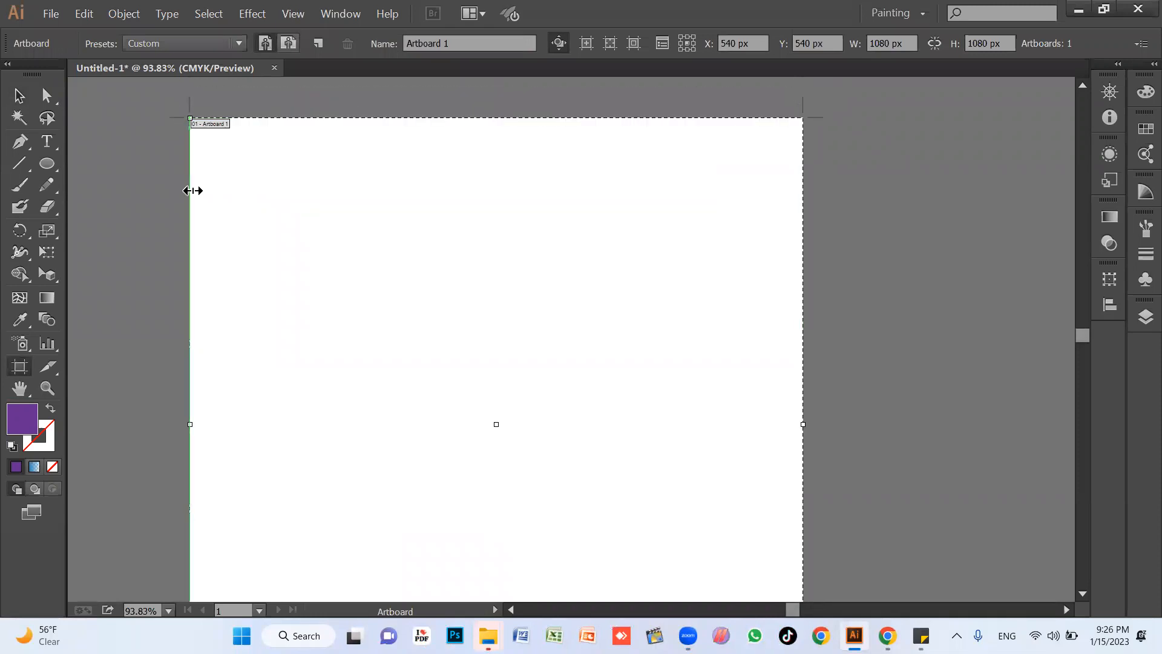
pyautogui.scroll(-7, 194, 426)
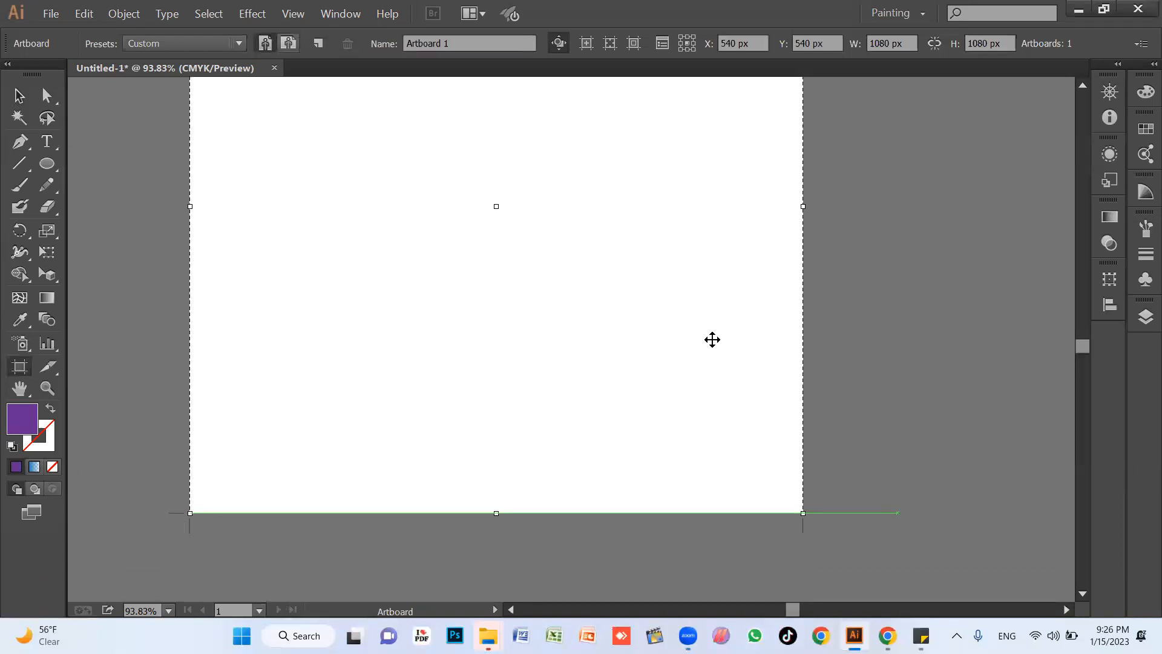
pyautogui.scroll(10, 710, 337)
pyautogui.scroll(-2, 602, 355)
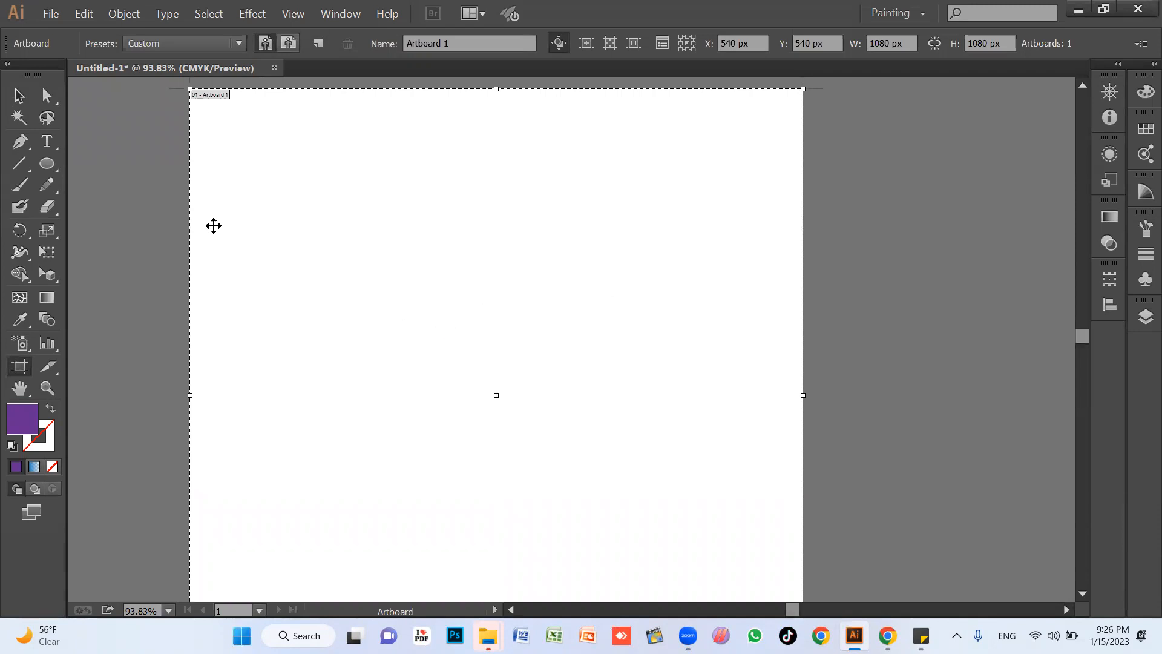
pyautogui.click(15, 101)
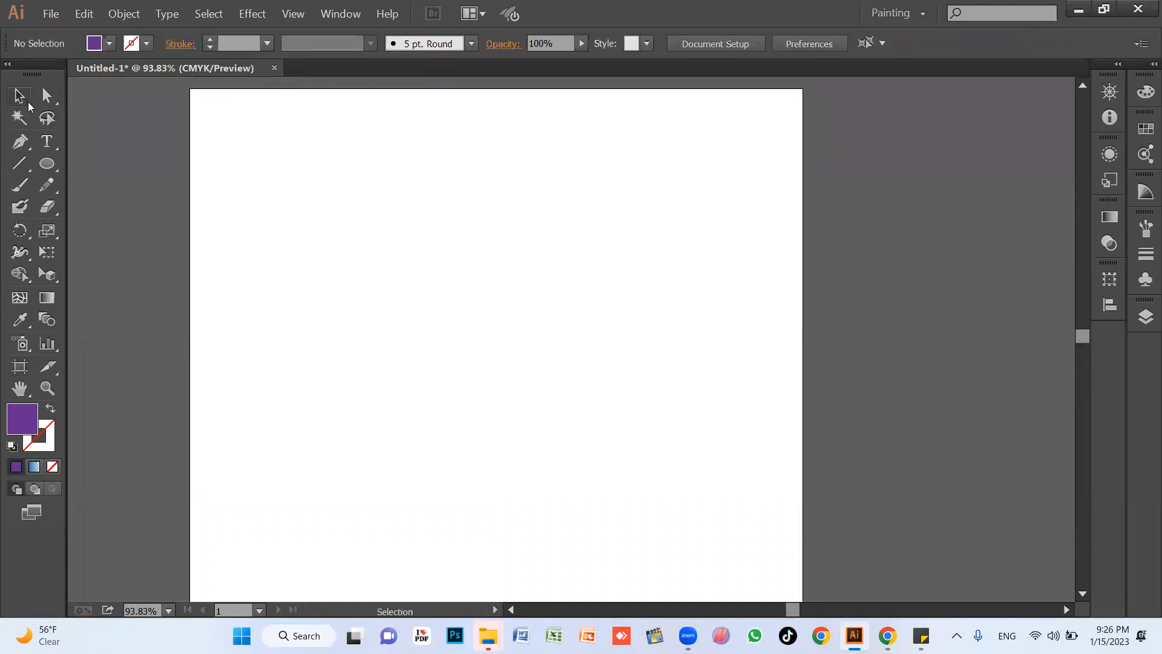
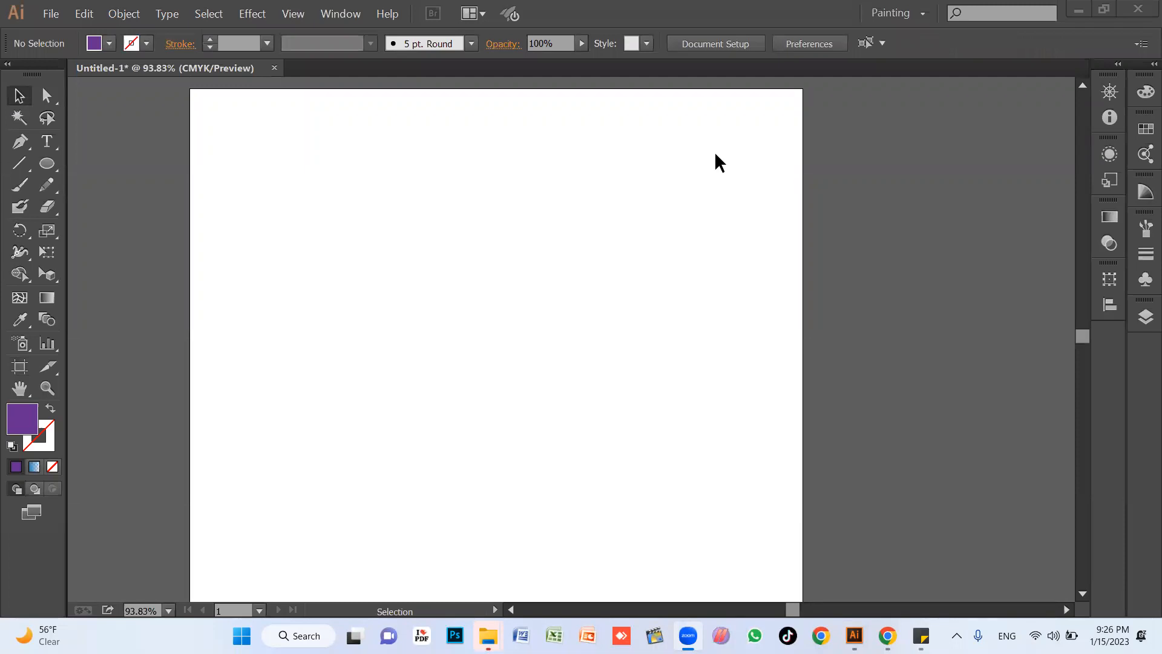
# Activate the Artboard tool and narrow the artboard from its right edge to a width of about 474 px.
pyautogui.click(354, 280)
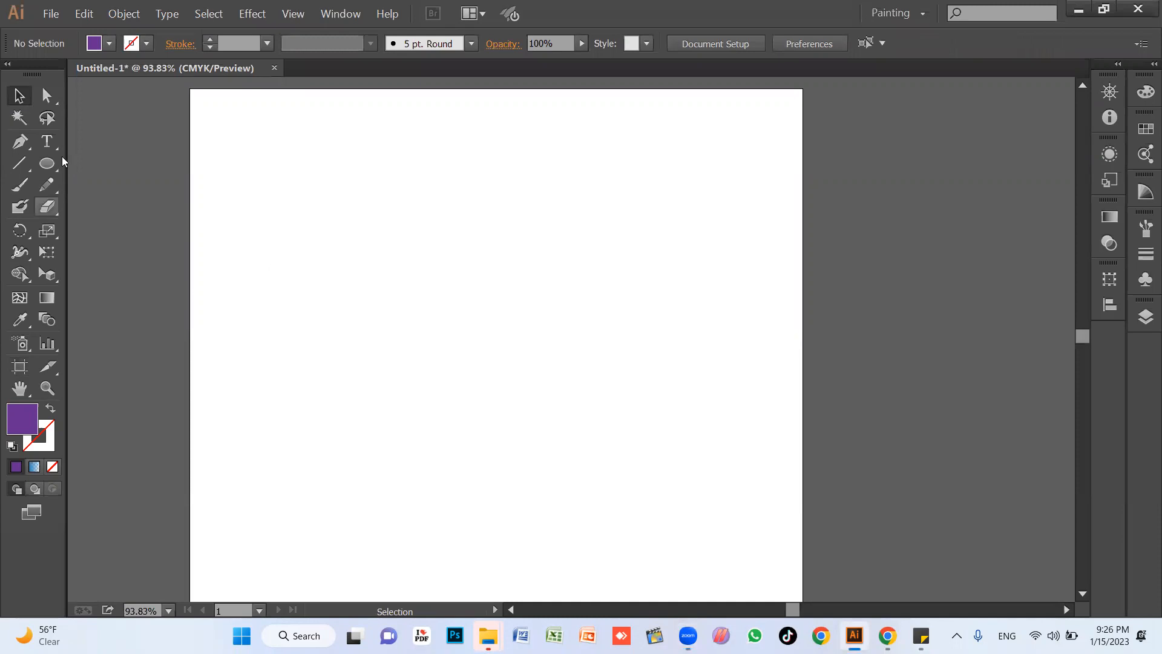
pyautogui.click(15, 374)
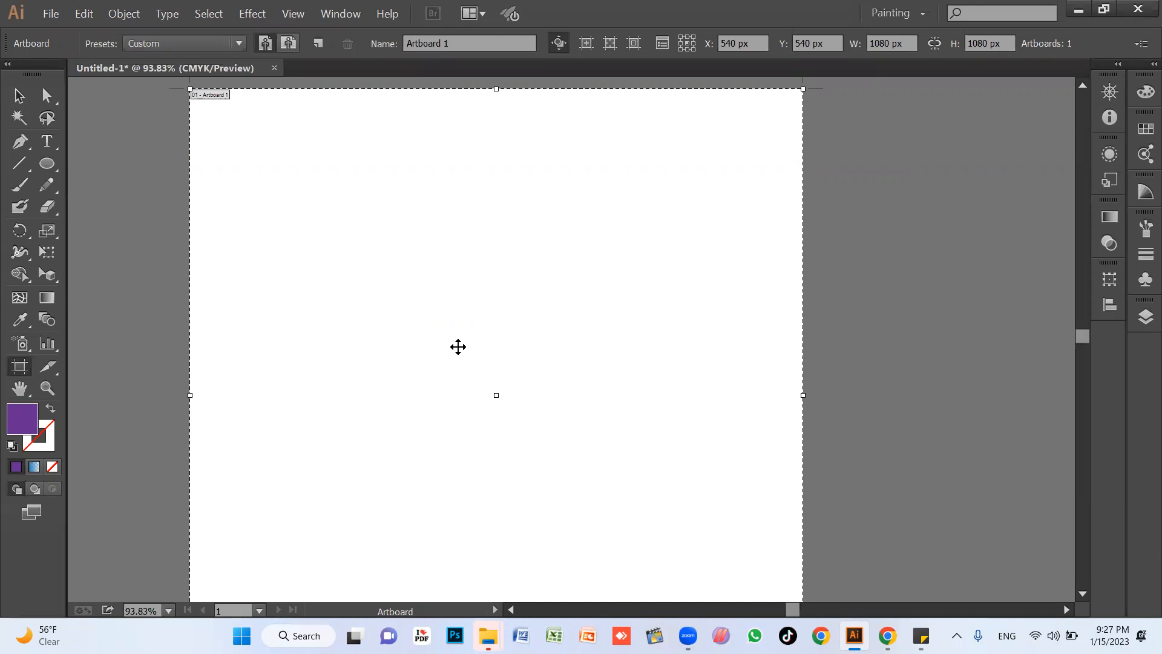
pyautogui.press('v')
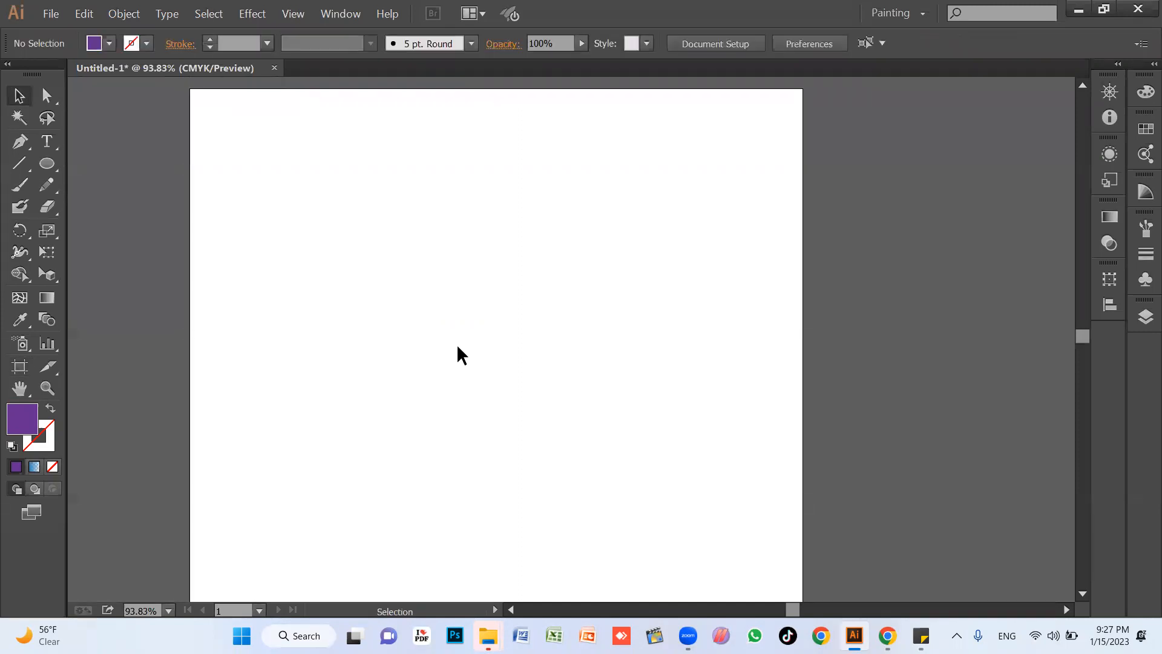
pyautogui.hotkey('shift', 'o')
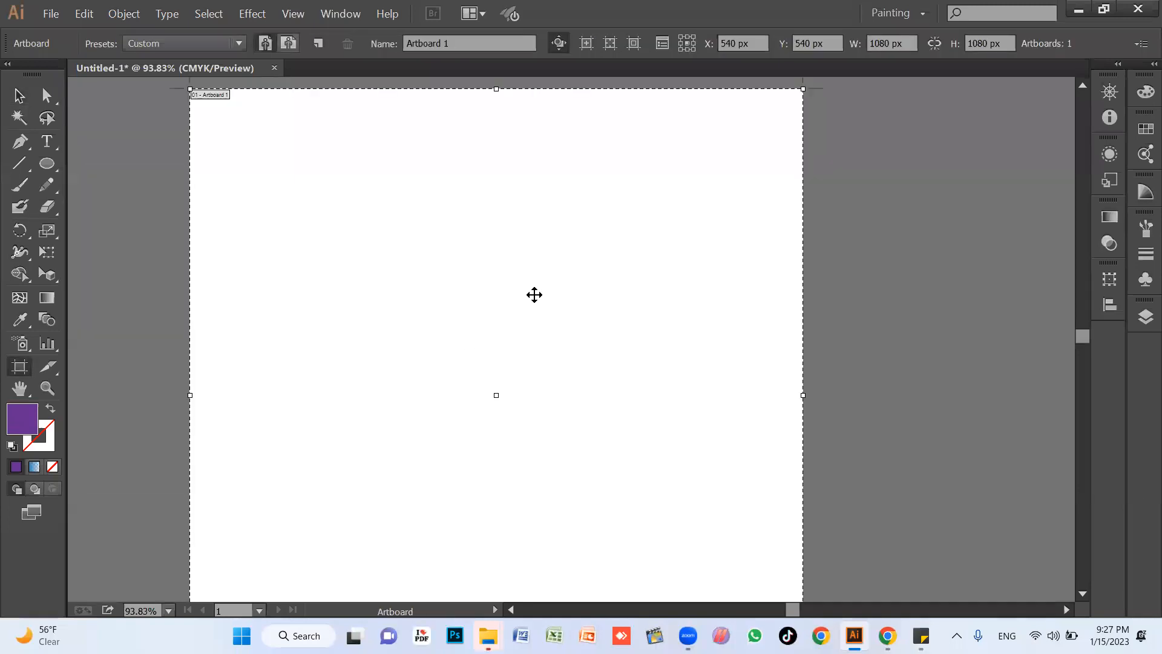
pyautogui.click(878, 43)
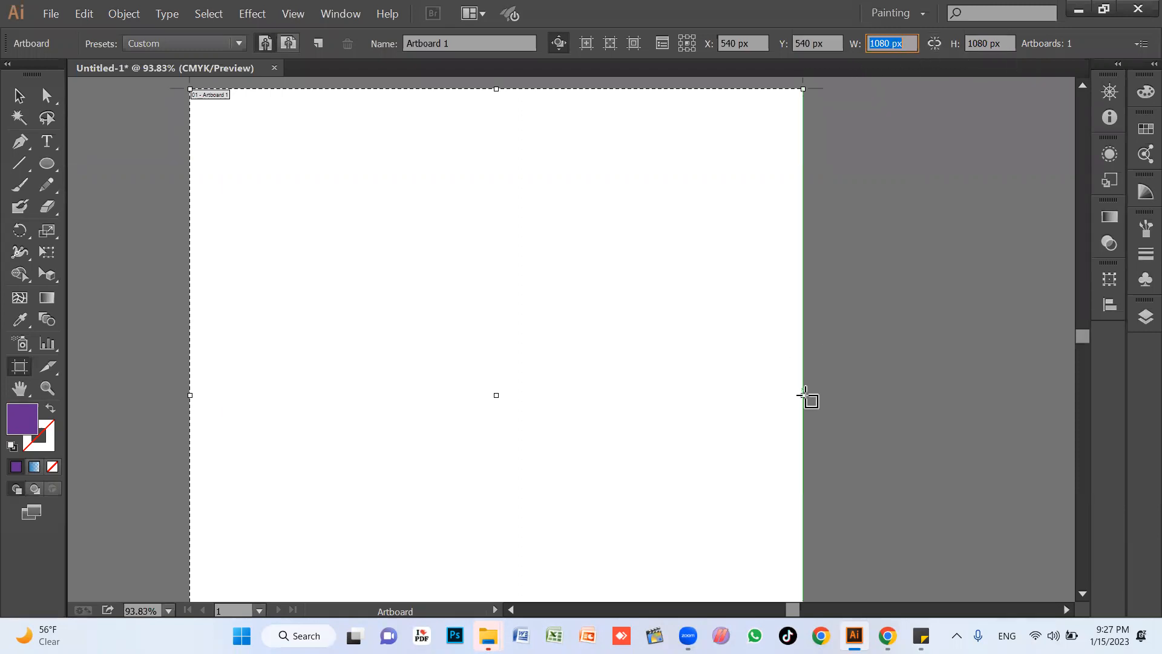
pyautogui.moveTo(805, 398); pyautogui.dragTo(475, 395)
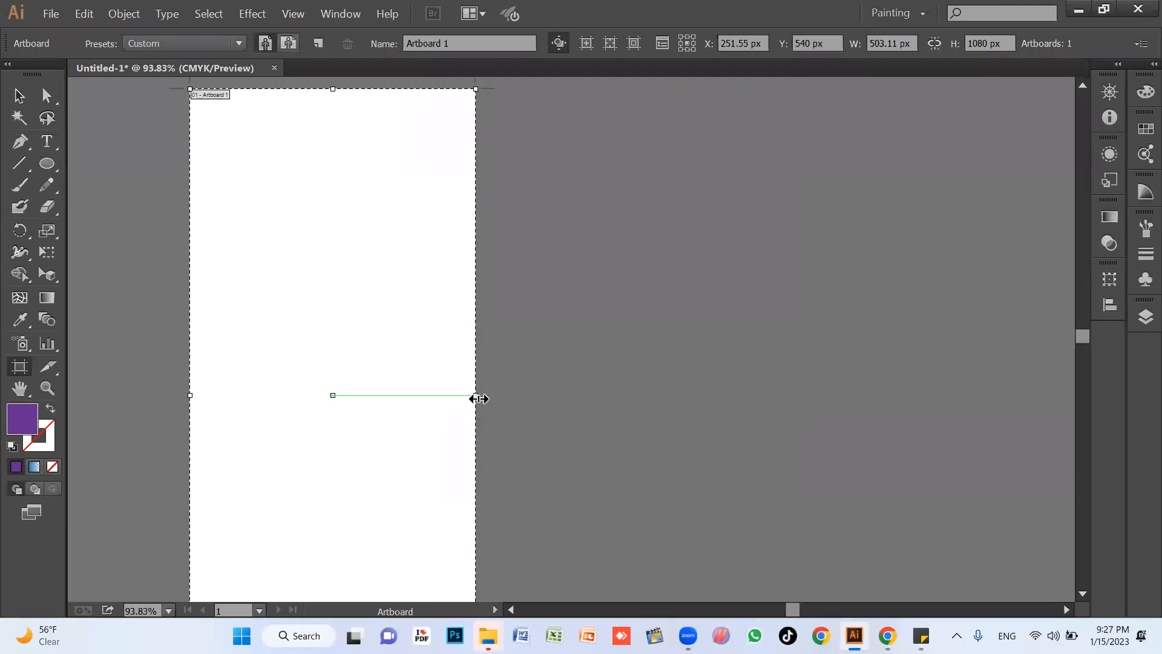
pyautogui.moveTo(678, 399); pyautogui.dragTo(460, 397)
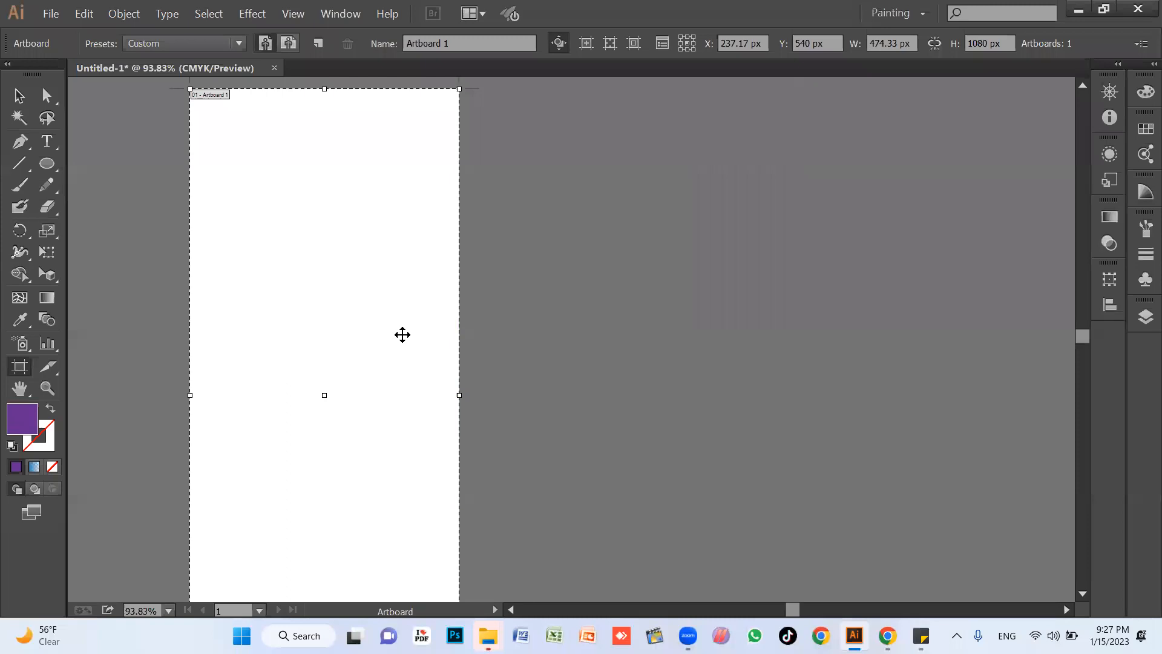
pyautogui.press('Escape')
# Try duplicating the artboard twice to its right, and undo both copies.
pyautogui.moveTo(409, 361); pyautogui.dragTo(958, 359)
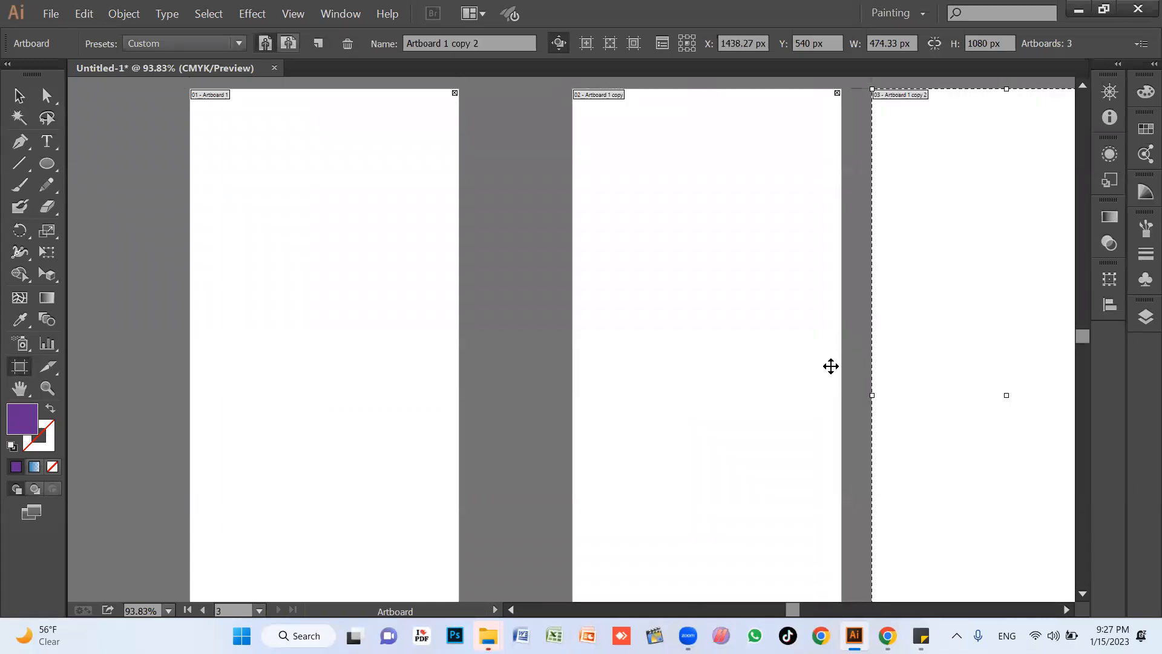
pyautogui.hotkey('ctrl', 'z')
pyautogui.hotkey('ctrl', 'z')
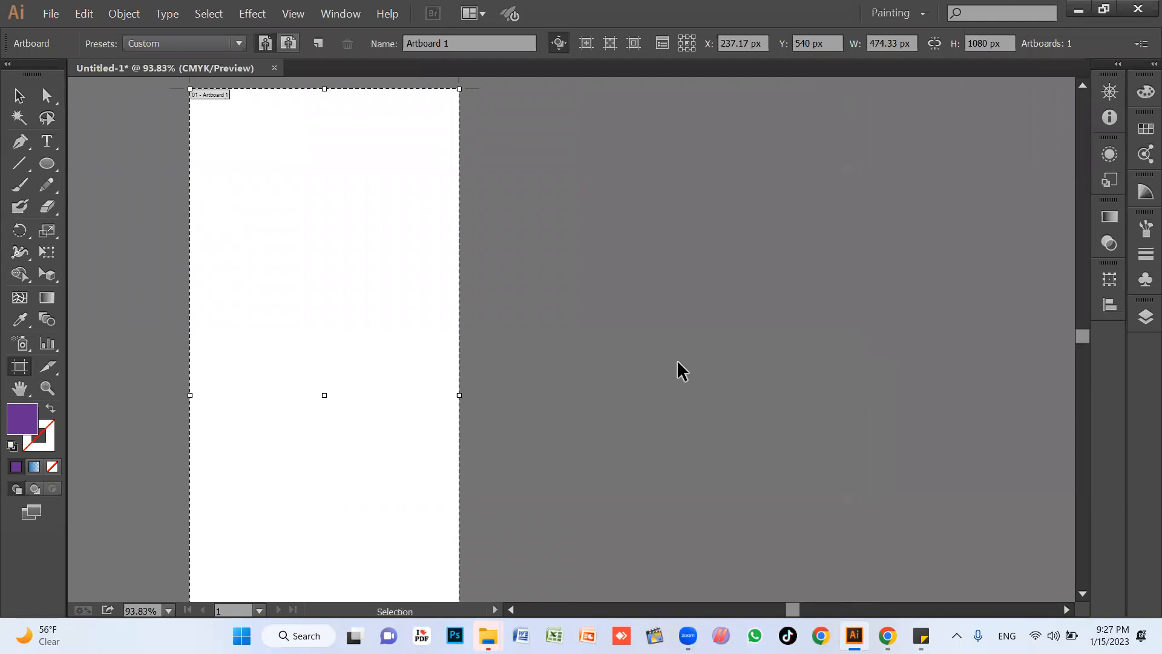
# Set the artboard's width and height to 500 px each.
pyautogui.click(906, 43)
pyautogui.write('500')
pyautogui.press('Return')
pyautogui.click(1012, 43)
pyautogui.moveTo(1012, 44); pyautogui.dragTo(965, 45)
pyautogui.write('500')
pyautogui.press('Return')
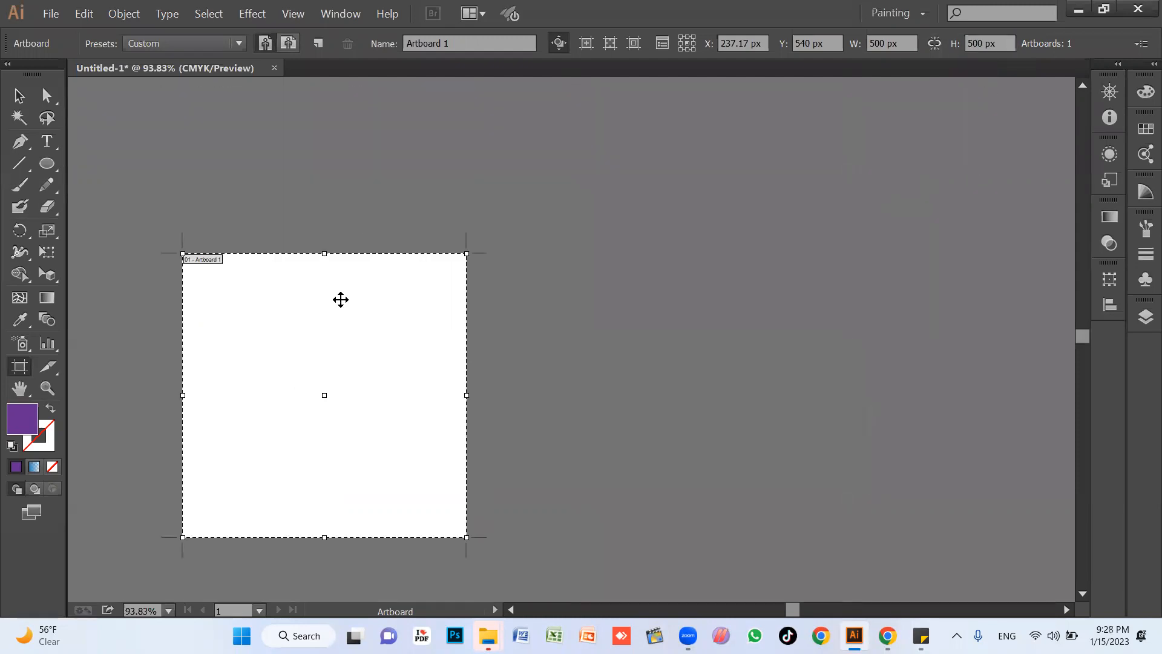
# Set the artboard's height to 800 px.
pyautogui.scroll(-1, 478, 340)
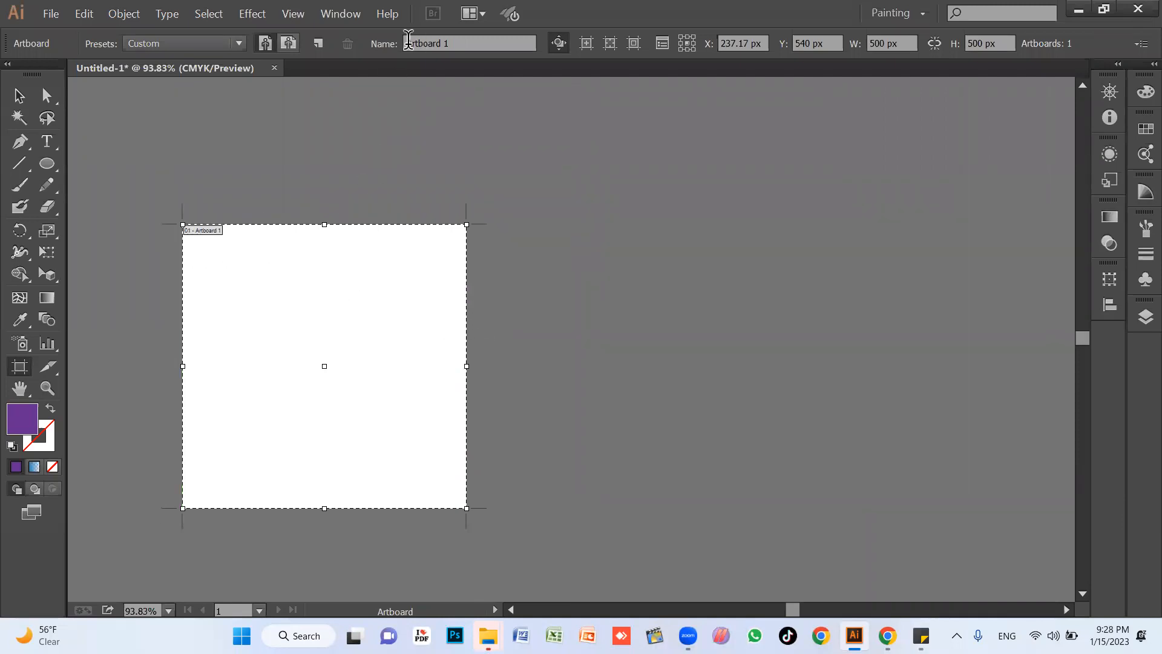
pyautogui.click(477, 44)
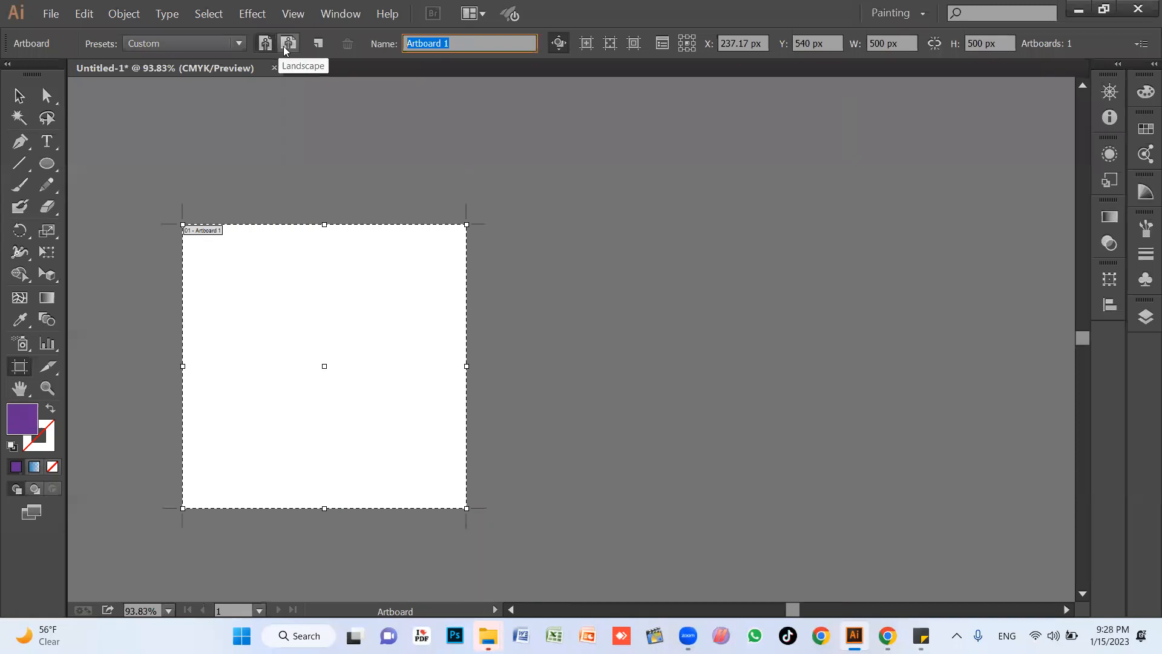
pyautogui.click(993, 42)
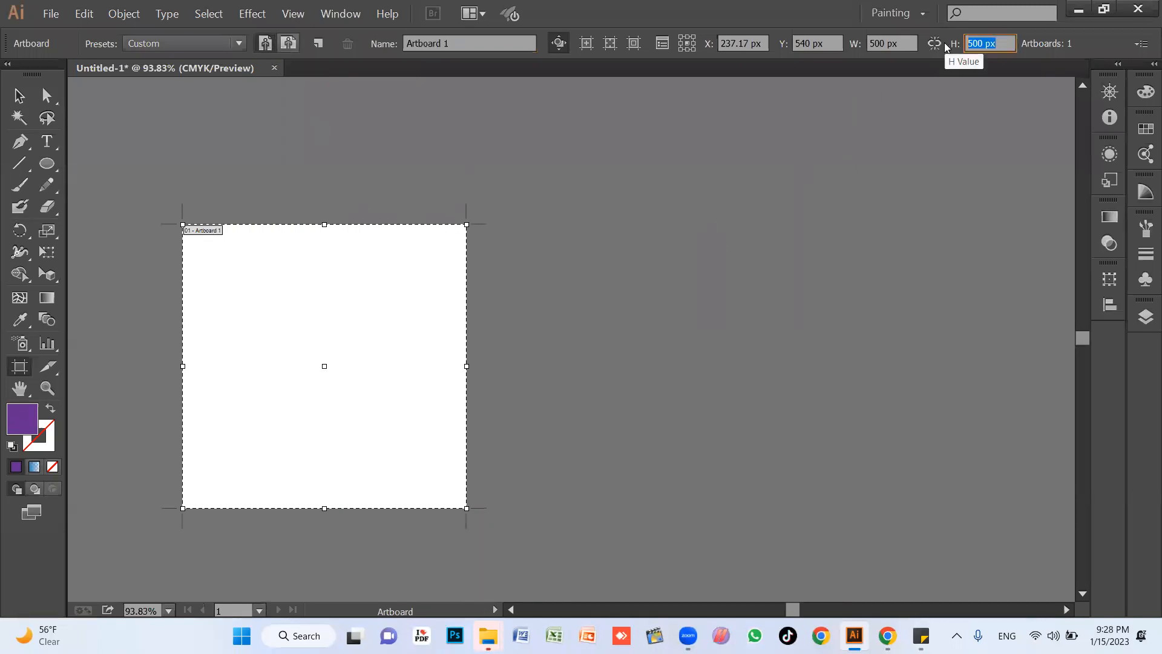
pyautogui.write('8')
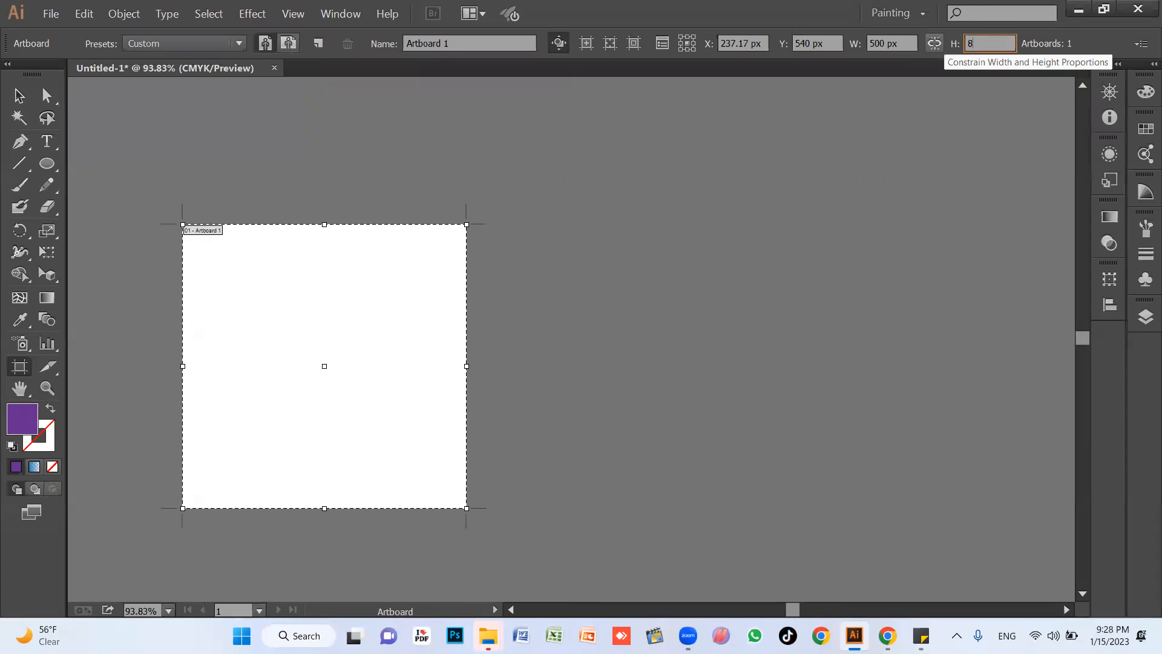
pyautogui.write('20')
pyautogui.press('Return')
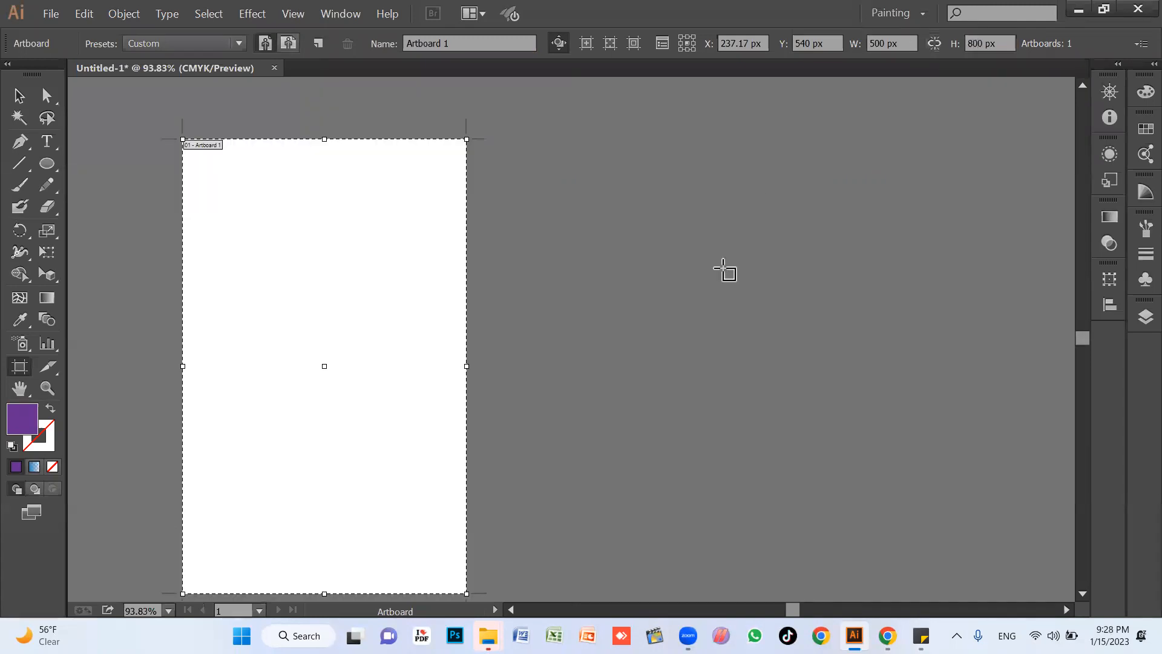
# Switch the artboard's orientation back and forth between landscape and portrait, ending in landscape.
pyautogui.press('z')
pyautogui.keyDown('alt'); pyautogui.click(506, 294); pyautogui.keyUp('alt')
pyautogui.moveTo(501, 339); pyautogui.dragTo(389, 274)
pyautogui.hotkey('shift', 'o')
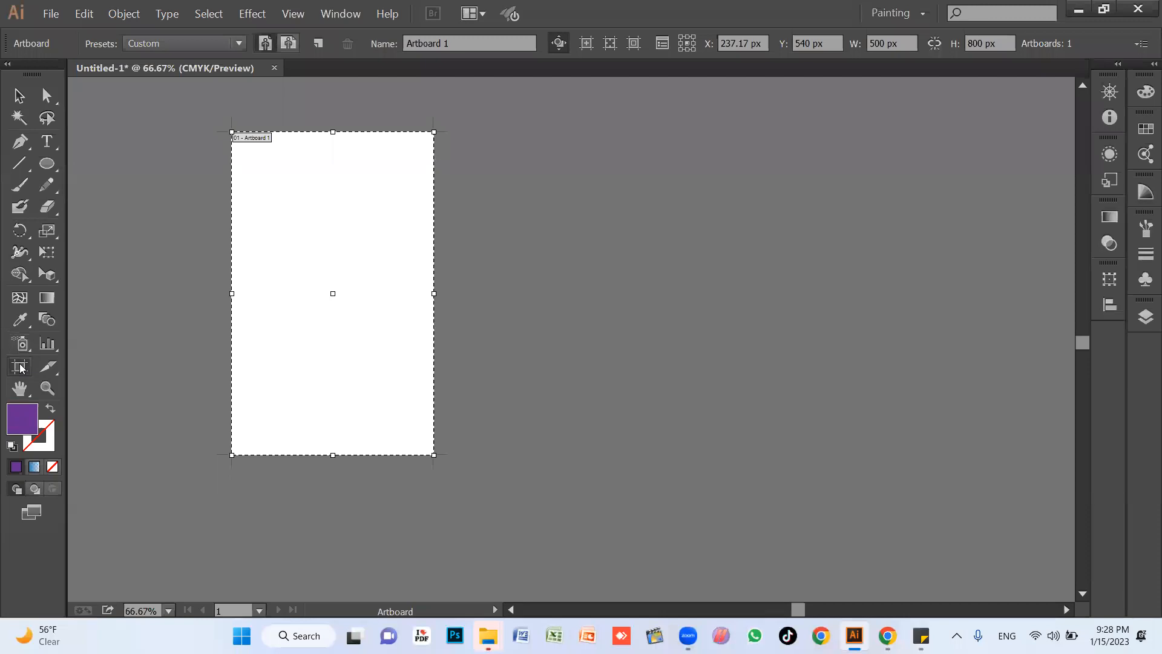
pyautogui.click(289, 44)
pyautogui.click(265, 44)
pyautogui.click(290, 45)
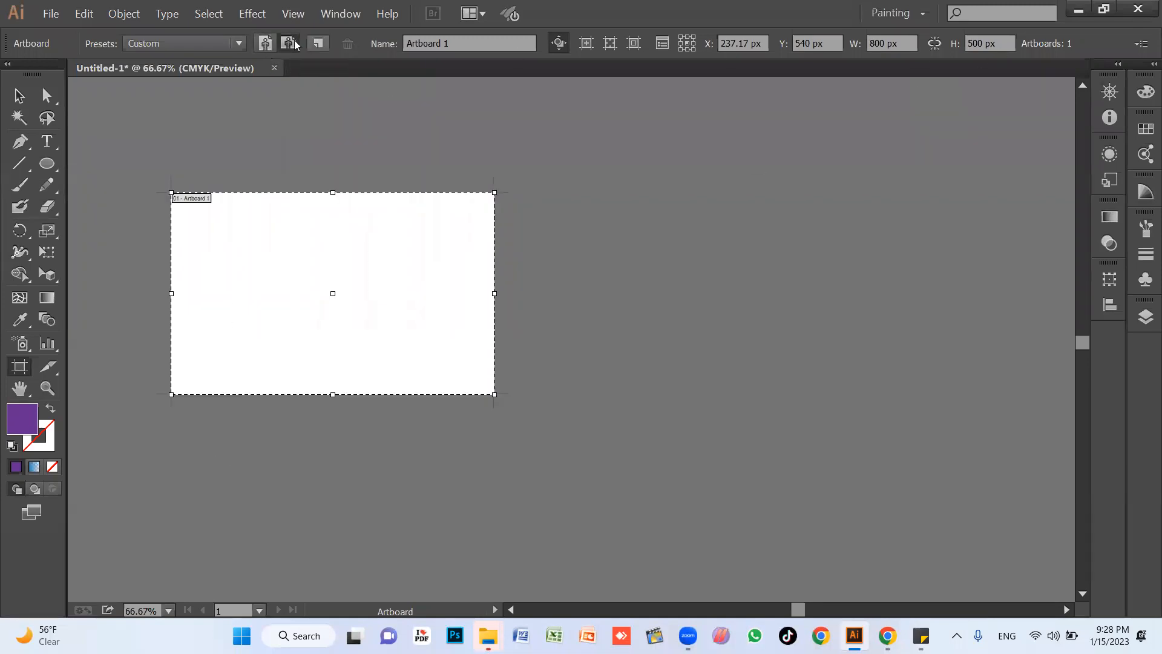
pyautogui.click(265, 44)
pyautogui.click(288, 46)
pyautogui.click(265, 45)
pyautogui.click(288, 45)
pyautogui.click(265, 45)
pyautogui.click(289, 45)
pyautogui.click(267, 45)
pyautogui.click(286, 46)
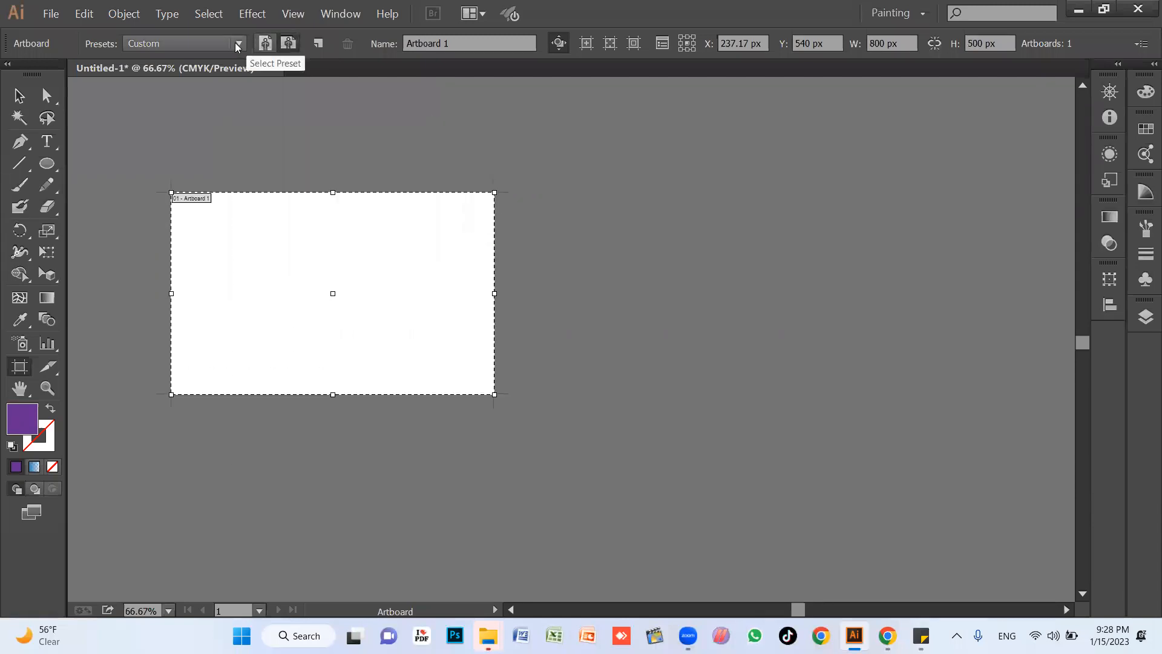
# Apply the A4 size preset to the artboard, and replace it with the A3 preset.
pyautogui.click(238, 44)
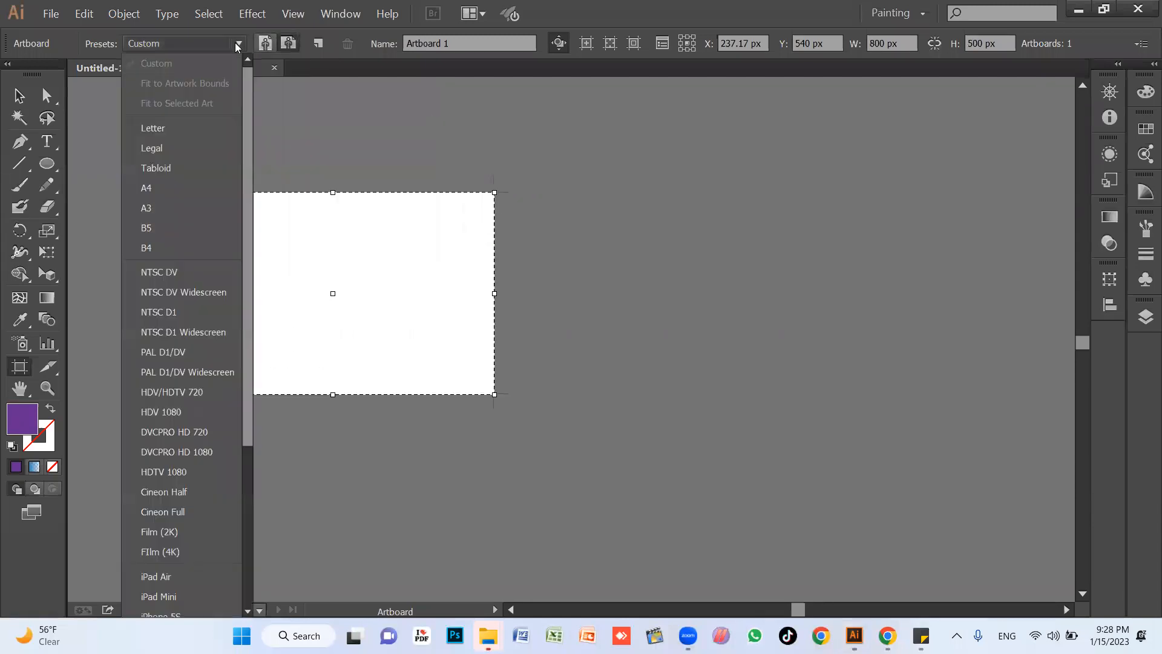
pyautogui.click(161, 187)
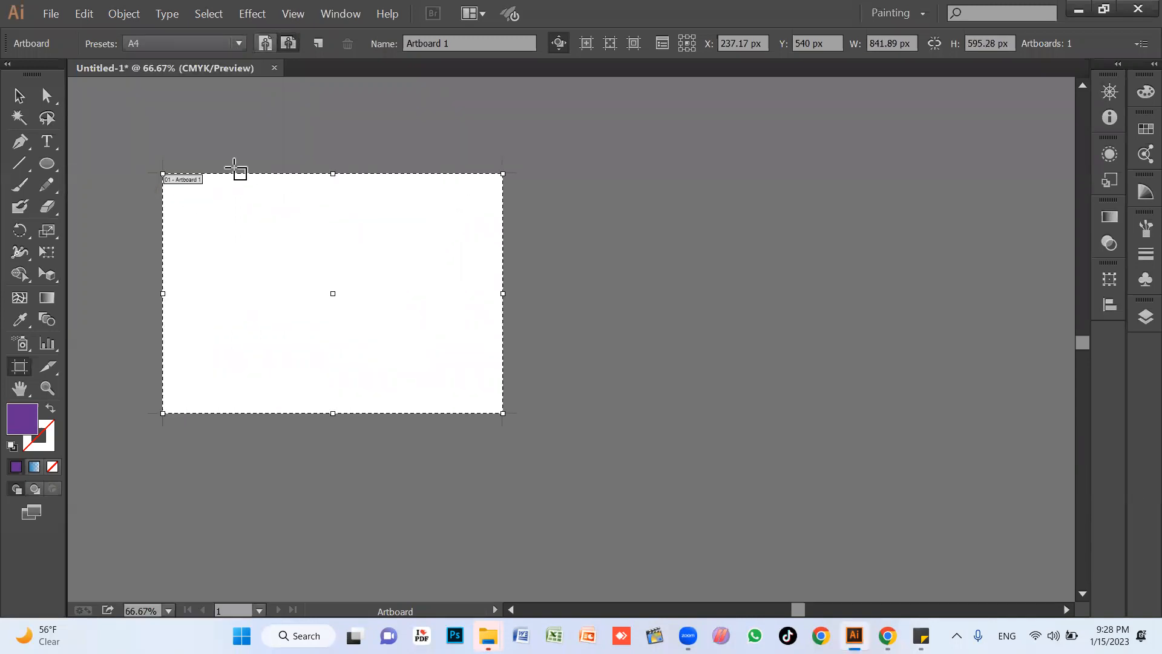
pyautogui.click(218, 38)
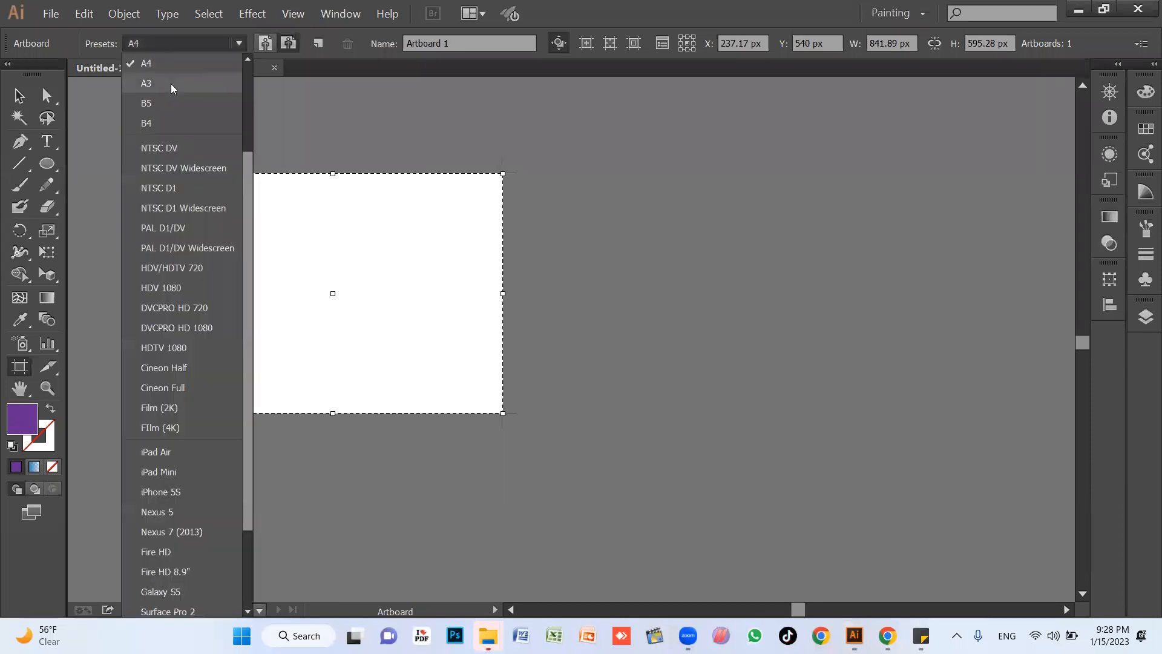
pyautogui.click(172, 83)
pyautogui.click(239, 43)
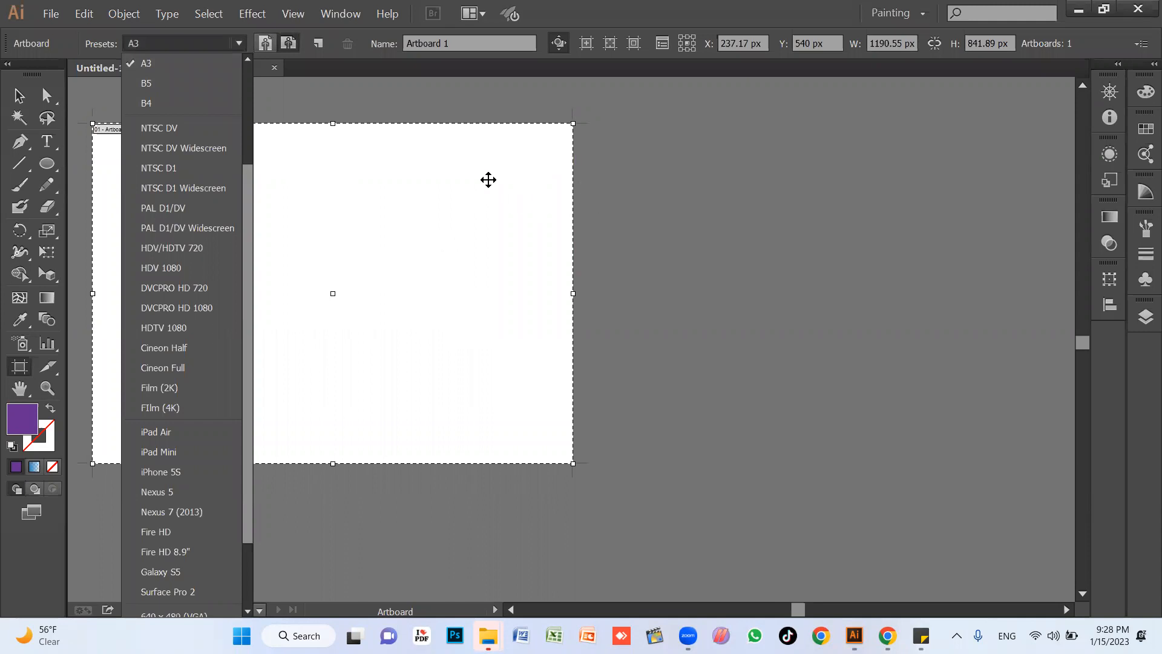
pyautogui.click(715, 193)
# Leave artboard editing and close the Untitled-1 document without saving.
pyautogui.press('z')
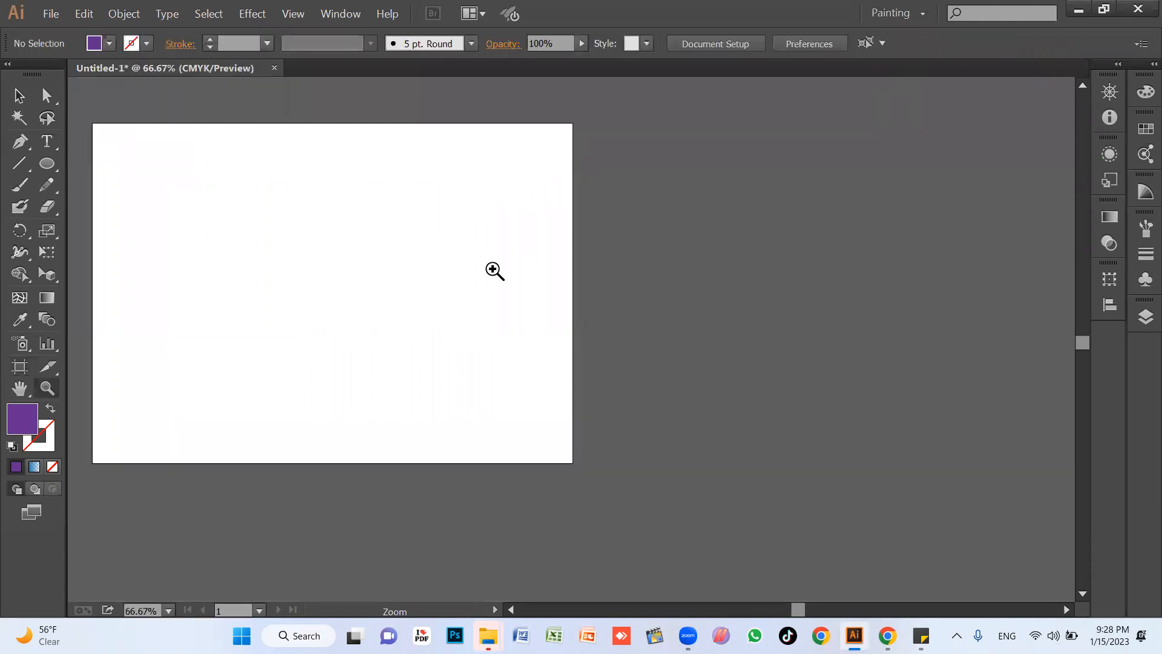
pyautogui.moveTo(414, 298); pyautogui.dragTo(549, 390)
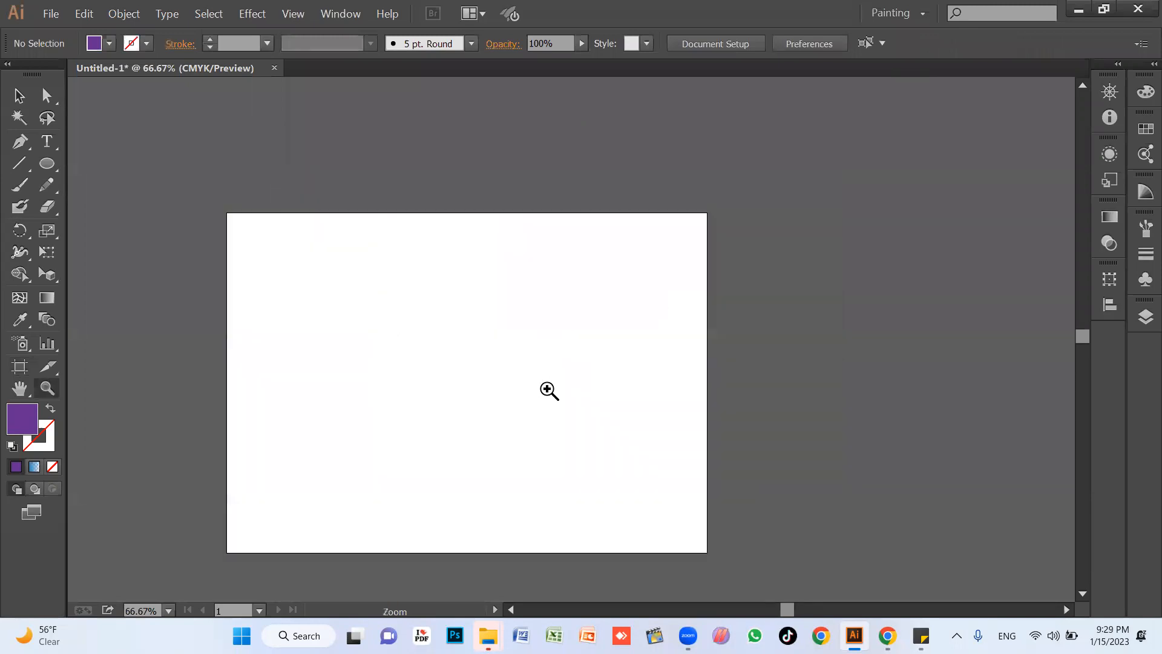
pyautogui.hotkey('shift', 'o')
pyautogui.scroll(-1, 547, 387)
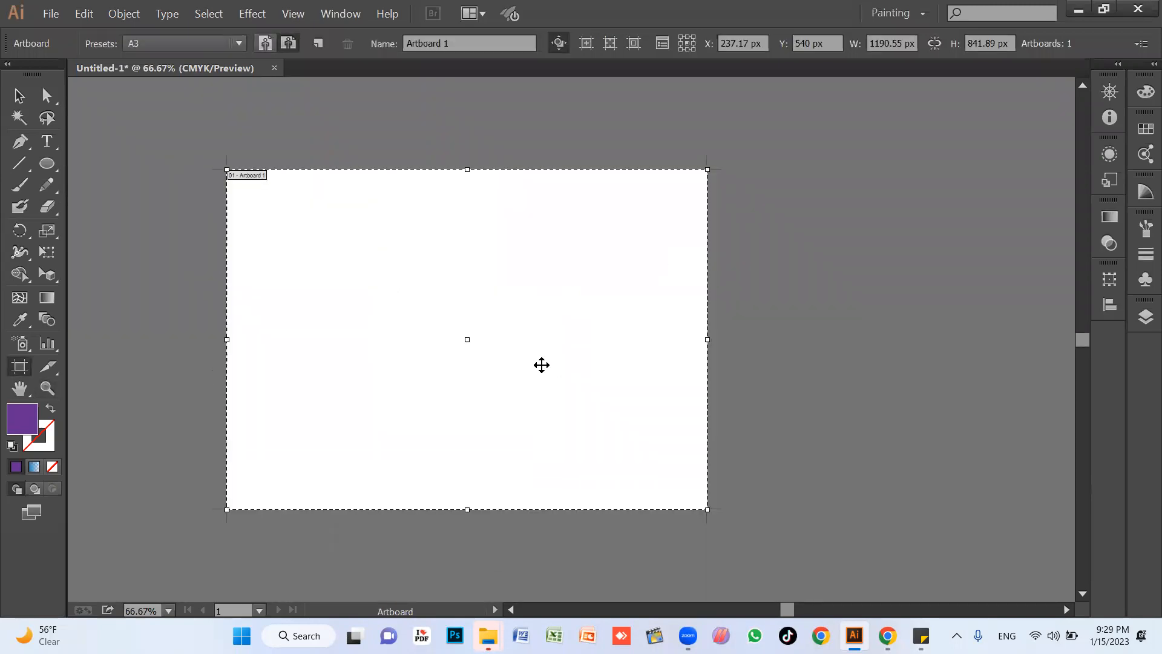
pyautogui.press('Escape')
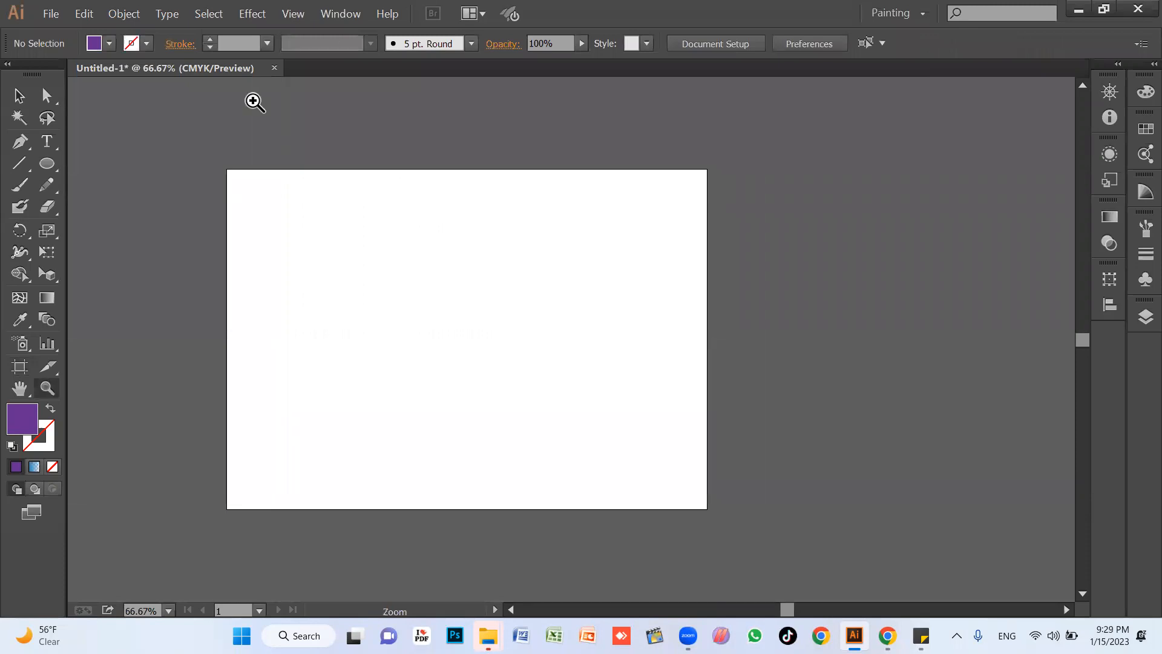
pyautogui.click(275, 72)
pyautogui.click(669, 338)
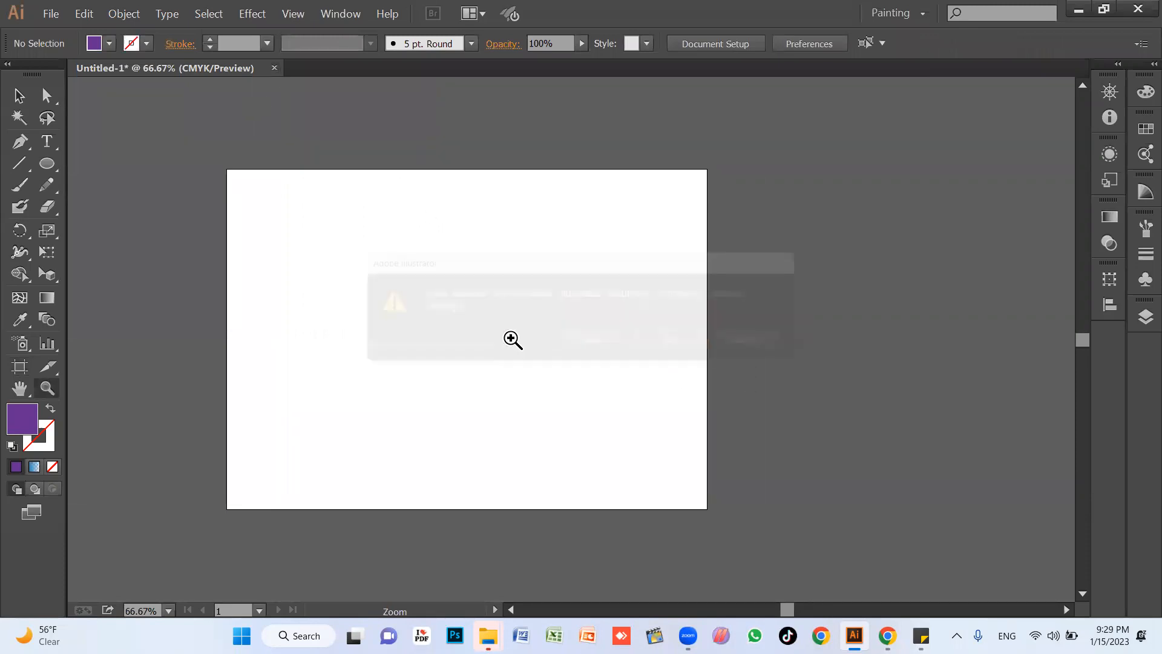
# Create a new 1080 x 1080 px document with 10 artboards in 4 columns, spaced 20 px apart.
pyautogui.hotkey('ctrl', 'n')
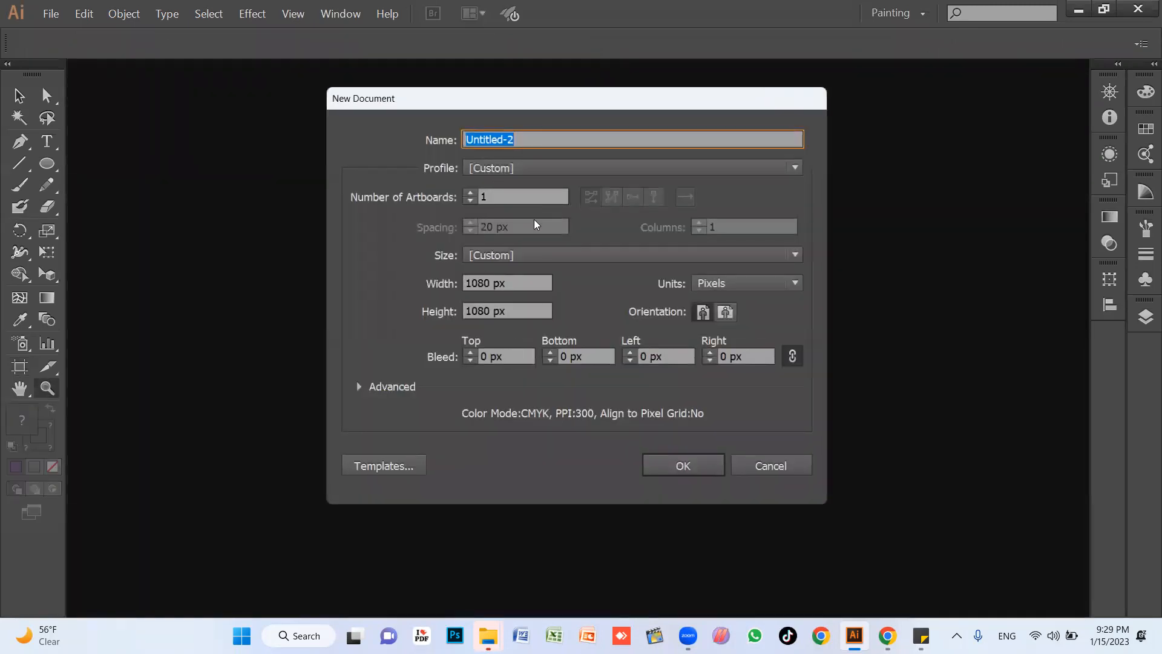
pyautogui.click(472, 193)
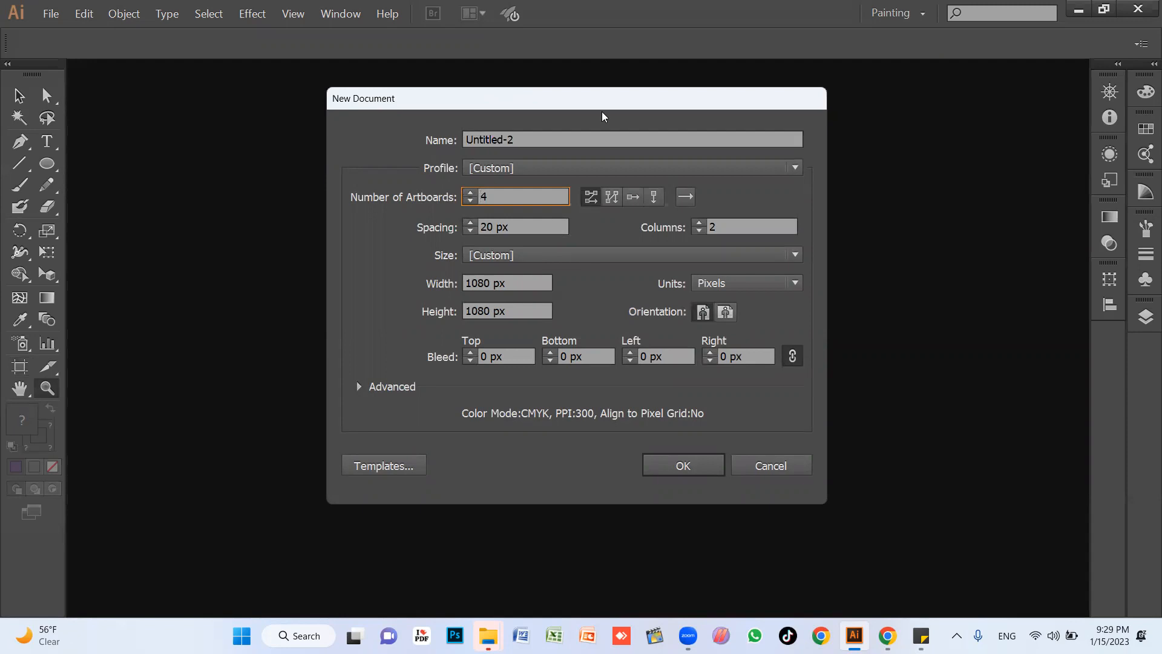
pyautogui.click(472, 193)
pyautogui.click(471, 193)
pyautogui.click(471, 193)
pyautogui.click(699, 231)
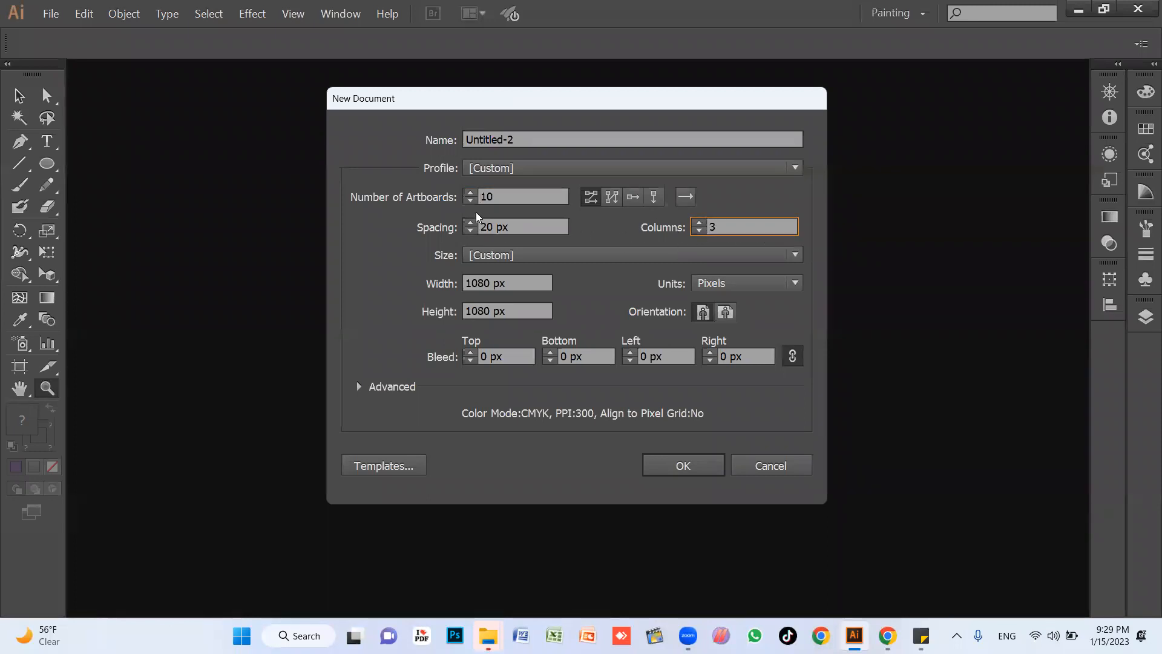
pyautogui.click(699, 222)
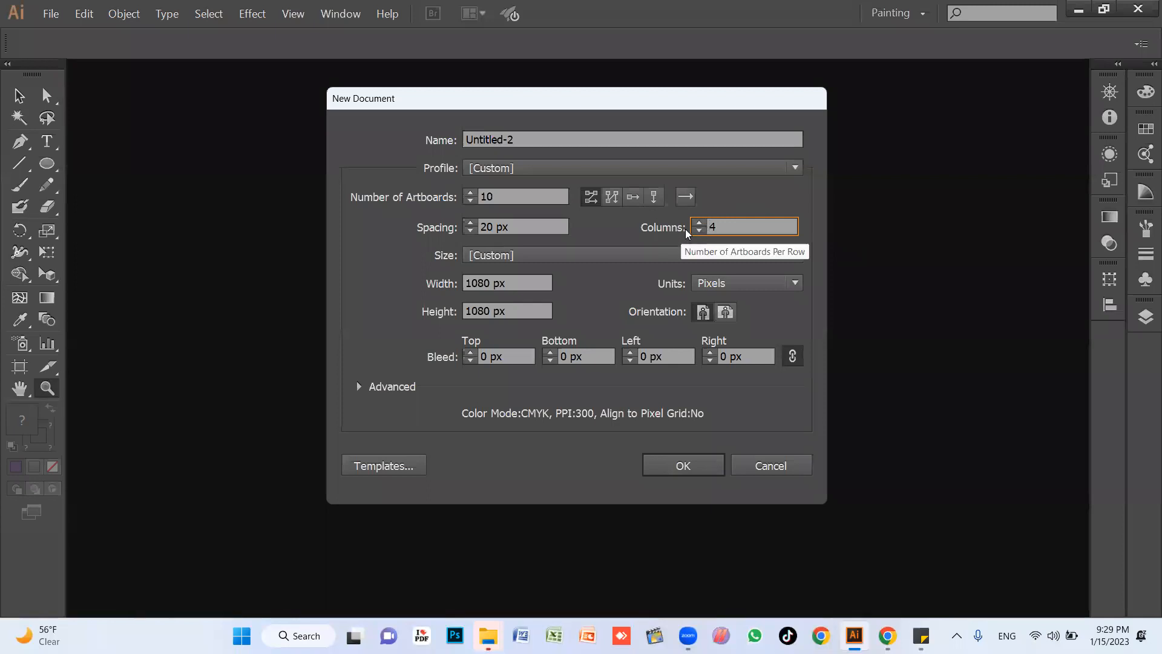
pyautogui.click(691, 466)
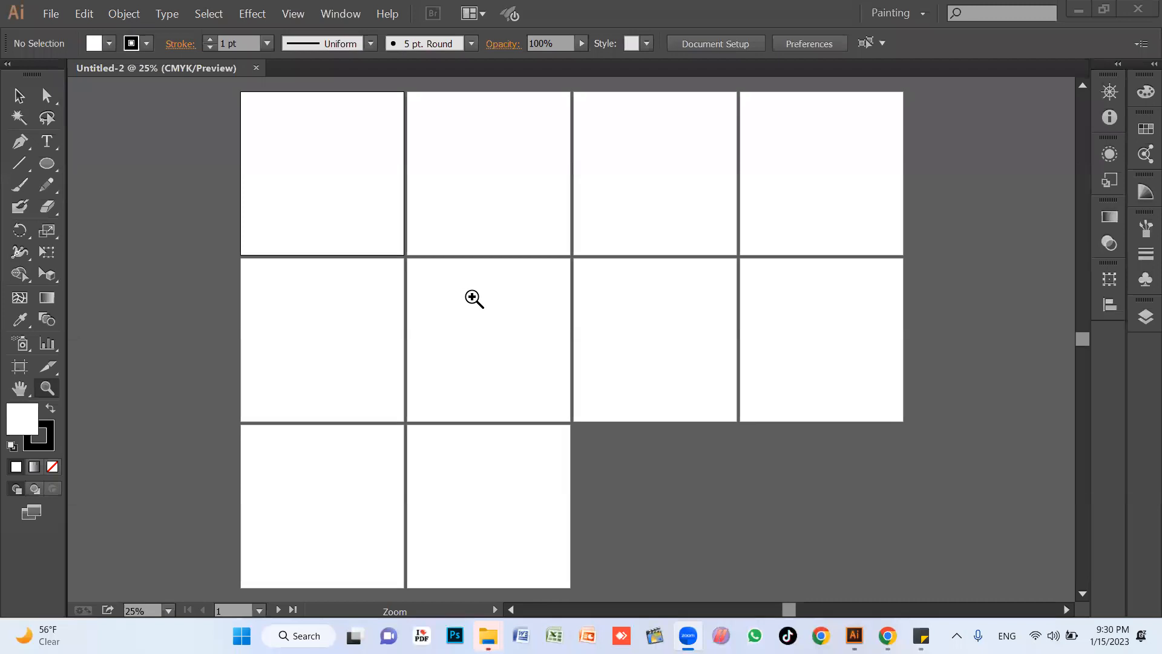
# Open the settings for another new document and launch Windows Magnifier to enlarge the artboard arrangement options.
pyautogui.click(524, 197)
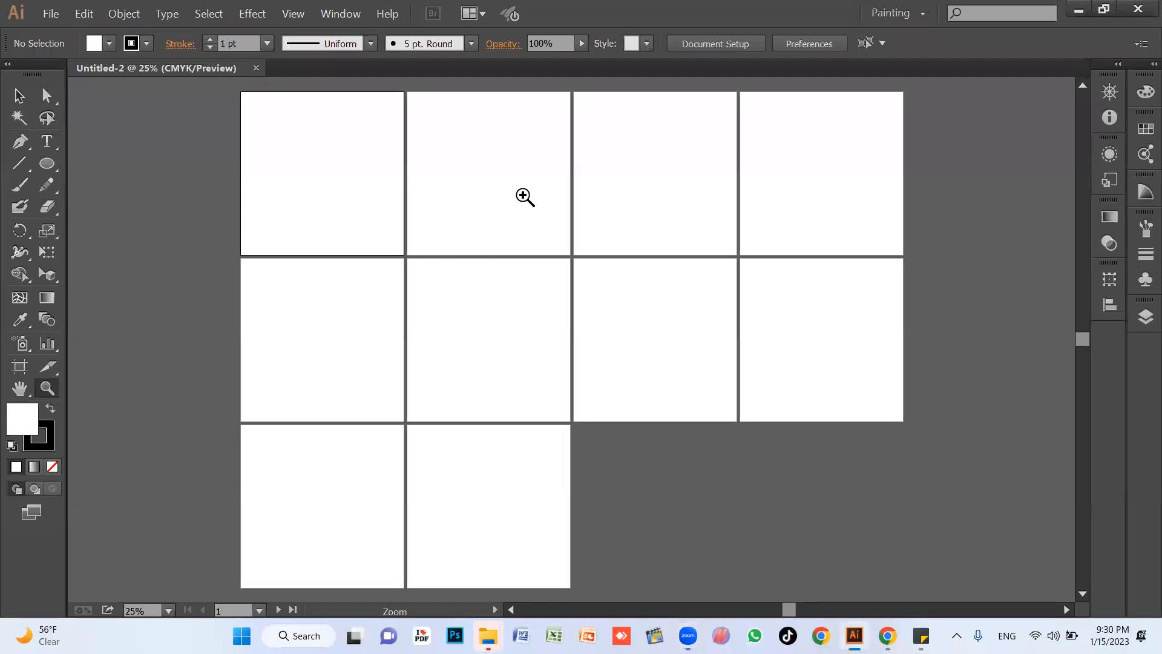
pyautogui.press('v')
pyautogui.press('t')
pyautogui.hotkey('ctrl', 'n')
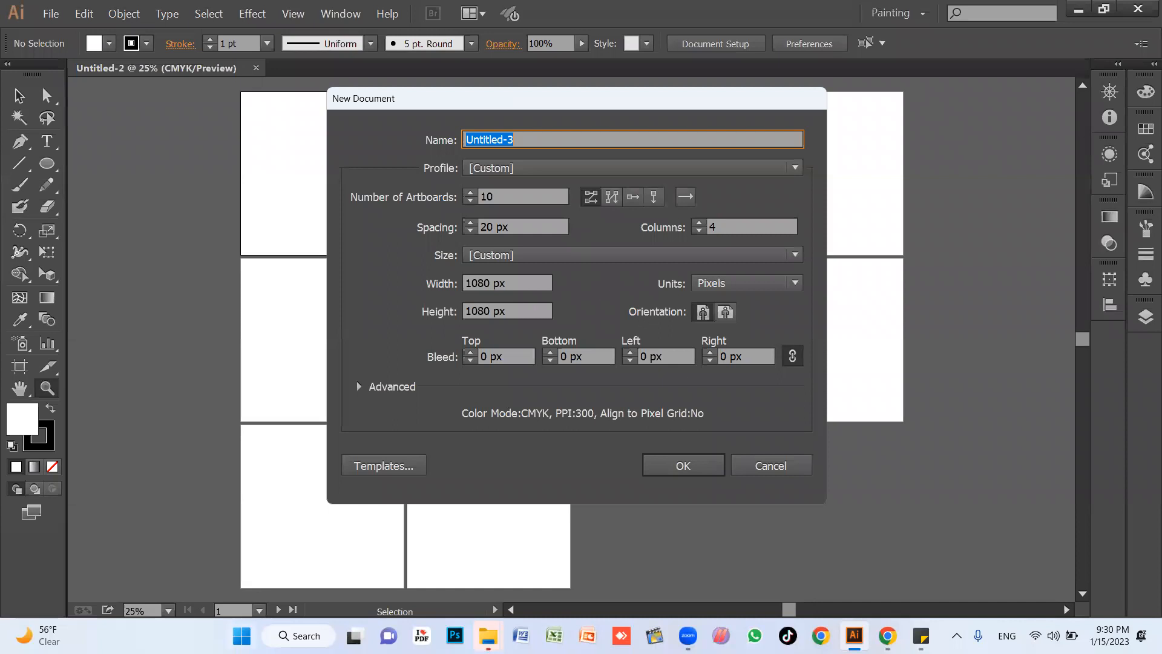
pyautogui.press('super+s')
pyautogui.write('ma')
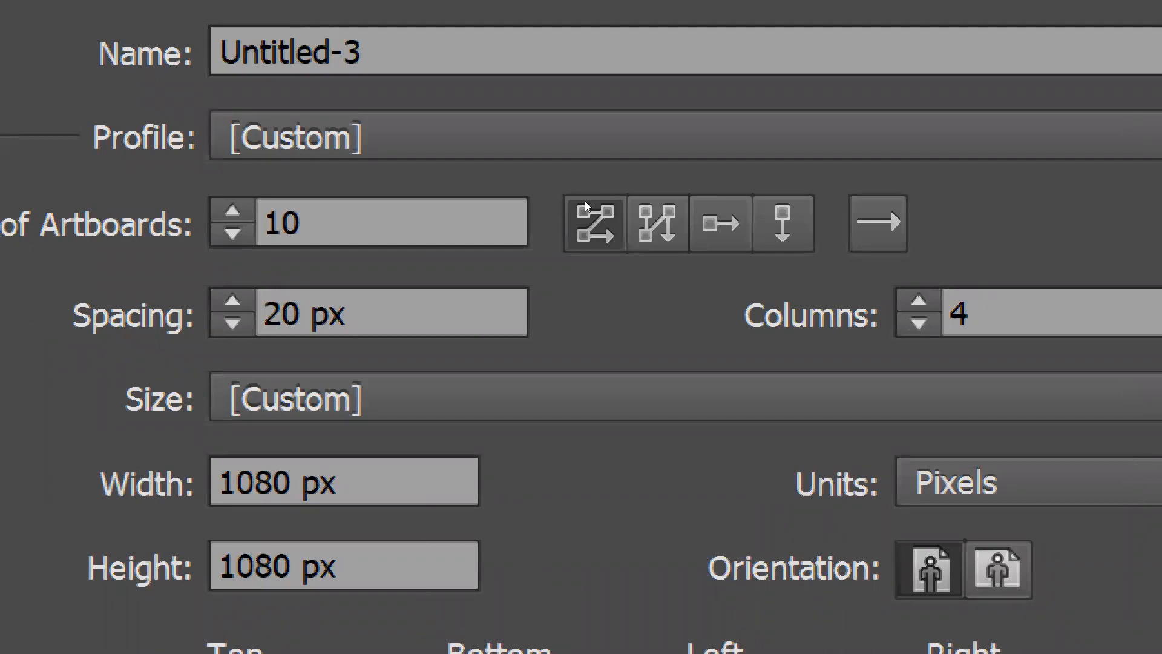
# Try to create a new document with 20 artboards of 1080 x 1080 px arranged by row.
pyautogui.click(598, 205)
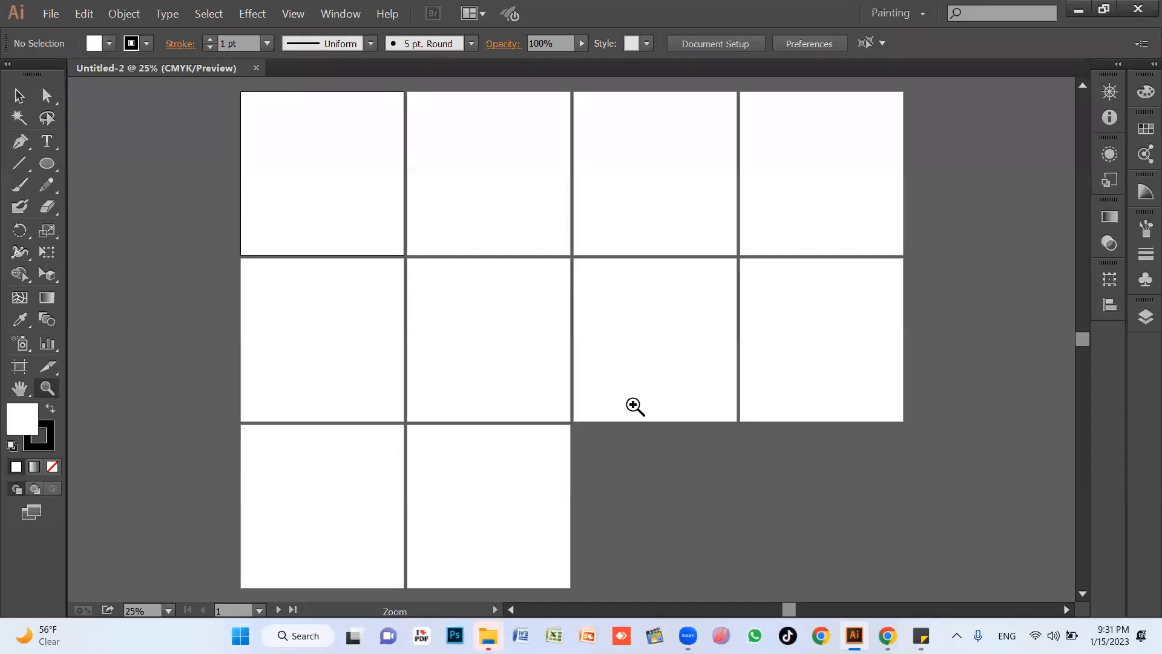
pyautogui.hotkey('ctrl', 'n')
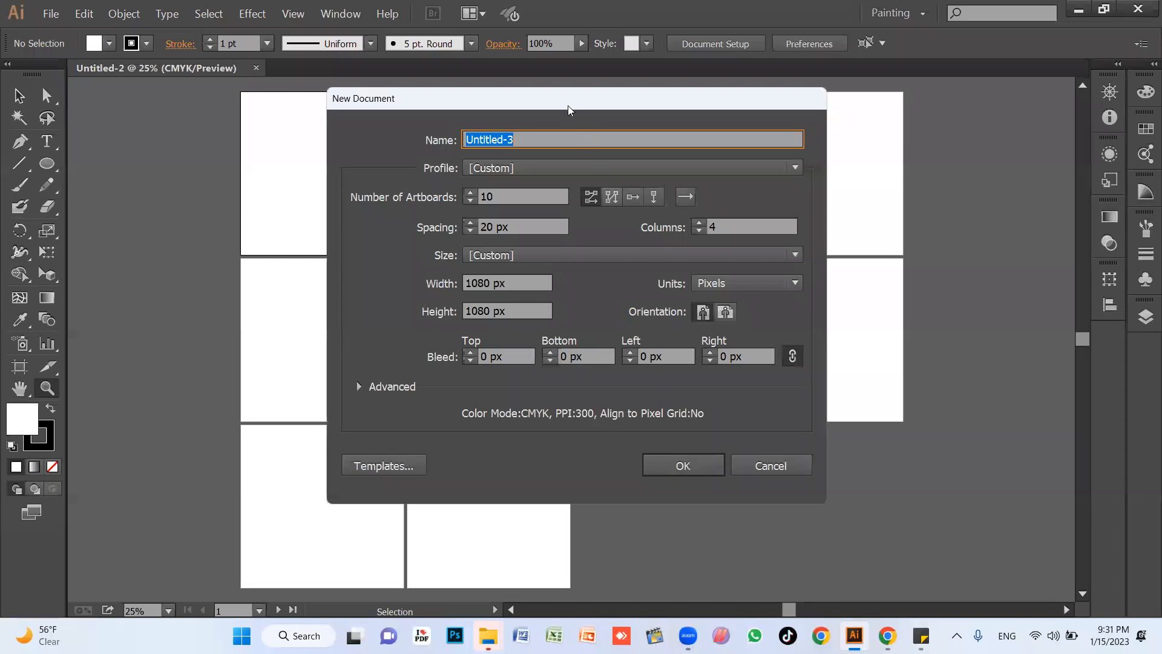
pyautogui.moveTo(564, 101); pyautogui.dragTo(543, 92)
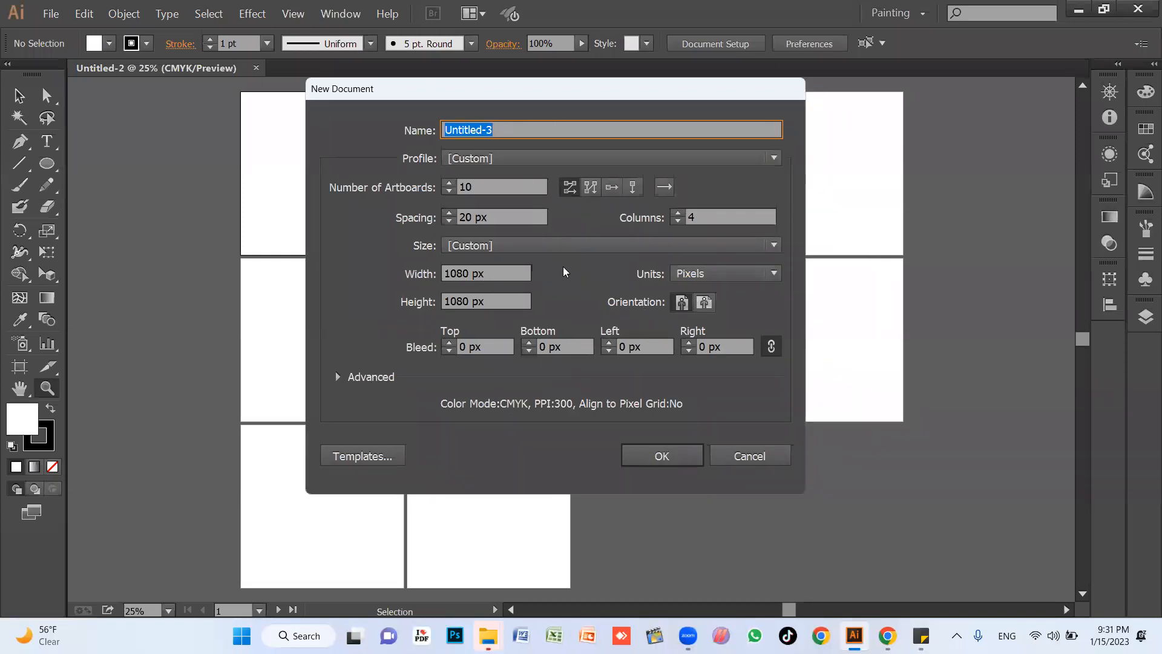
pyautogui.click(451, 189)
pyautogui.write('20')
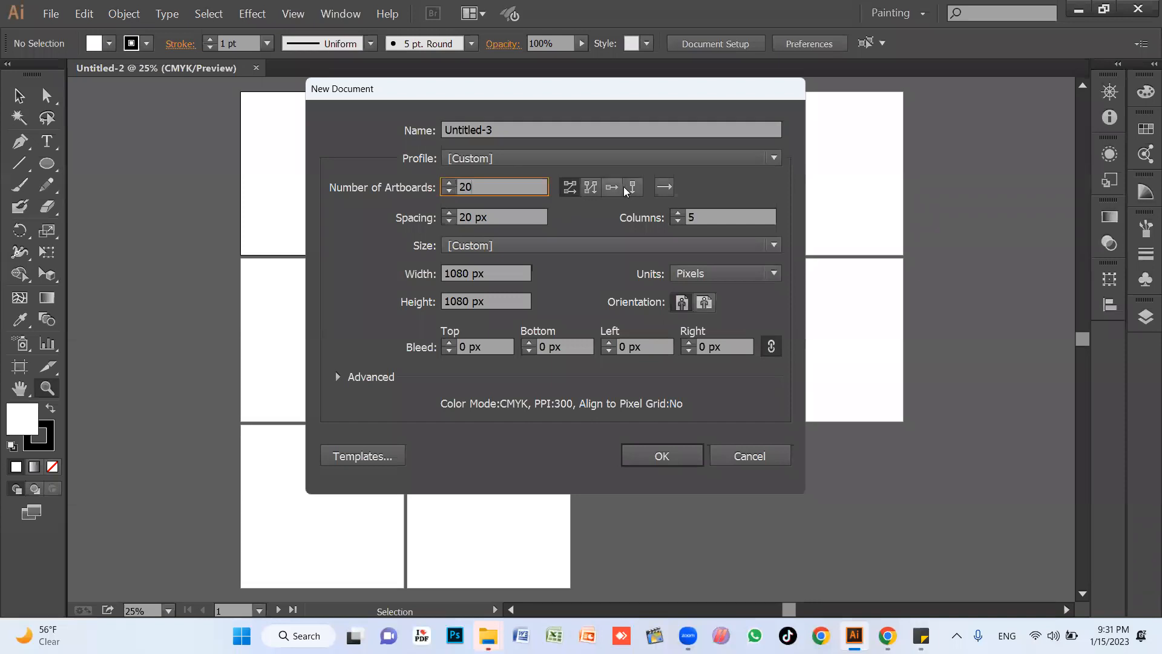
pyautogui.click(611, 189)
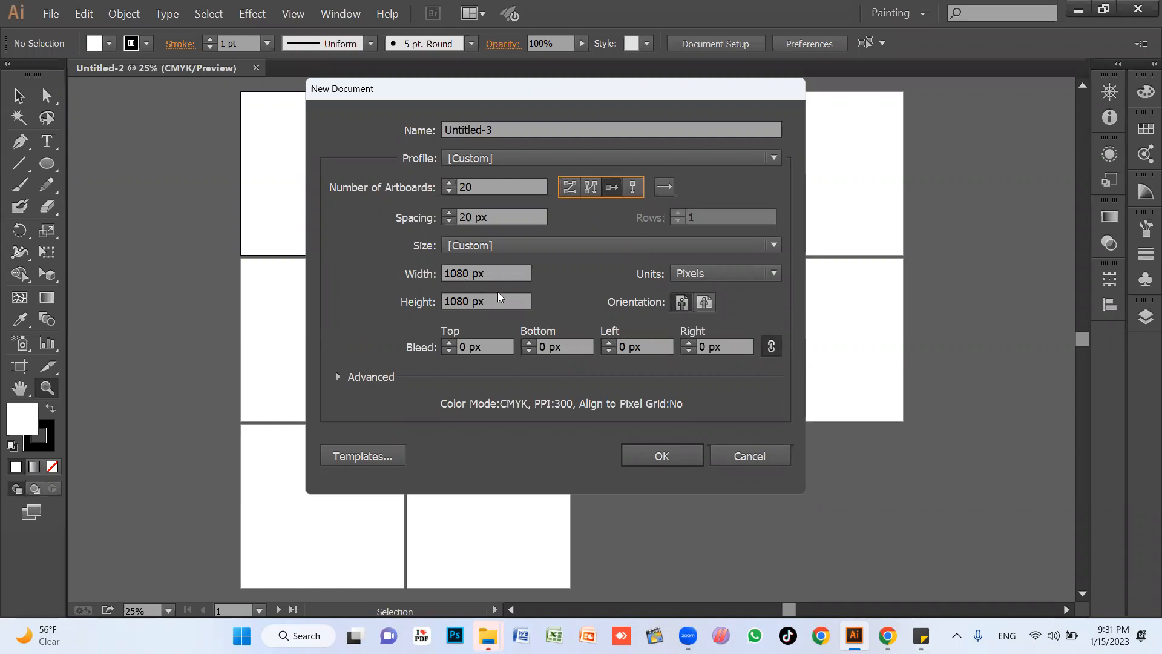
pyautogui.click(670, 458)
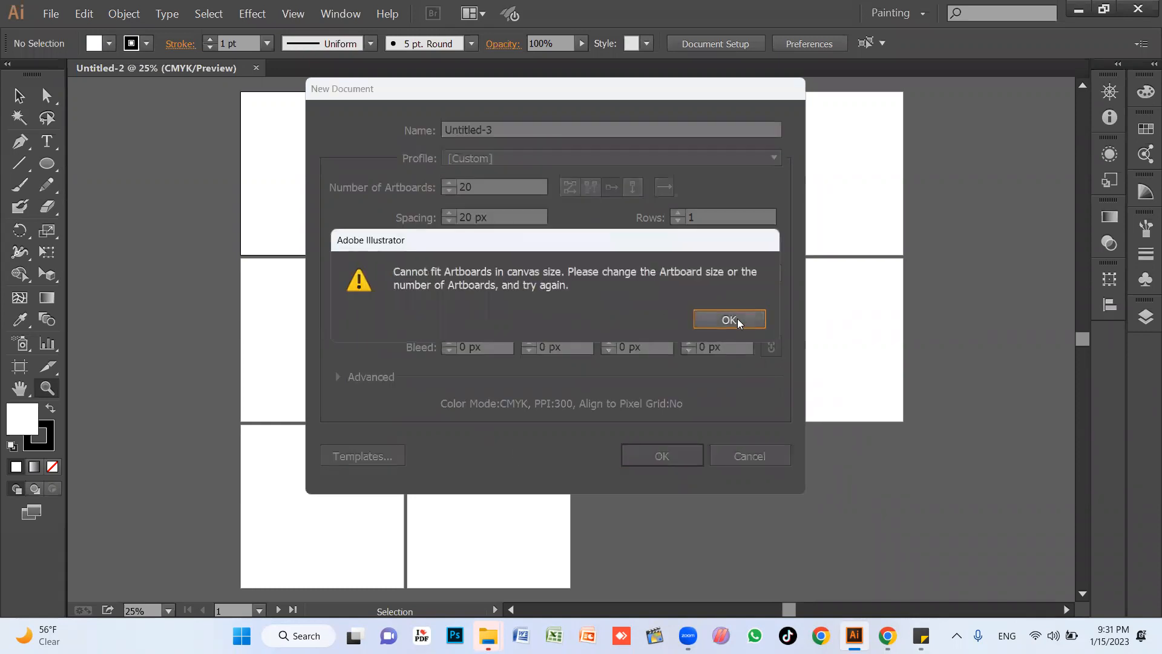
pyautogui.click(737, 320)
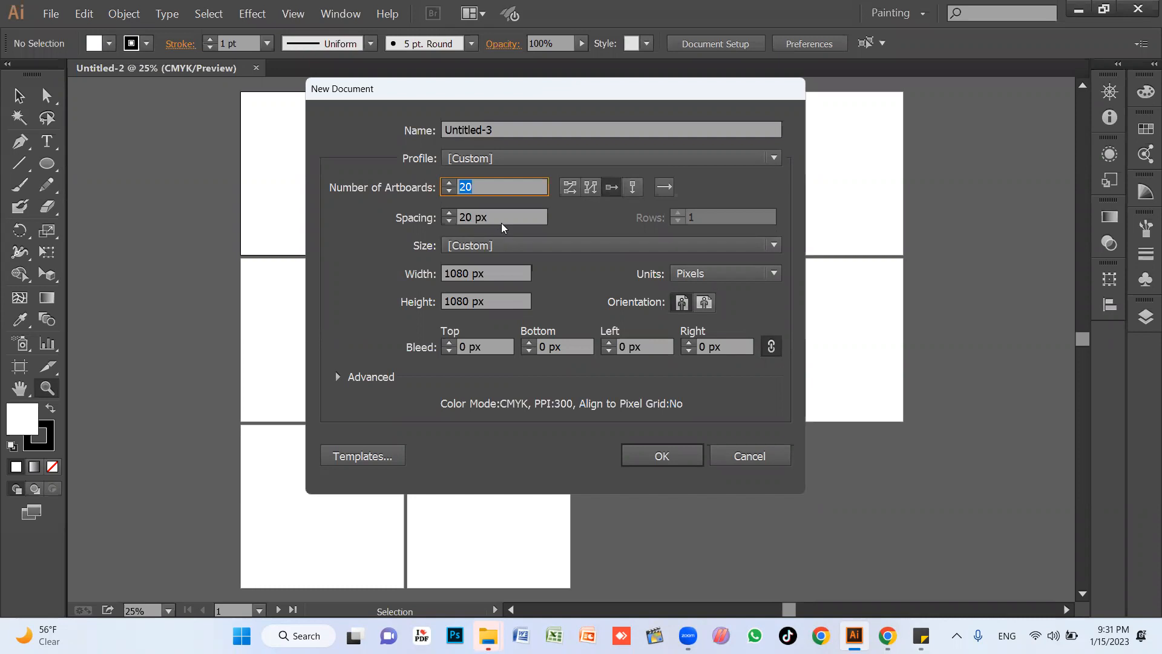
# Arrange the 20 artboards in a grid by row with 5 columns and create the document.
pyautogui.click(572, 187)
pyautogui.click(666, 455)
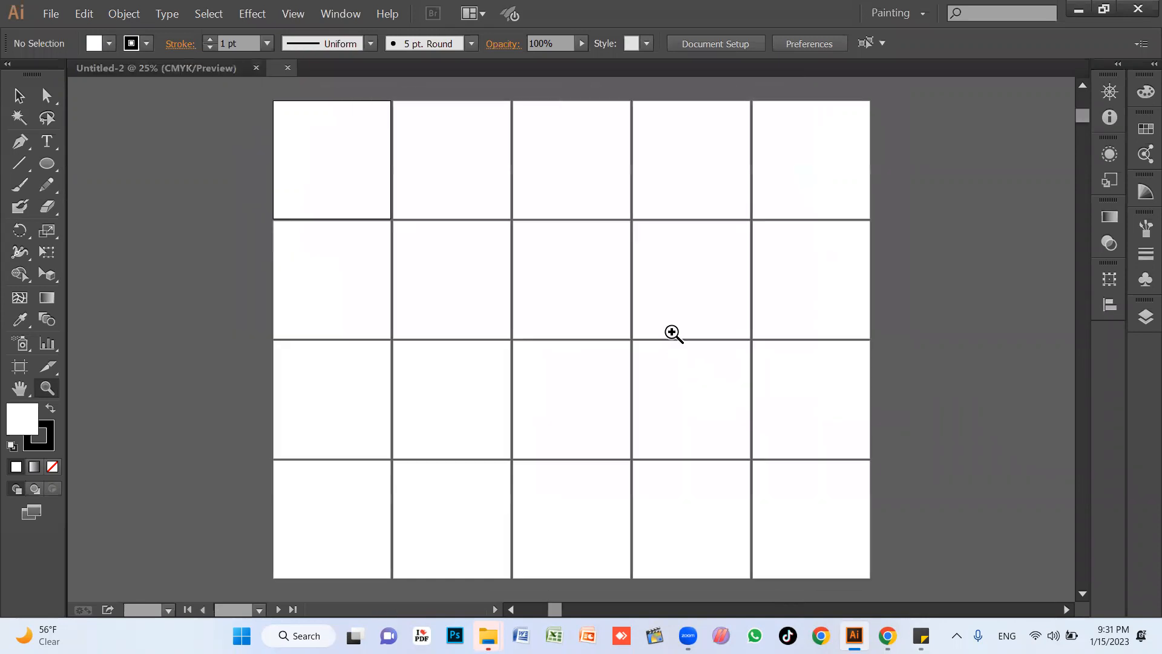
pyautogui.keyDown('alt'); pyautogui.click(590, 274); pyautogui.keyUp('alt')
pyautogui.moveTo(642, 351); pyautogui.dragTo(625, 221)
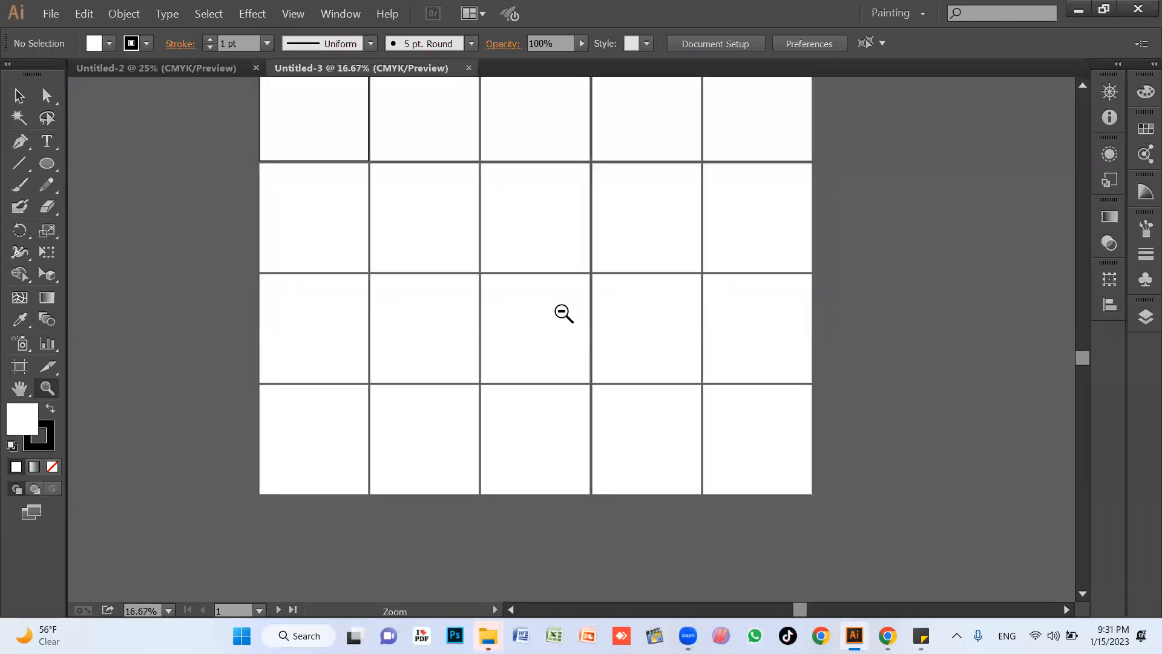
pyautogui.keyDown('alt'); pyautogui.click(564, 313); pyautogui.keyUp('alt')
pyautogui.moveTo(561, 348); pyautogui.dragTo(534, 365)
pyautogui.press('v')
# Create a new document with 5 artboards of 1080 x 1080 px arranged in a single row.
pyautogui.hotkey('ctrl', 'n')
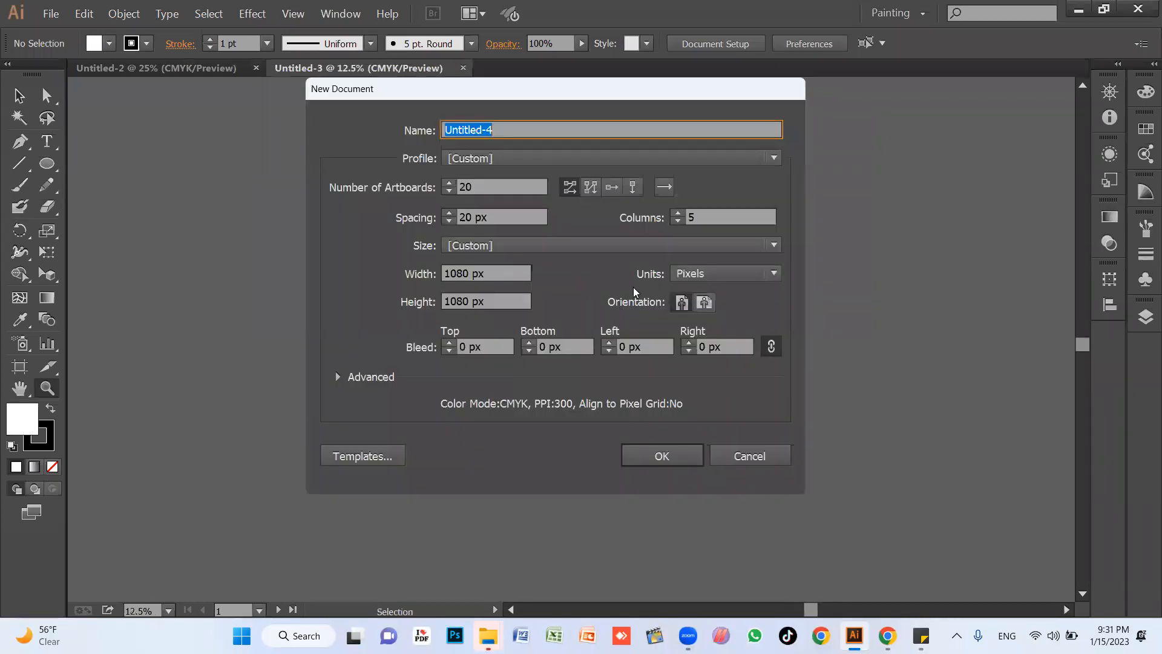
pyautogui.doubleClick(495, 187)
pyautogui.write('5')
pyautogui.click(612, 188)
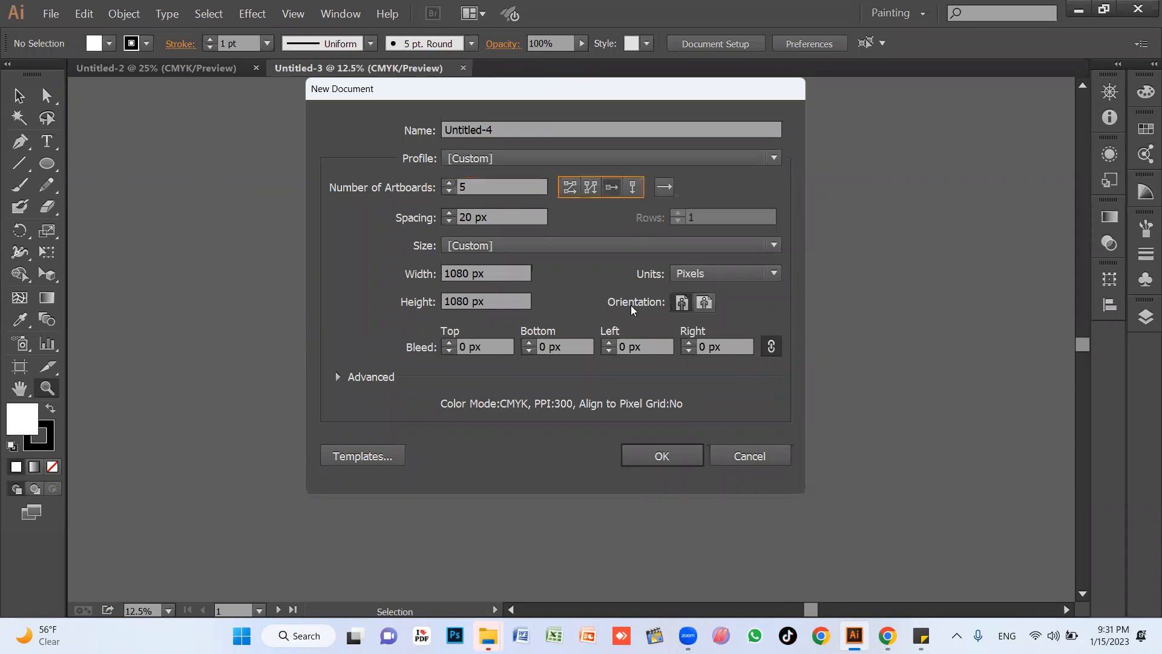
pyautogui.click(666, 455)
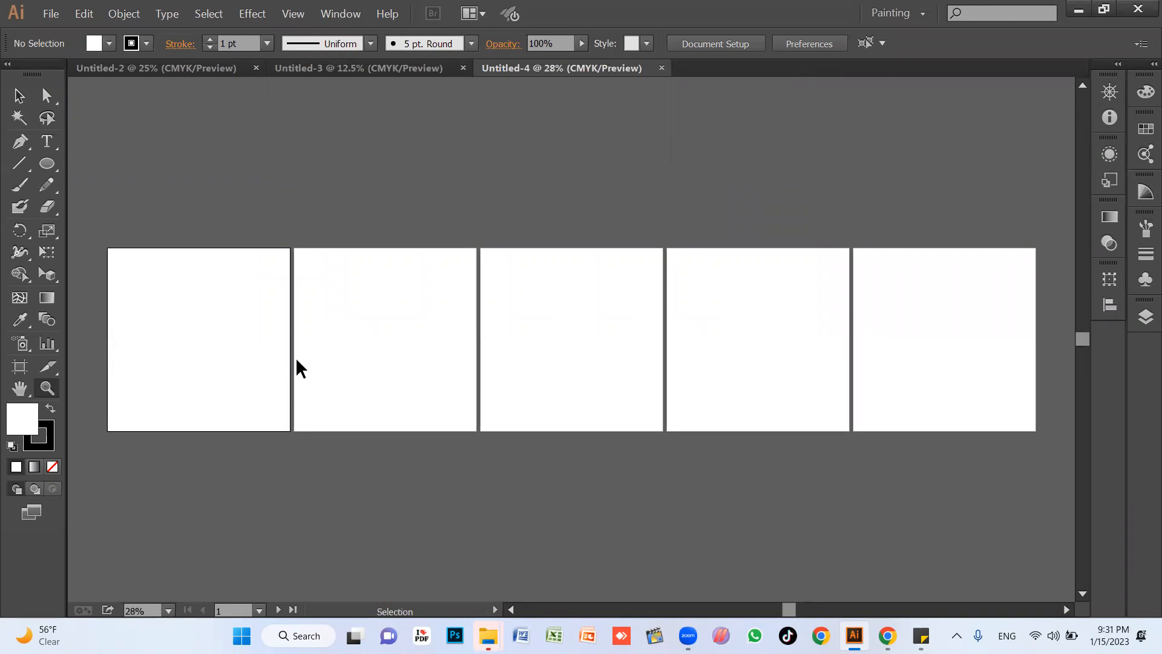
# Create another new document with the 5 artboards arranged by column.
pyautogui.hotkey('ctrl', 'n')
pyautogui.click(632, 188)
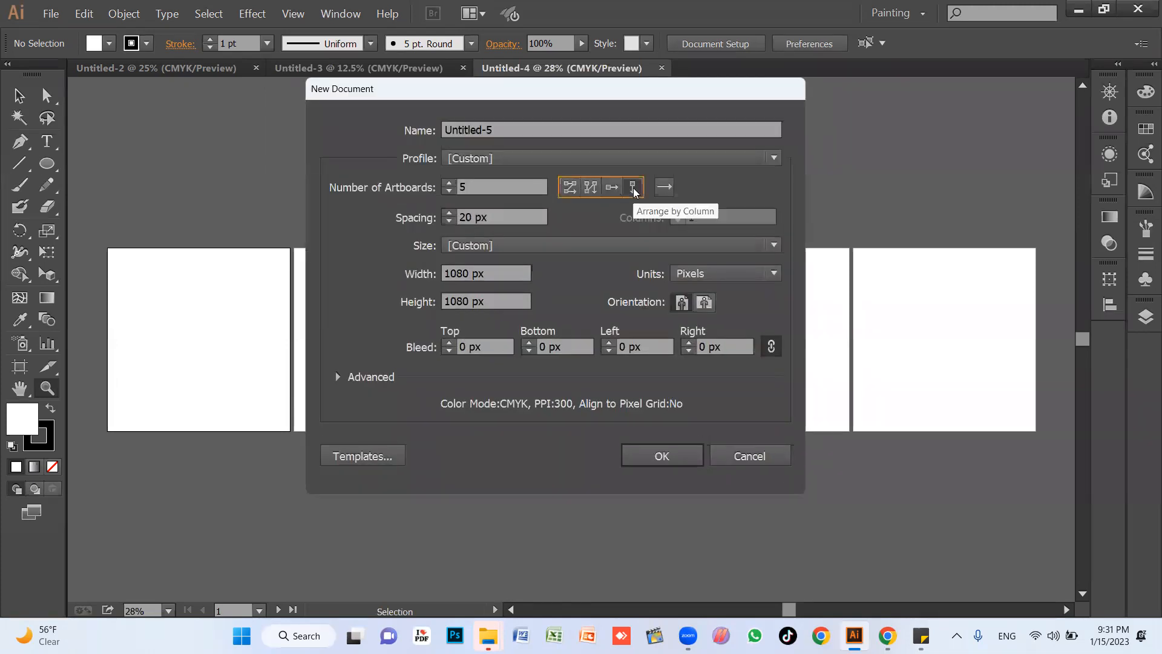
pyautogui.click(673, 456)
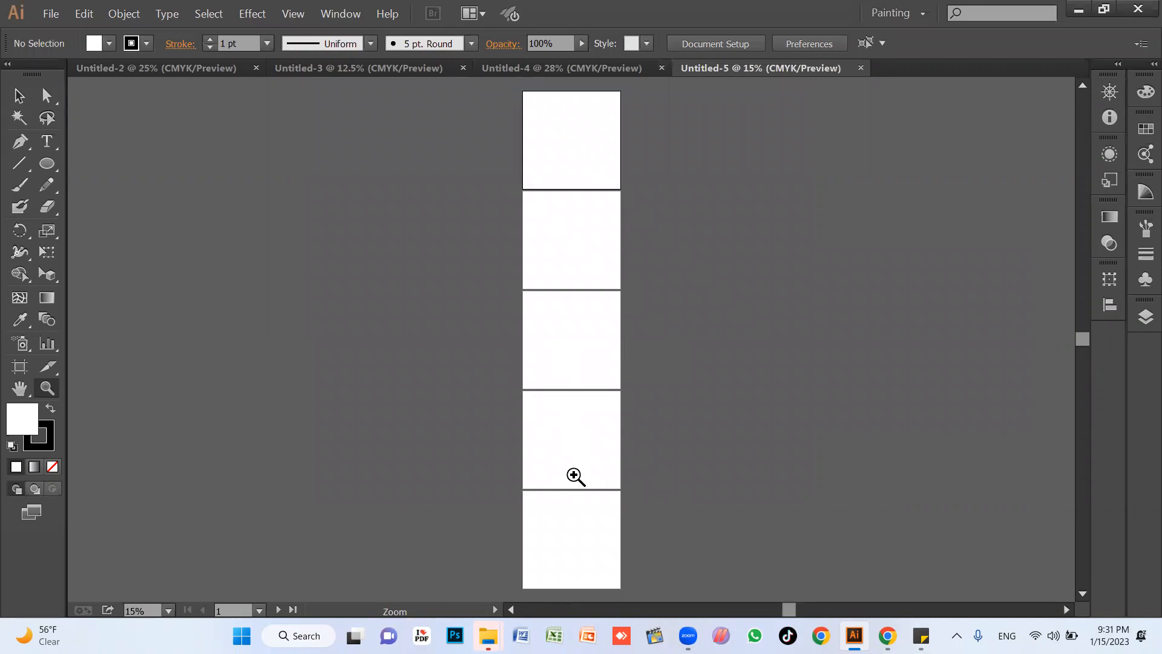
# Close all four open documents, from Untitled-5 back to Untitled-2.
pyautogui.click(860, 68)
pyautogui.click(662, 69)
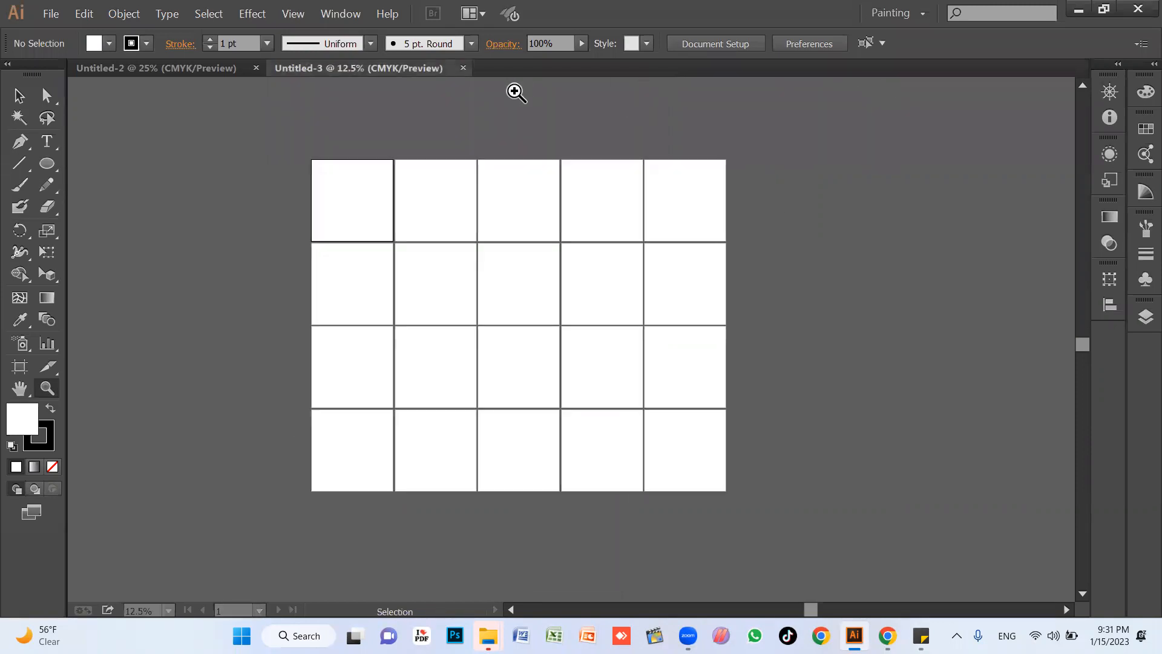
pyautogui.click(460, 69)
pyautogui.click(255, 68)
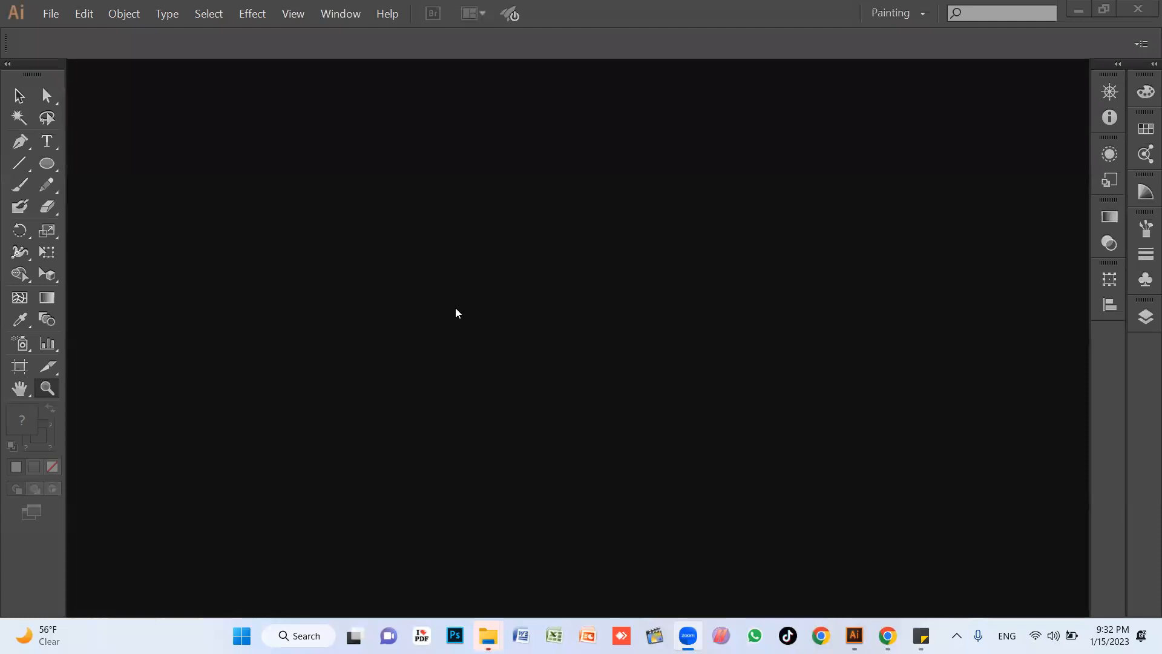
# Create a new document that keeps the previous settings of 5 artboards in a single column.
pyautogui.click(513, 242)
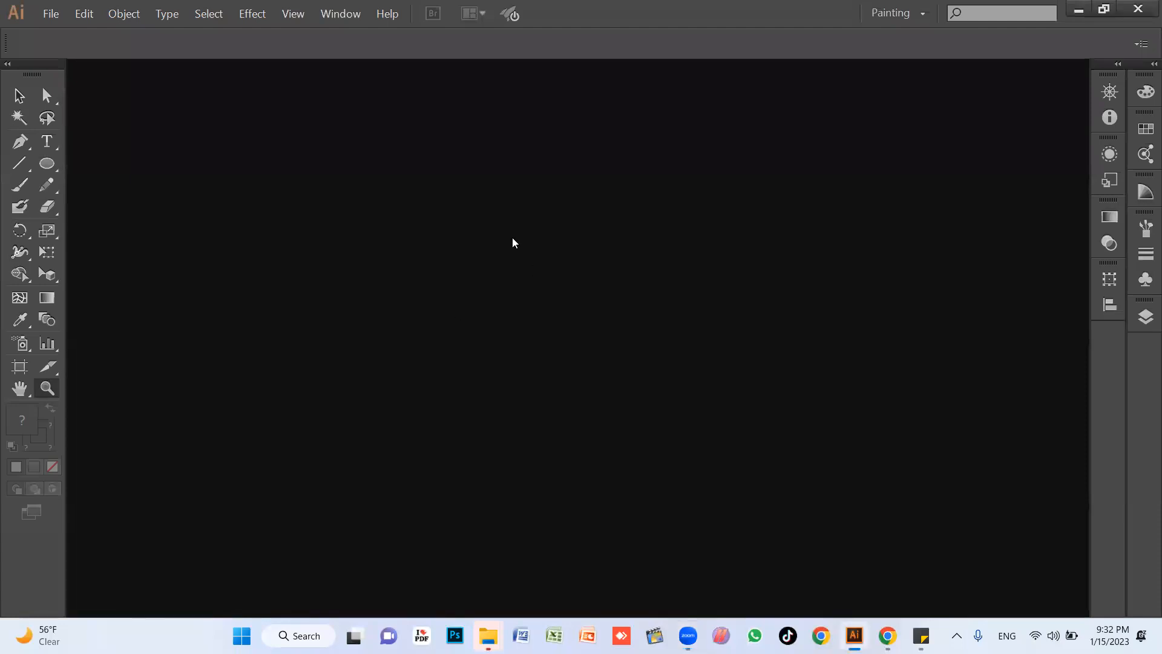
pyautogui.hotkey('ctrl', 'n')
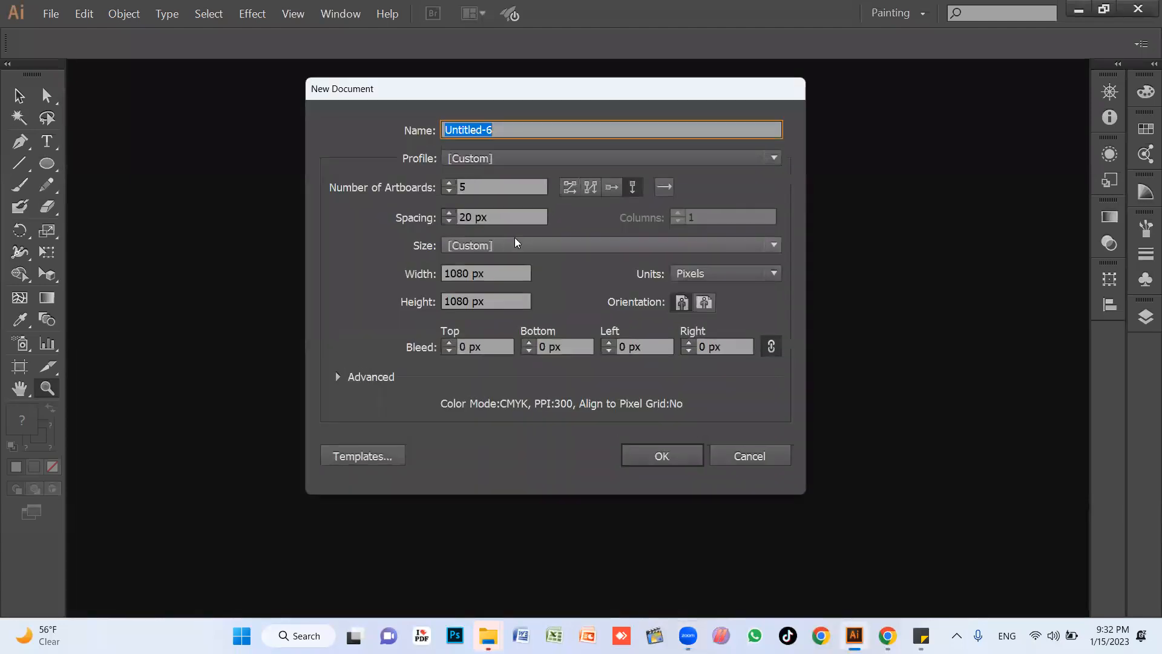
pyautogui.click(661, 456)
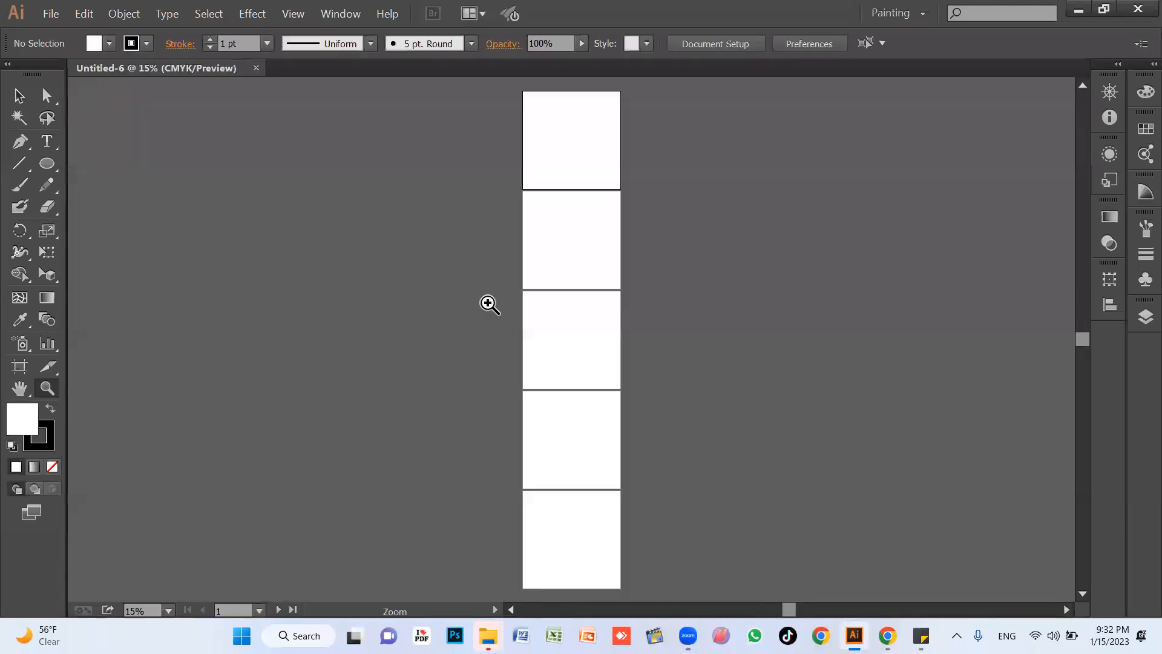
# Switch to the Sticky Notes lesson list, add the line "art board settings", and cancel the pending new document in Illustrator.
pyautogui.hotkey('ctrl', 'n')
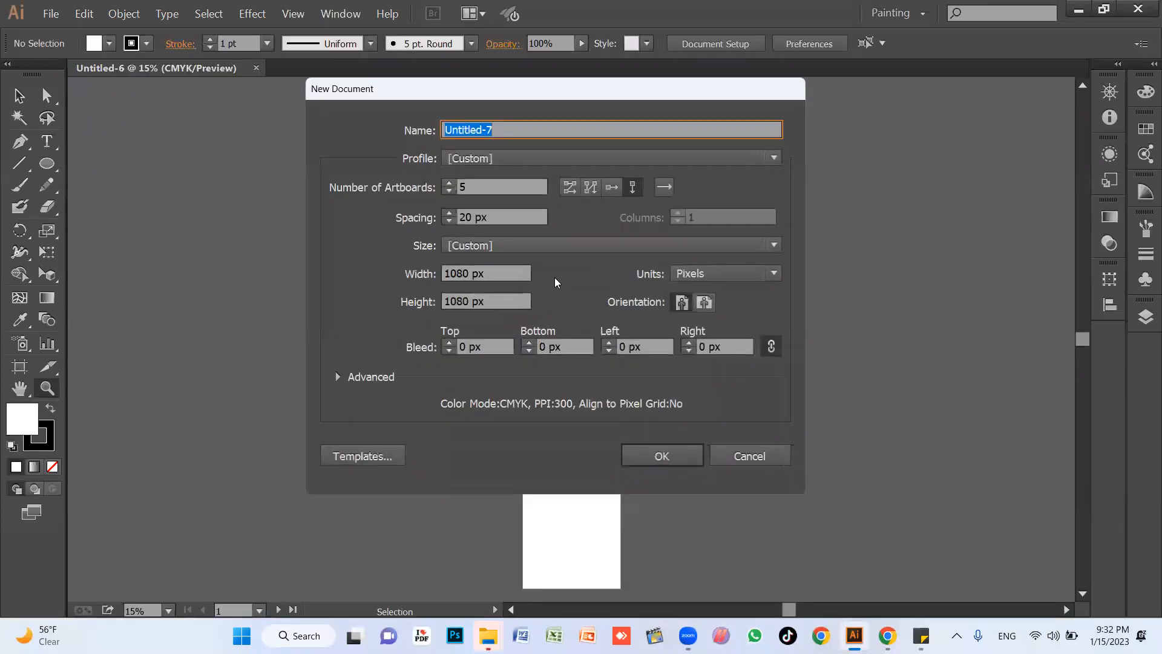
pyautogui.click(920, 635)
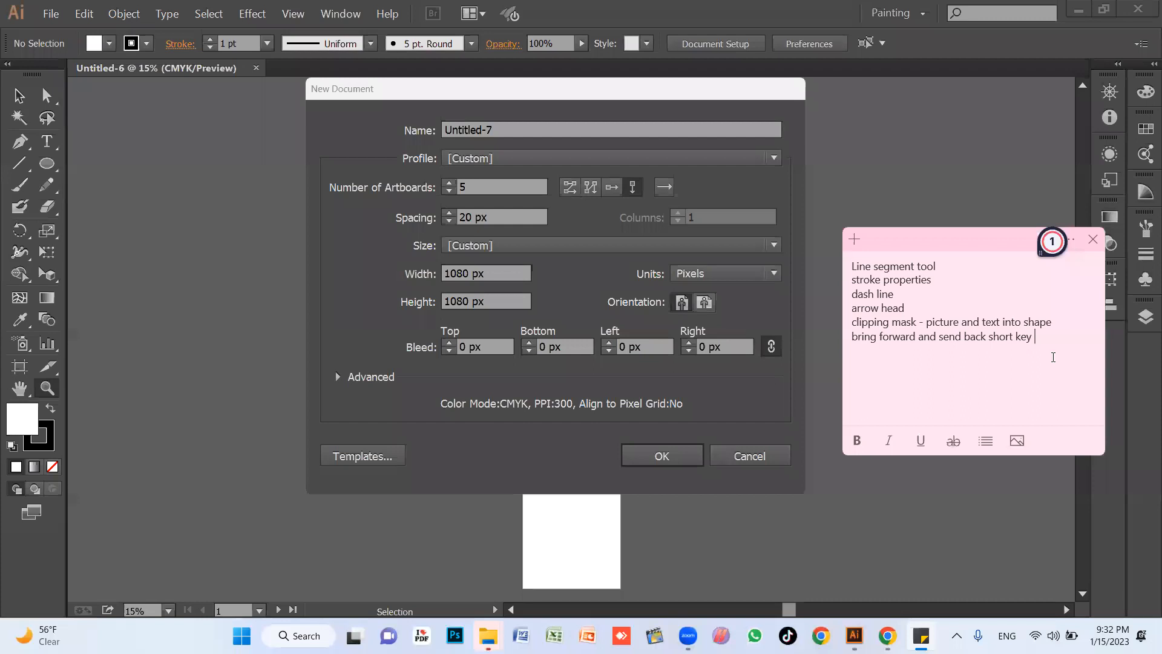
pyautogui.press('Return')
pyautogui.write('art board ')
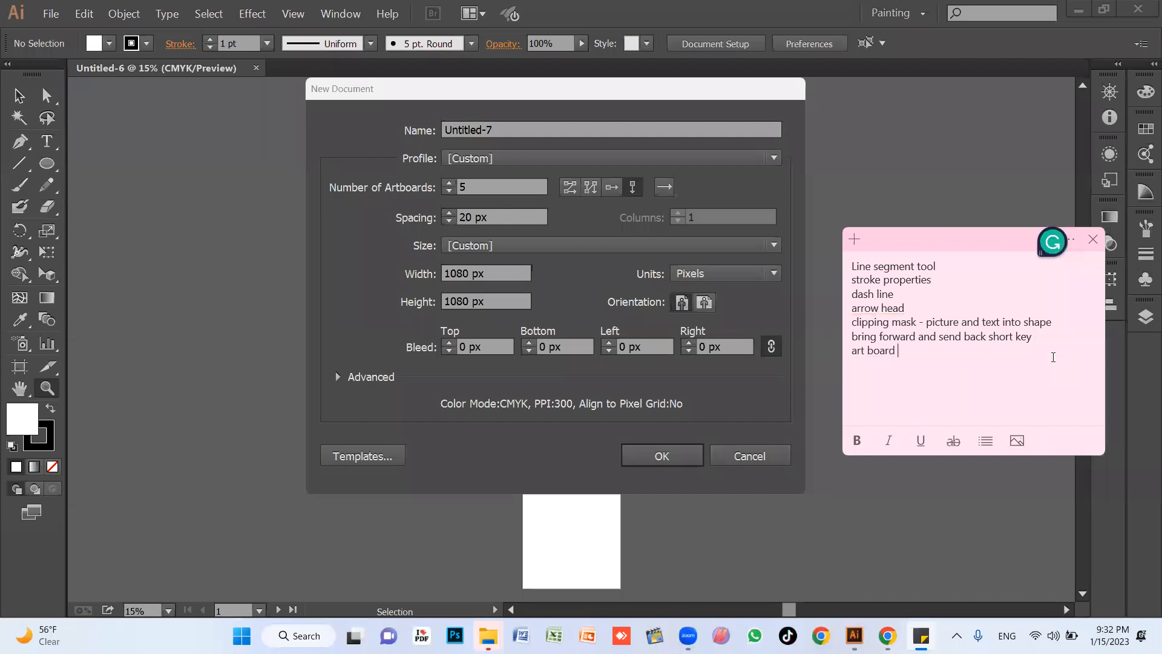
pyautogui.write('settings')
pyautogui.press('Return')
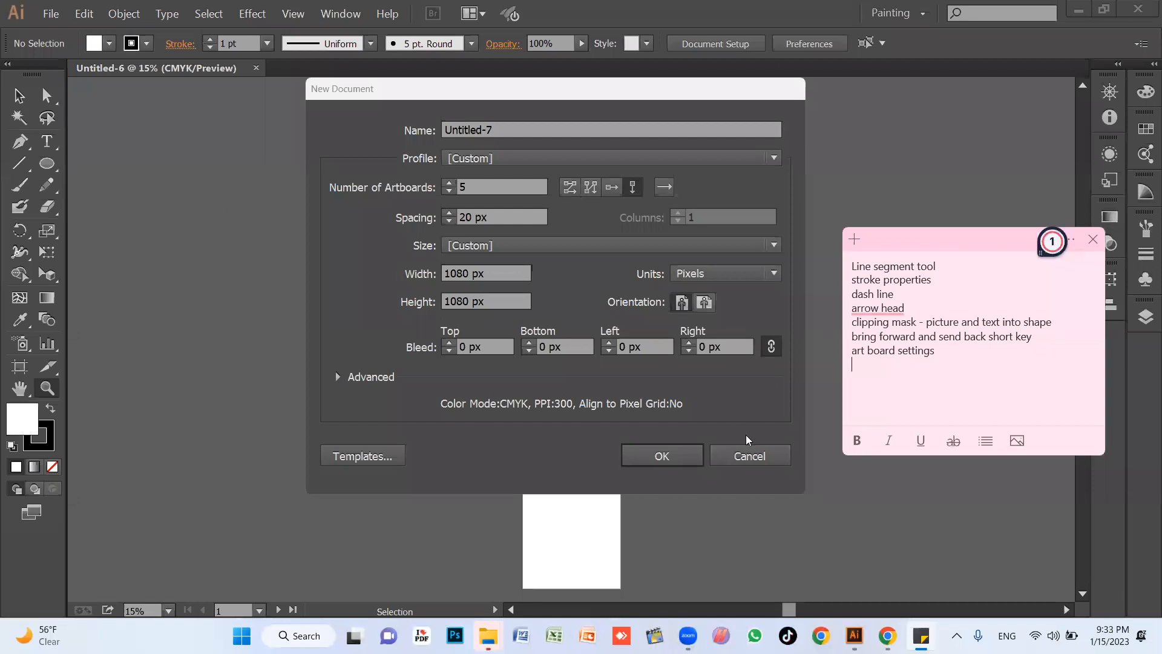
pyautogui.click(758, 456)
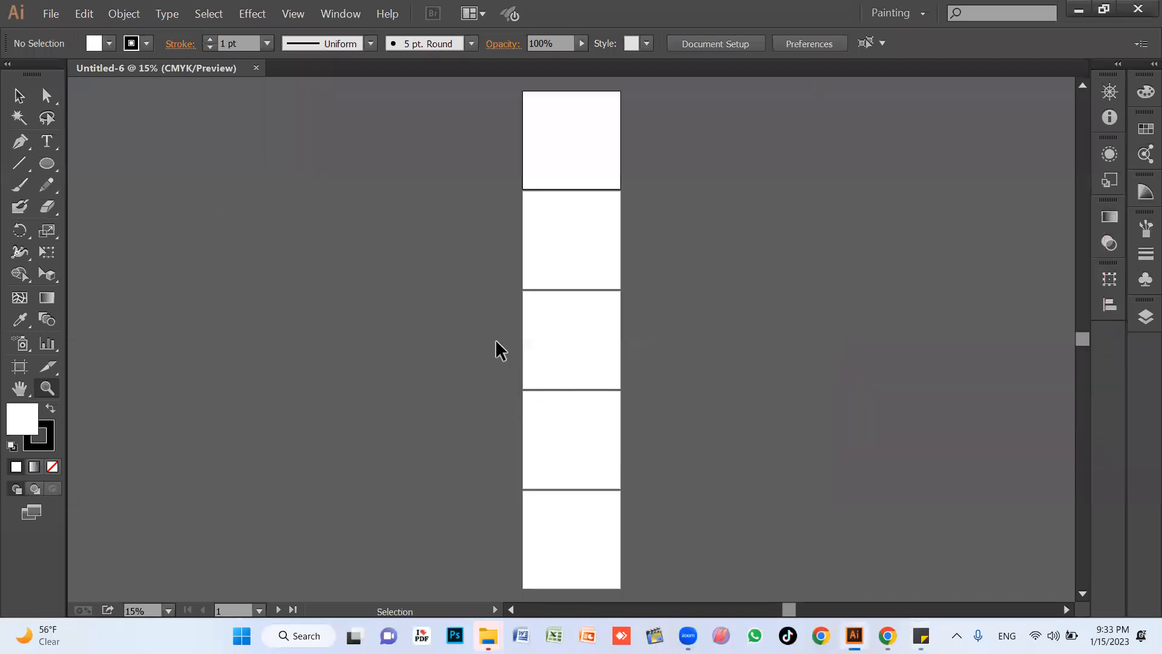
# Create a new 1080 x 1080 px document with 1 artboard.
pyautogui.hotkey('ctrl', 'n')
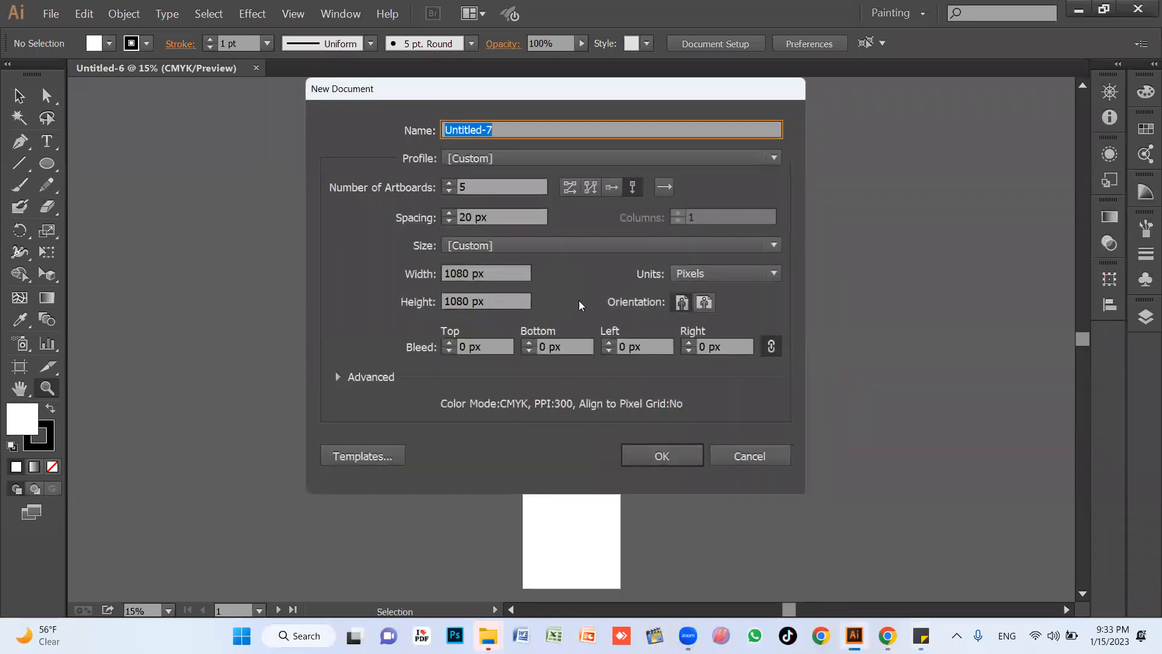
pyautogui.click(449, 191)
pyautogui.click(449, 192)
pyautogui.click(449, 191)
pyautogui.click(449, 191)
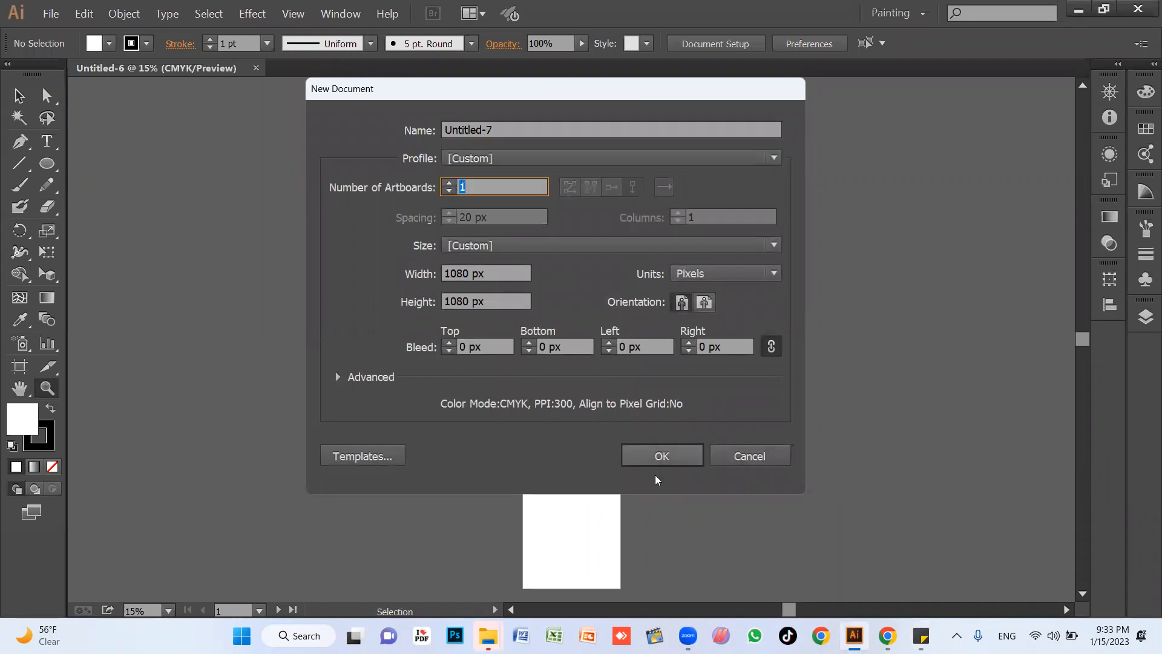
pyautogui.click(661, 458)
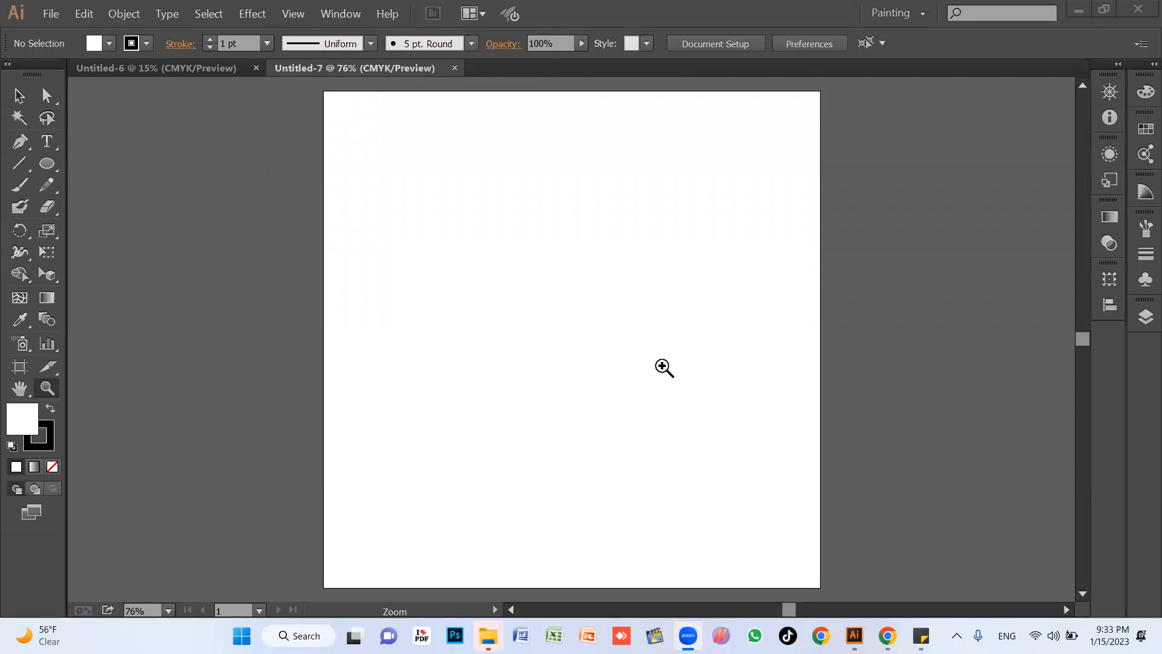
# Create a new document with 4 artboards of 1080 x 1080 px in a single column, adjusting the spacing between them.
pyautogui.click(616, 10)
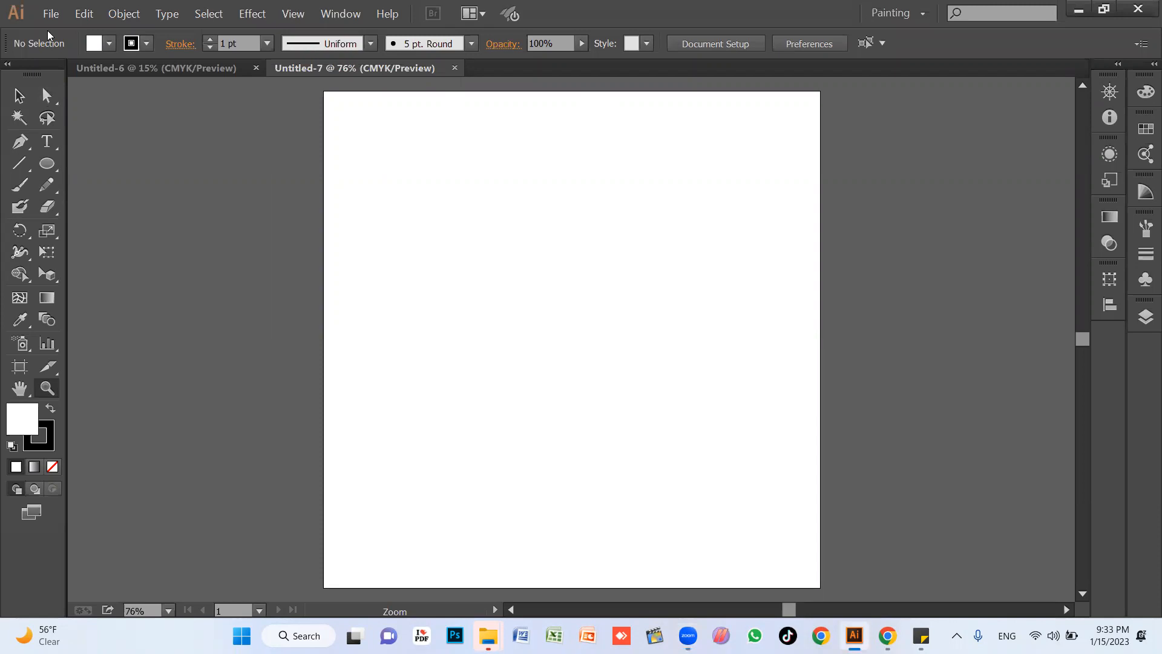
pyautogui.hotkey('ctrl', 'n')
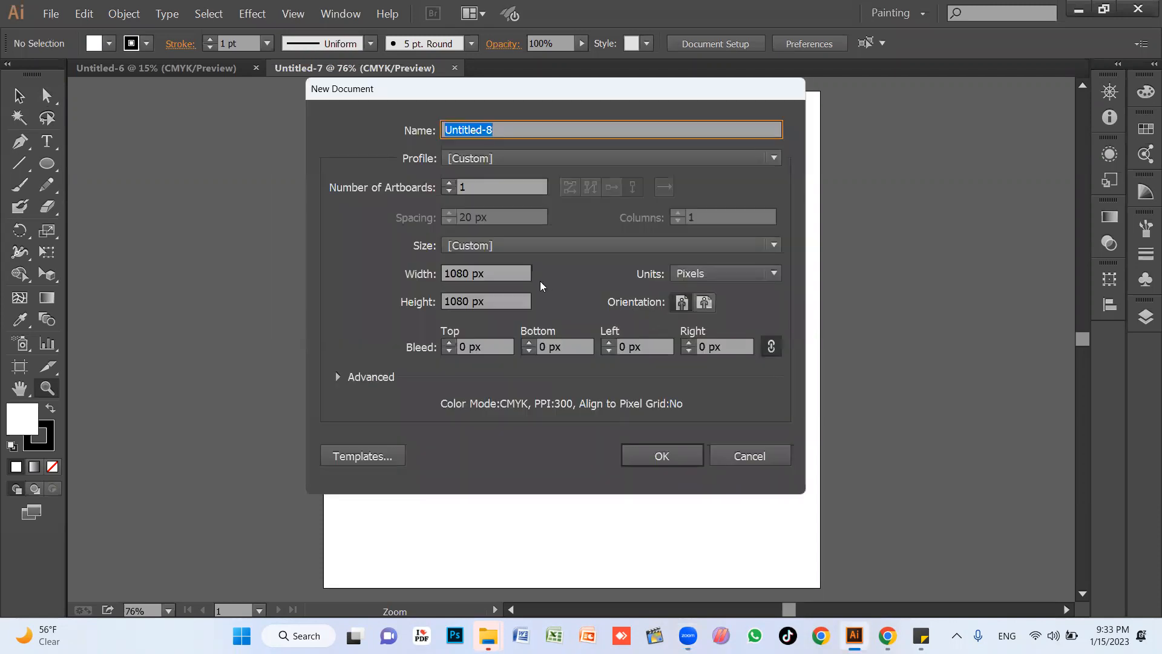
pyautogui.click(448, 183)
pyautogui.click(449, 183)
pyautogui.click(448, 183)
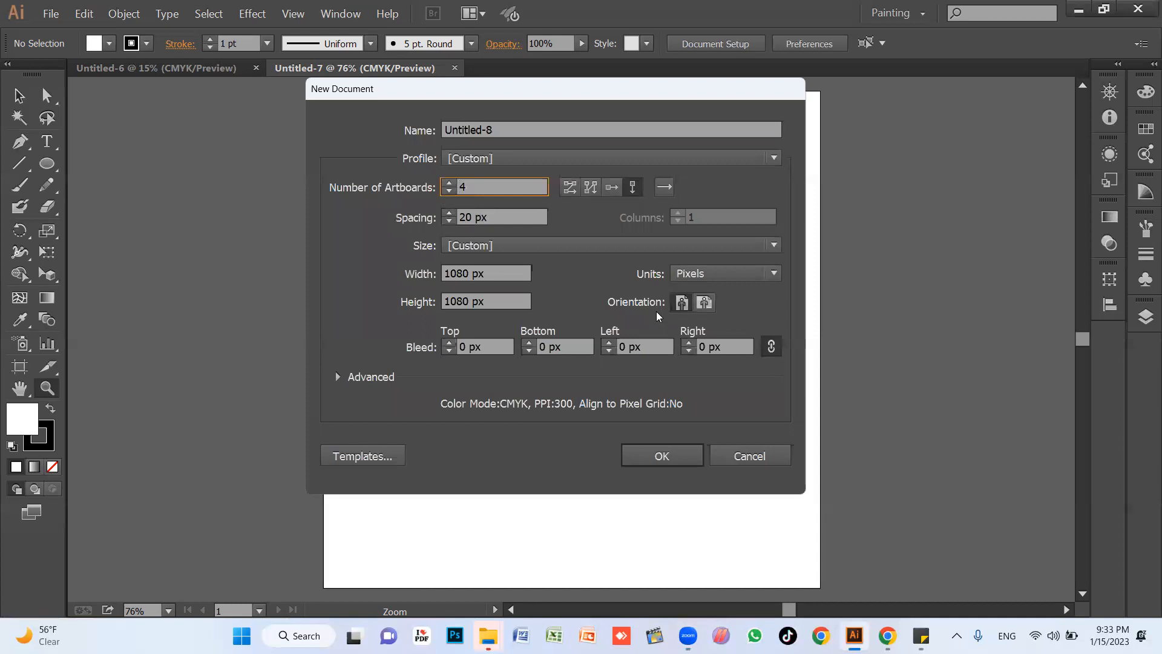
pyautogui.click(454, 220)
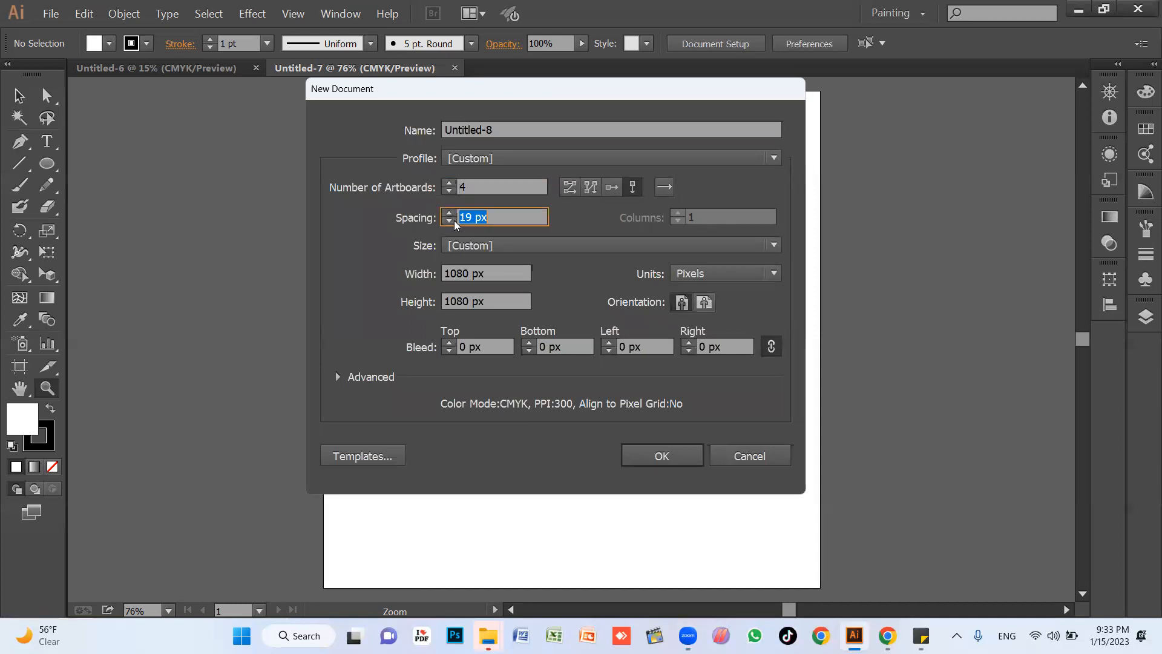
pyautogui.click(454, 220)
pyautogui.click(449, 212)
pyautogui.click(449, 213)
pyautogui.click(449, 213)
pyautogui.click(449, 212)
pyautogui.click(449, 213)
pyautogui.click(449, 212)
pyautogui.click(450, 214)
pyautogui.click(450, 214)
pyautogui.click(668, 457)
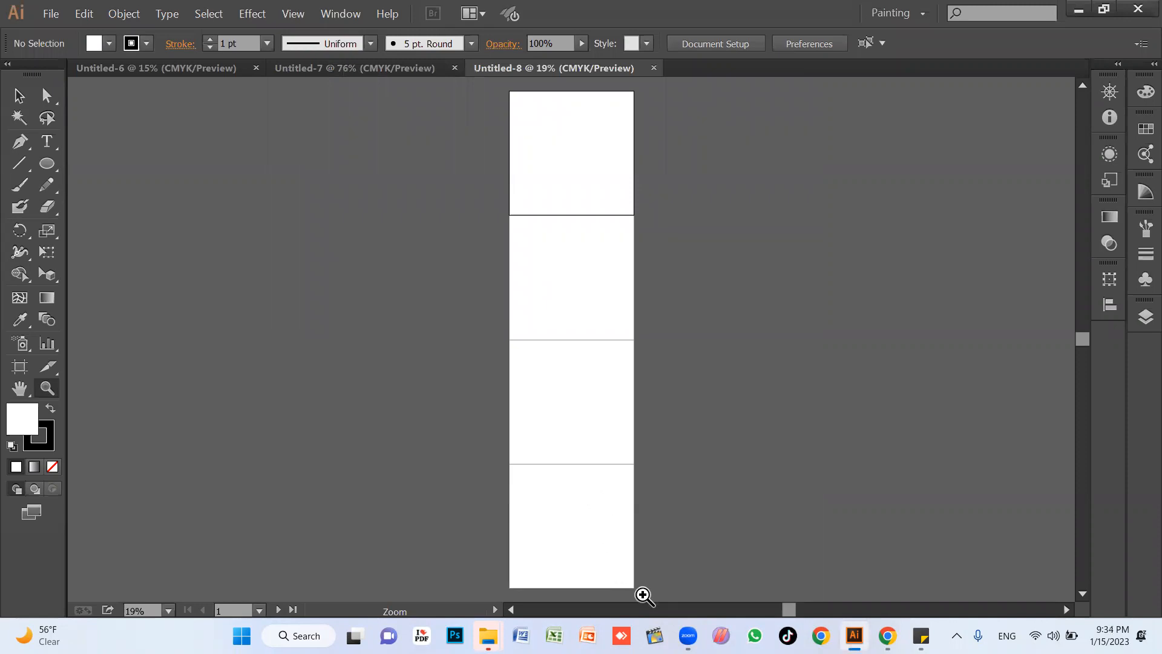
# Draw a square with the Rectangle tool near the upper-left corner of the first artboard.
pyautogui.click(483, 117)
pyautogui.moveTo(295, 139); pyautogui.dragTo(845, 536)
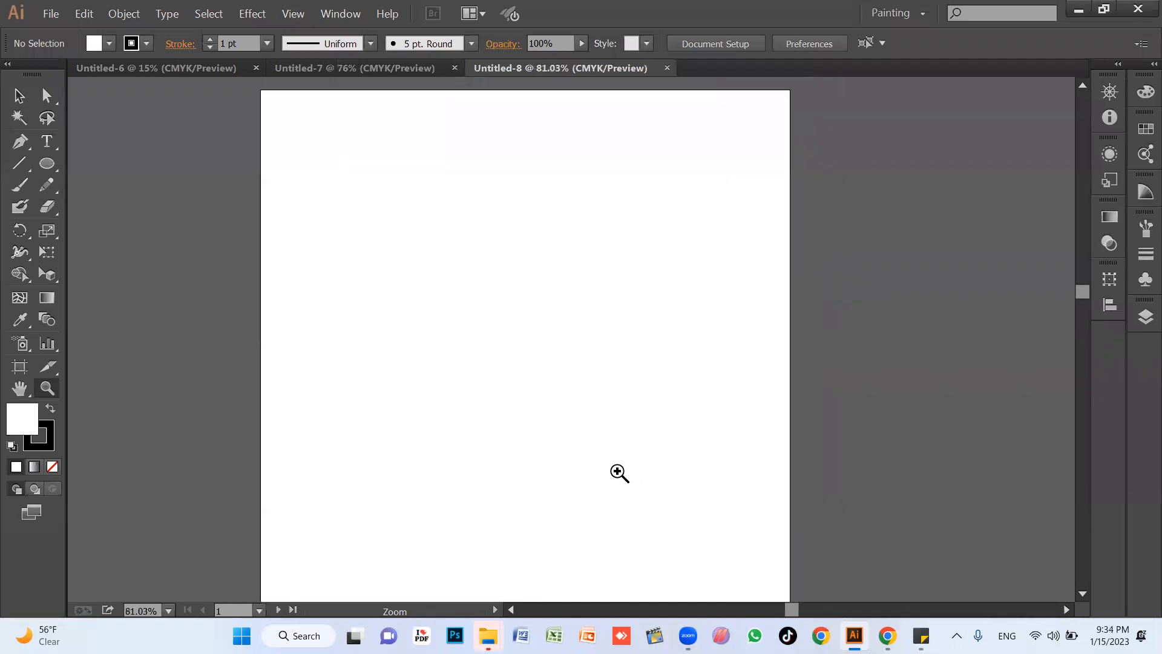
pyautogui.press('v')
pyautogui.moveTo(534, 355); pyautogui.dragTo(624, 341)
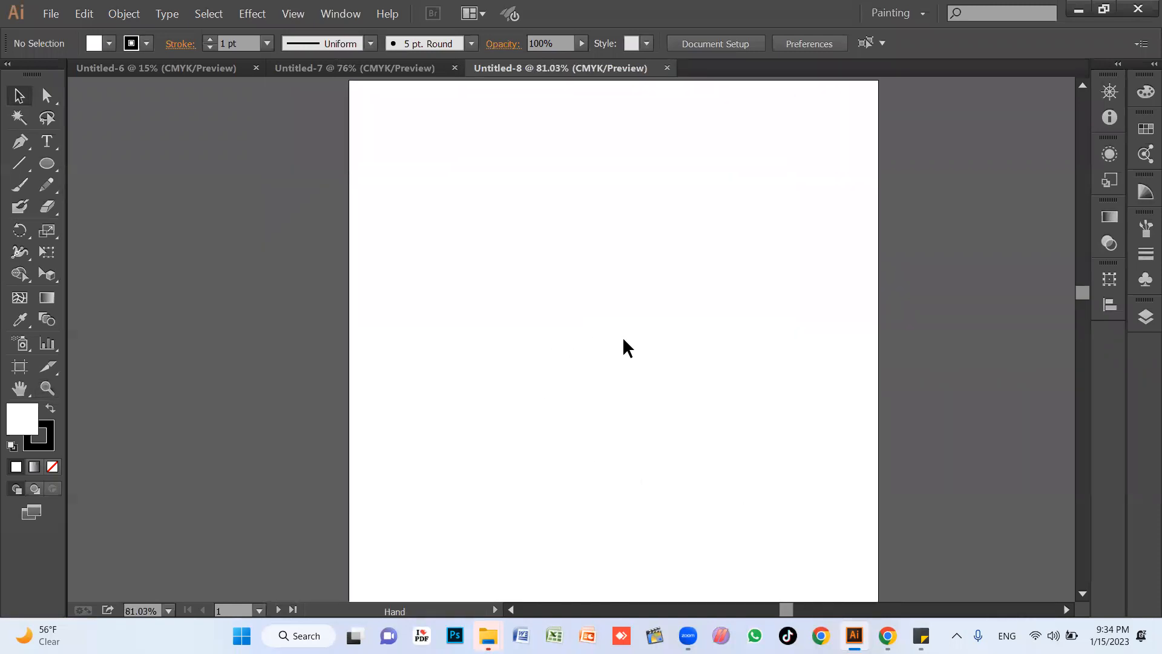
pyautogui.press('m')
pyautogui.moveTo(369, 144); pyautogui.dragTo(487, 260)
pyautogui.press('v')
# Fill the square with orange and place three copies of it around the first artboard.
pyautogui.click(109, 43)
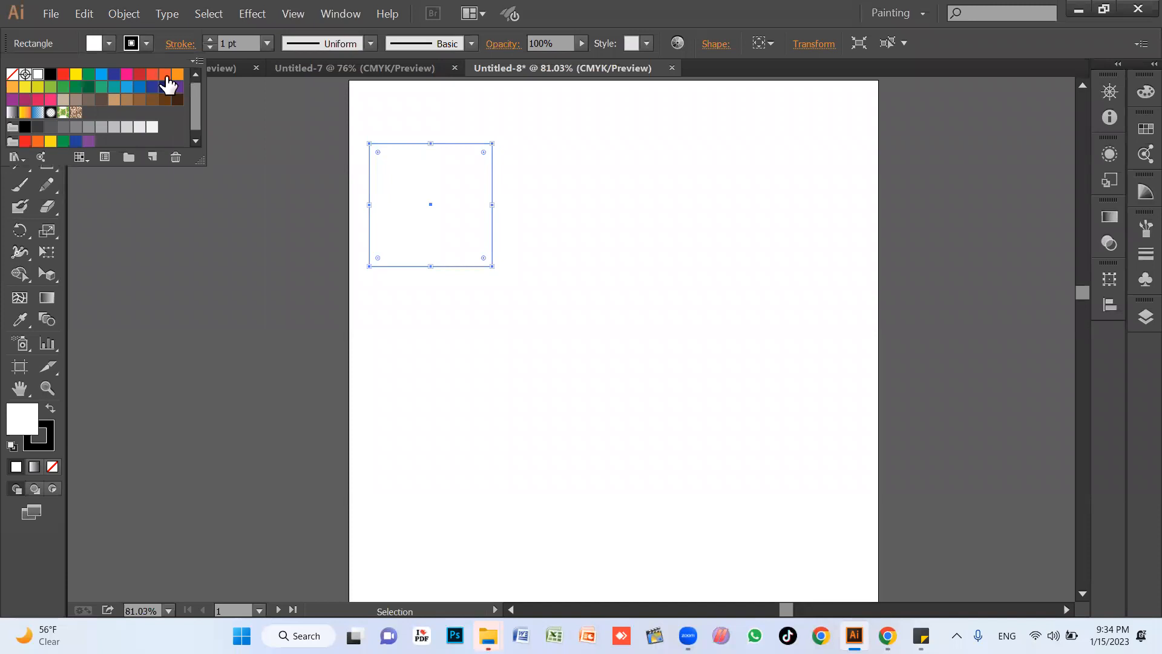
pyautogui.click(176, 75)
pyautogui.moveTo(462, 260); pyautogui.dragTo(777, 425)
pyautogui.moveTo(475, 489); pyautogui.dragTo(476, 489)
pyautogui.click(656, 502)
# Switch to Chrome and search Google Images for "3 color scheme" in a new tab.
pyautogui.hotkey('alt', 'Tab')
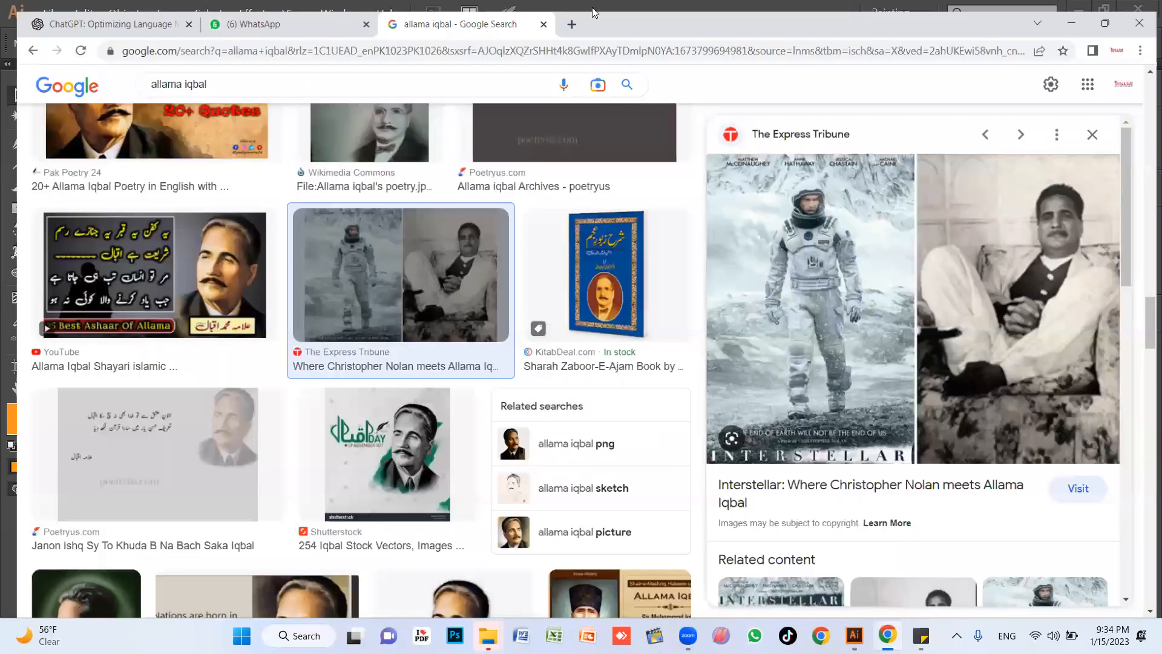
pyautogui.hotkey('ctrl', 't')
pyautogui.write('col')
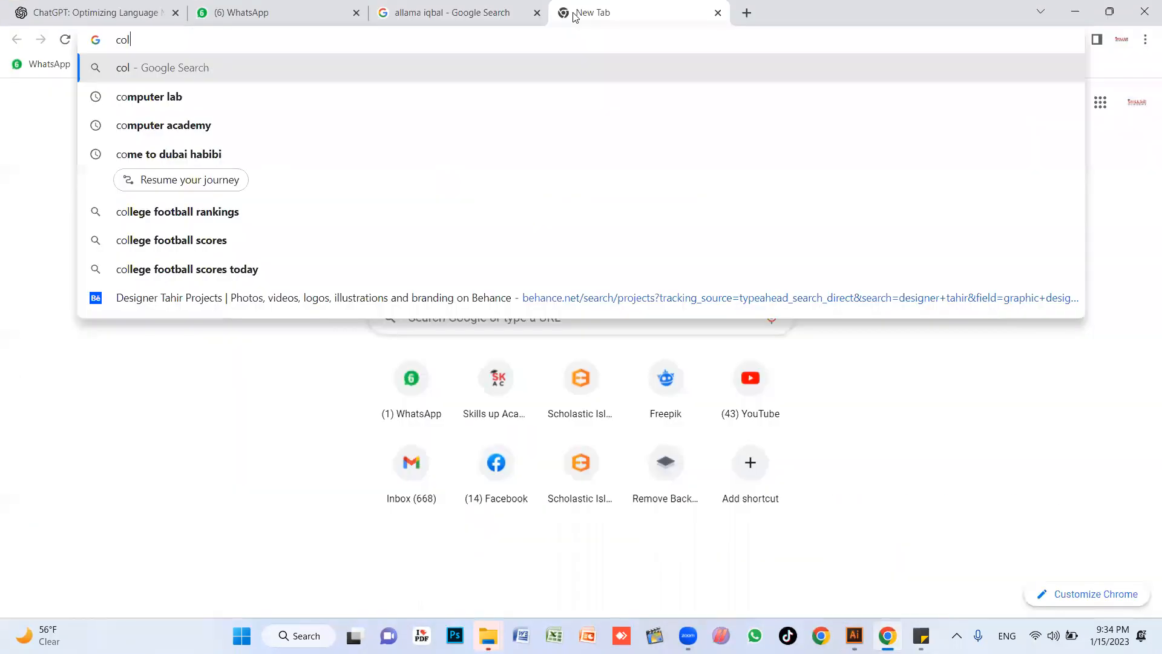
pyautogui.write('or sc')
pyautogui.press('BackSpace')
pyautogui.press('BackSpace')
pyautogui.press('BackSpace')
pyautogui.hotkey('ctrl', 'a')
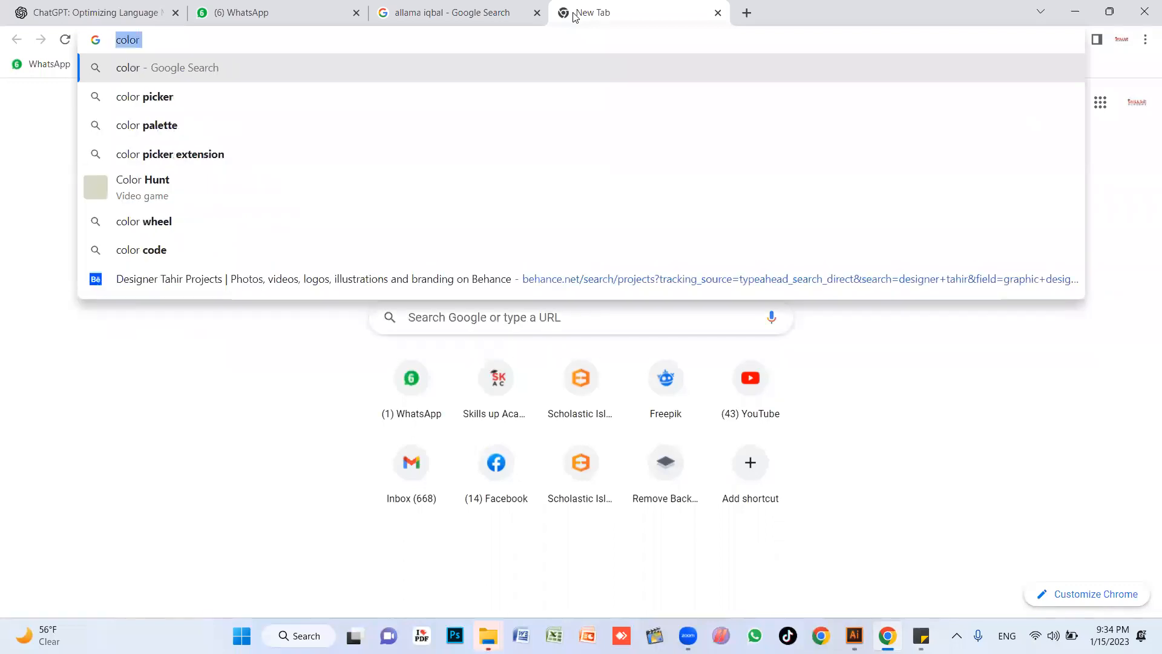
pyautogui.write('3 s')
pyautogui.press('BackSpace')
pyautogui.write('col')
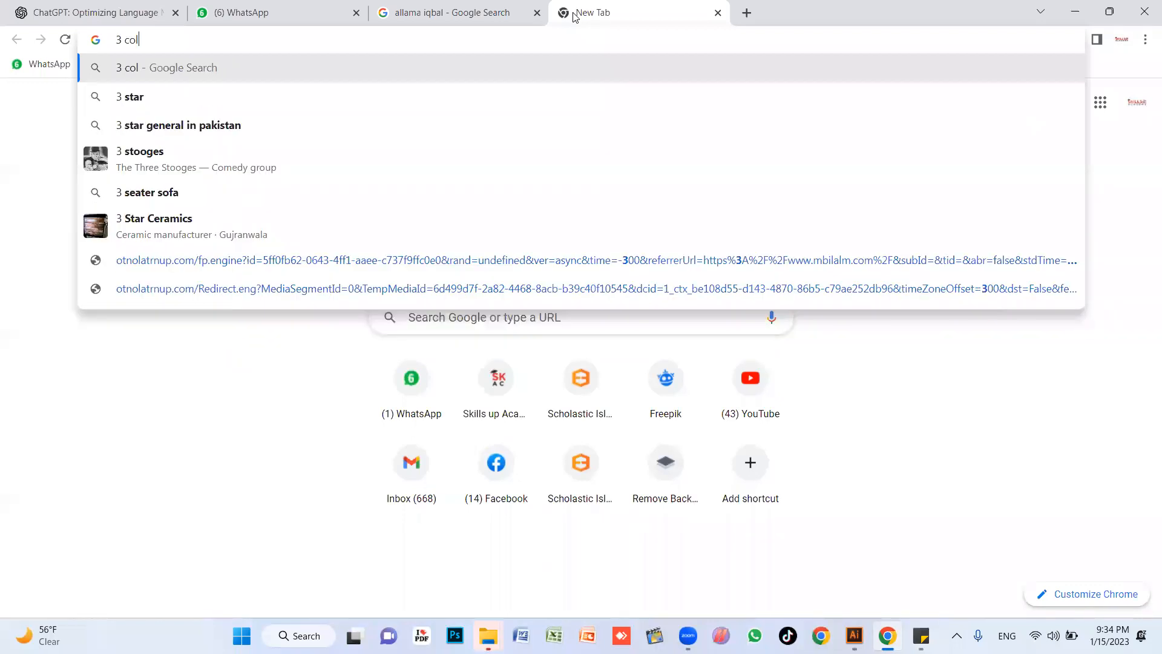
pyautogui.write('or schmee4')
pyautogui.press('BackSpace')
pyautogui.press('BackSpace')
pyautogui.press('Return')
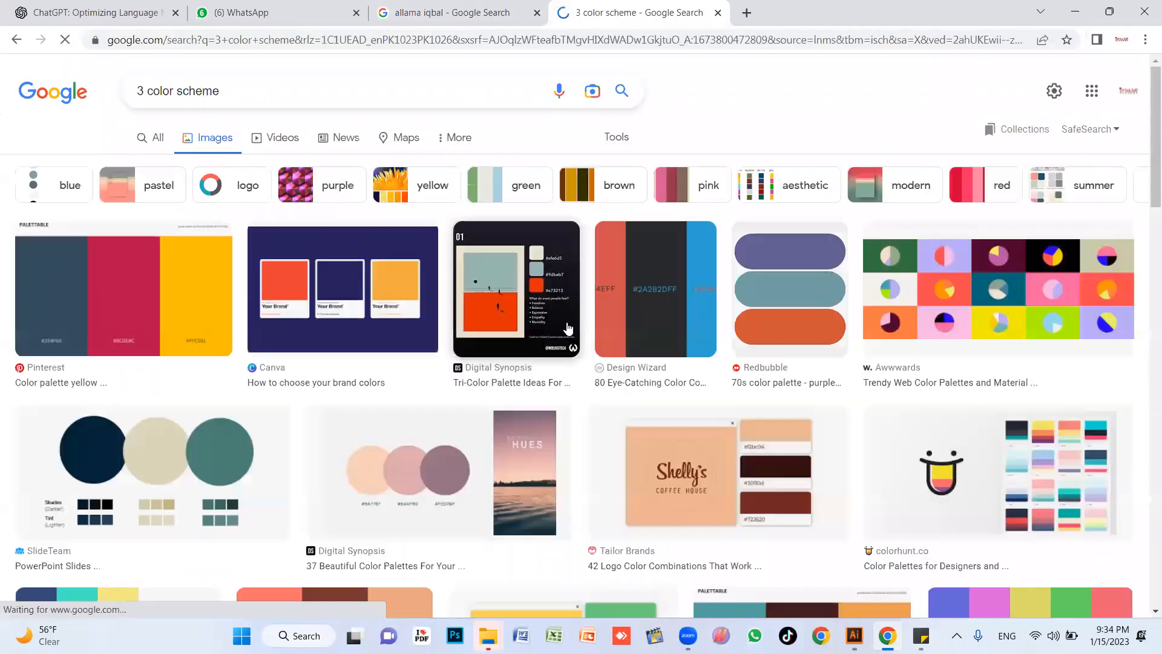
# Open the ZenBusiness "Top 13 Color Palette Generators" image result and copy the image.
pyautogui.scroll(-8, 273, 387)
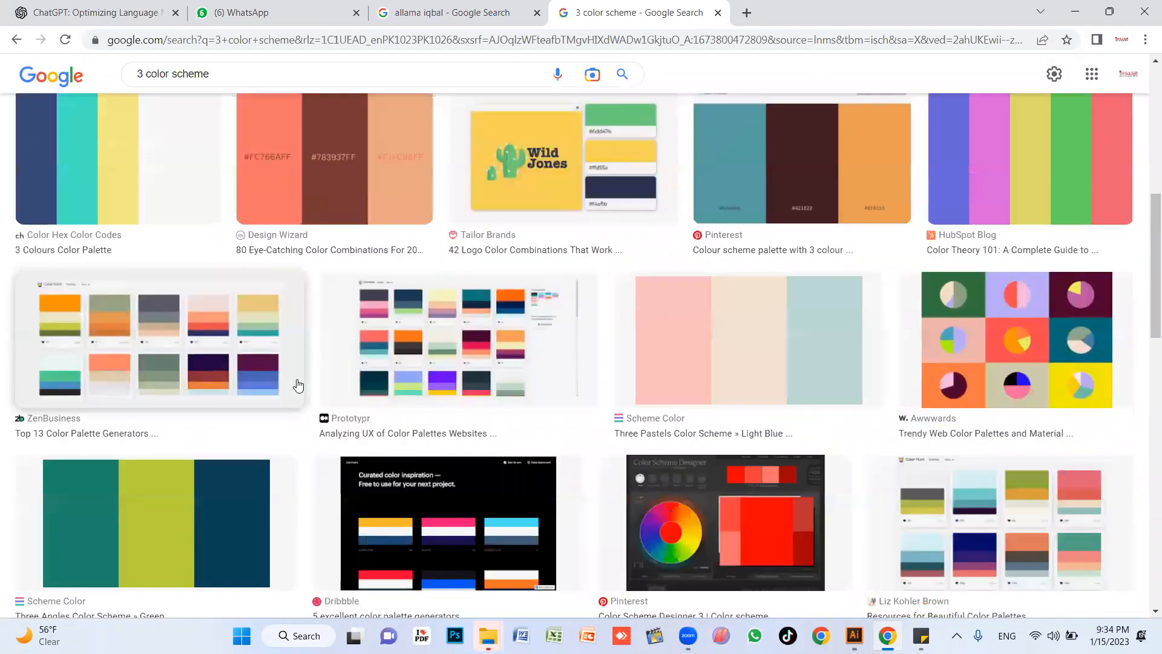
pyautogui.click(199, 282)
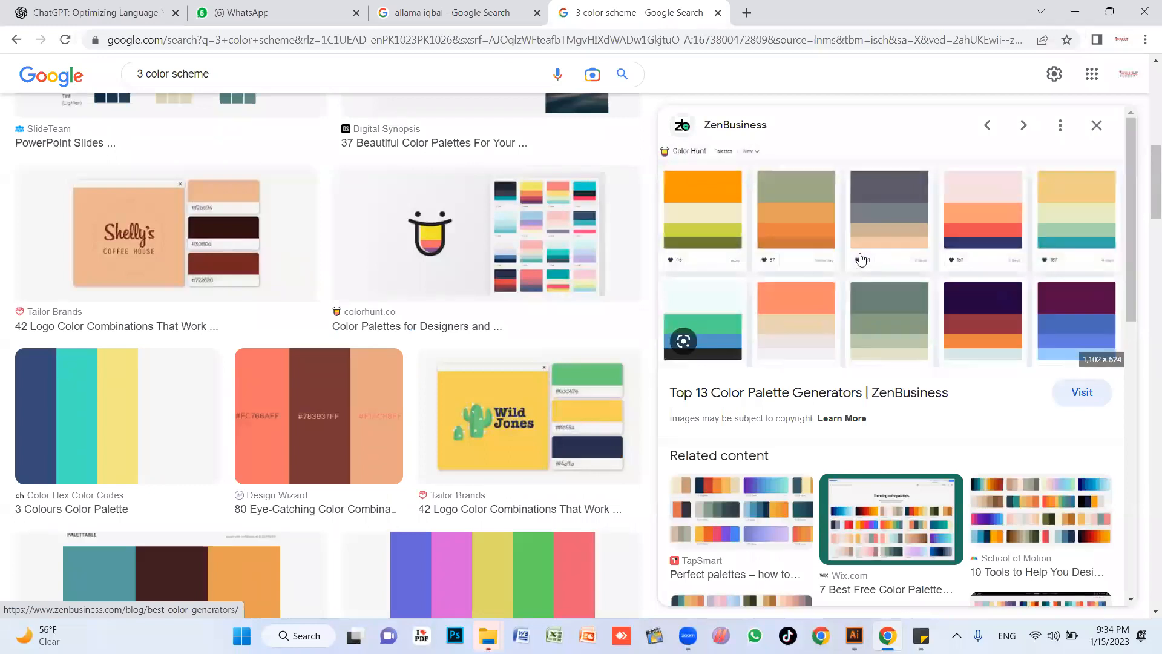
pyautogui.rightClick(792, 196)
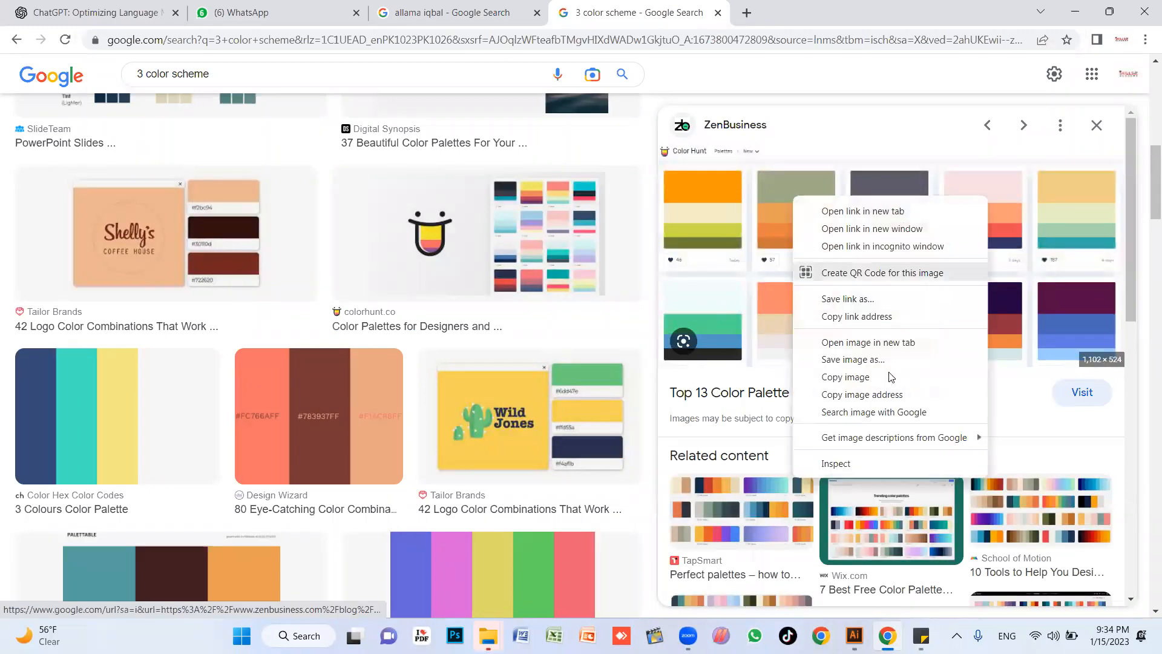
pyautogui.click(846, 377)
# Paste the palette image into the Illustrator document and place it beside the first artboard, just outside its left edge.
pyautogui.hotkey('alt', 'Tab')
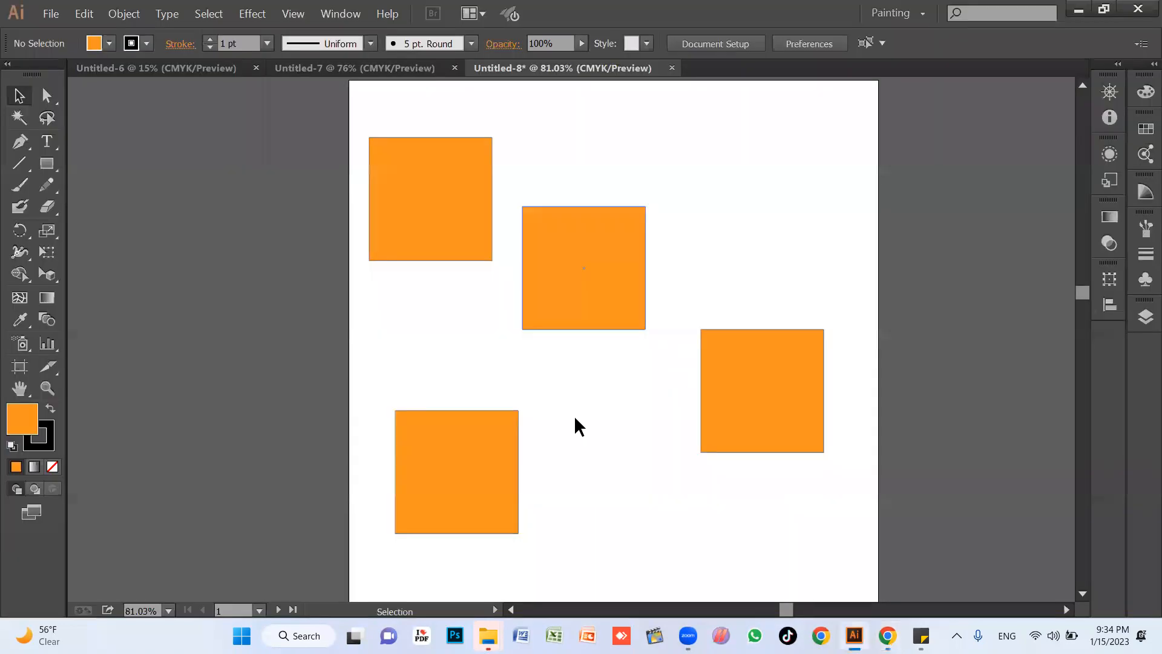
pyautogui.hotkey('ctrl', 'v')
pyautogui.press('space')
pyautogui.moveTo(680, 468); pyautogui.dragTo(808, 423)
pyautogui.moveTo(852, 383); pyautogui.dragTo(435, 378)
pyautogui.moveTo(475, 380); pyautogui.dragTo(427, 338)
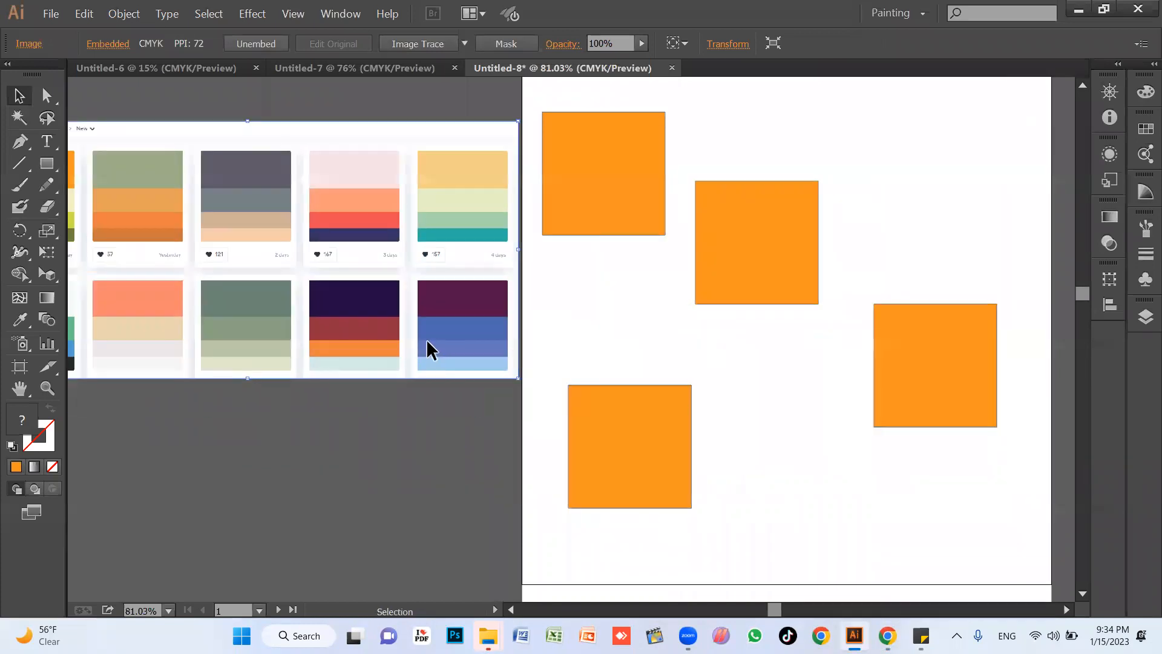
# Deselect the palette image and move the upper-middle orange square further right on the artboard.
pyautogui.click(730, 353)
pyautogui.press('space')
pyautogui.moveTo(731, 358); pyautogui.dragTo(729, 404)
pyautogui.moveTo(775, 278); pyautogui.dragTo(824, 262)
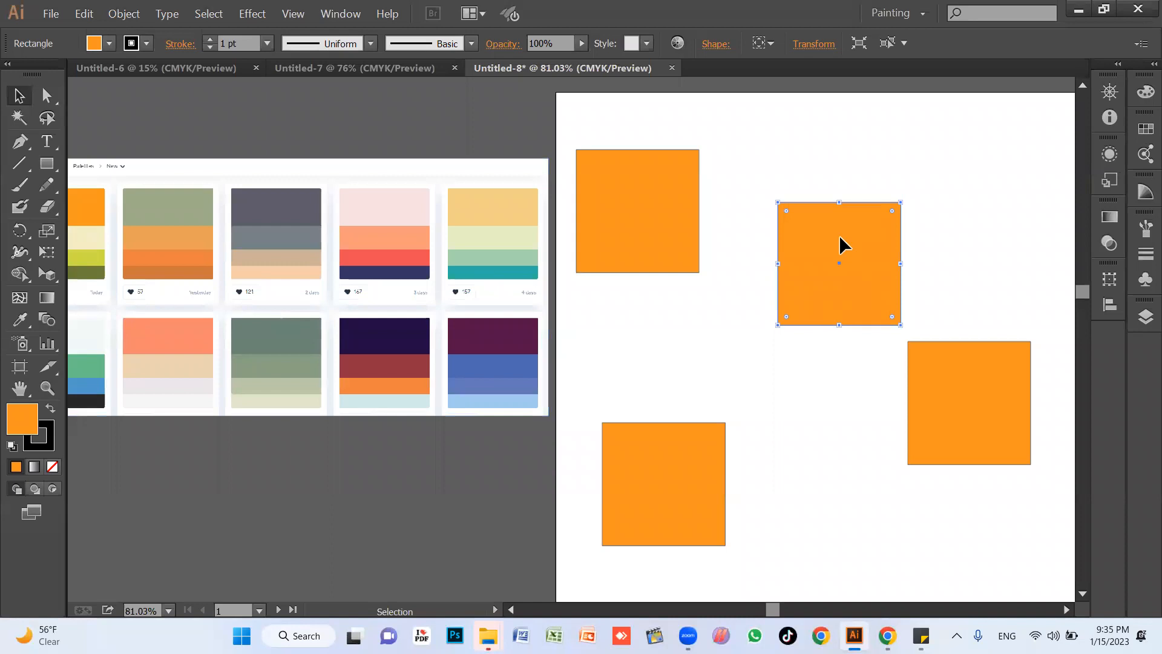
# Sample a series of swatches from the palette image onto the moved square with the Eyedropper, ending on yellow-green.
pyautogui.press('i')
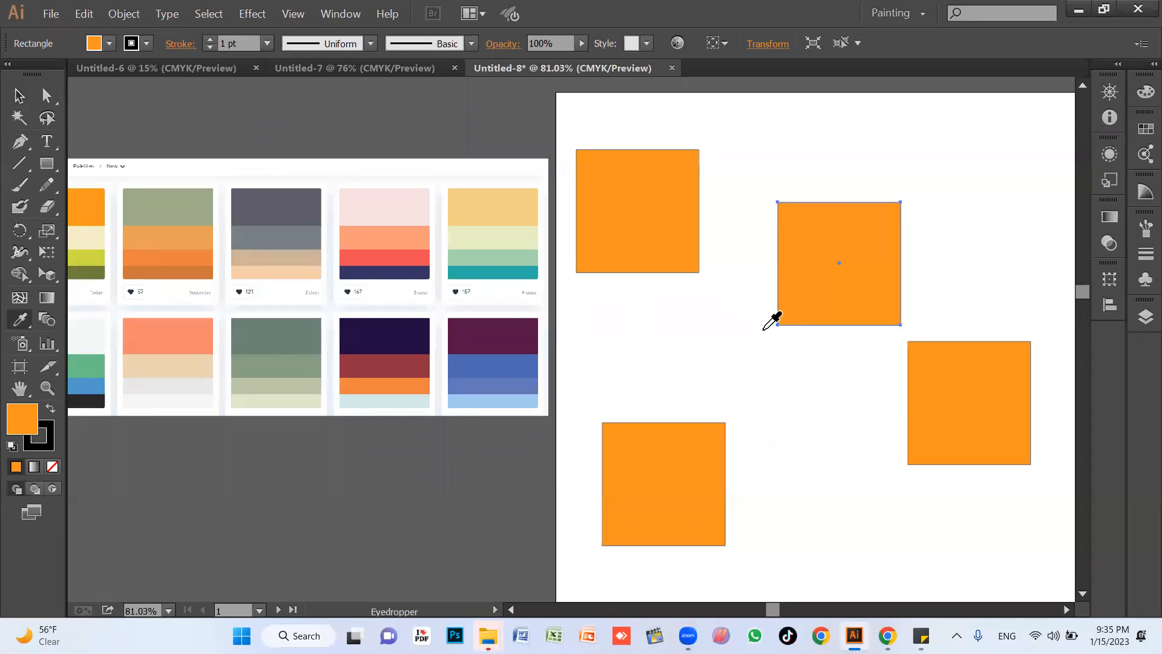
pyautogui.click(406, 234)
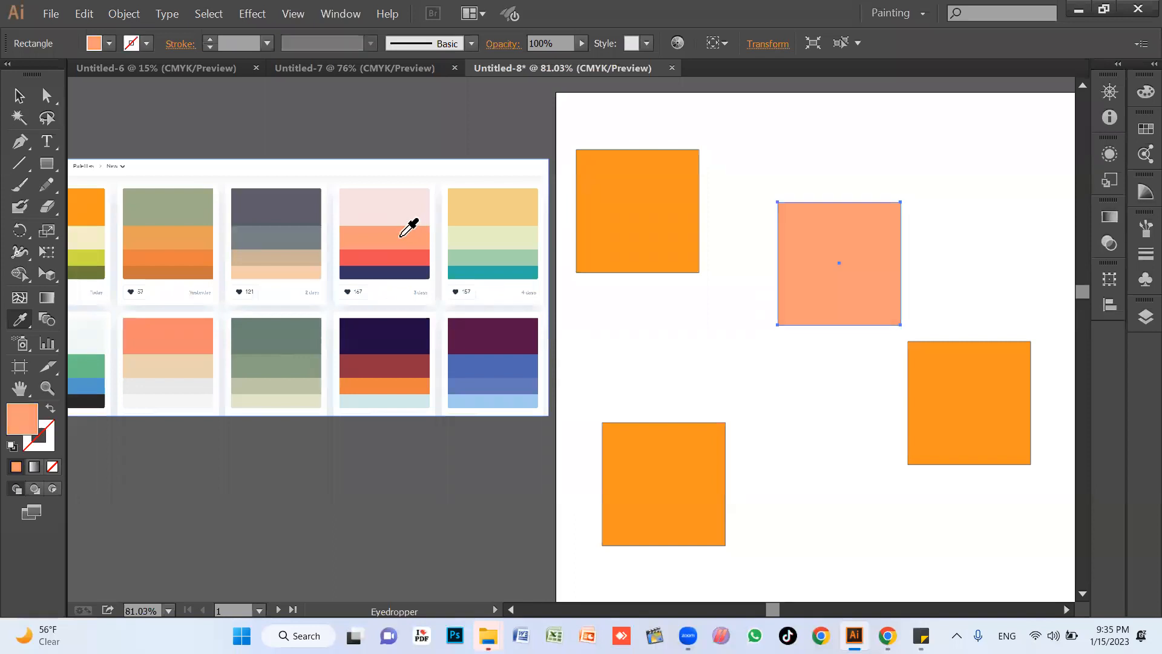
pyautogui.click(415, 222)
pyautogui.click(489, 200)
pyautogui.click(498, 232)
pyautogui.click(491, 257)
pyautogui.click(492, 322)
pyautogui.click(486, 364)
pyautogui.click(472, 385)
pyautogui.click(387, 386)
pyautogui.click(357, 400)
pyautogui.click(315, 400)
pyautogui.click(268, 361)
pyautogui.click(251, 336)
pyautogui.click(185, 365)
pyautogui.click(179, 402)
pyautogui.click(173, 391)
pyautogui.click(166, 337)
pyautogui.click(166, 256)
pyautogui.click(167, 252)
pyautogui.click(169, 235)
pyautogui.click(169, 209)
pyautogui.click(87, 243)
pyautogui.click(88, 272)
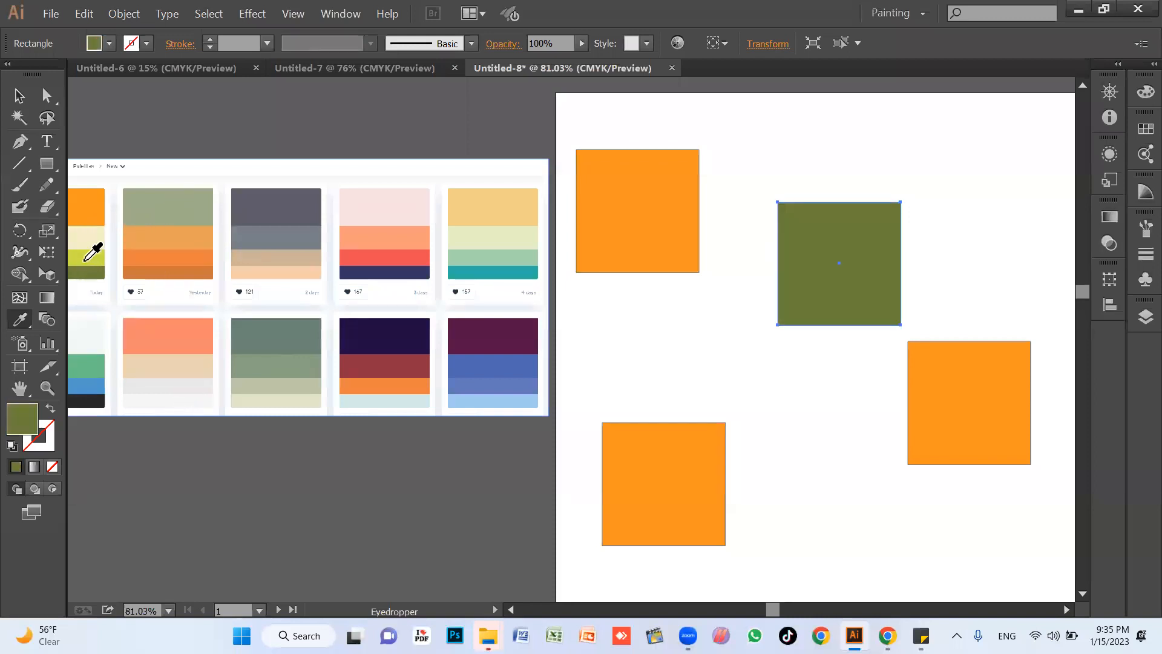
pyautogui.click(88, 258)
# Delete all four squares from the first artboard.
pyautogui.press('v')
pyautogui.click(789, 406)
pyautogui.click(671, 483)
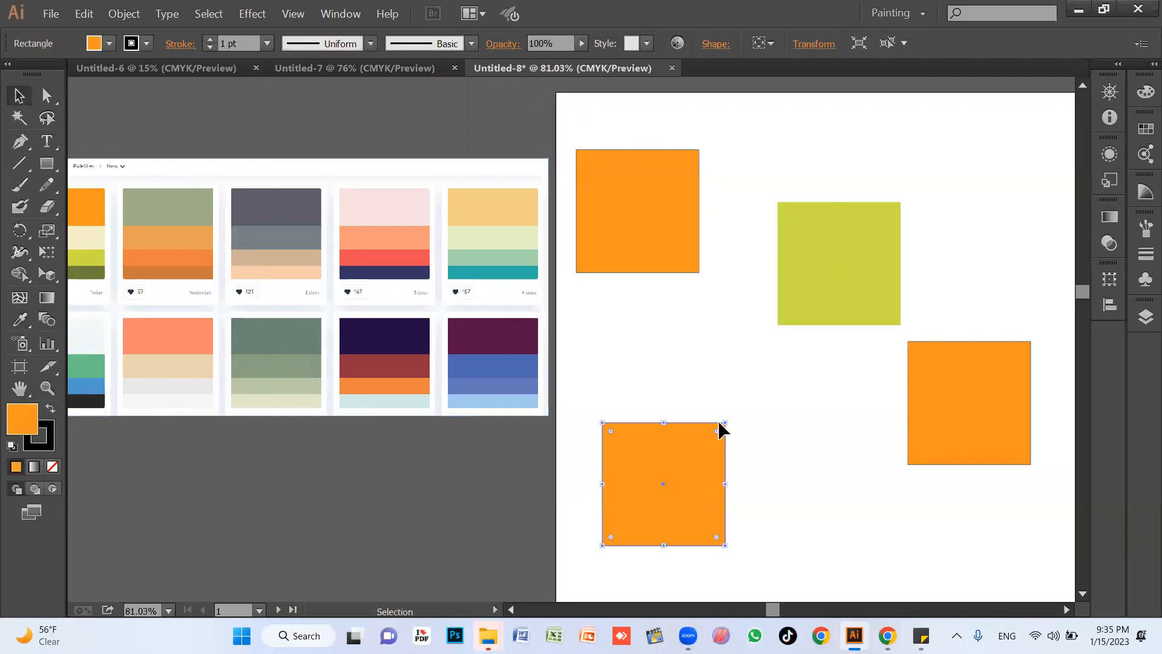
pyautogui.press('Delete')
pyautogui.click(659, 218)
pyautogui.press('Delete')
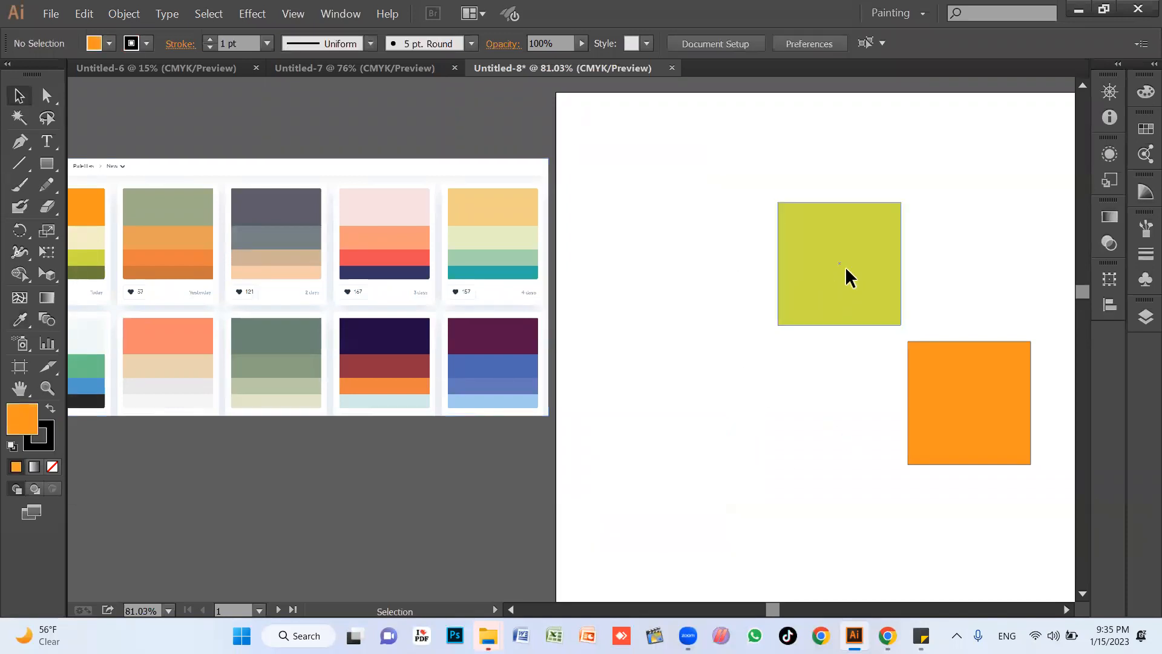
pyautogui.click(846, 278)
pyautogui.press('Delete')
pyautogui.click(918, 397)
pyautogui.press('Delete')
# Add a text line with a person's full name near the artboard's upper-left corner and enlarge it to about 129 pt.
pyautogui.press('t')
pyautogui.hotkey('ctrl', 'z')
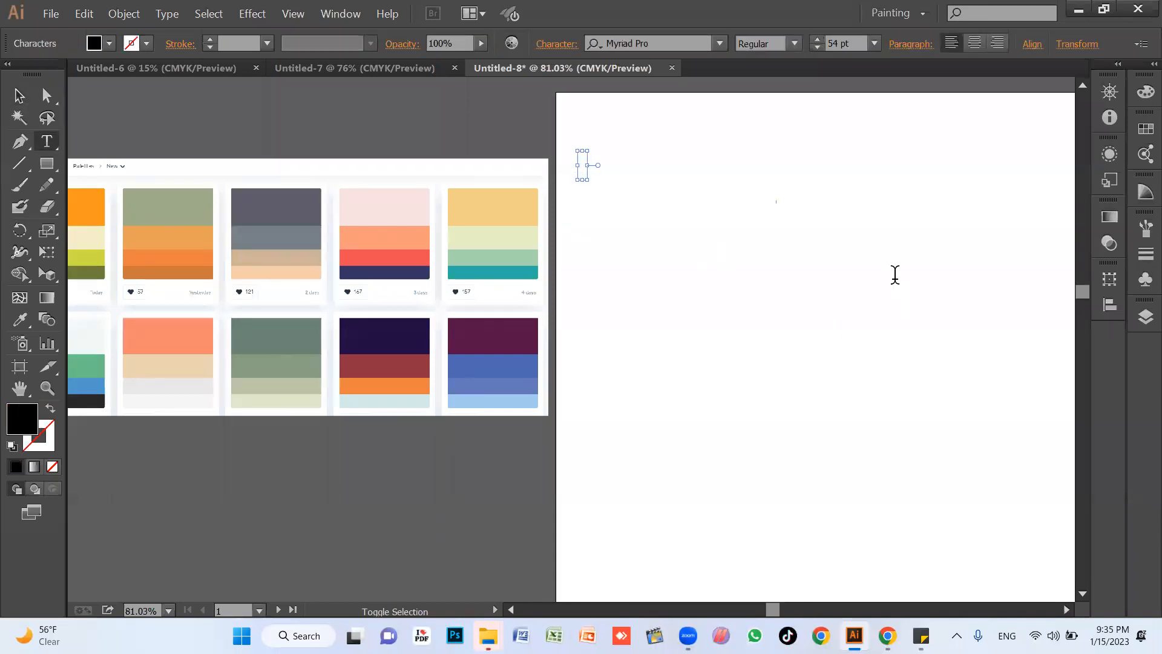
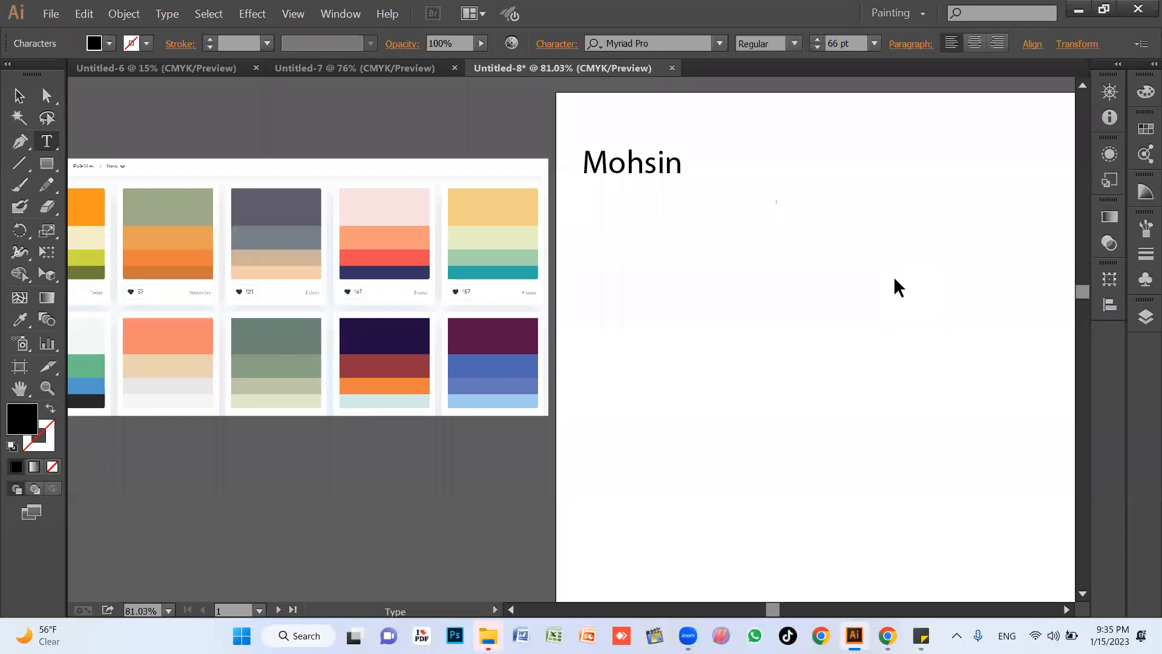
pyautogui.press('Escape')
pyautogui.moveTo(731, 180); pyautogui.dragTo(773, 239)
# Duplicate the name text directly below itself and repeat the copy until there is a column of seven lines.
pyautogui.click(761, 267)
pyautogui.hotkey('ctrl', 'd')
pyautogui.hotkey('ctrl', 'd')
pyautogui.hotkey('ctrl', 'd')
pyautogui.hotkey('ctrl', 'd')
pyautogui.hotkey('ctrl', 'd')
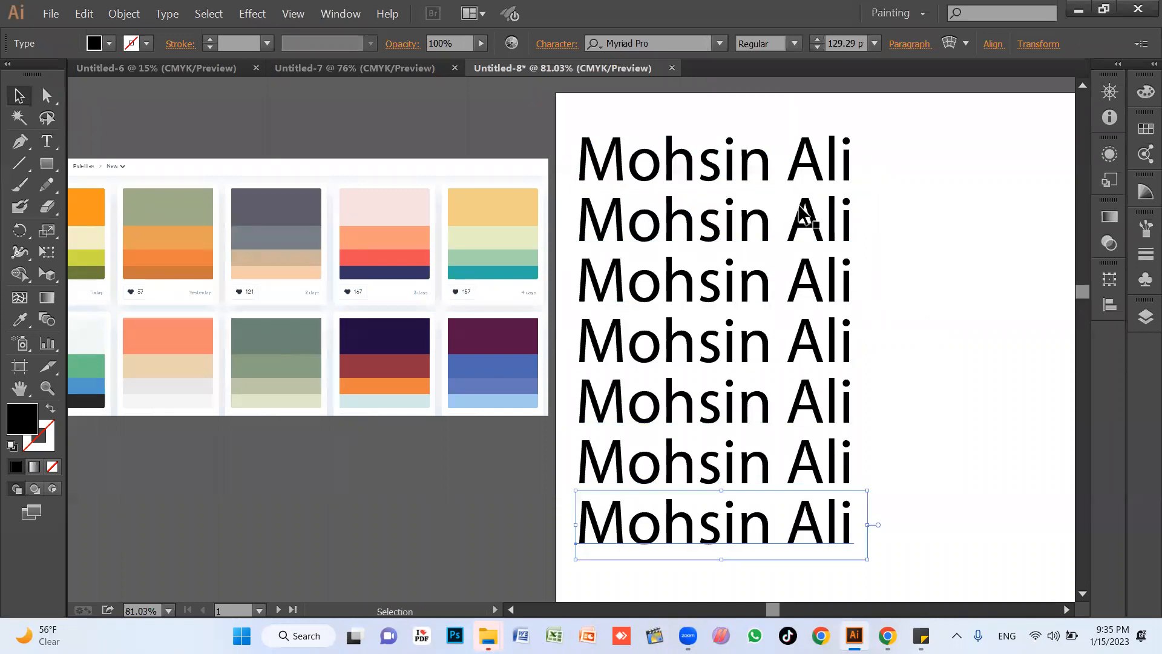
# Colour the first text line dark purple and the second yellow-green by sampling the palette image with the Eyedropper.
pyautogui.click(753, 181)
pyautogui.press('i')
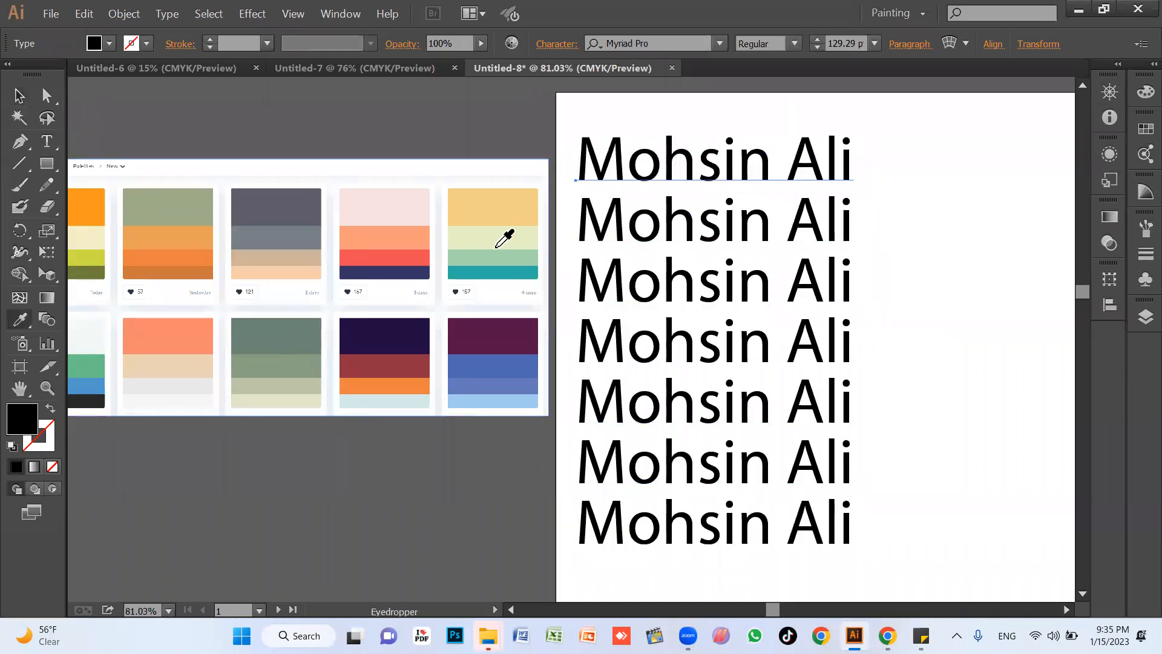
pyautogui.click(499, 329)
pyautogui.keyDown('ctrl'); pyautogui.click(711, 233); pyautogui.keyUp('ctrl')
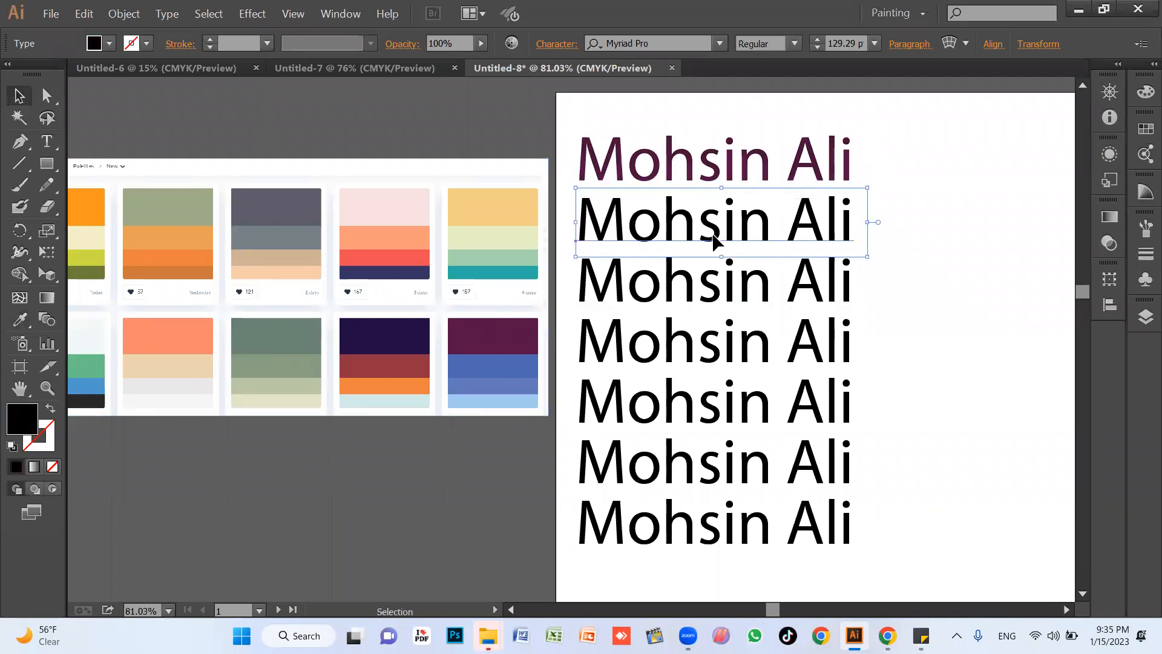
pyautogui.click(99, 258)
# Set the second text line to Bold, and change its font to Mouse Memoirs.
pyautogui.press('v')
pyautogui.click(794, 44)
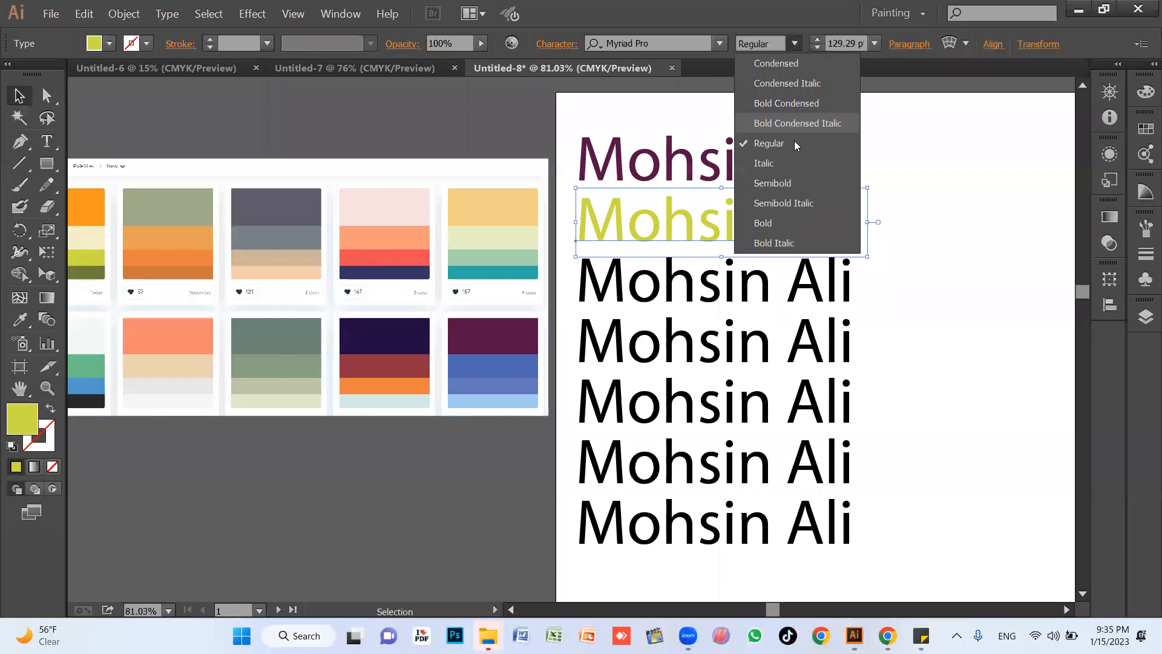
pyautogui.click(782, 223)
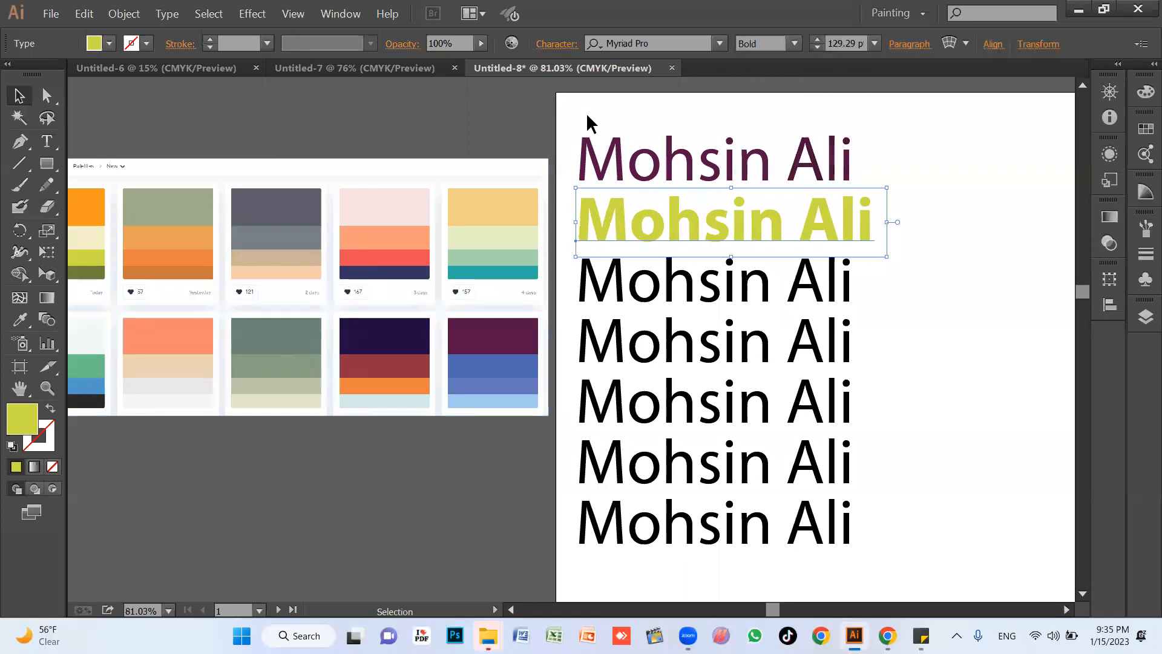
pyautogui.click(719, 44)
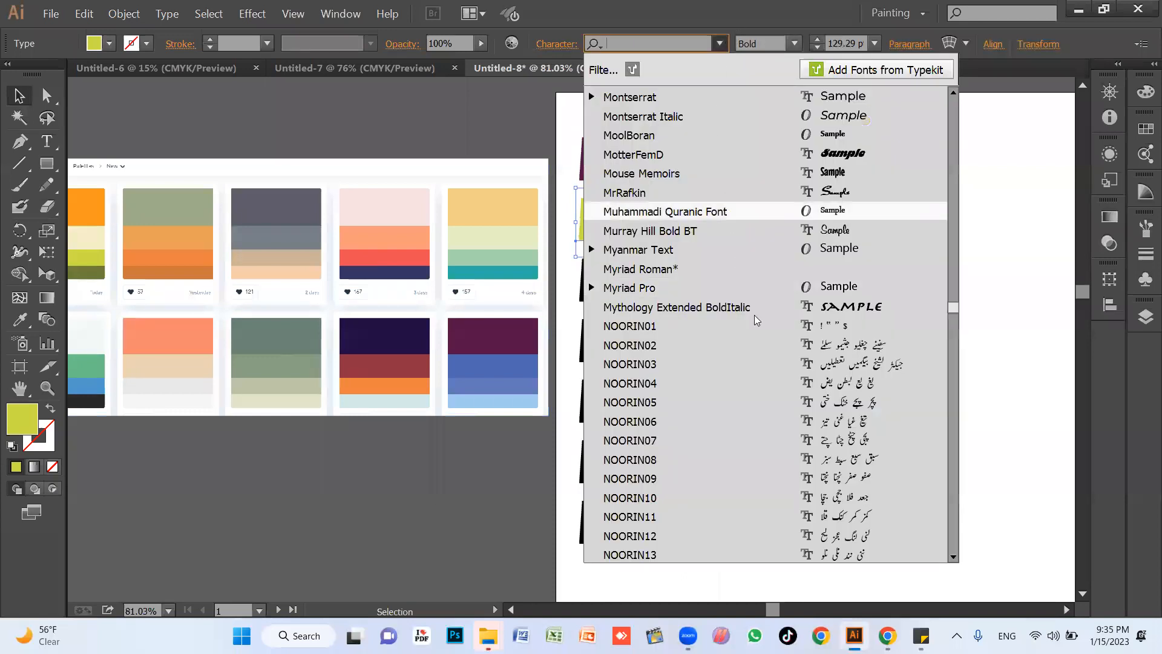
pyautogui.click(849, 173)
pyautogui.click(883, 295)
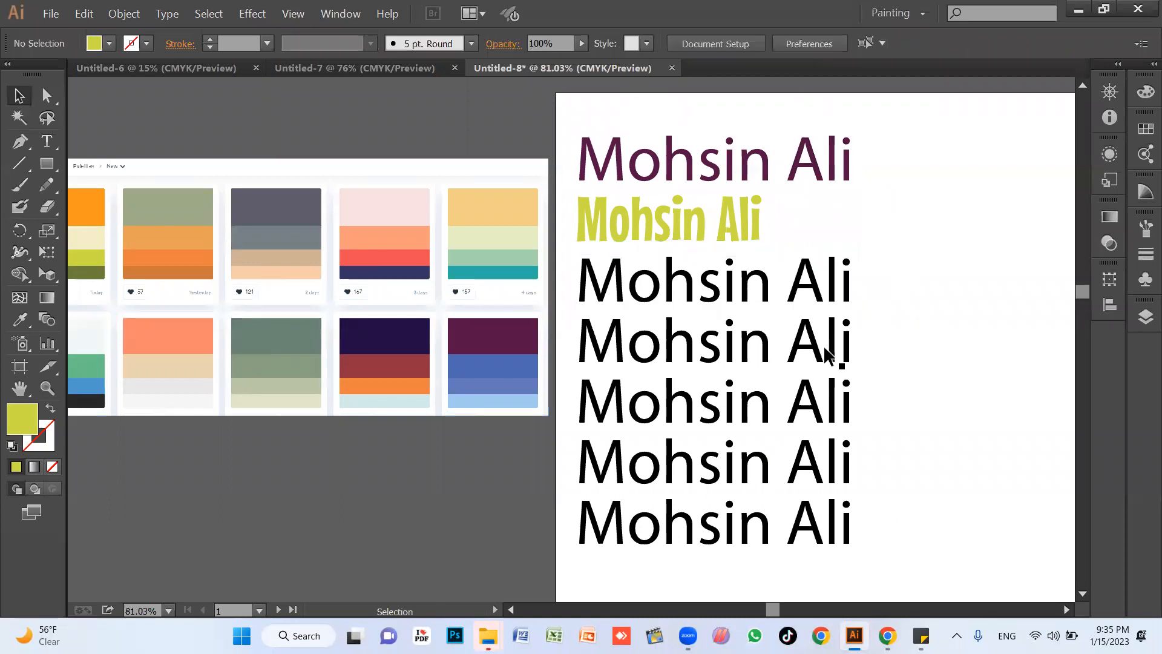
# Scale the yellow-green second text line down to about 92 pt.
pyautogui.click(787, 529)
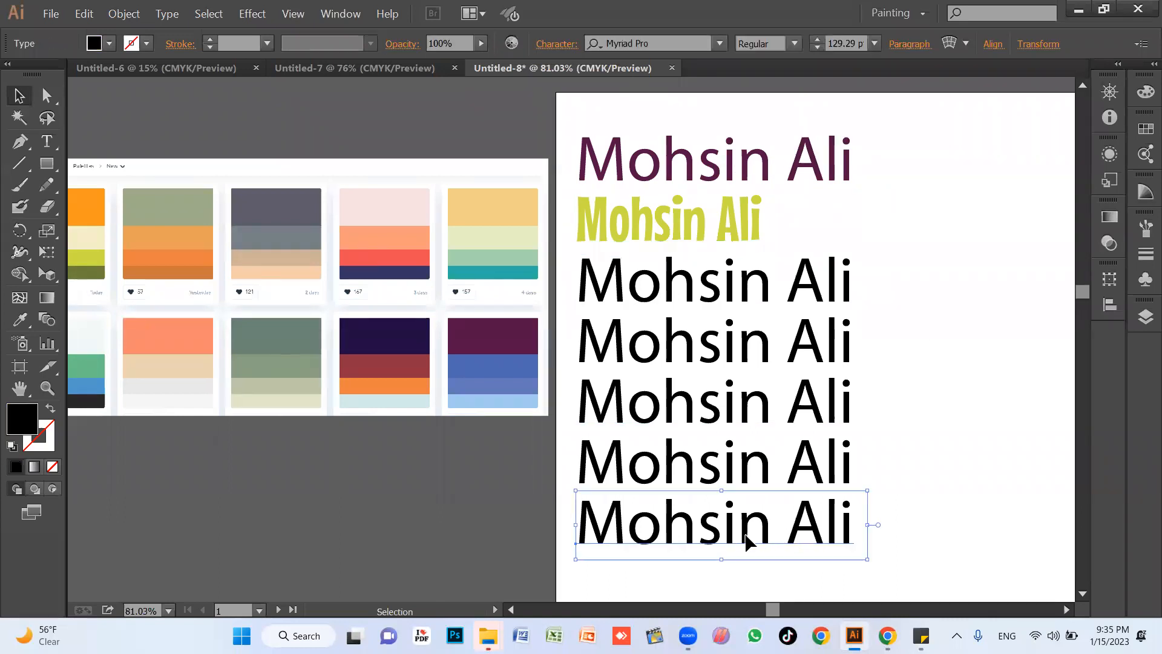
pyautogui.click(744, 228)
pyautogui.moveTo(773, 192); pyautogui.dragTo(653, 237)
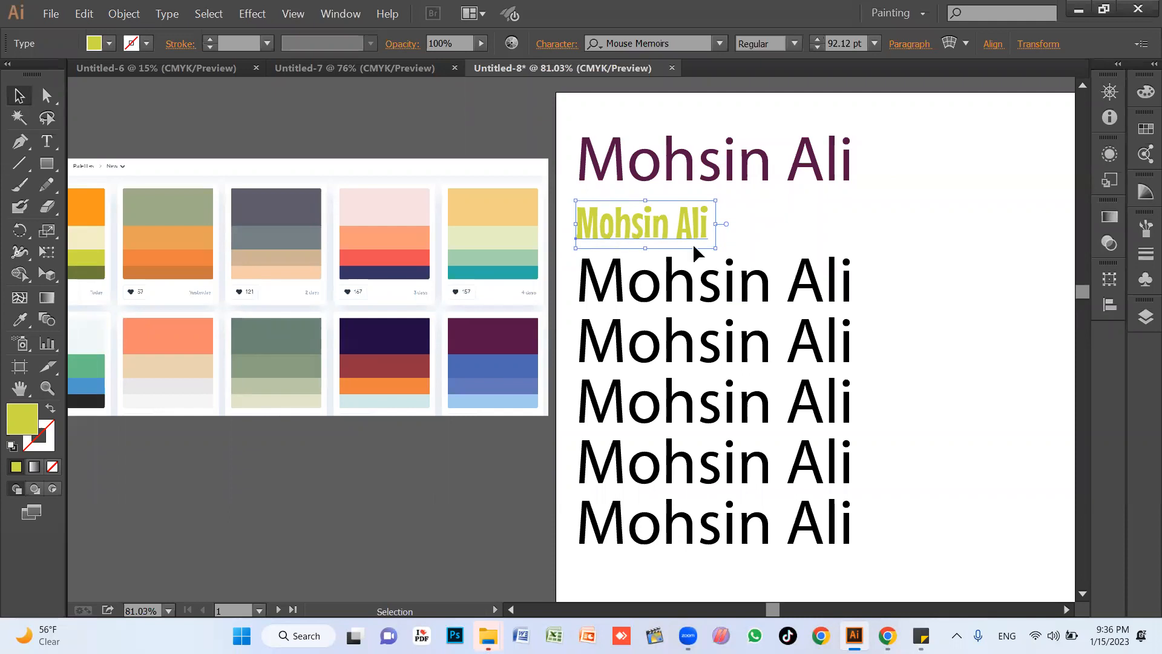
pyautogui.click(888, 522)
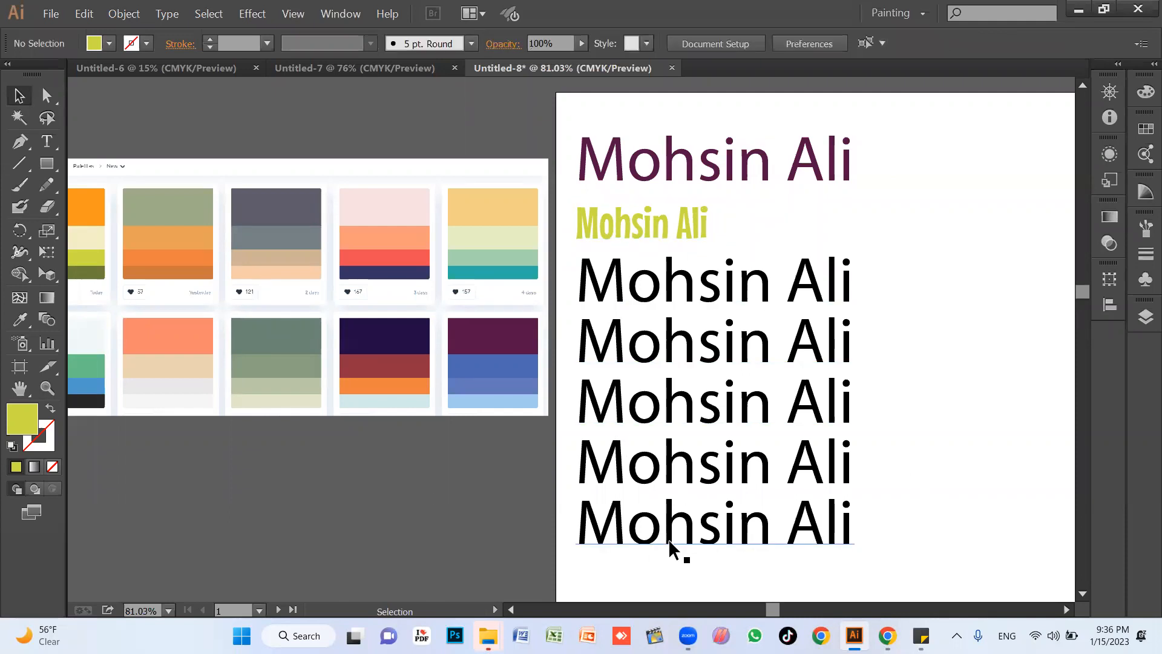
# Copy the second line's font, size and colour onto the bottom text line with the Eyedropper.
pyautogui.click(709, 533)
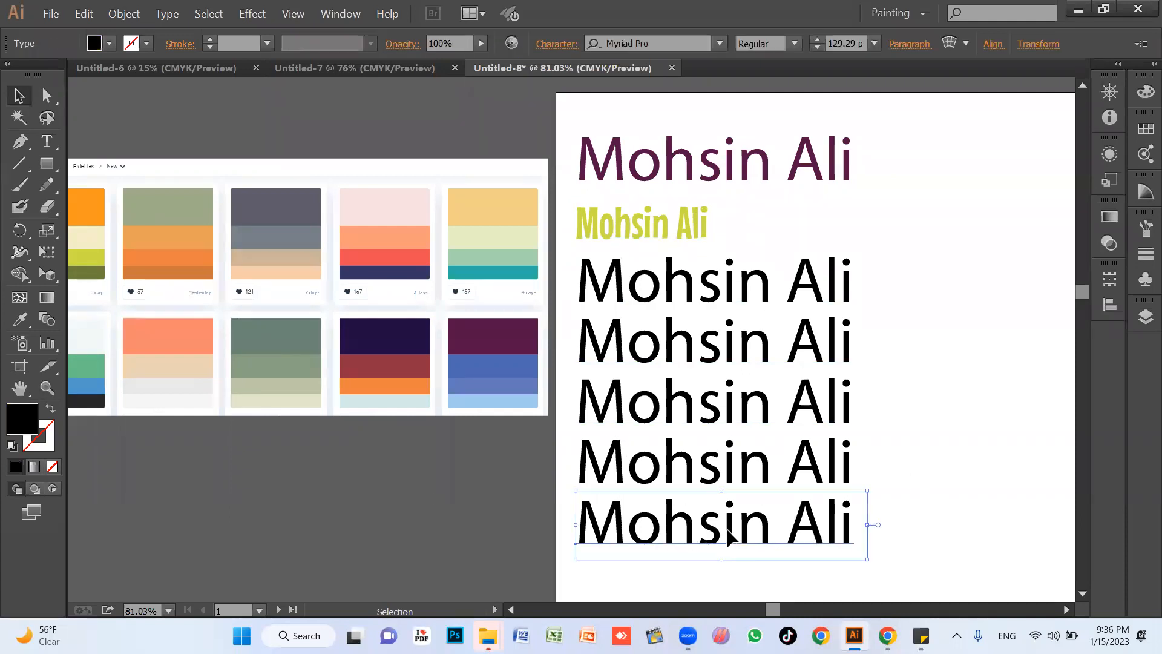
pyautogui.press('i')
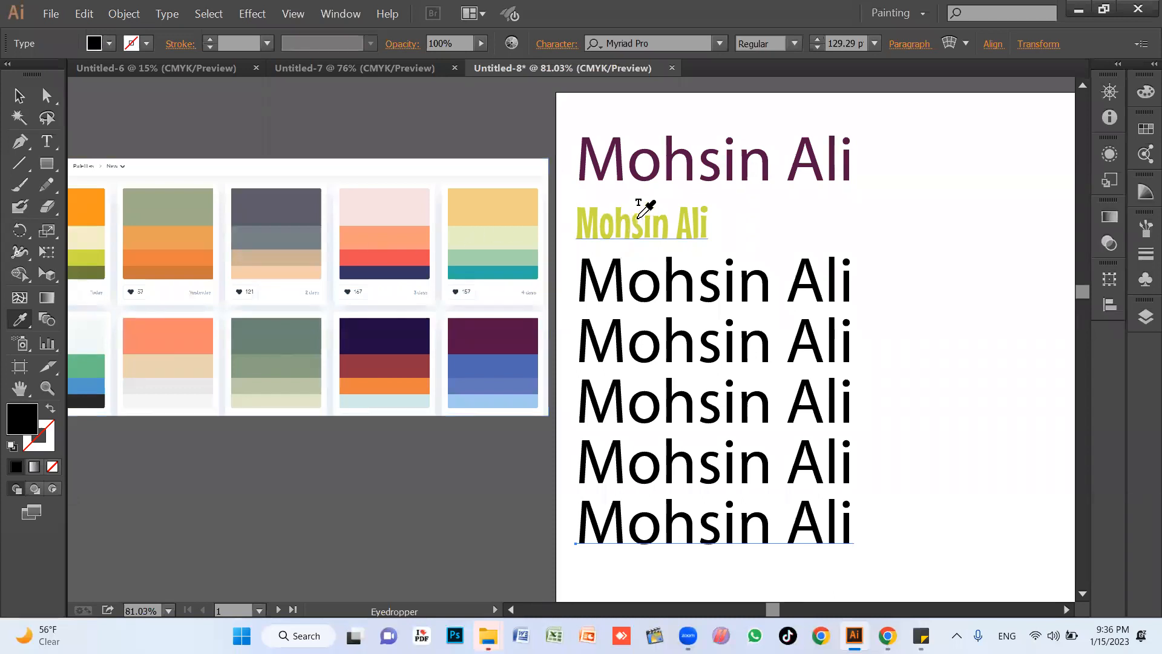
pyautogui.click(640, 218)
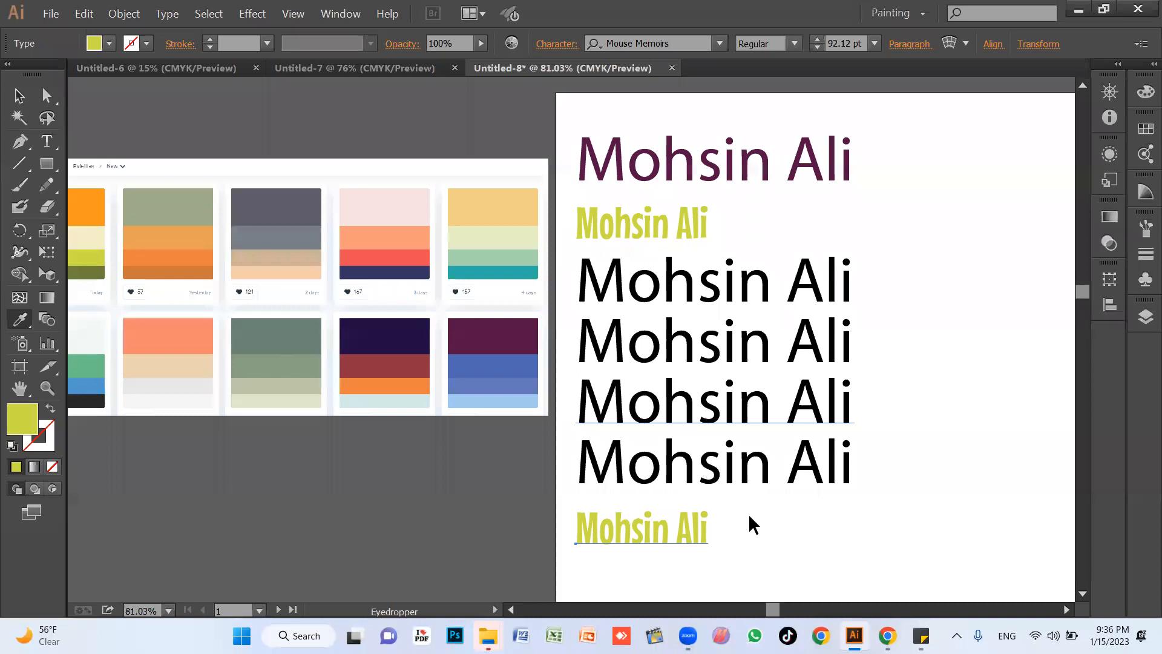
pyautogui.press('v')
pyautogui.click(767, 521)
# Delete all the name text lines from the artboard.
pyautogui.click(791, 472)
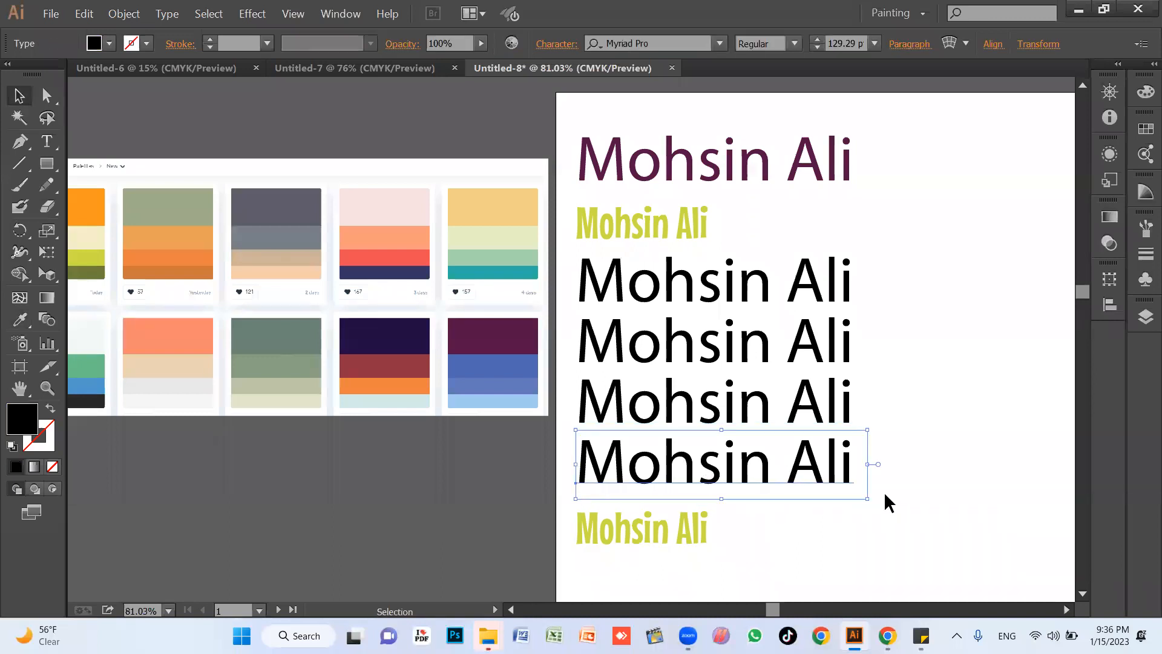
pyautogui.press('Delete')
pyautogui.click(806, 418)
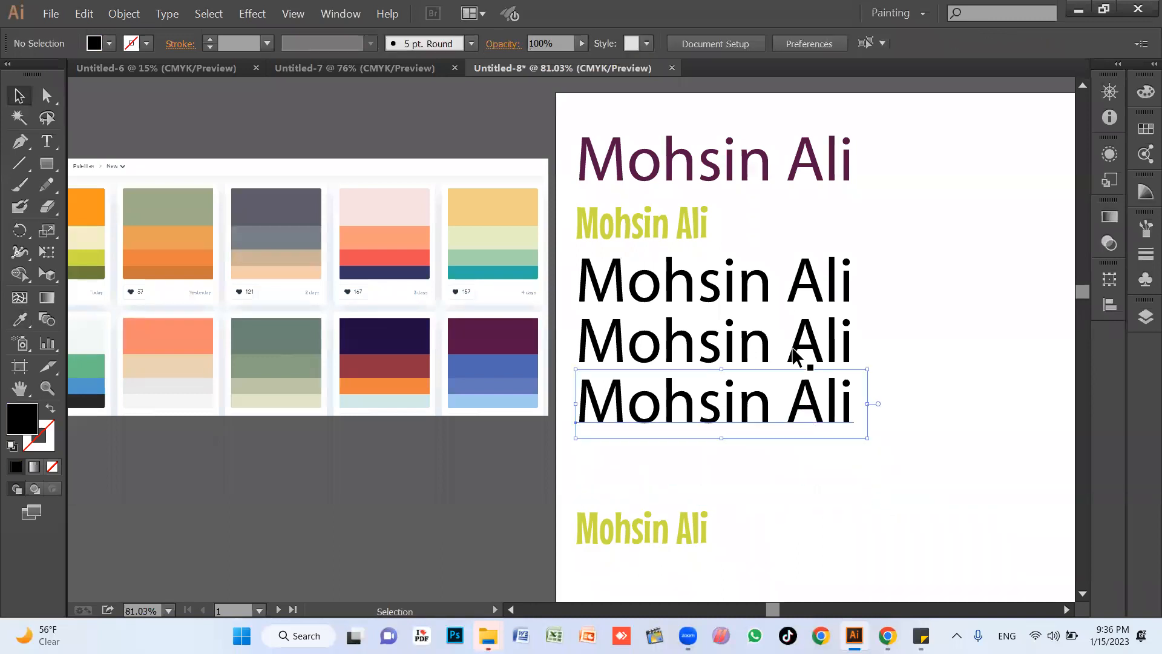
pyautogui.press('Delete')
pyautogui.click(798, 345)
pyautogui.press('Delete')
pyautogui.click(675, 290)
pyautogui.press('Delete')
pyautogui.moveTo(712, 219); pyautogui.dragTo(656, 161)
pyautogui.press('Delete')
pyautogui.click(655, 534)
pyautogui.press('Delete')
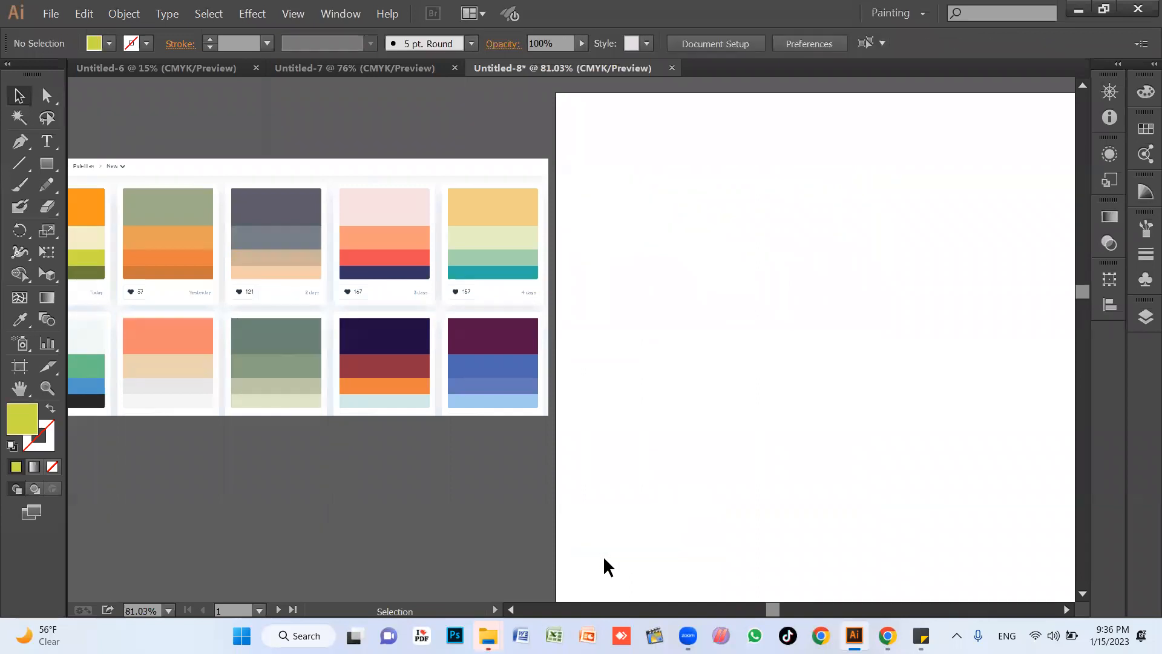
# Select the palette image, check the lesson list in Sticky Notes, and return to Illustrator.
pyautogui.click(495, 385)
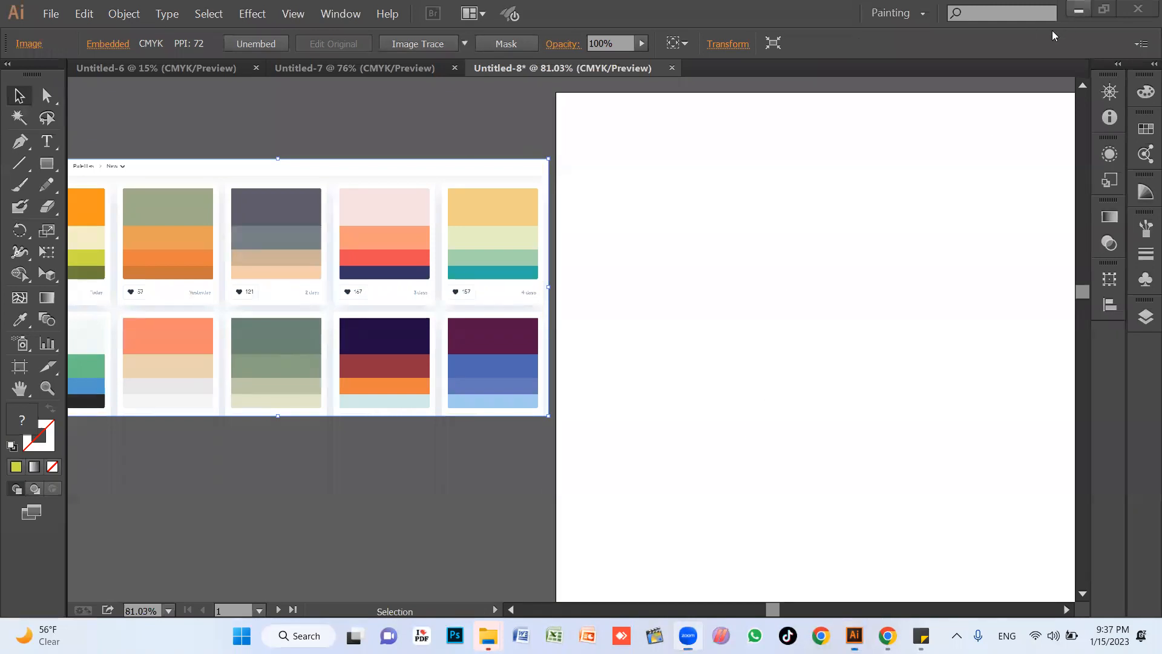
pyautogui.click(1078, 12)
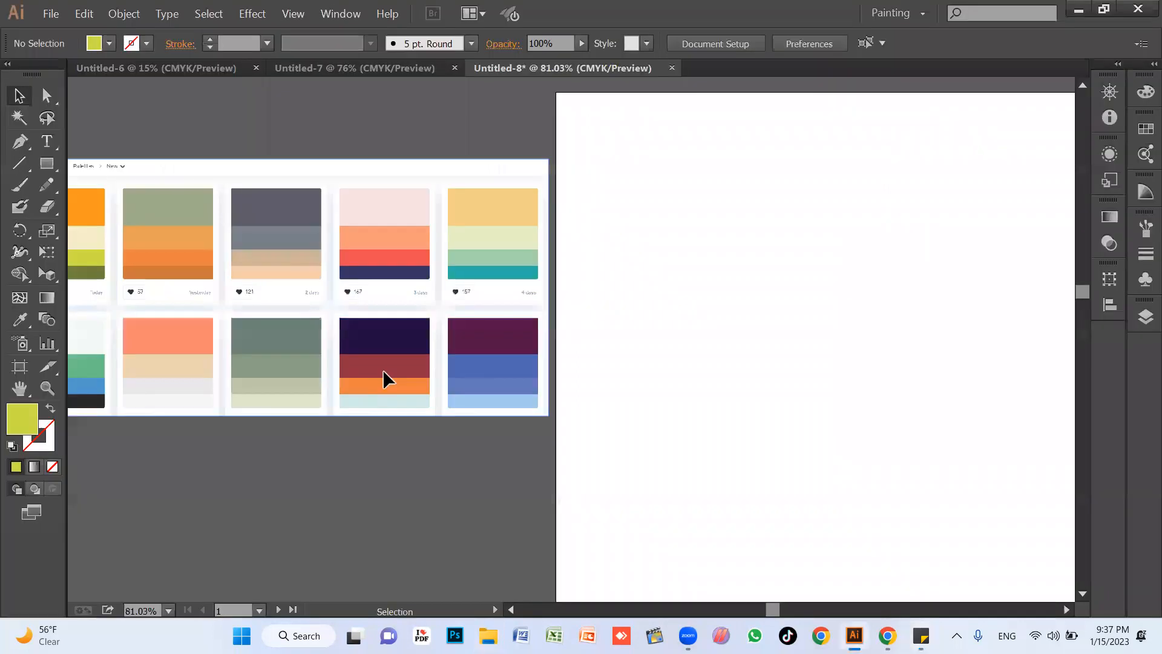
pyautogui.click(382, 369)
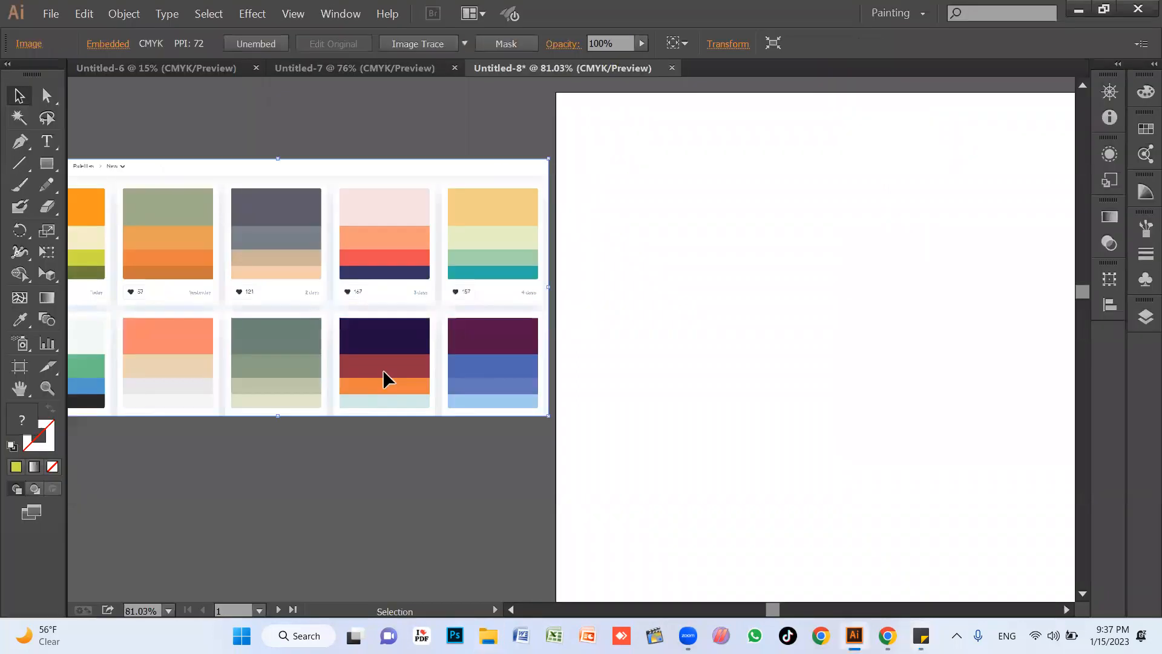